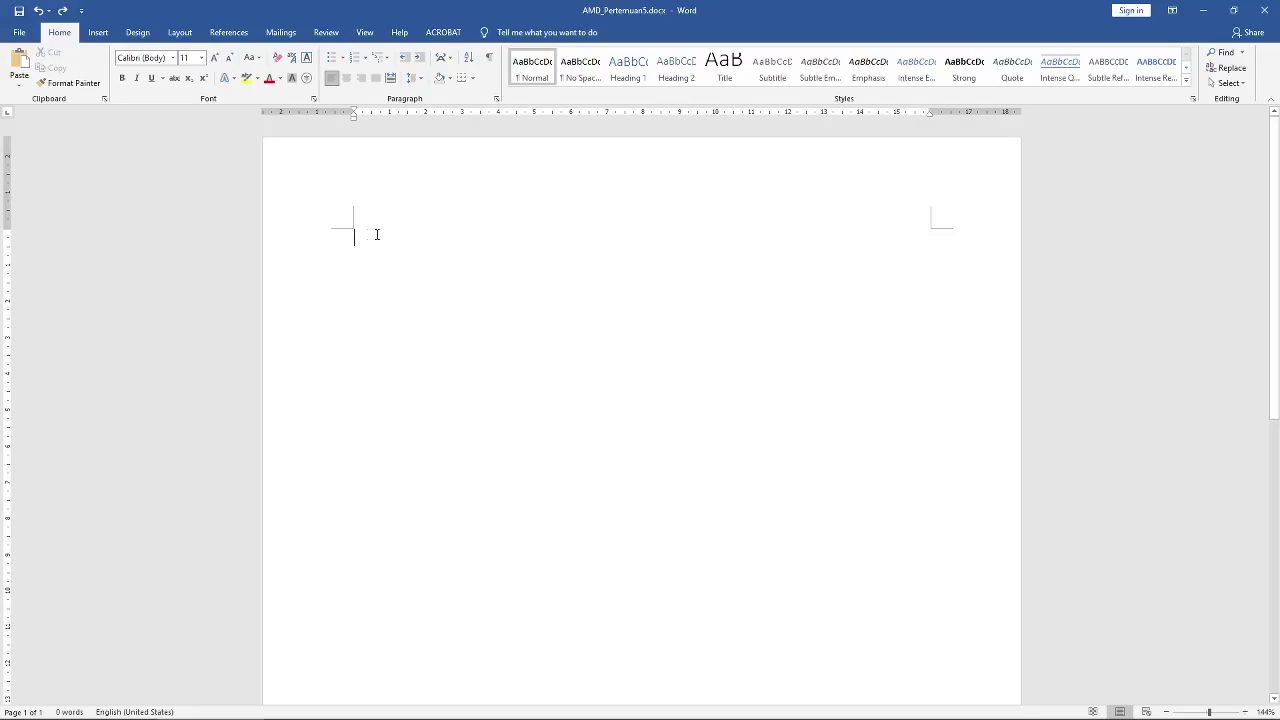
Step: Set the document font to Times New Roman at size 16
{"action": "left_click", "coordinate": [172, 57]}
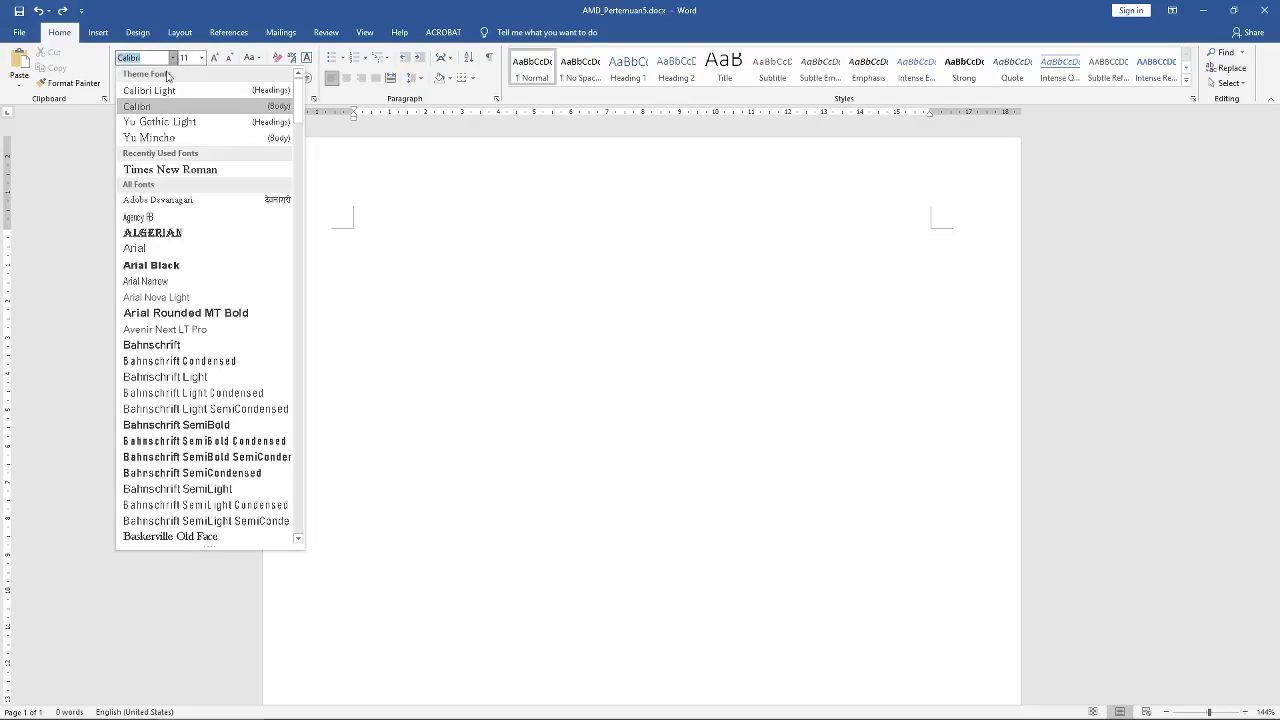
{"action": "left_click", "coordinate": [165, 169]}
{"action": "left_click", "coordinate": [201, 57]}
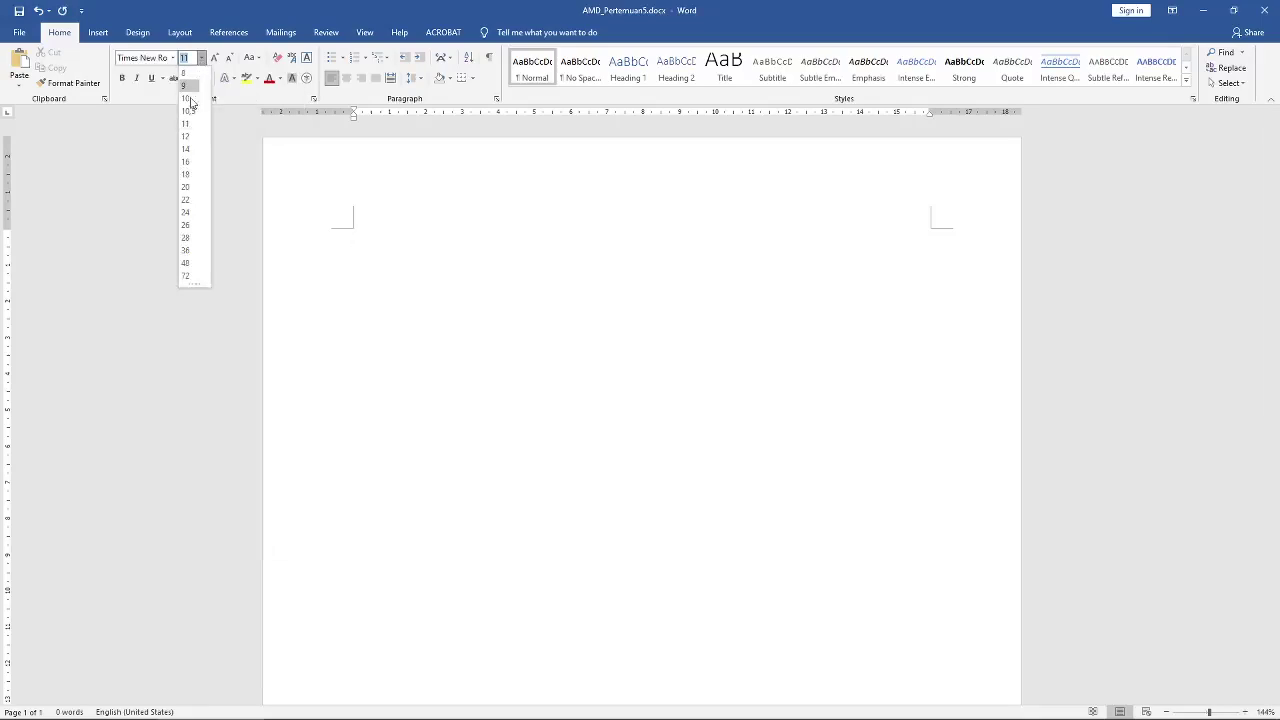
{"action": "left_click", "coordinate": [186, 137]}
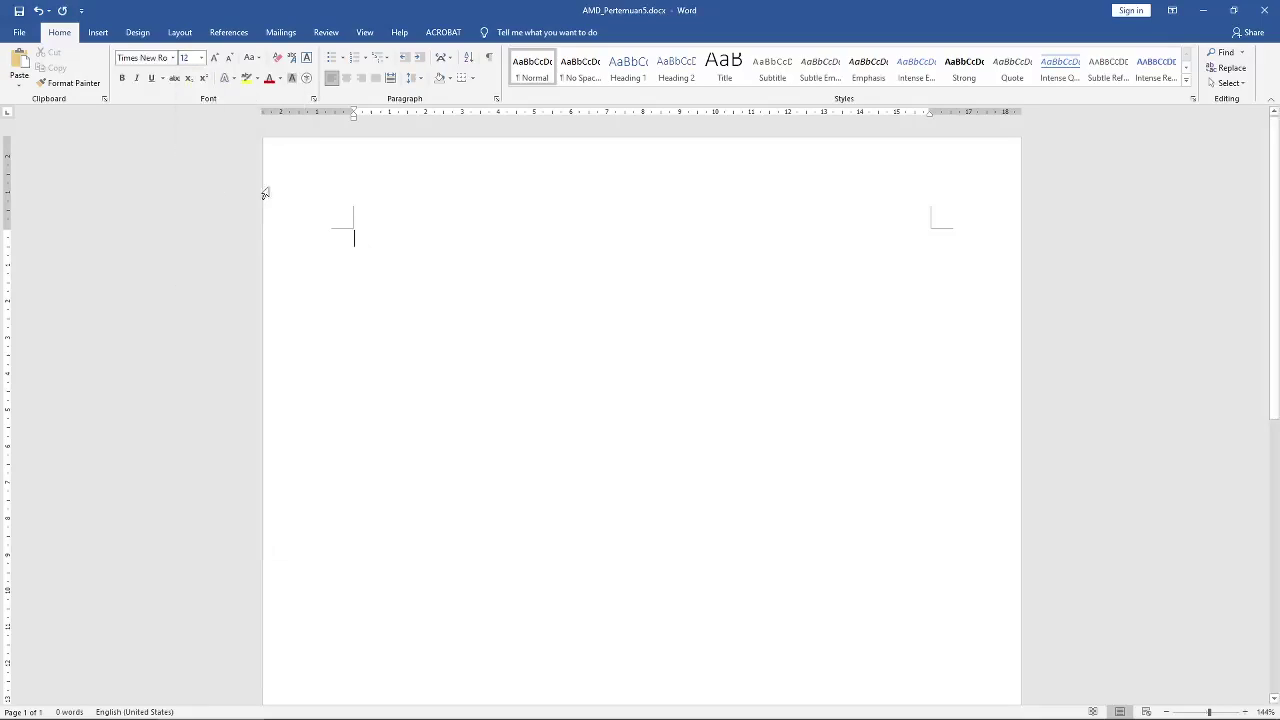
{"action": "left_click", "coordinate": [201, 57]}
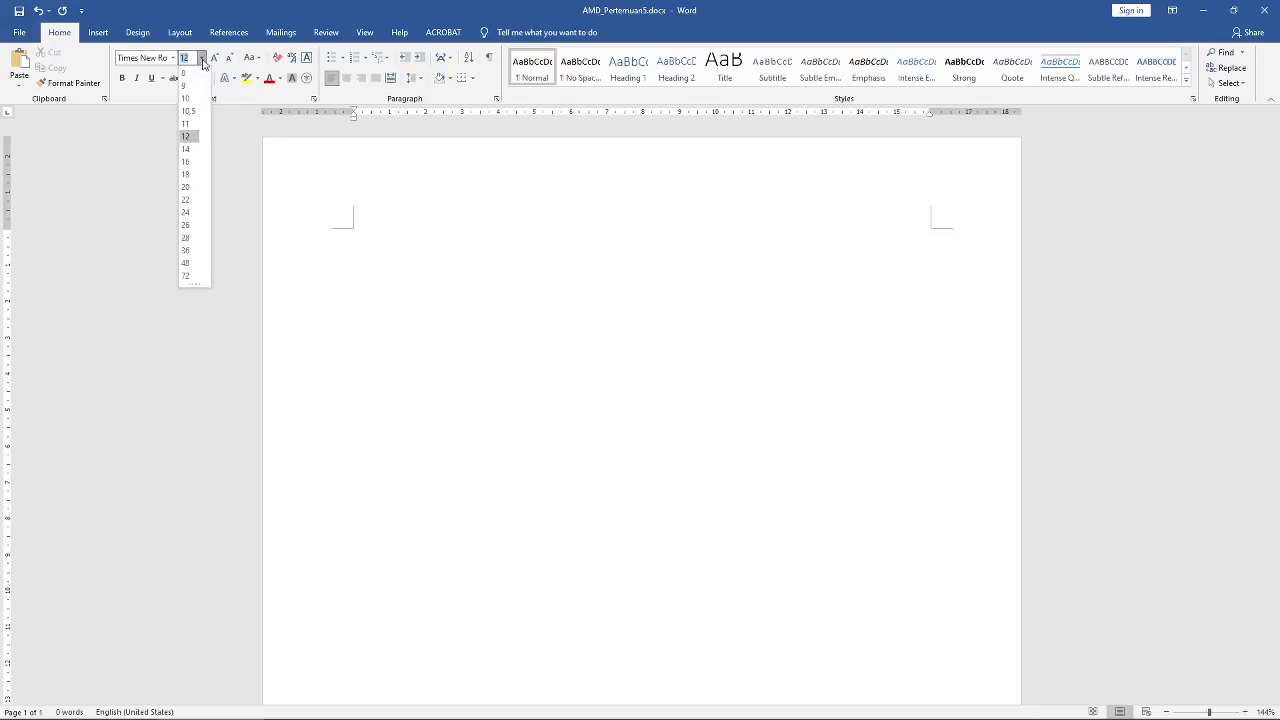
{"action": "left_click", "coordinate": [190, 162]}
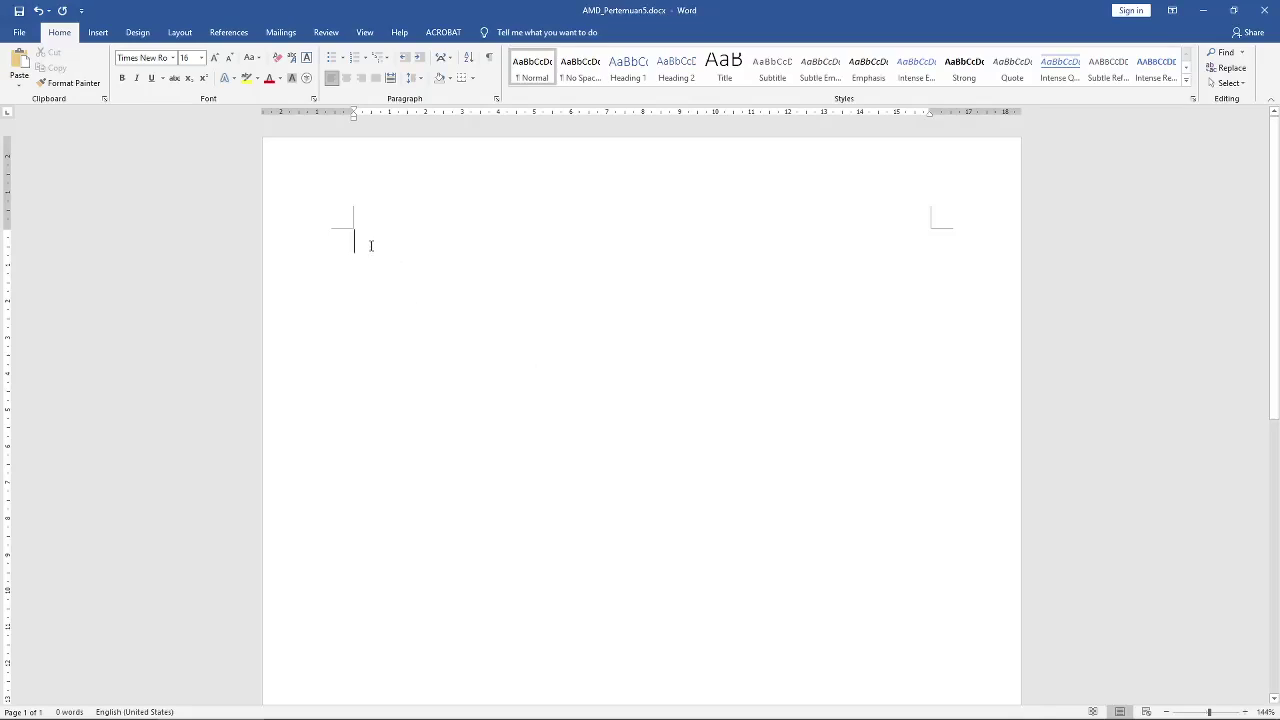
Step: Type the heading 'PT. CARGO LAUT SEJAHTERA' and make it bold and centred
{"action": "type", "text": "PT"}
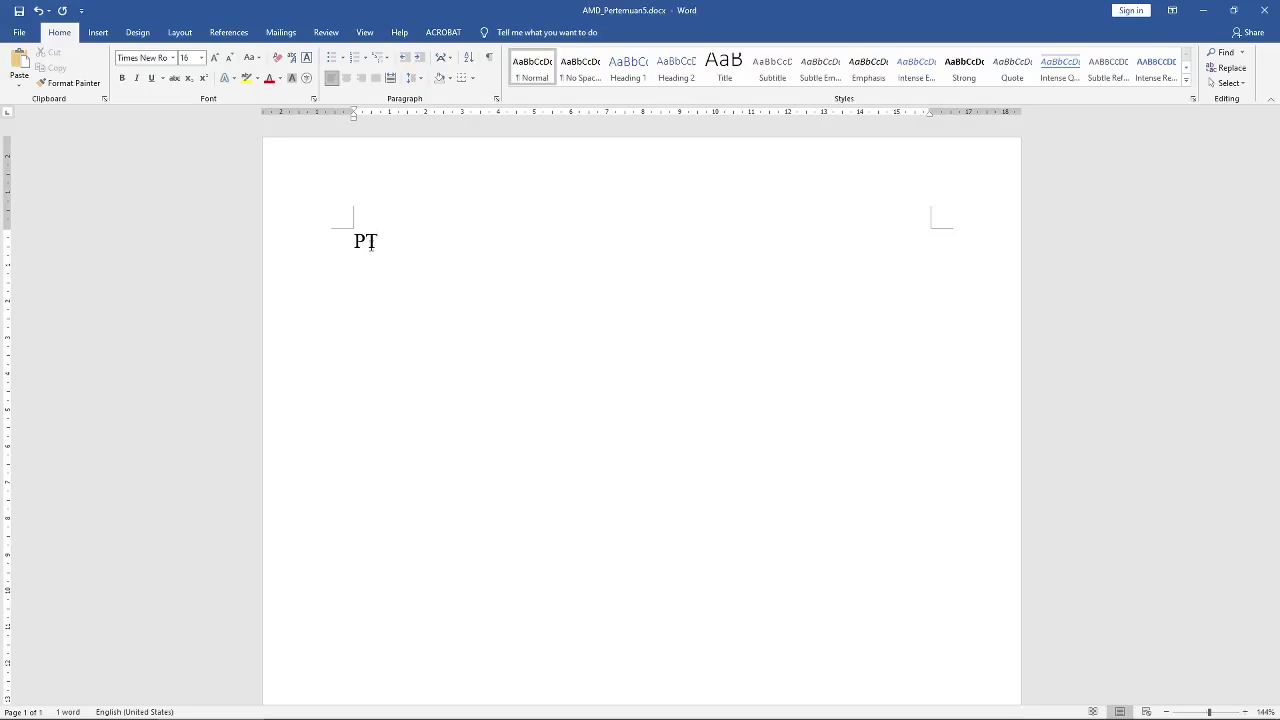
{"action": "type", "text": ". CARGO LAUT SE"}
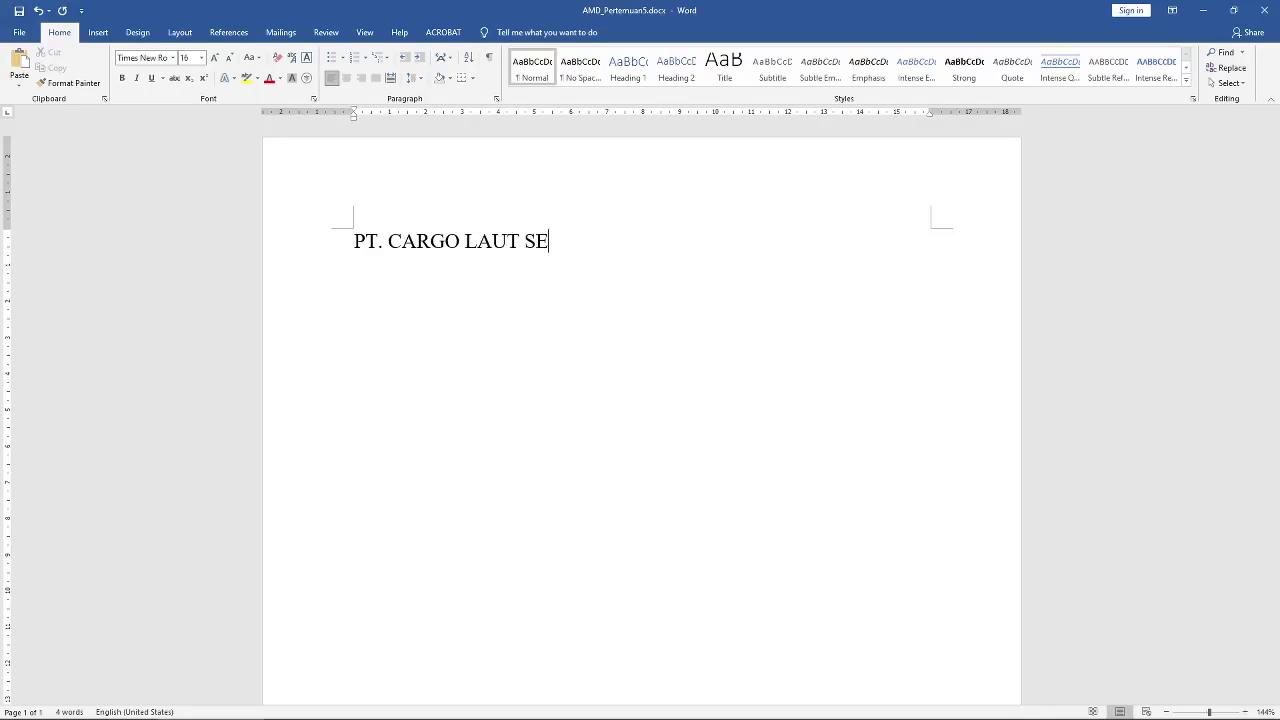
{"action": "type", "text": "JAHTERA"}
{"action": "left_click", "coordinate": [357, 243]}
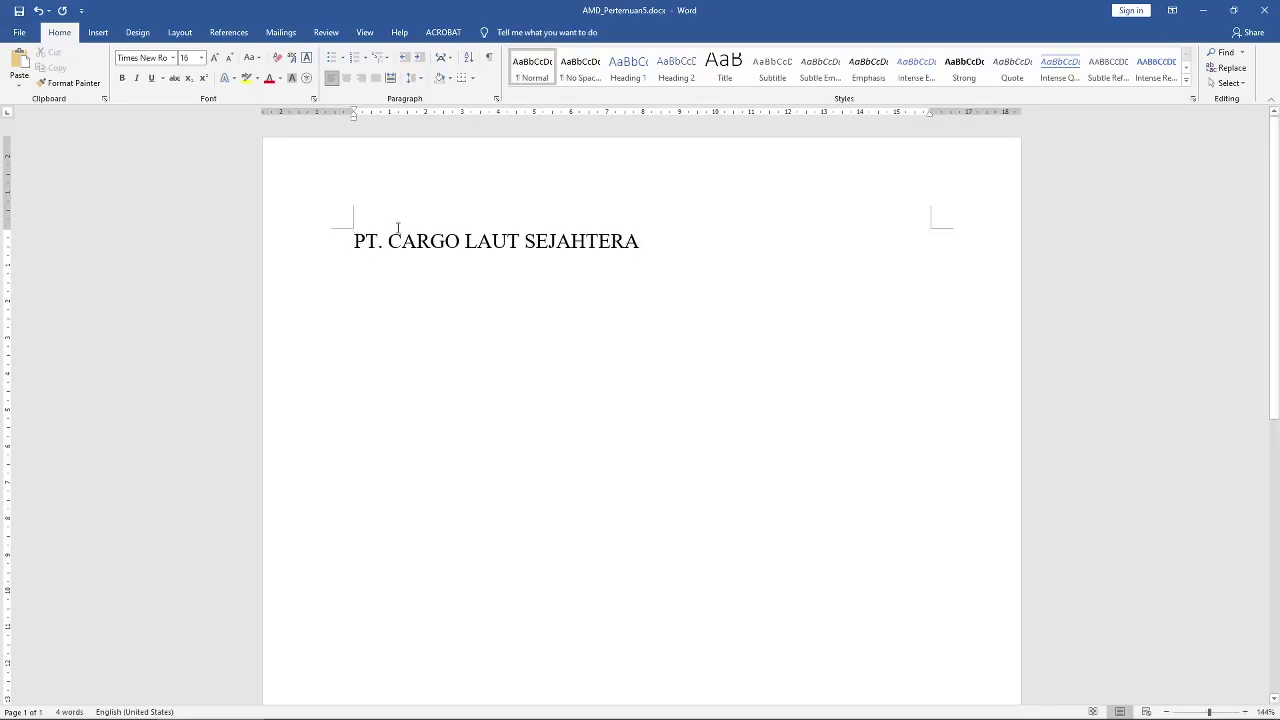
{"action": "left_click", "coordinate": [348, 240]}
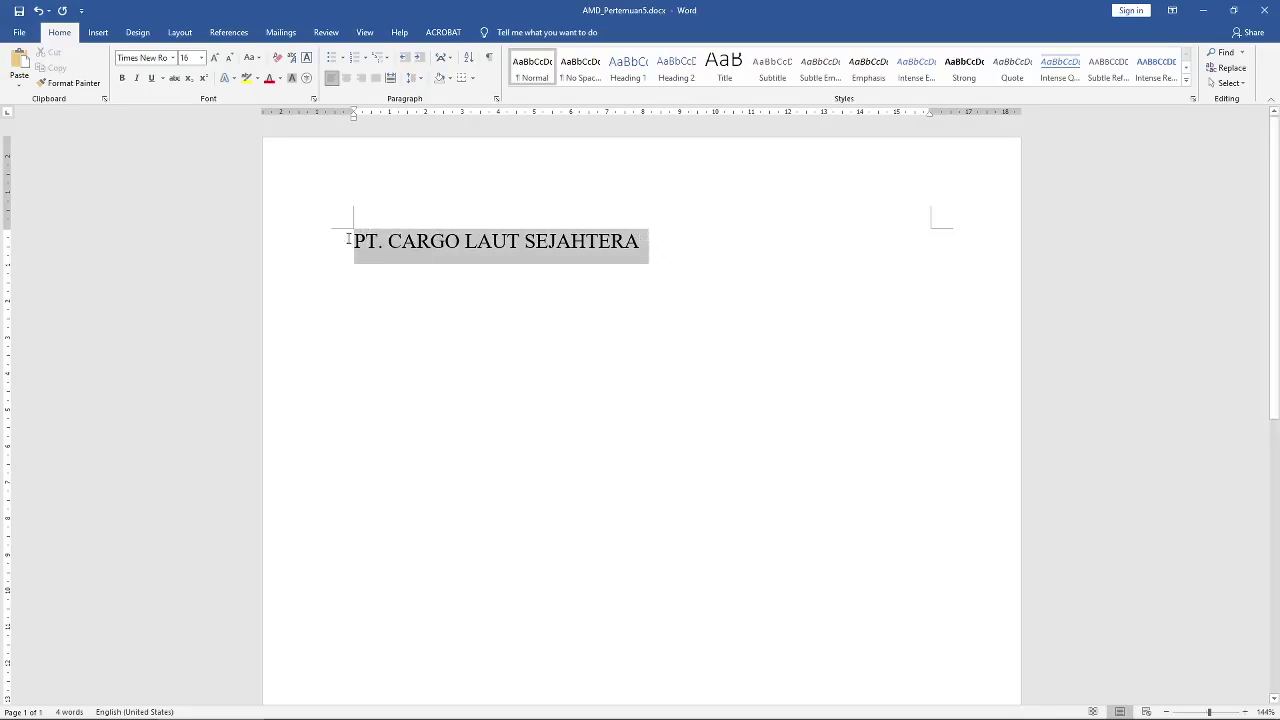
{"action": "left_click", "coordinate": [123, 78]}
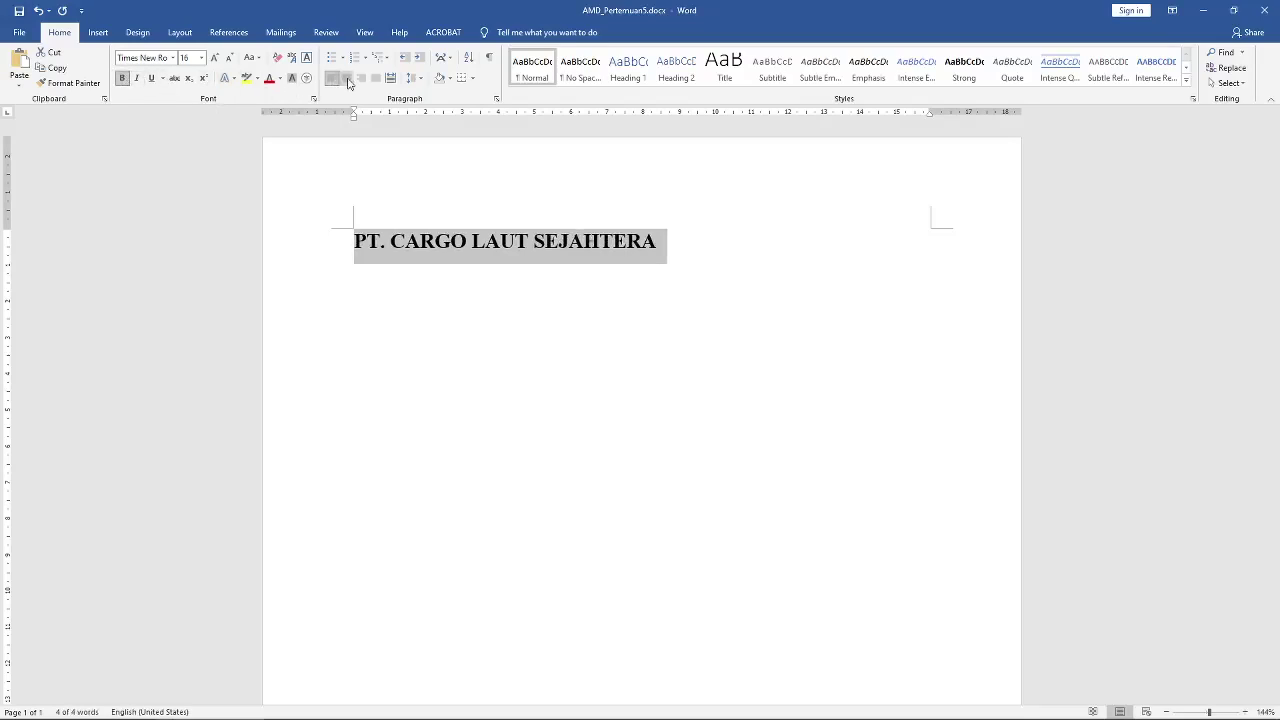
{"action": "left_click", "coordinate": [348, 80]}
{"action": "left_click", "coordinate": [469, 297]}
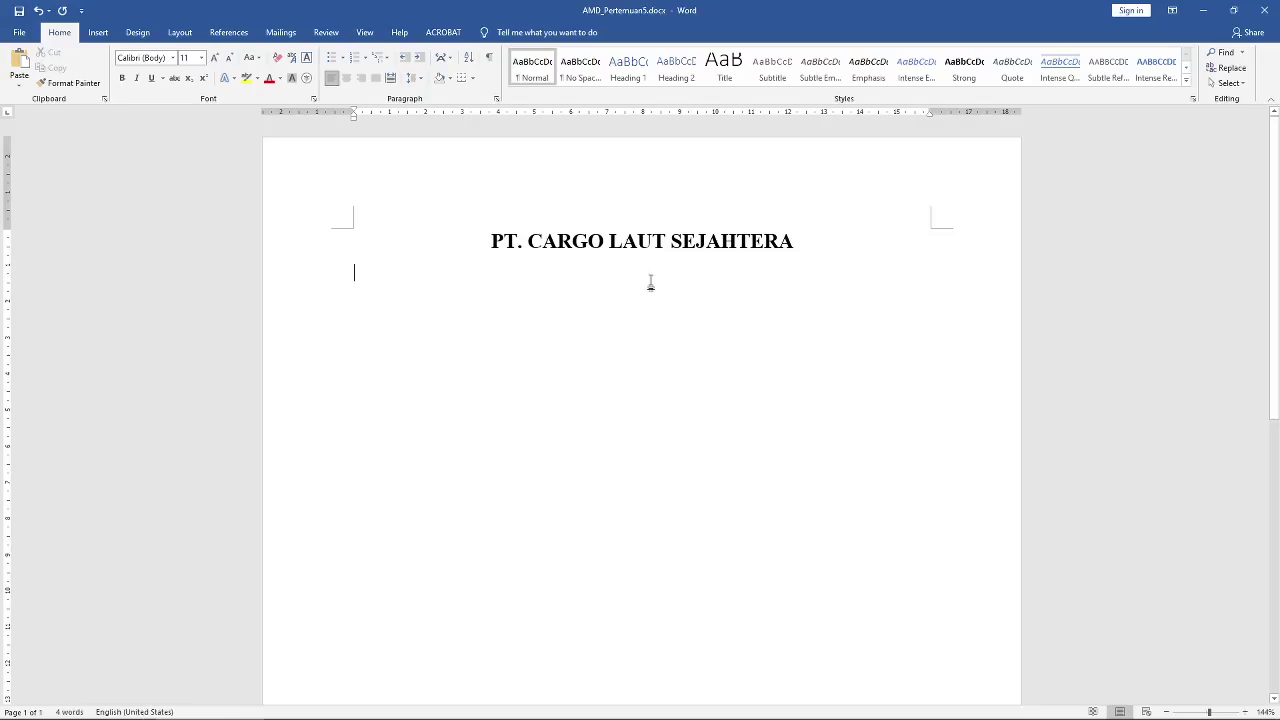
{"action": "left_click_drag", "start_coordinate": [857, 254], "coordinate": [460, 243]}
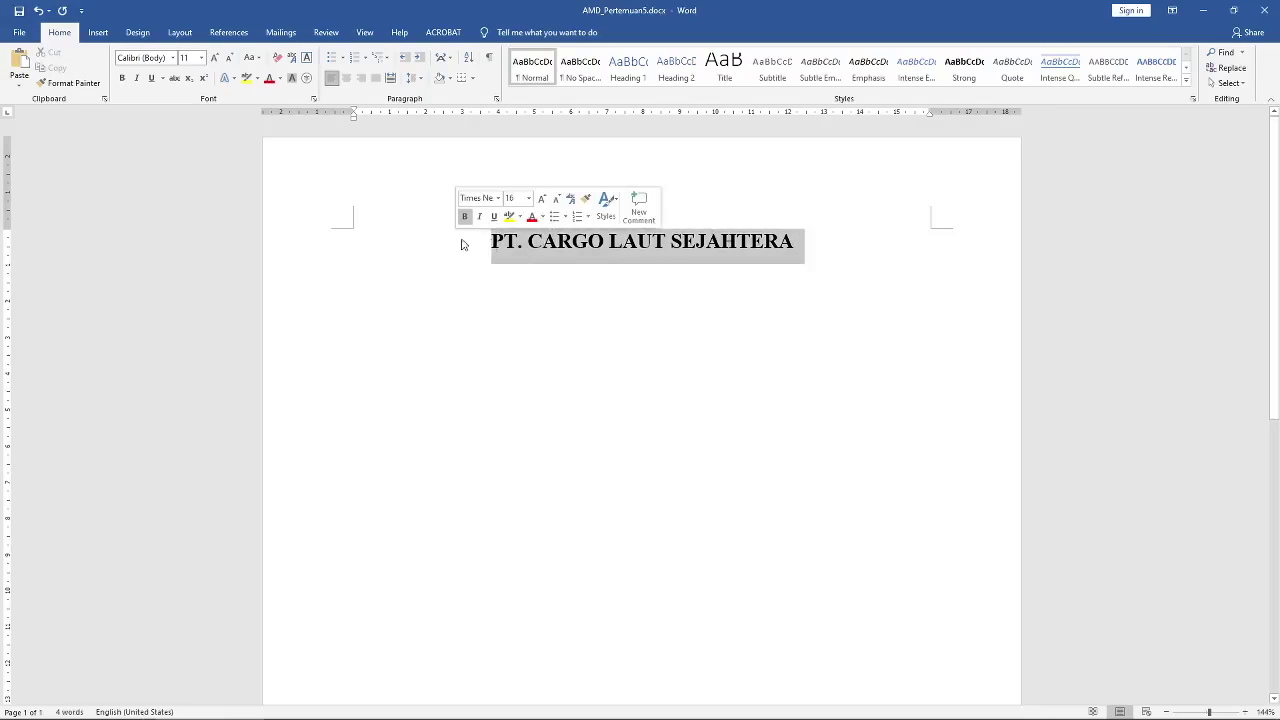
{"action": "left_click_drag", "start_coordinate": [800, 243], "coordinate": [469, 240]}
Step: Set the heading's paragraph spacing before and after to 0 pt
{"action": "right_click", "coordinate": [711, 248]}
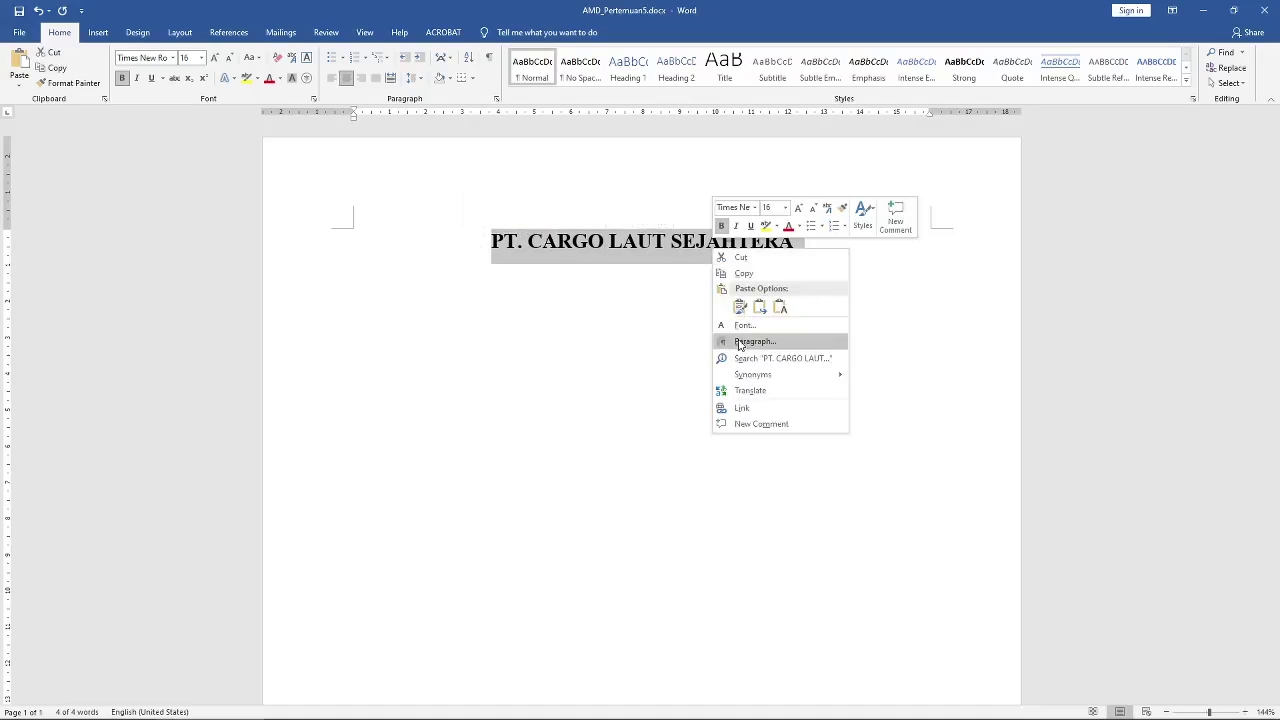
{"action": "right_click", "coordinate": [644, 280]}
{"action": "left_click", "coordinate": [495, 240]}
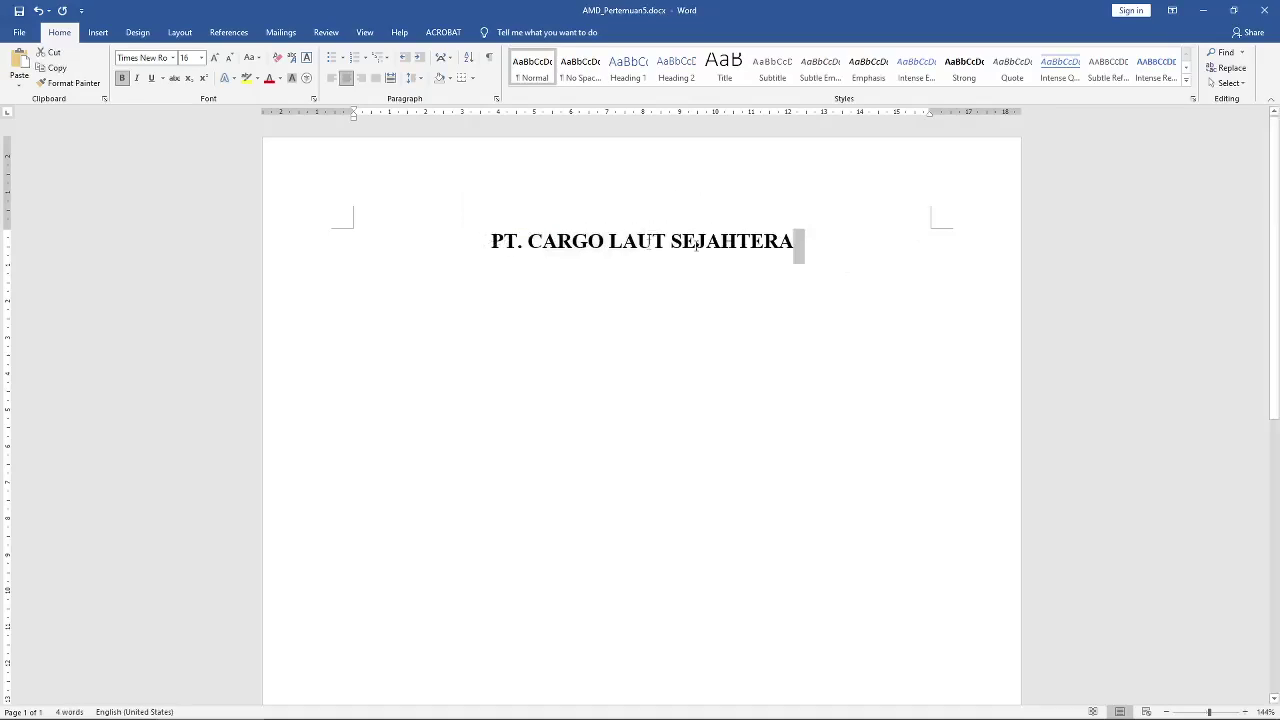
{"action": "left_click_drag", "start_coordinate": [795, 243], "coordinate": [426, 245]}
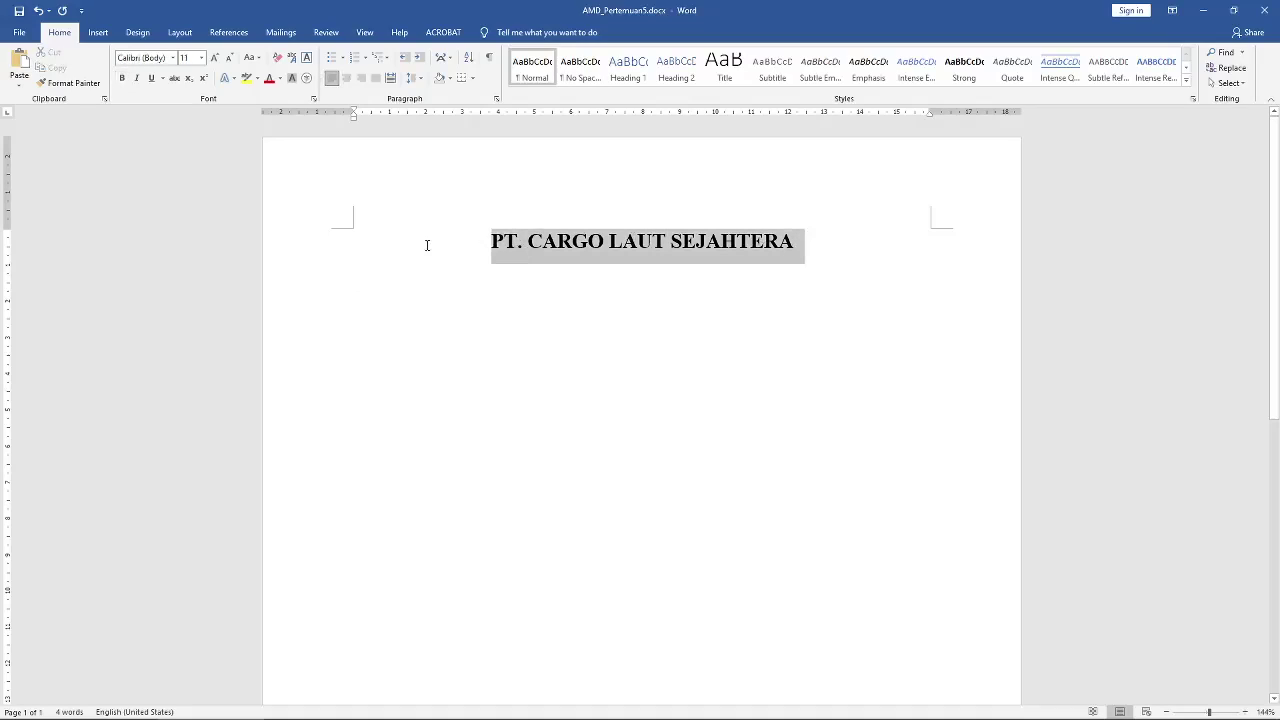
{"action": "right_click", "coordinate": [567, 252]}
{"action": "left_click", "coordinate": [600, 341]}
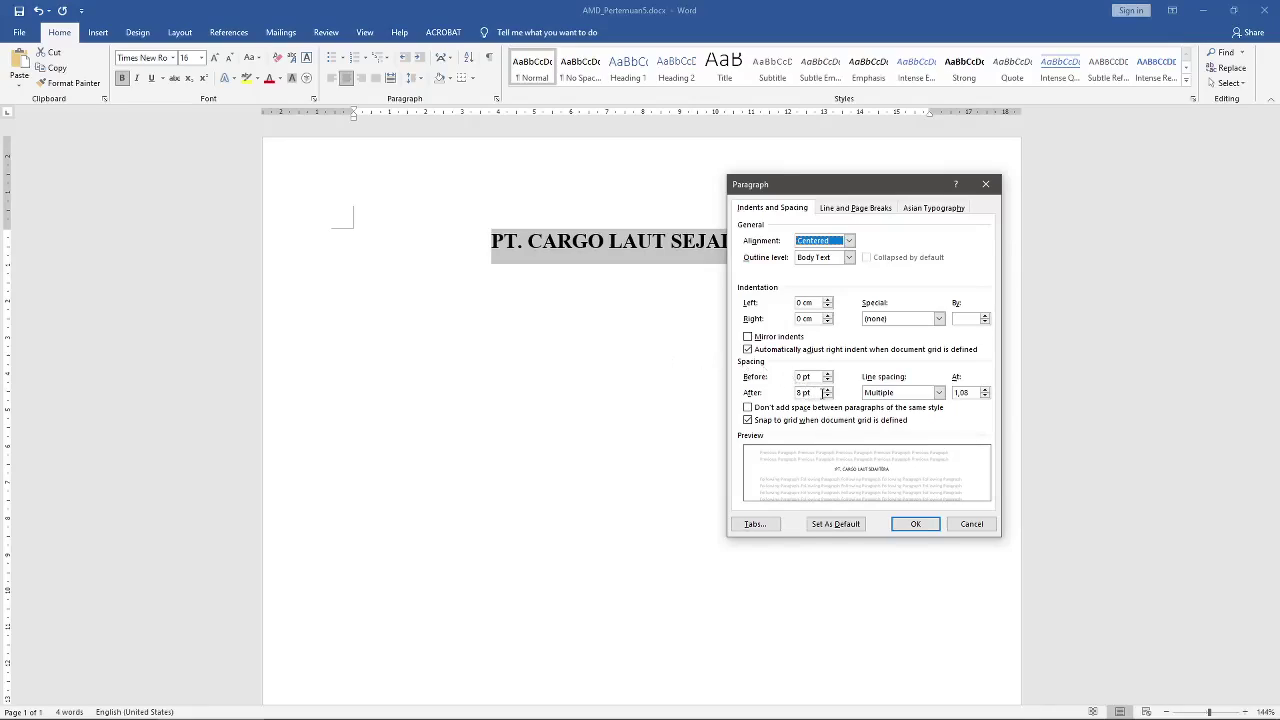
{"action": "left_click_drag", "start_coordinate": [822, 393], "coordinate": [780, 395]}
{"action": "type", "text": "0"}
{"action": "left_click_drag", "start_coordinate": [812, 376], "coordinate": [795, 377]}
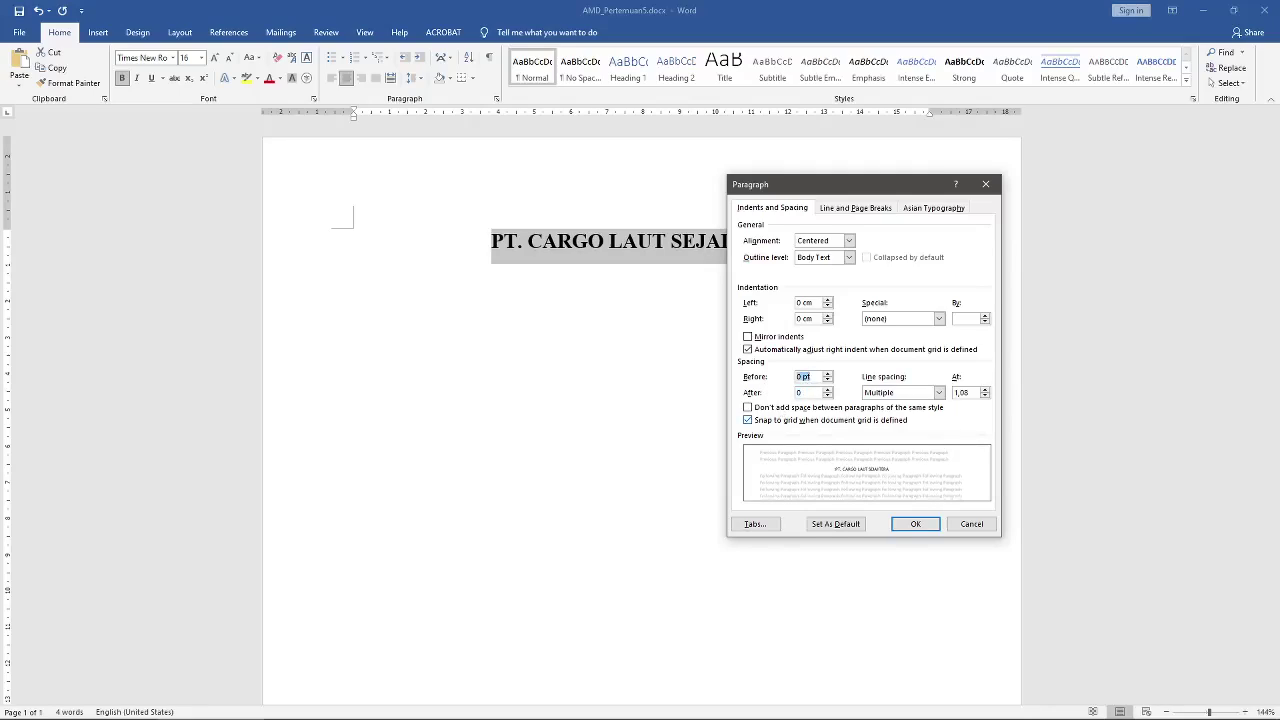
{"action": "type", "text": "0"}
Step: Set the heading's line spacing to Single and apply the paragraph changes
{"action": "left_click", "coordinate": [905, 395]}
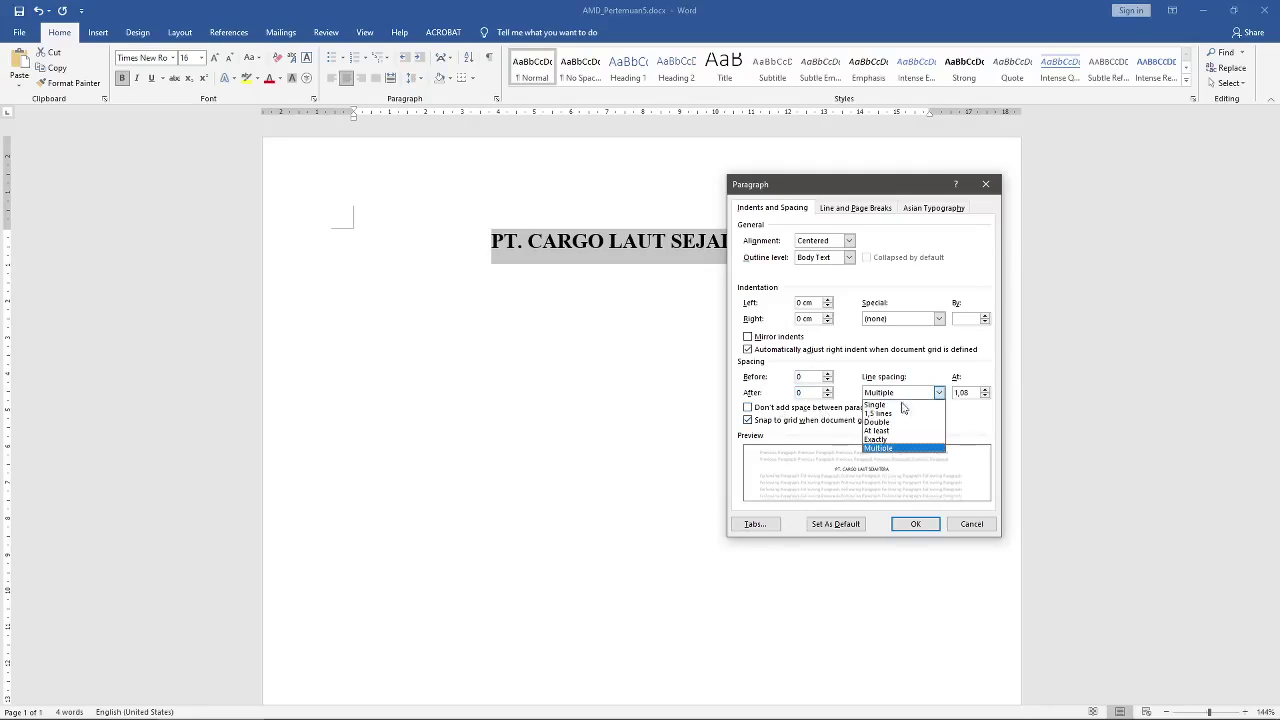
{"action": "left_click", "coordinate": [896, 404]}
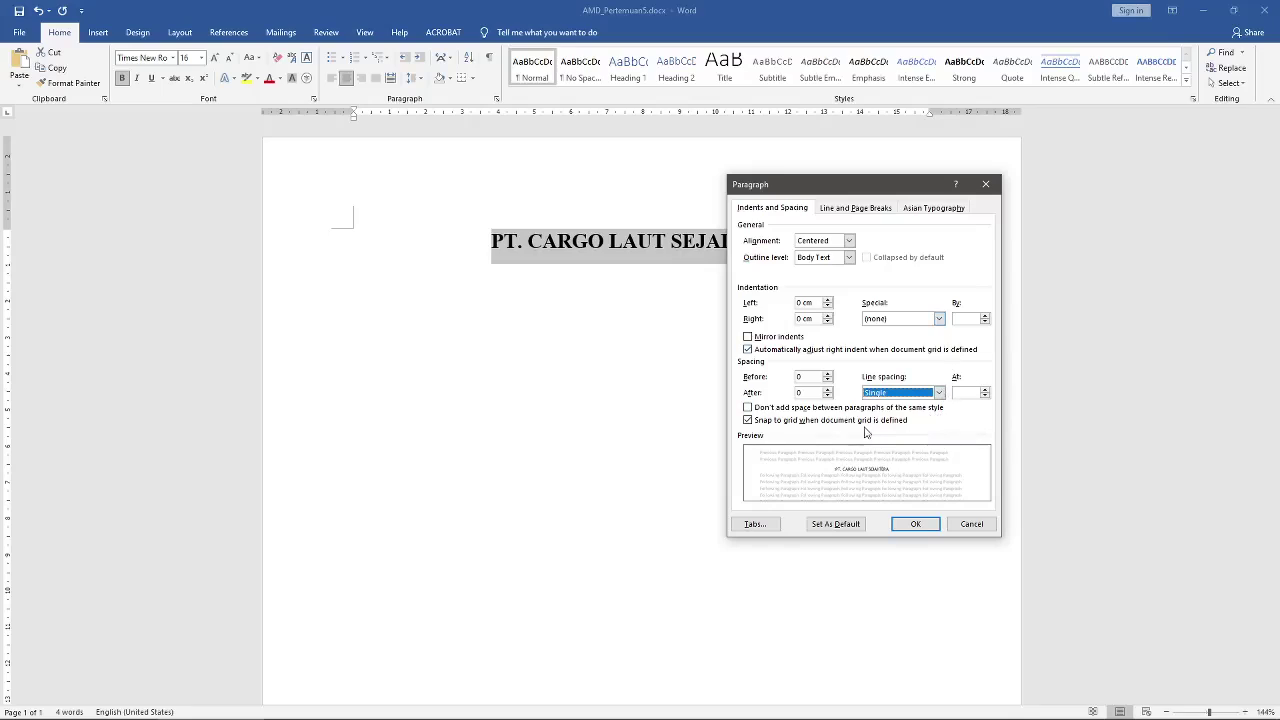
{"action": "left_click_drag", "start_coordinate": [841, 181], "coordinate": [921, 143]}
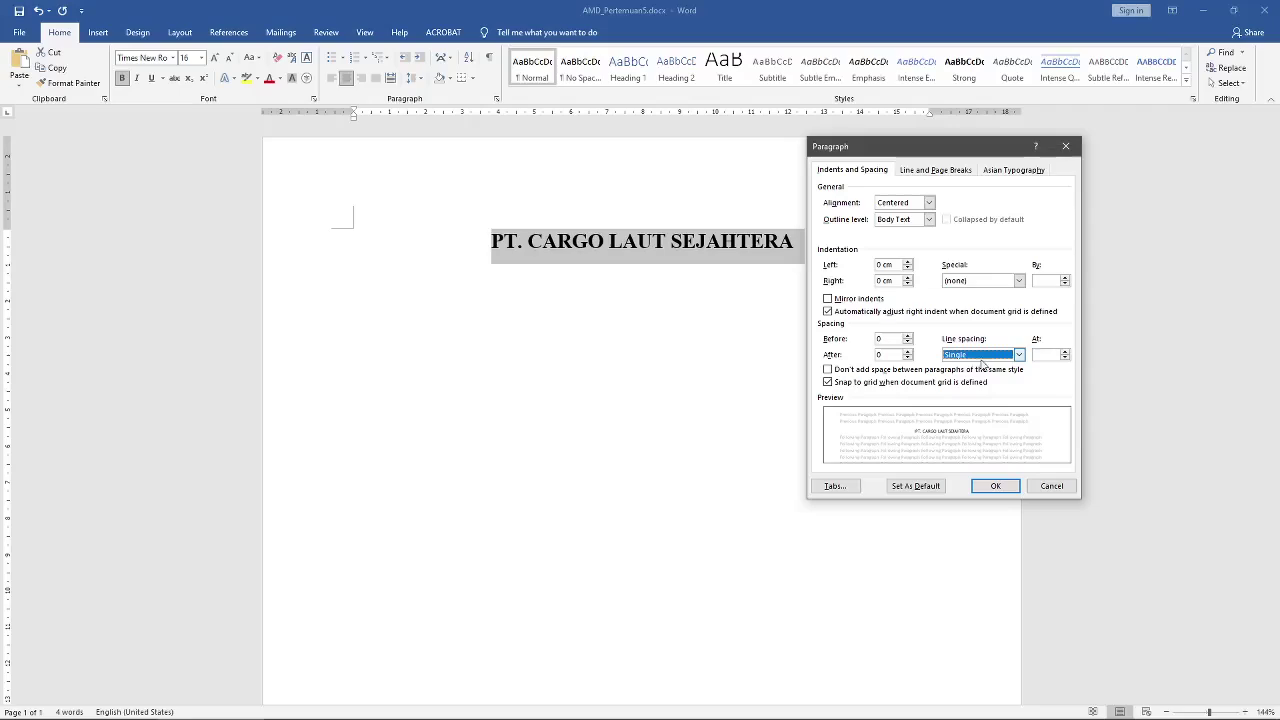
{"action": "left_click", "coordinate": [995, 486]}
{"action": "left_click", "coordinate": [795, 251]}
{"action": "left_click", "coordinate": [795, 249]}
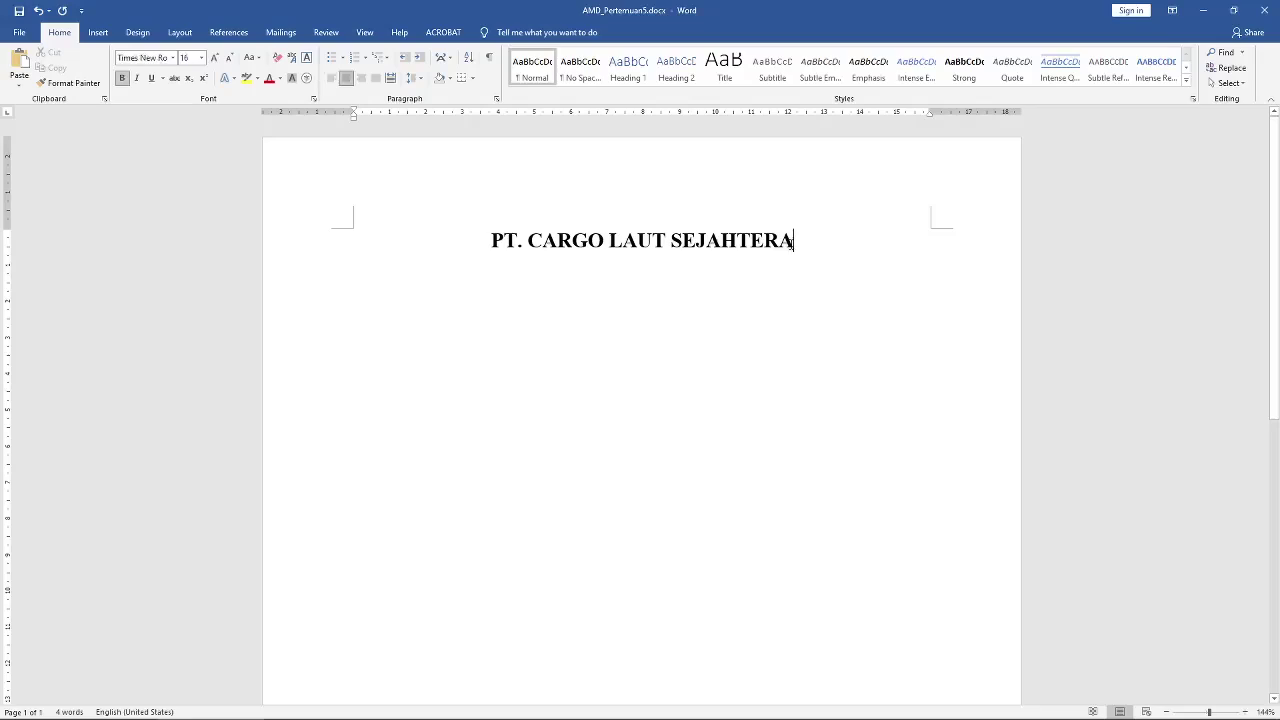
Step: Type the size-12 tagline ending in 'Terpercaya' below the heading, fixing the misspelled last word
{"action": "left_click", "coordinate": [643, 257]}
{"action": "left_click", "coordinate": [201, 57]}
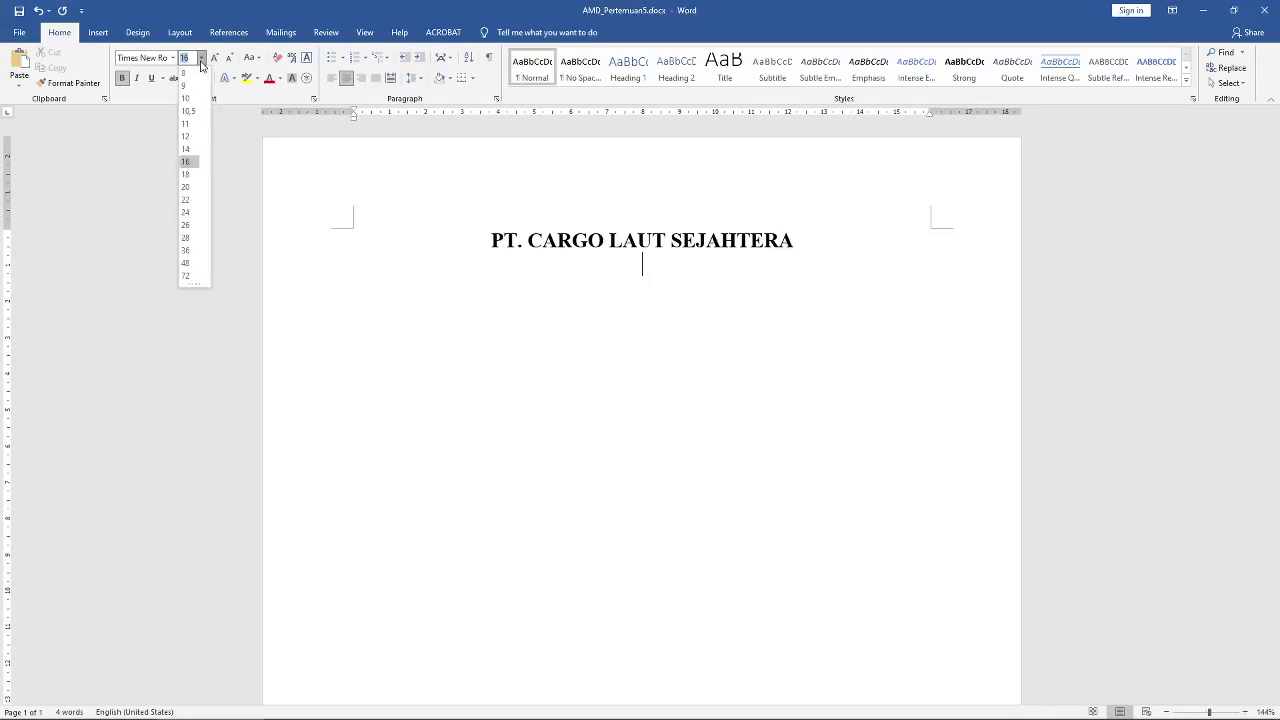
{"action": "left_click", "coordinate": [185, 136]}
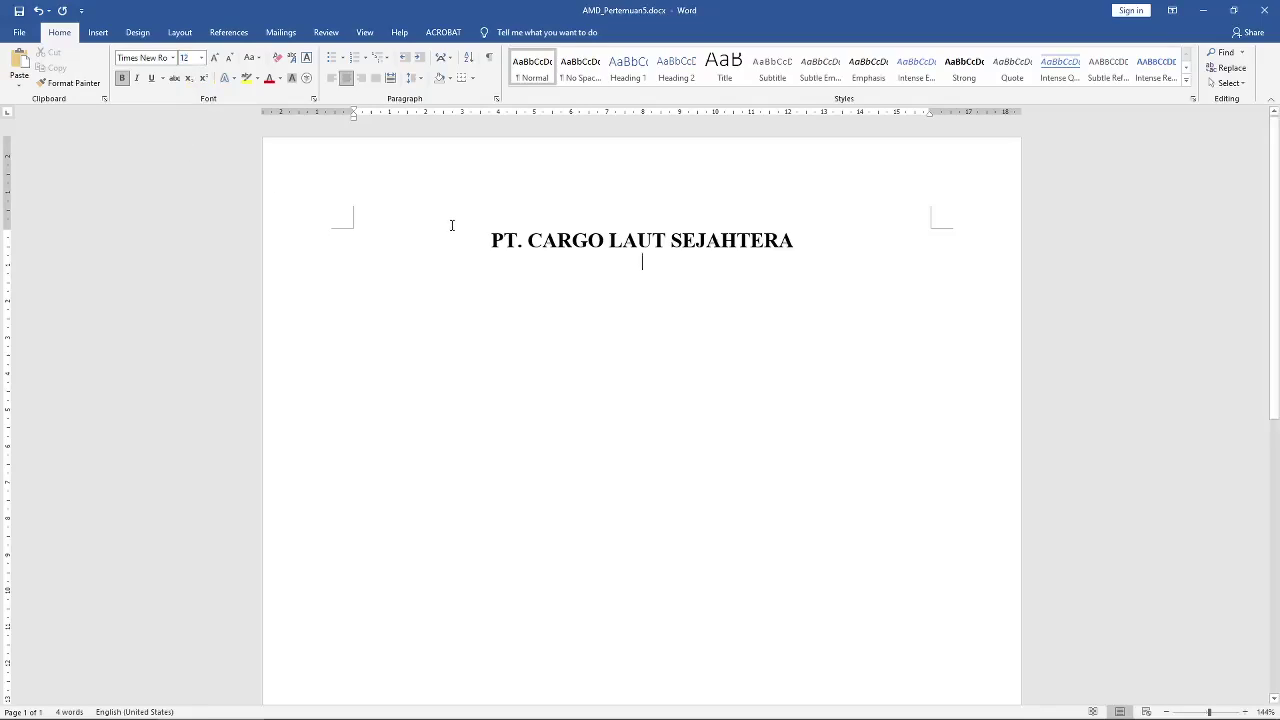
{"action": "type", "text": "P"}
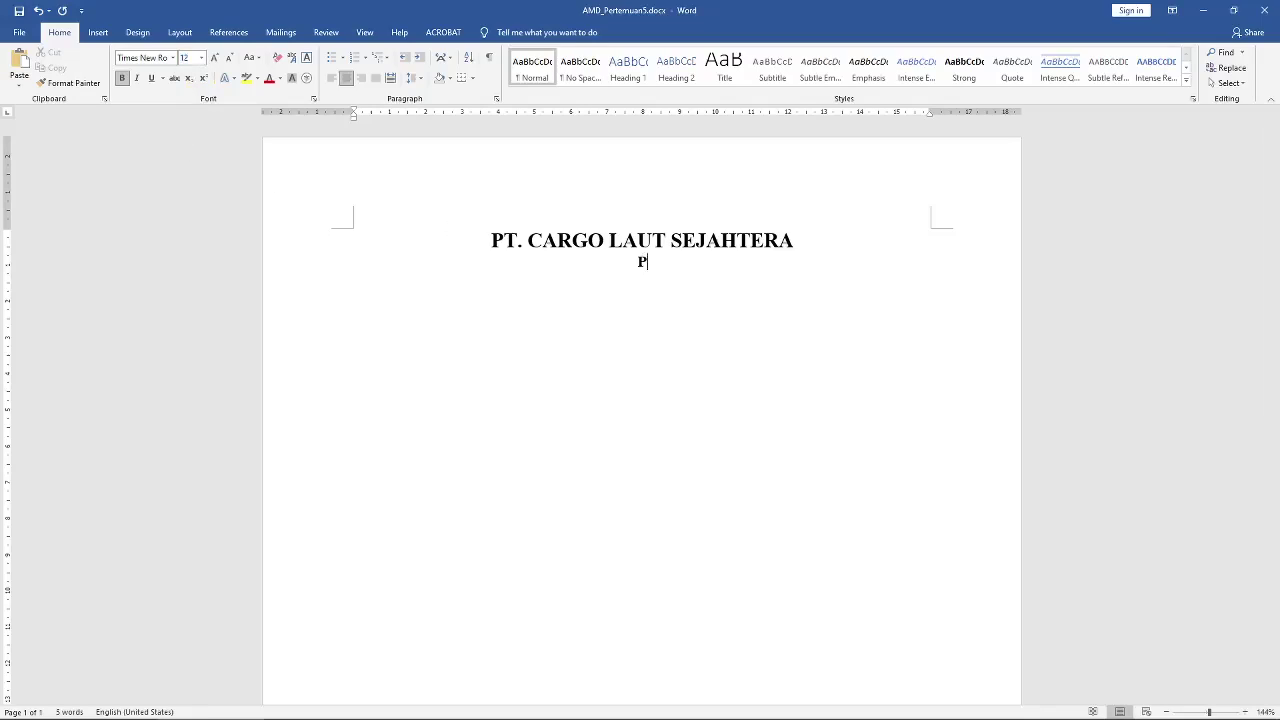
{"action": "type", "text": "erusahaan Tramsportasi"}
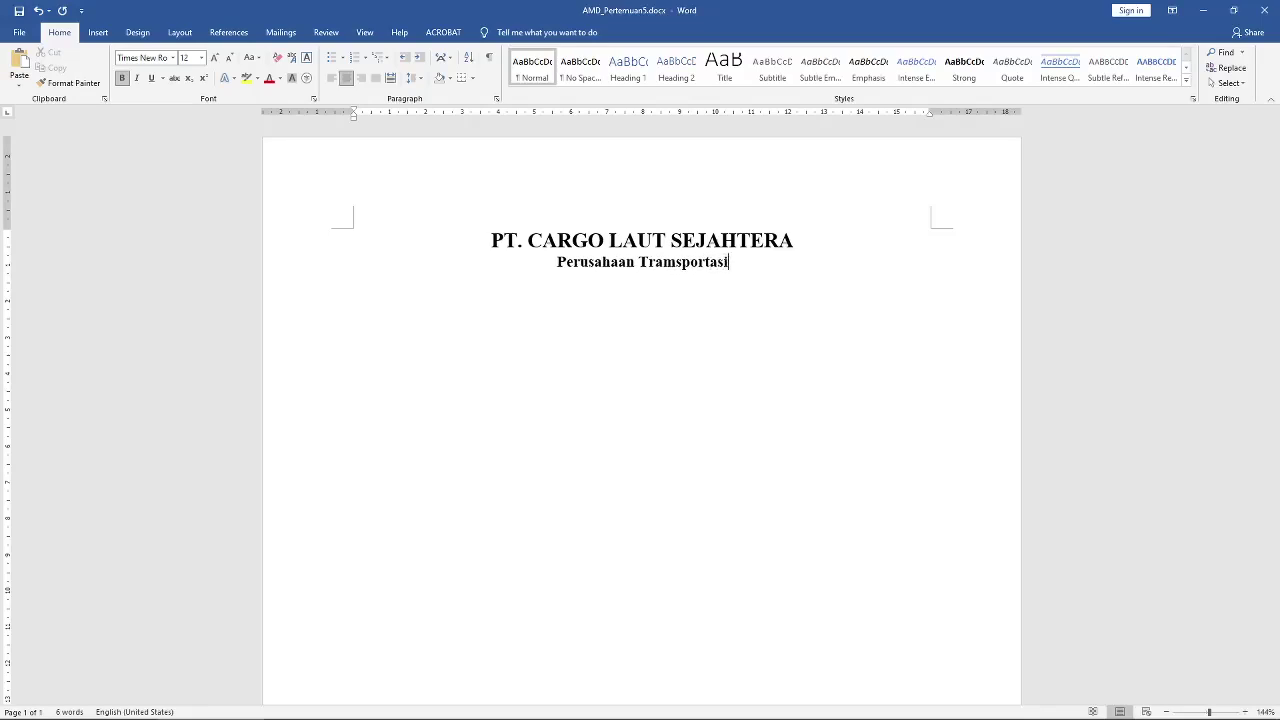
{"action": "type", "text": " dan Car"}
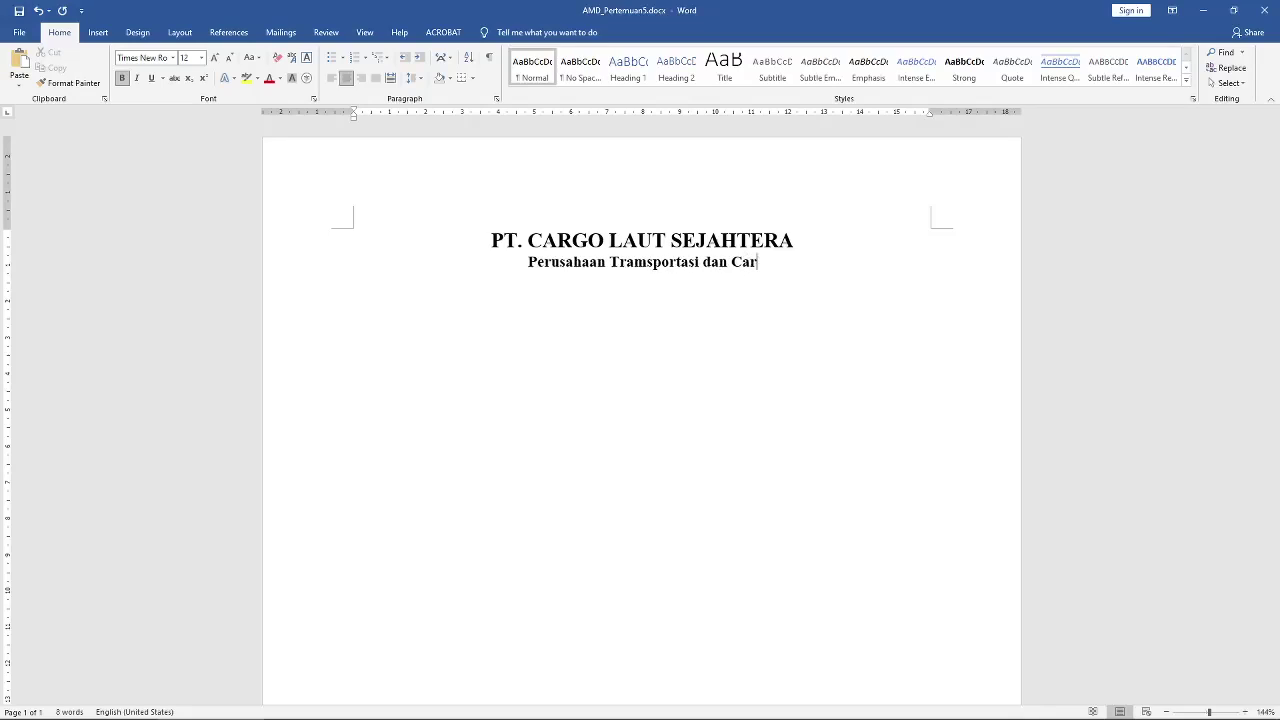
{"action": "type", "text": "go"}
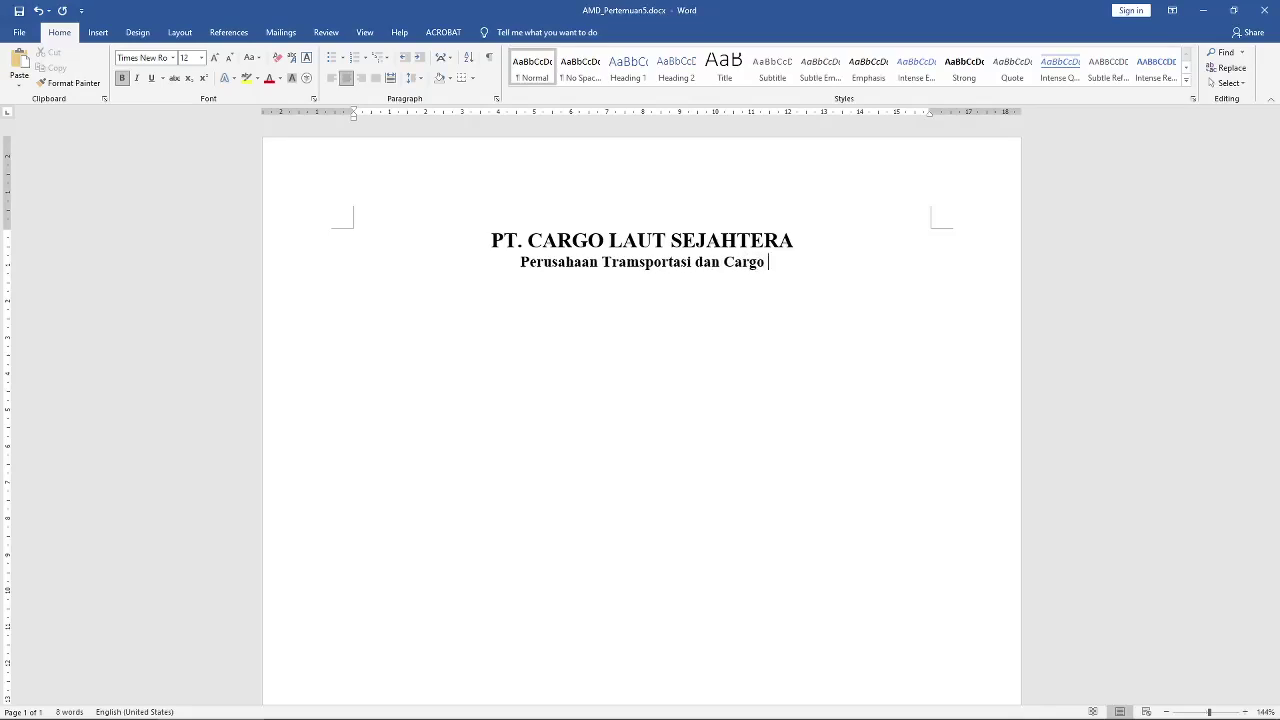
{"action": "type", "text": " Laut Ter"}
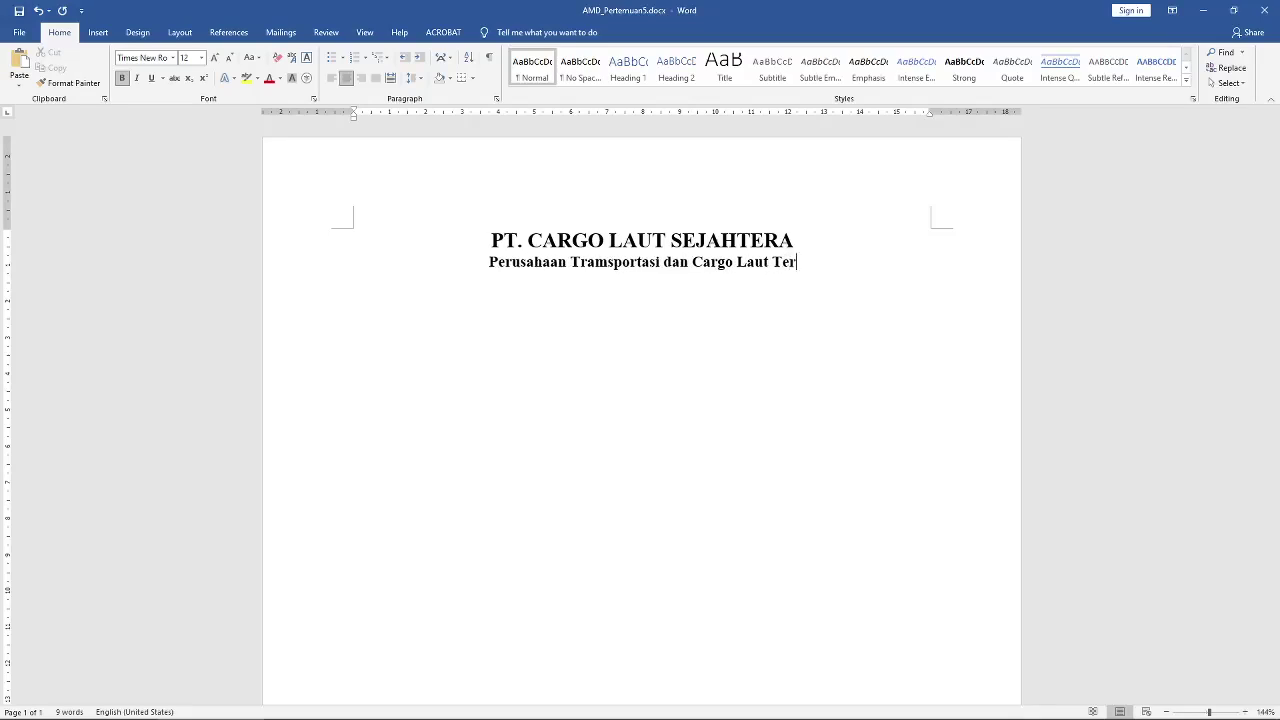
{"action": "type", "text": "percca"}
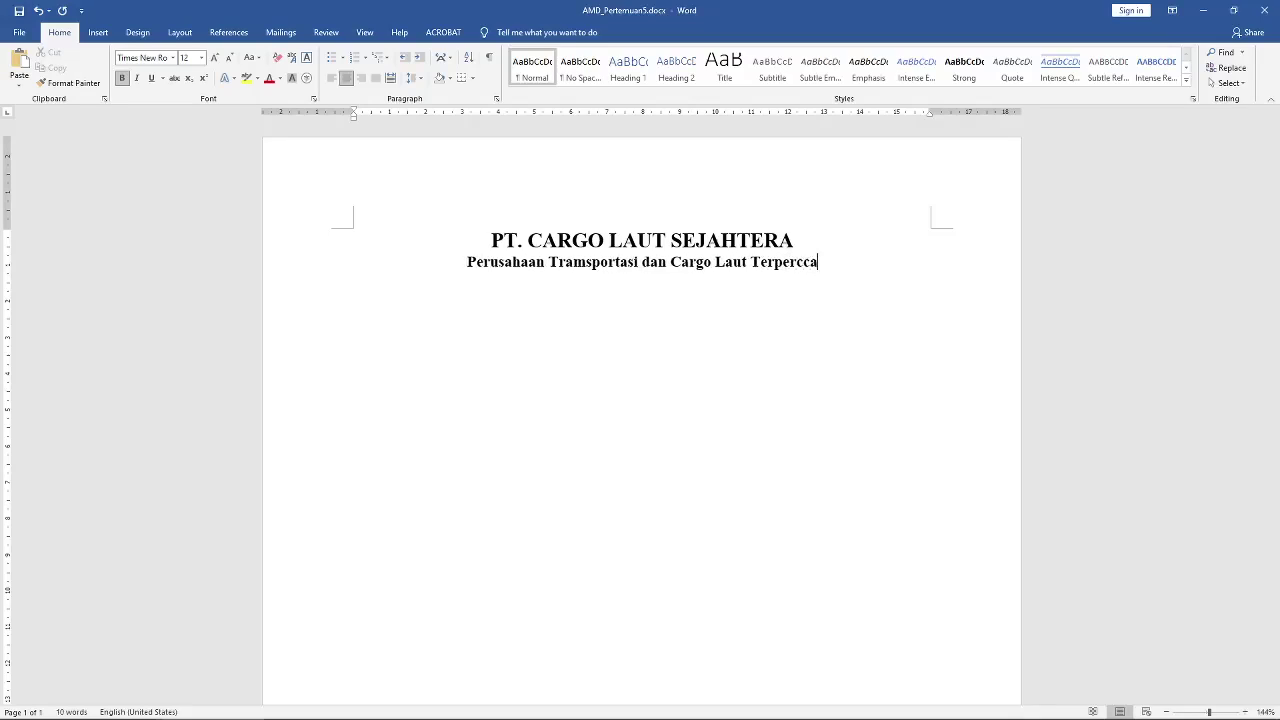
{"action": "key", "text": "BackSpace"}
{"action": "key", "text": "BackSpace"}
{"action": "type", "text": "ay"}
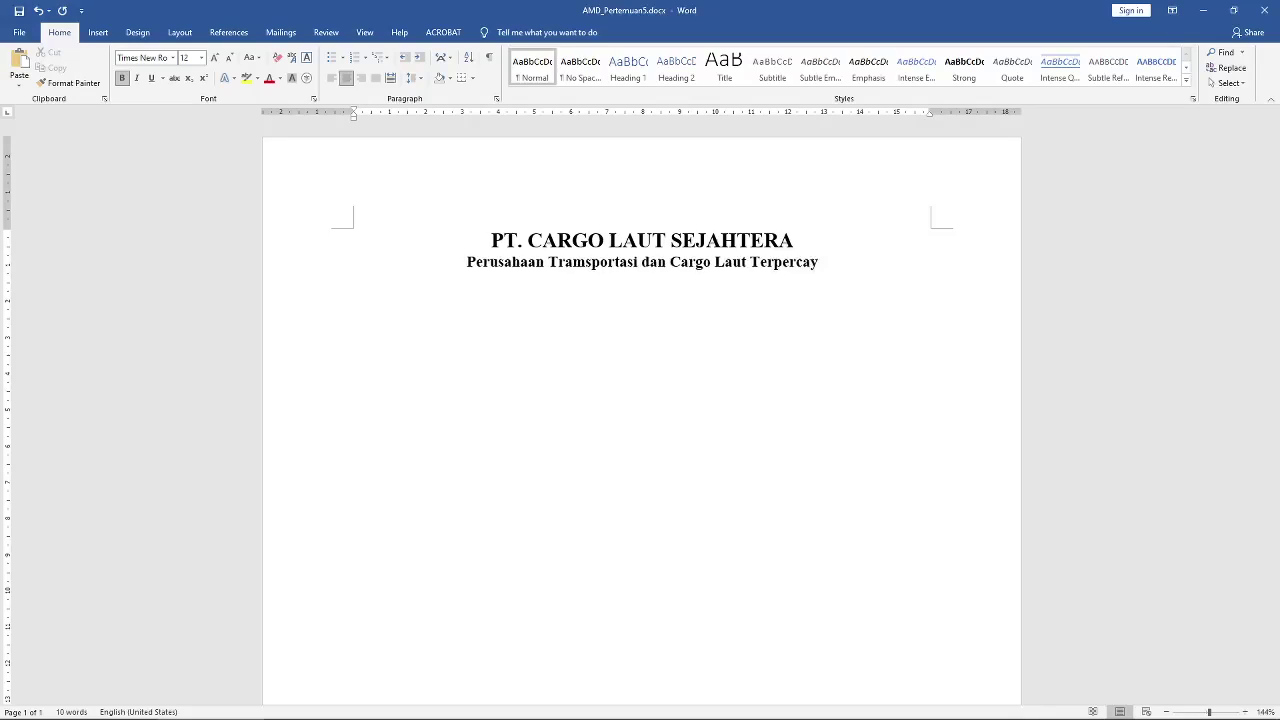
{"action": "type", "text": "a"}
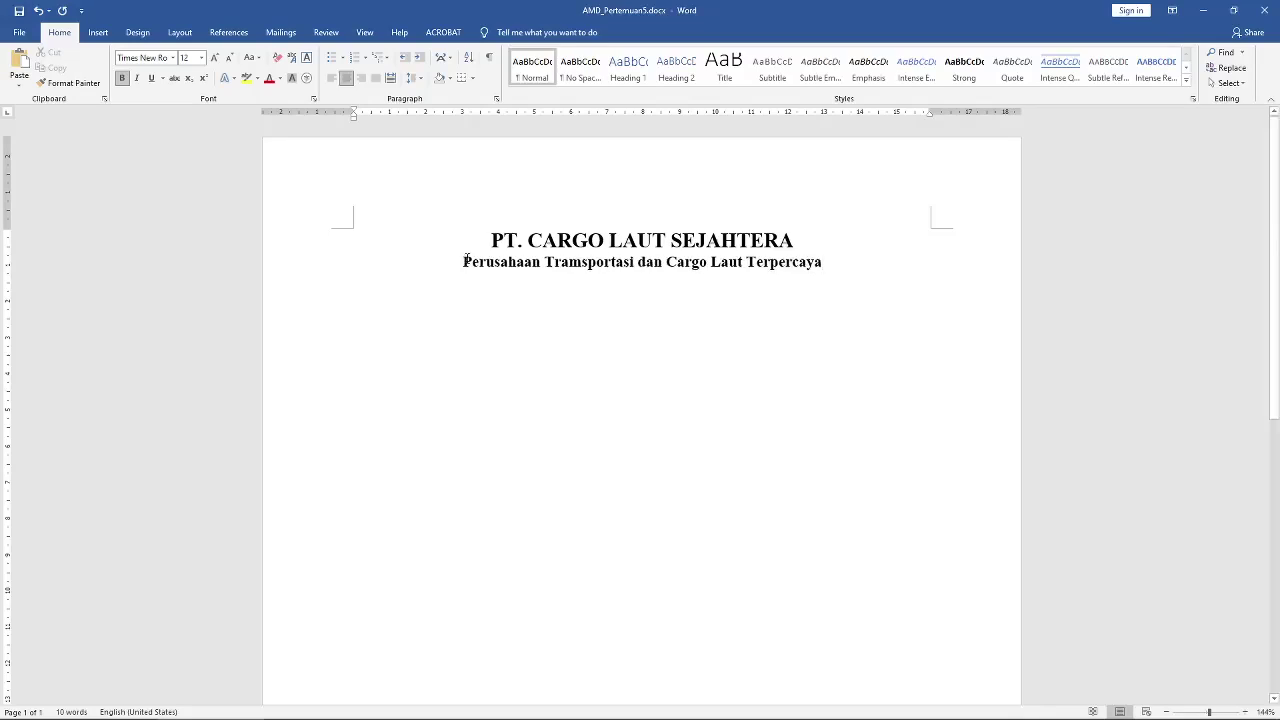
Step: Remove bold from the tagline and start a new line beneath it
{"action": "left_click_drag", "start_coordinate": [466, 259], "coordinate": [823, 259]}
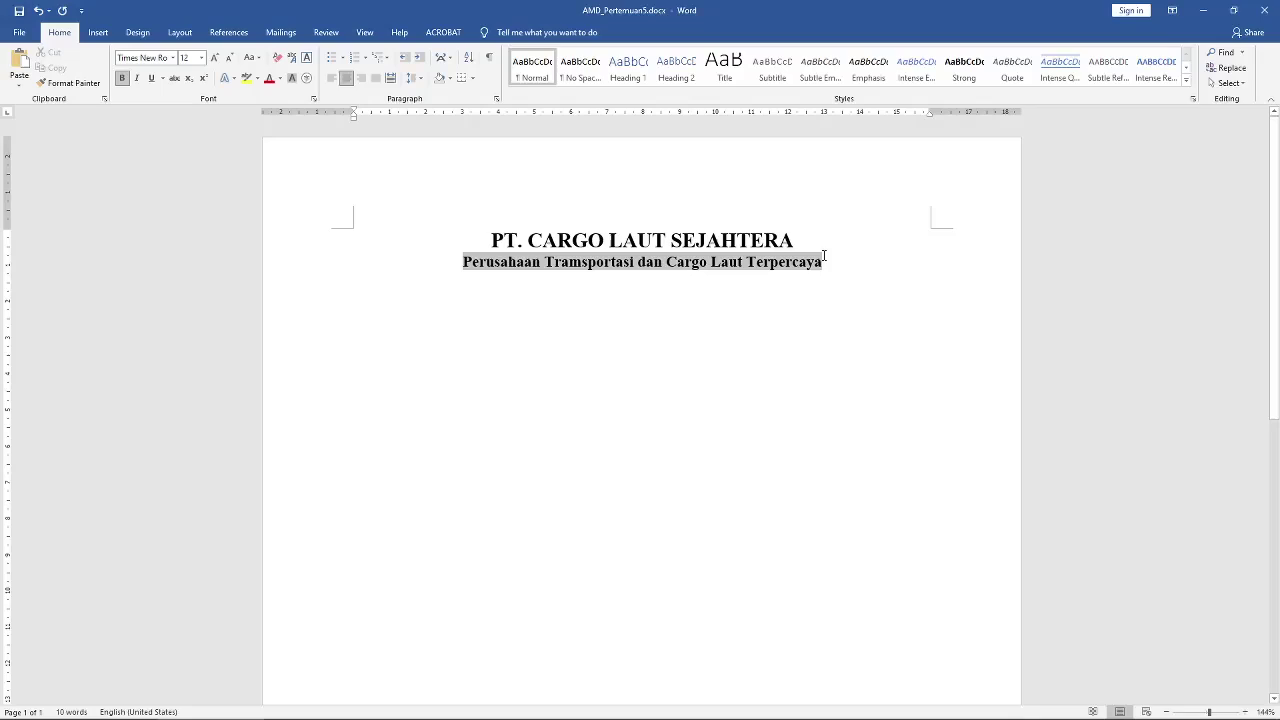
{"action": "left_click", "coordinate": [121, 78]}
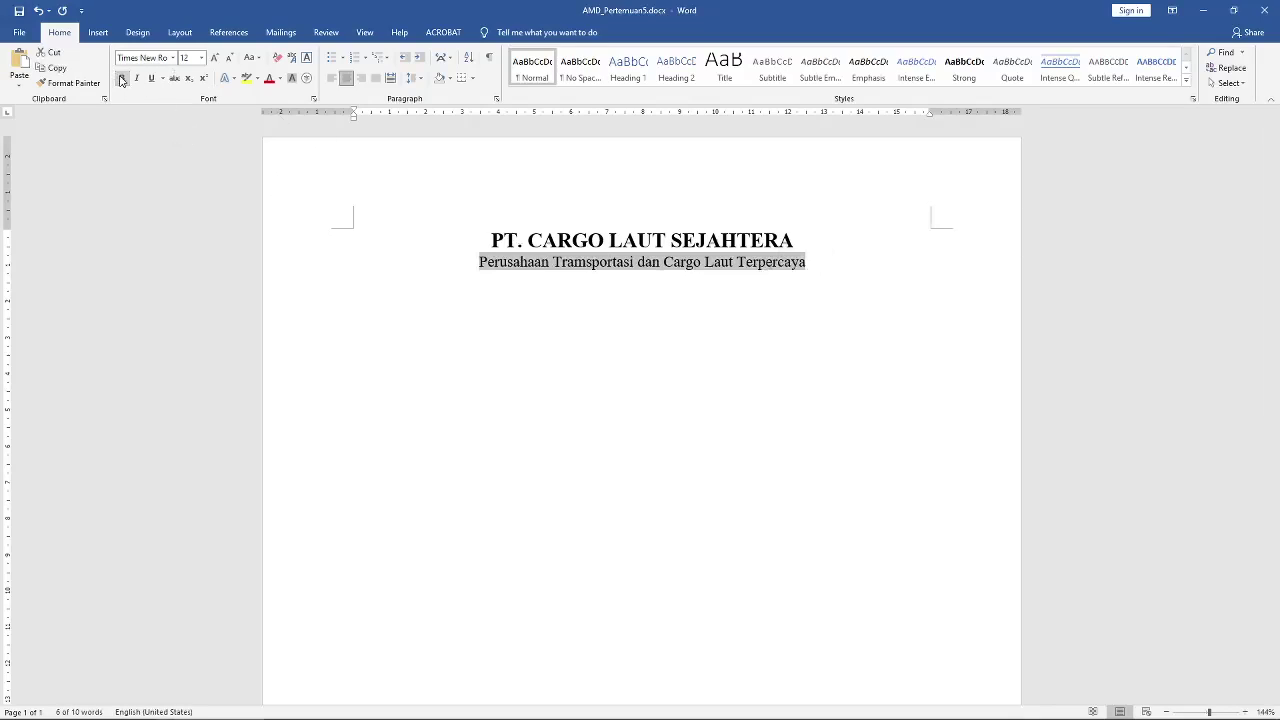
{"action": "left_click", "coordinate": [677, 297]}
{"action": "left_click", "coordinate": [811, 261]}
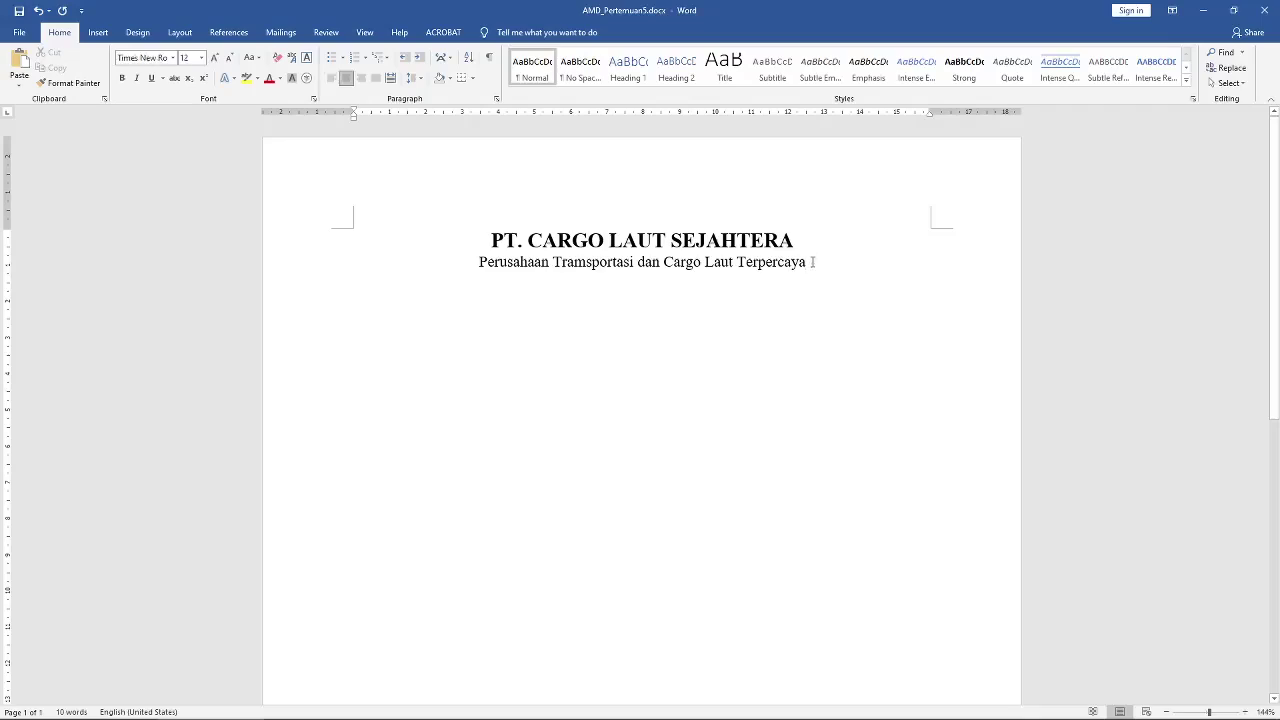
{"action": "key", "text": "Return"}
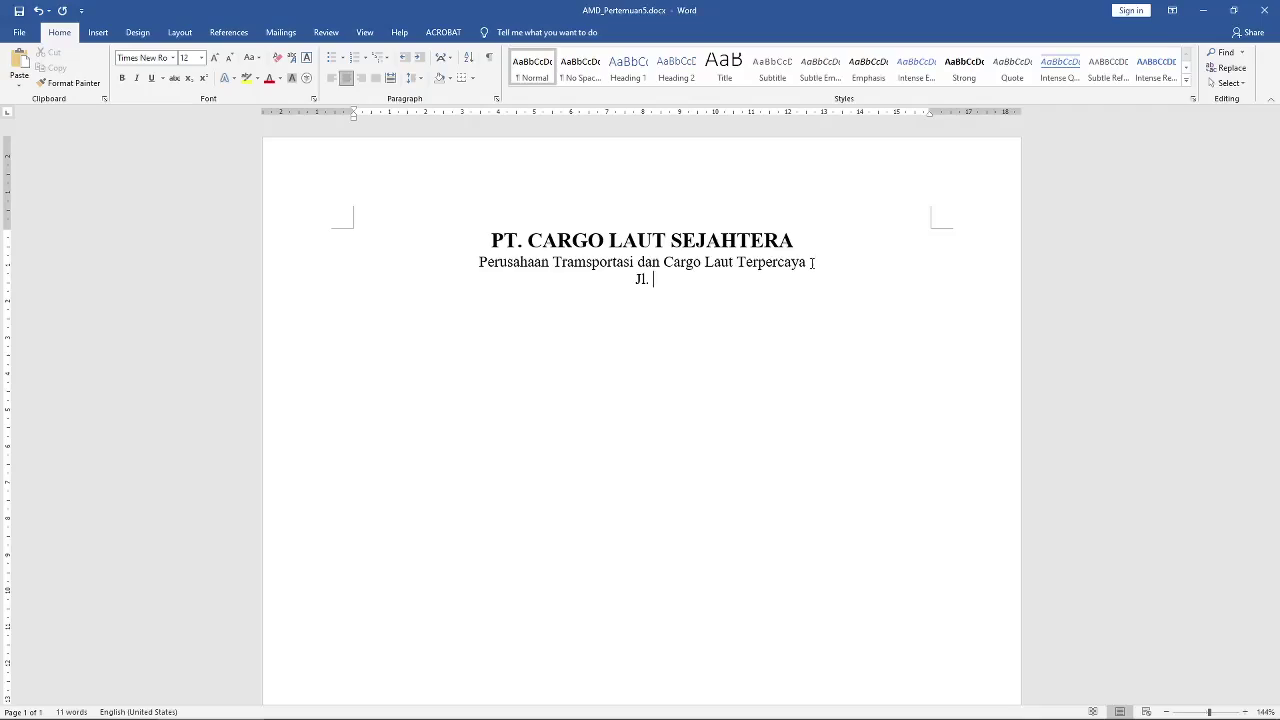
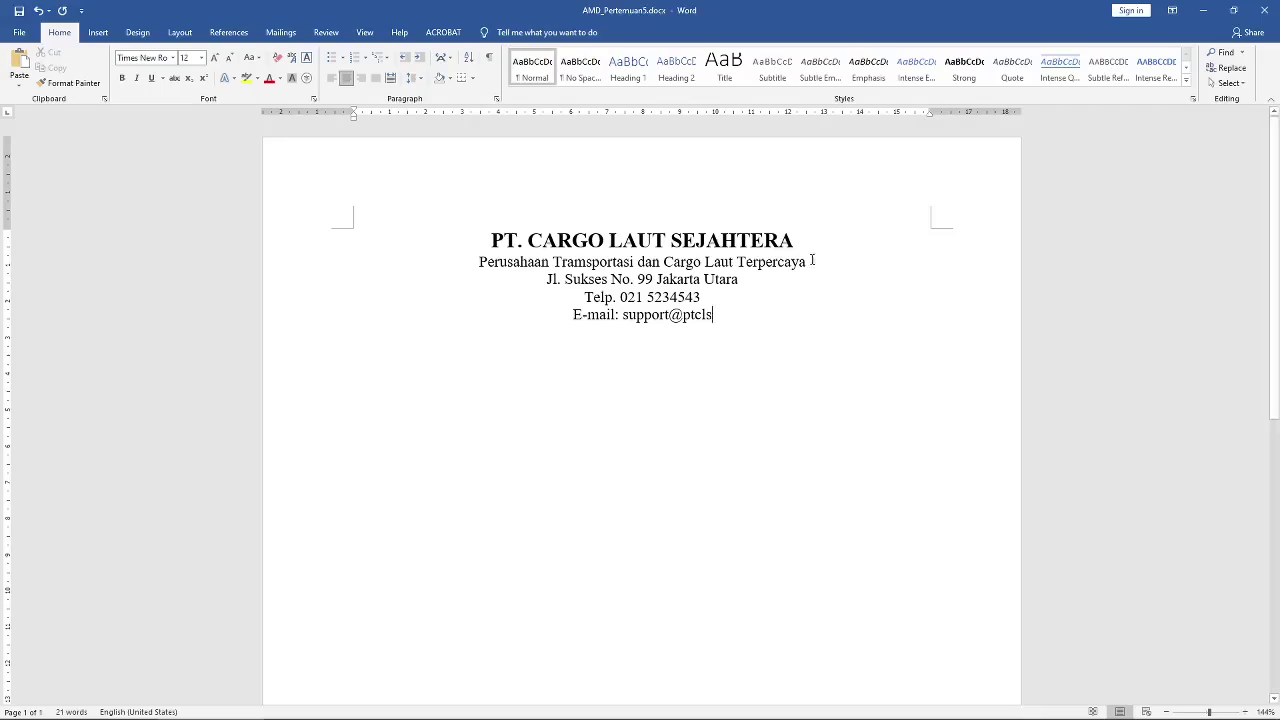
Step: Add an empty line below the e-mail line and another above the company title
{"action": "left_click", "coordinate": [811, 334]}
{"action": "key", "text": "Return"}
{"action": "left_click", "coordinate": [756, 318]}
{"action": "left_click", "coordinate": [489, 242]}
{"action": "key", "text": "Return"}
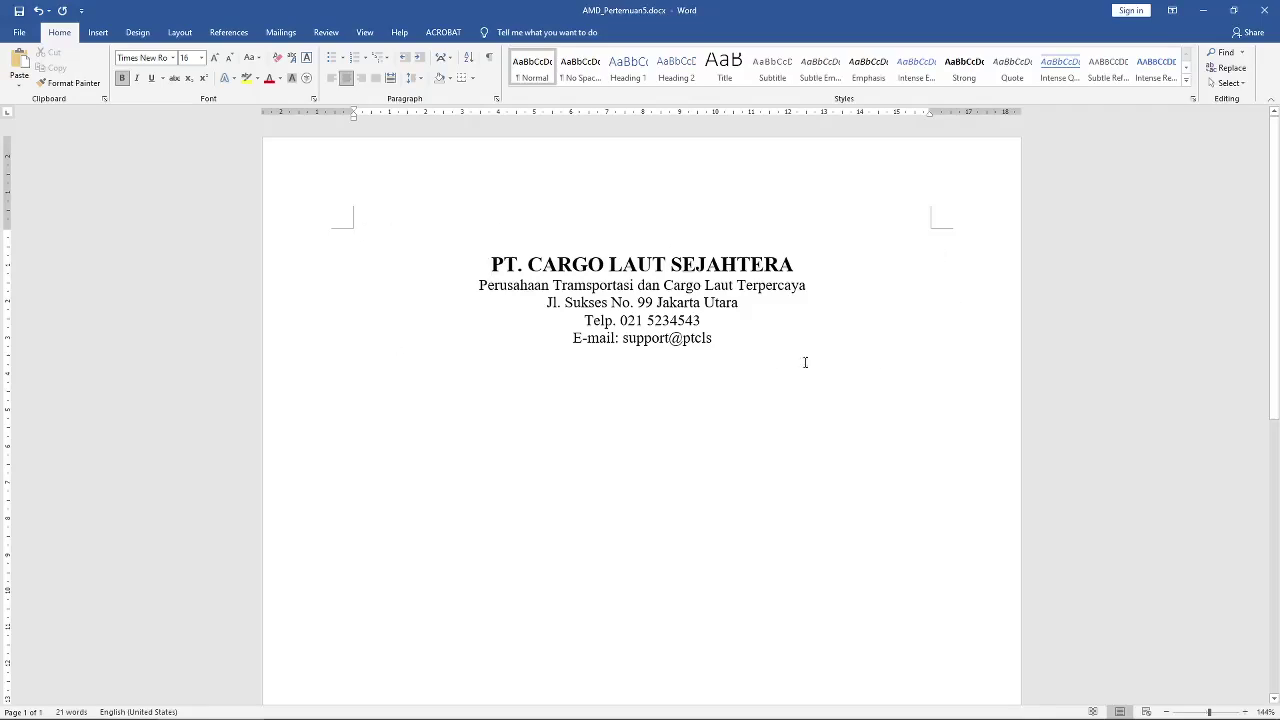
{"action": "left_click", "coordinate": [97, 33]}
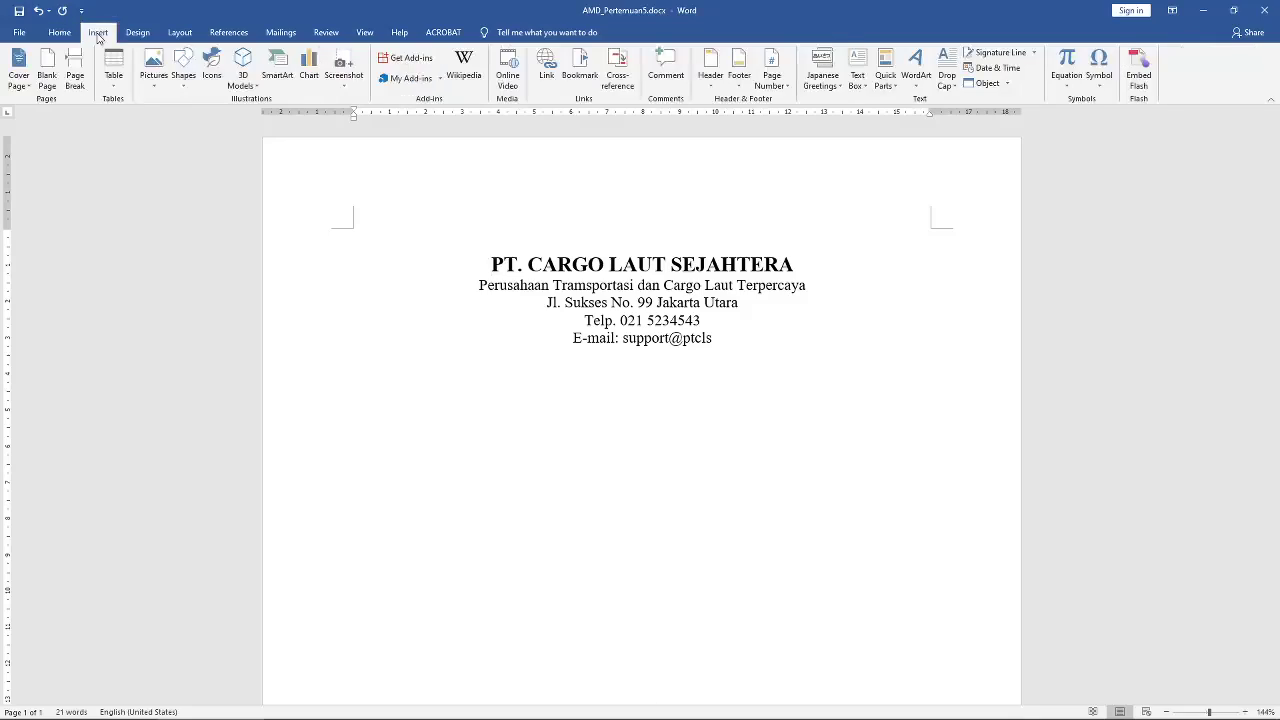
Step: Draw a straight horizontal Line shape across the page above the company title
{"action": "left_click", "coordinate": [183, 91]}
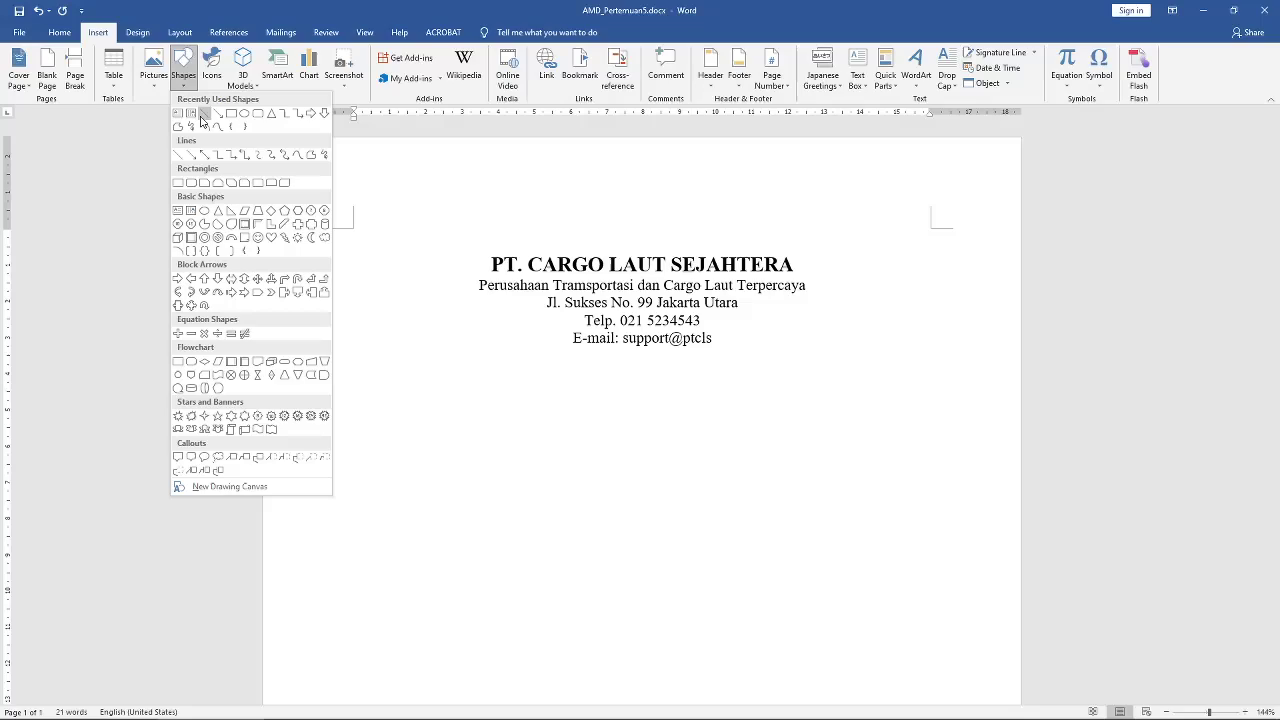
{"action": "left_click", "coordinate": [205, 116]}
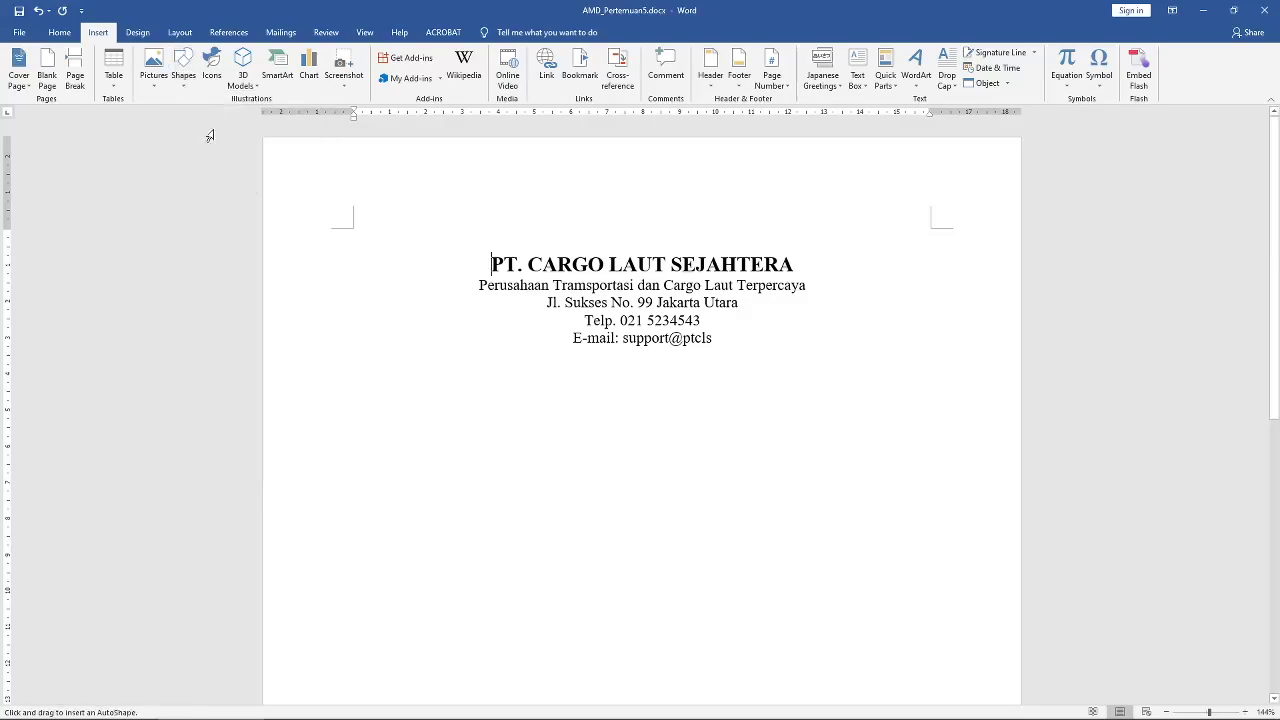
{"action": "left_click_drag", "start_coordinate": [355, 230], "coordinate": [923, 228]}
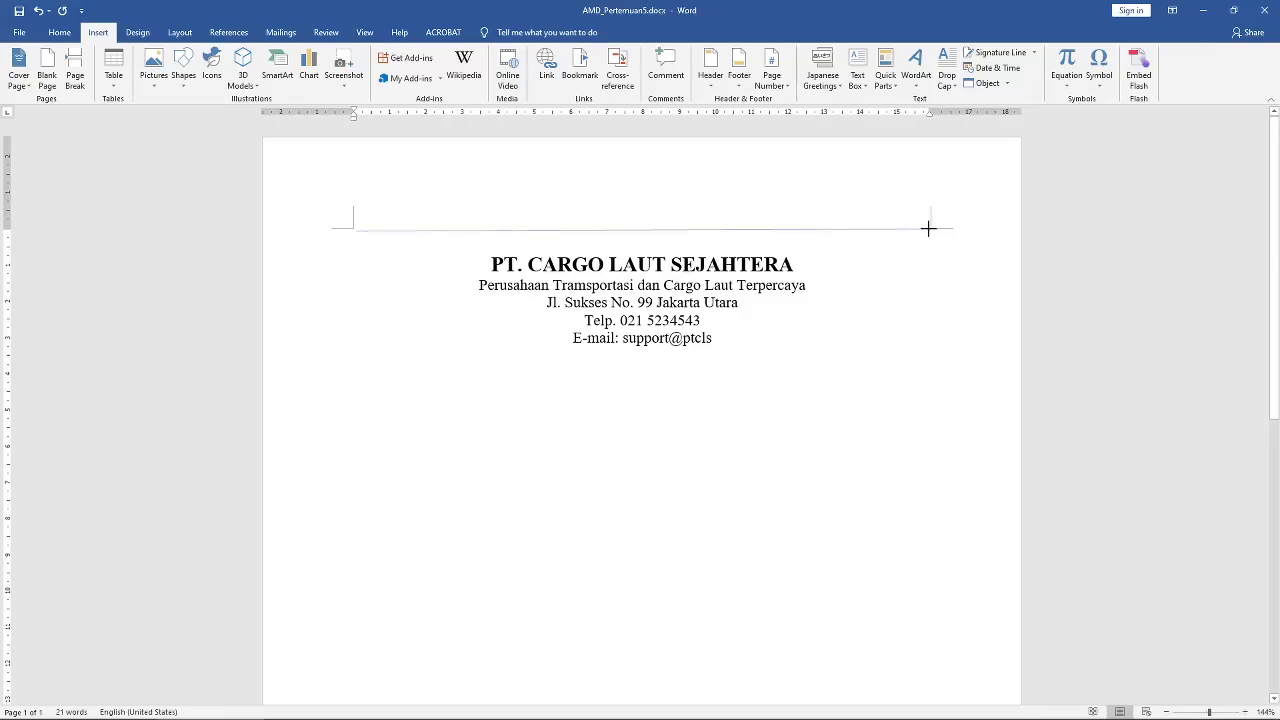
{"action": "left_click_drag", "start_coordinate": [928, 228], "coordinate": [929, 229]}
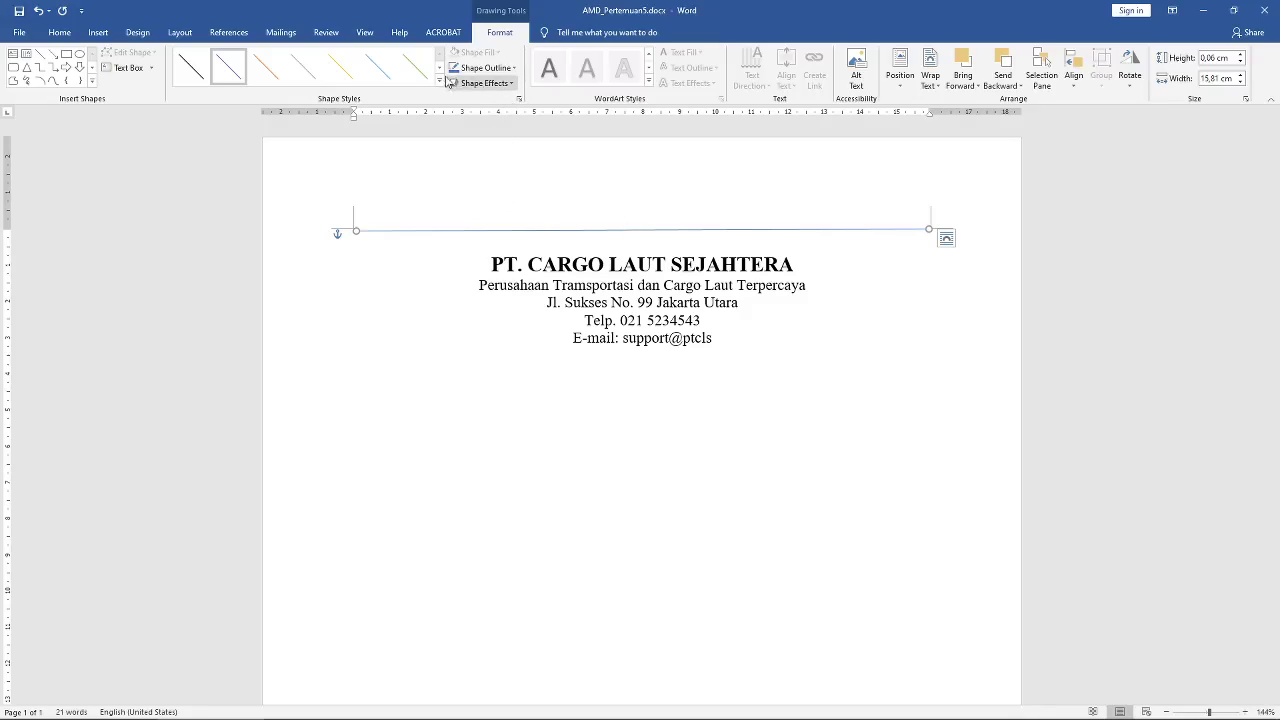
Step: Give the horizontal line a 4½ pt outline weight
{"action": "left_click", "coordinate": [614, 250]}
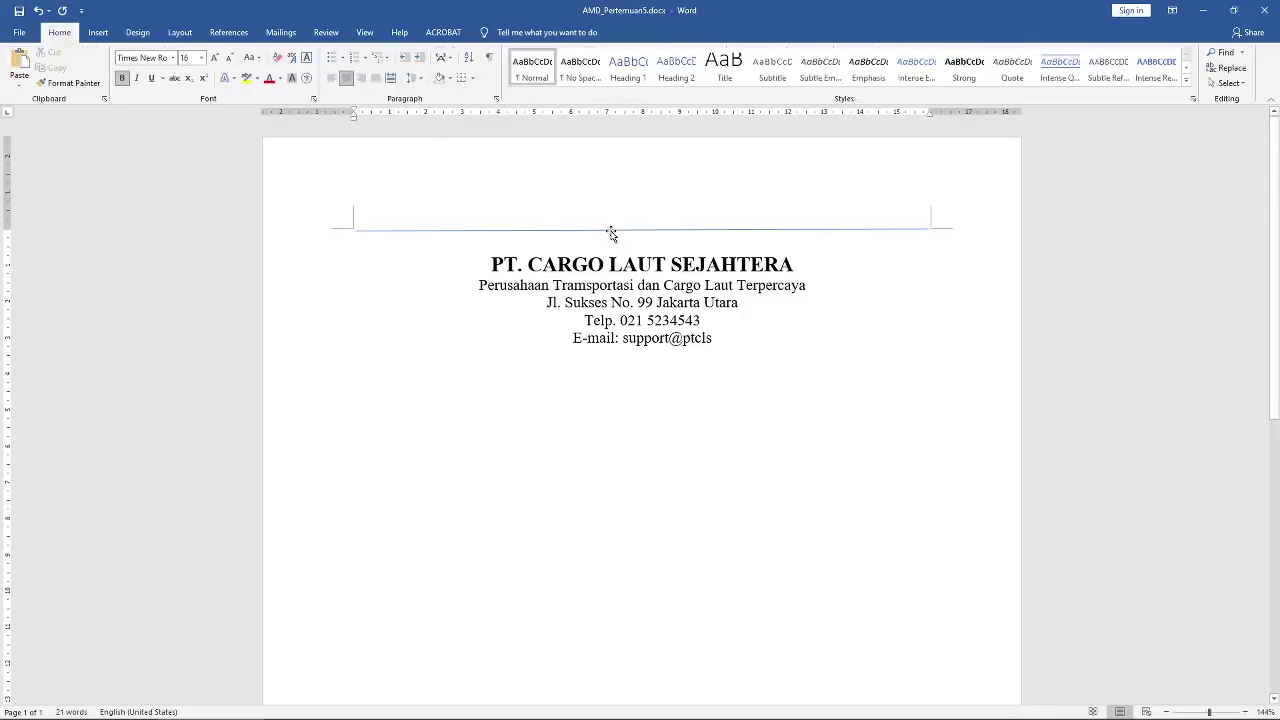
{"action": "left_click", "coordinate": [611, 231]}
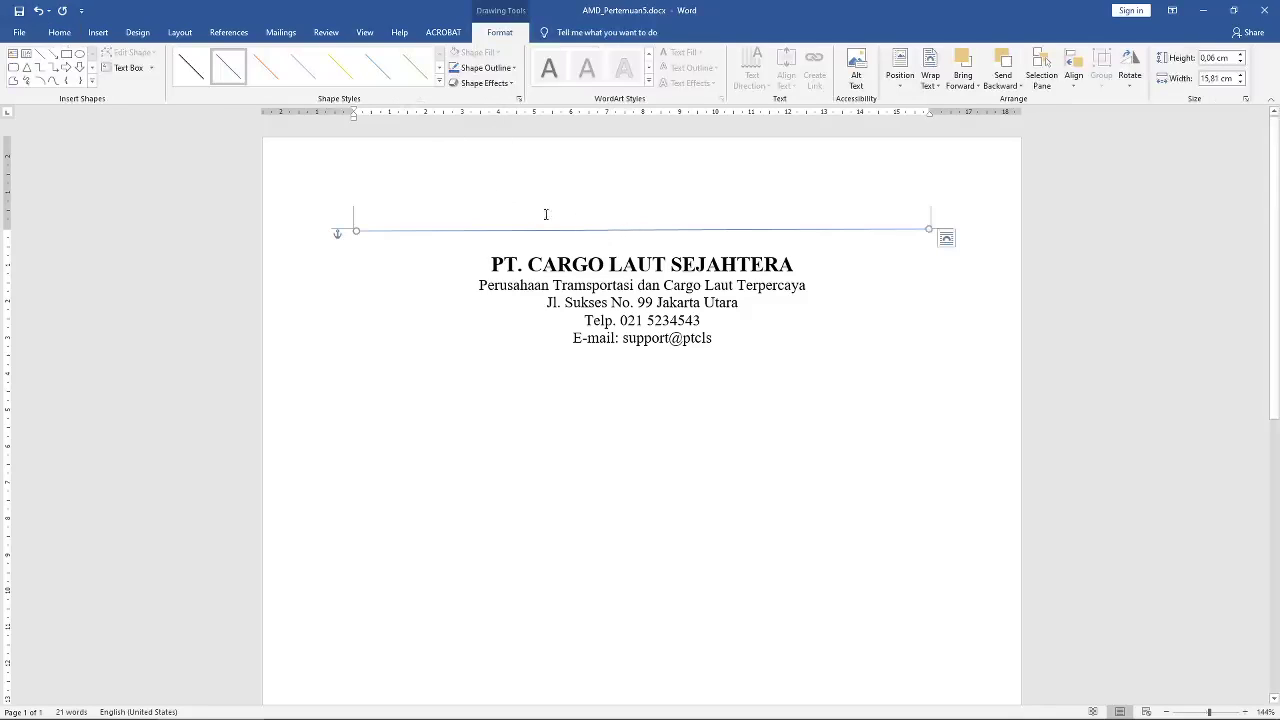
{"action": "left_click", "coordinate": [508, 84]}
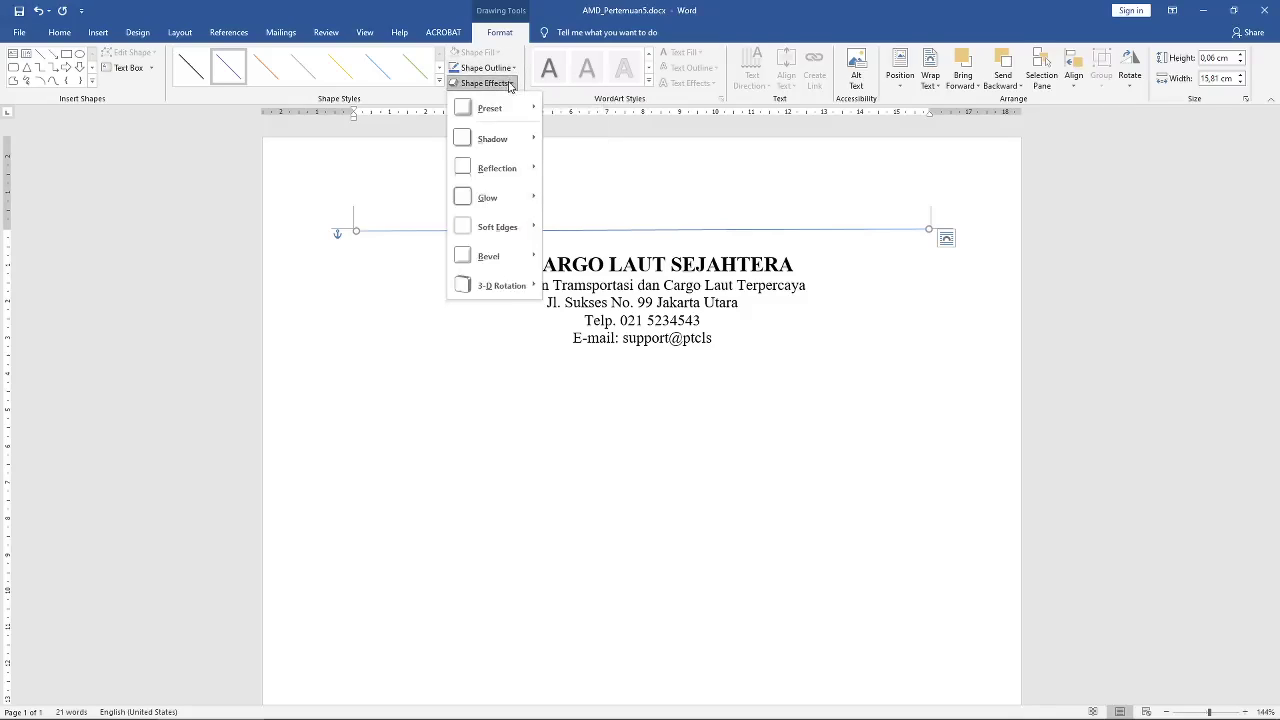
{"action": "left_click", "coordinate": [512, 68]}
{"action": "left_click", "coordinate": [500, 68]}
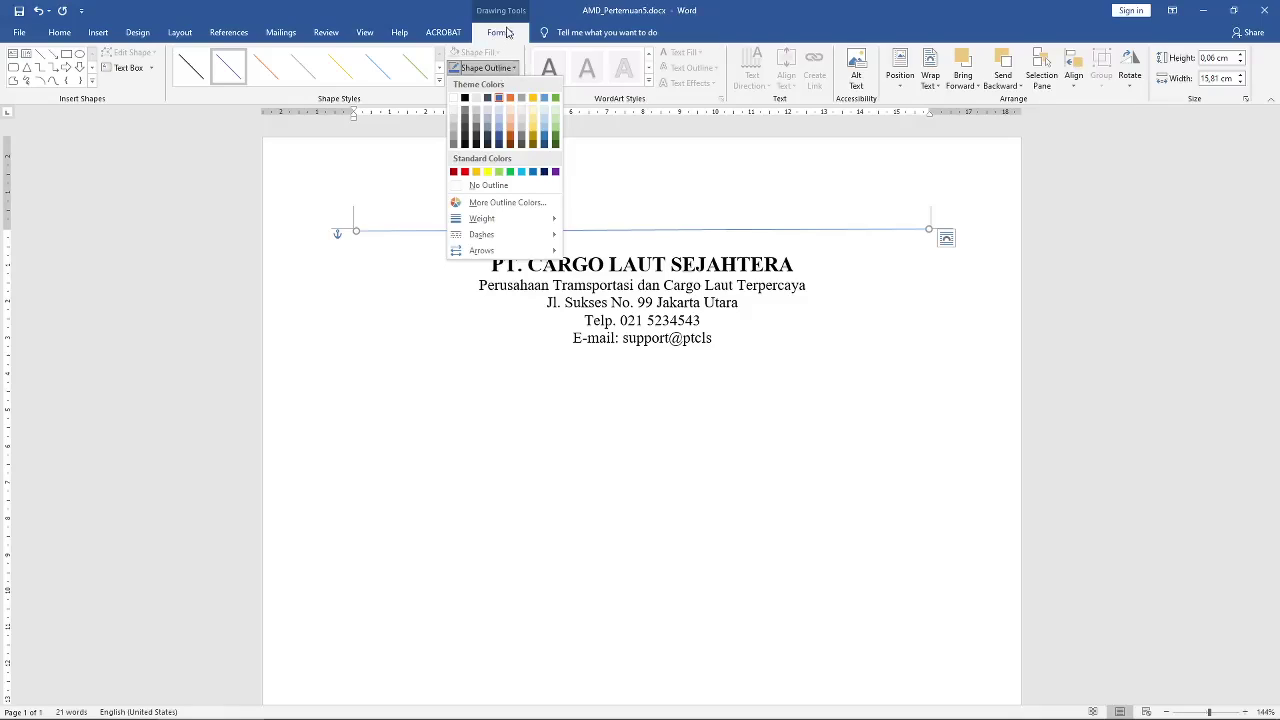
{"action": "mouse_move", "coordinate": [488, 225]}
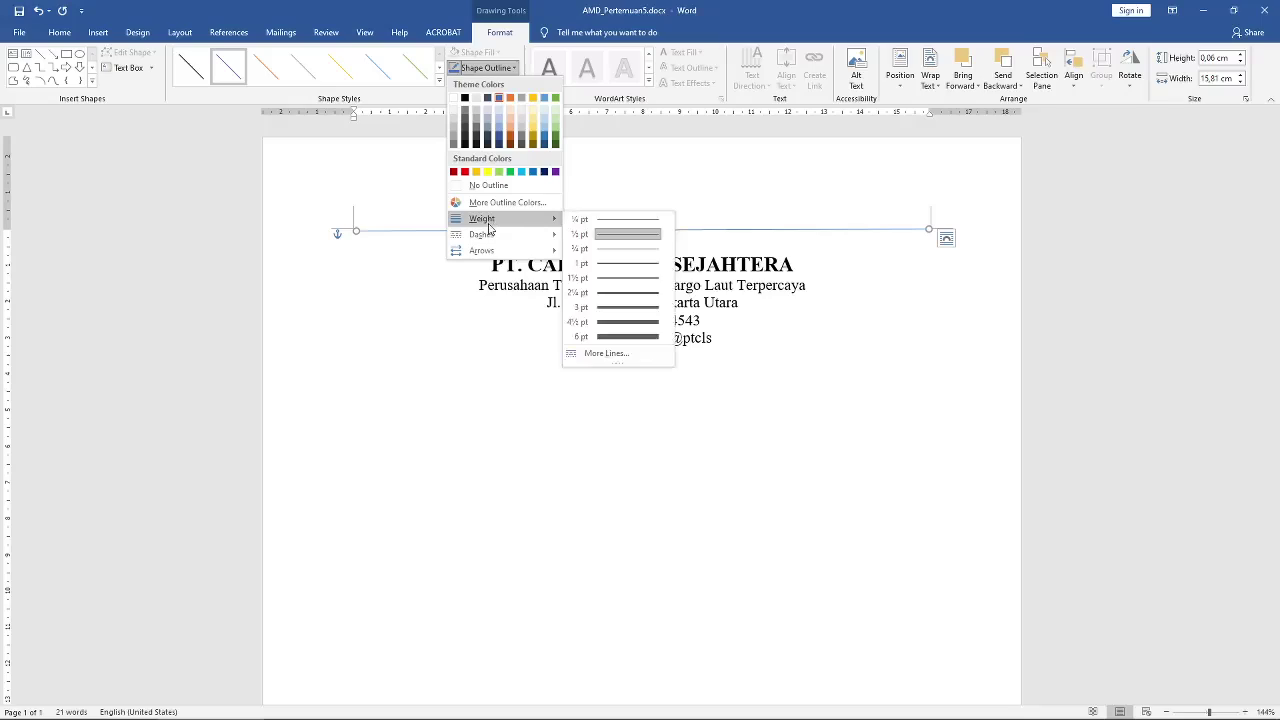
{"action": "left_click", "coordinate": [618, 322]}
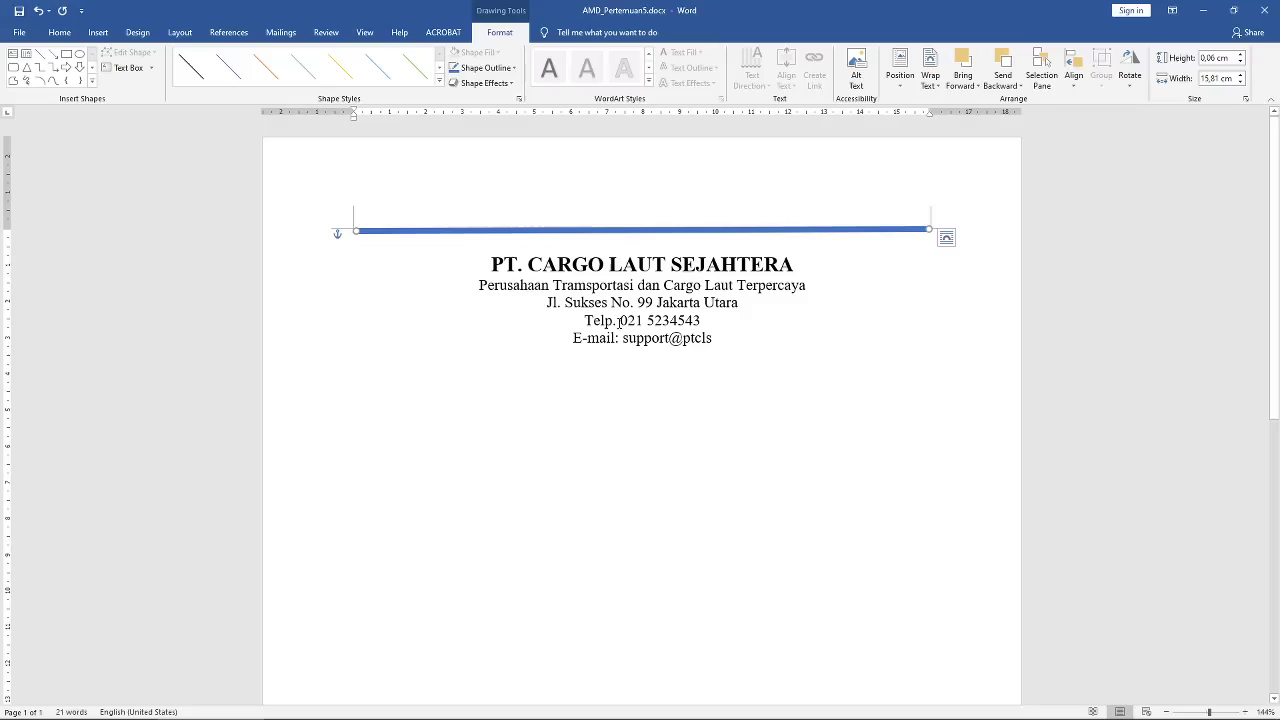
Step: Make the line a triple compound line and colour it black
{"action": "left_click", "coordinate": [499, 70]}
{"action": "mouse_move", "coordinate": [533, 243]}
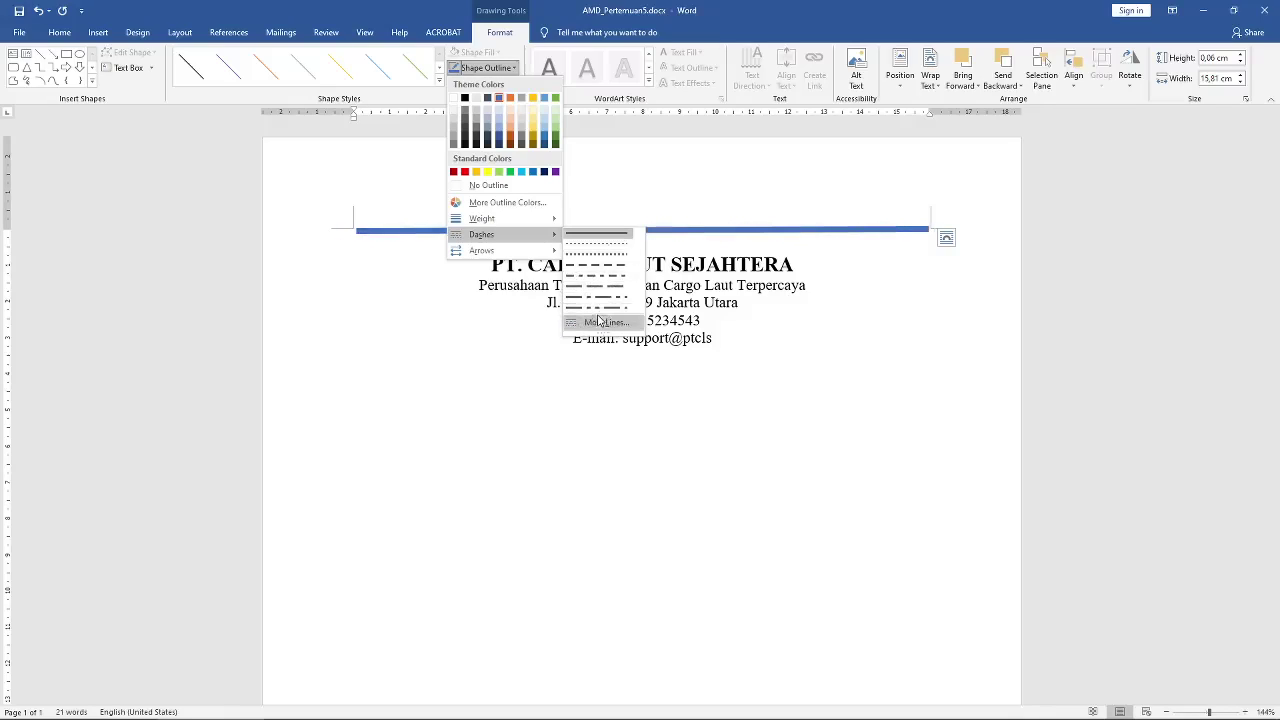
{"action": "left_click", "coordinate": [601, 324]}
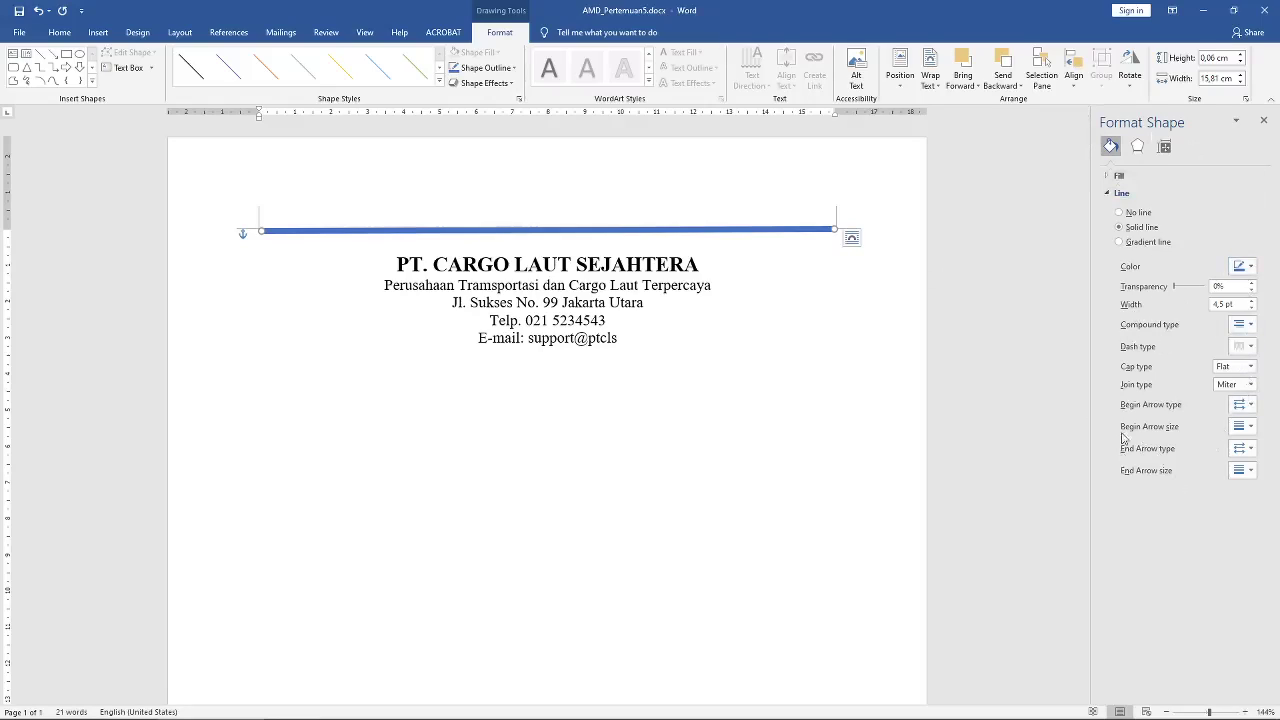
{"action": "left_click", "coordinate": [1250, 326]}
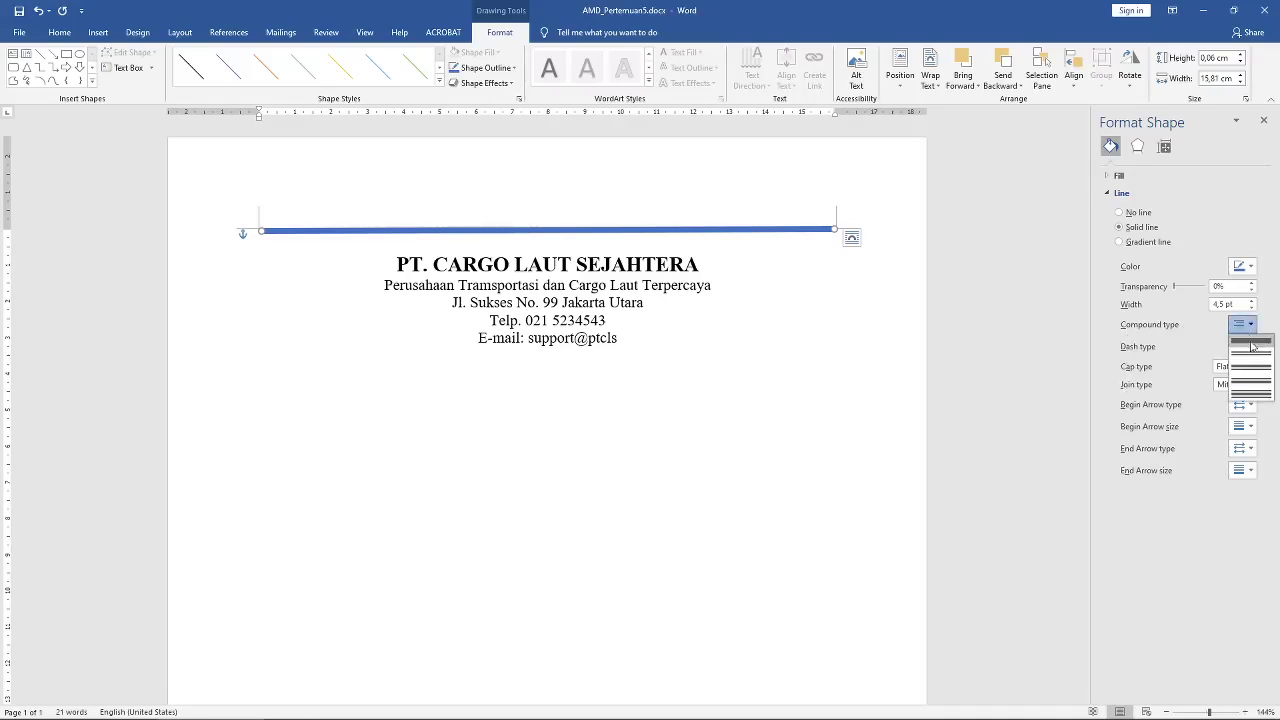
{"action": "left_click", "coordinate": [1259, 396]}
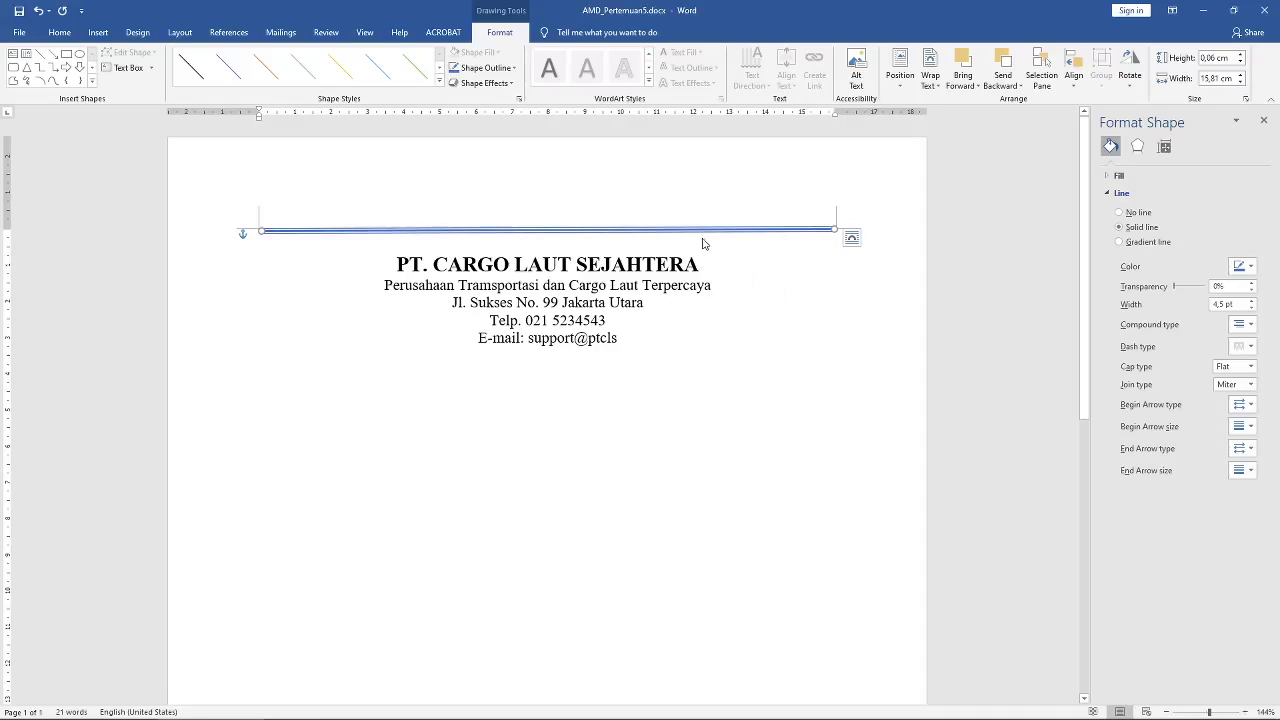
{"action": "left_click", "coordinate": [511, 69]}
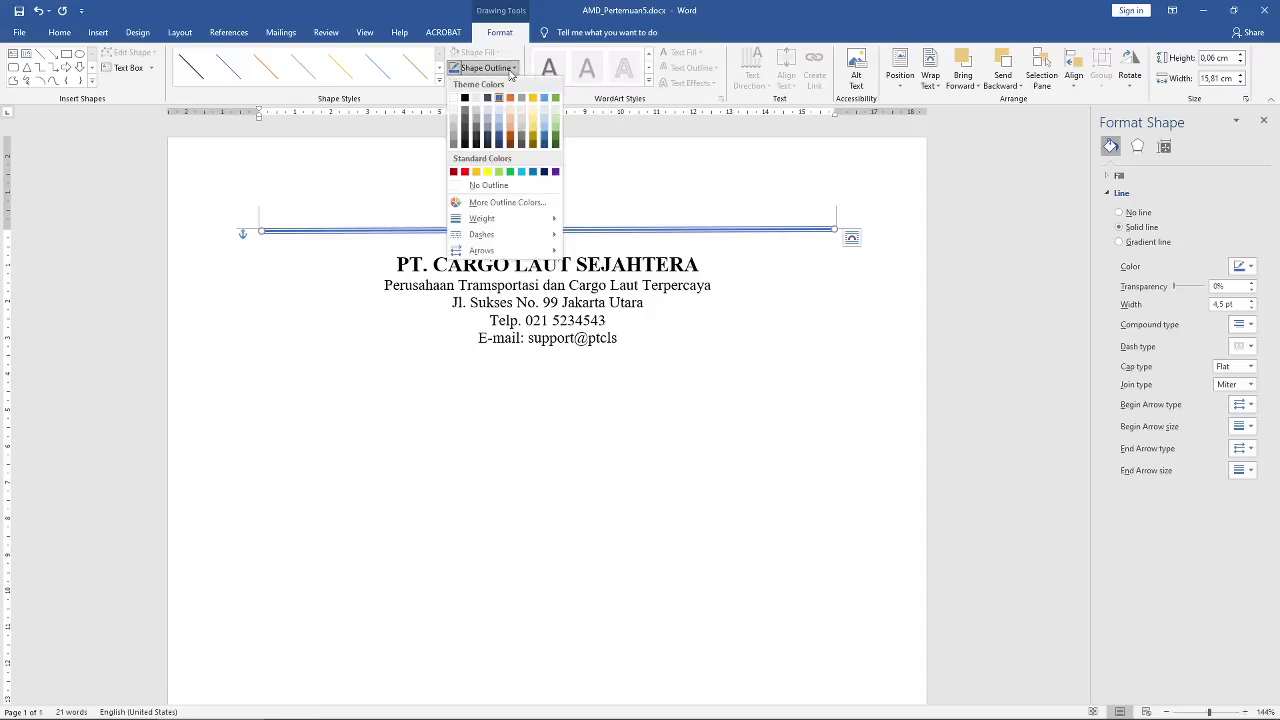
{"action": "left_click", "coordinate": [465, 98]}
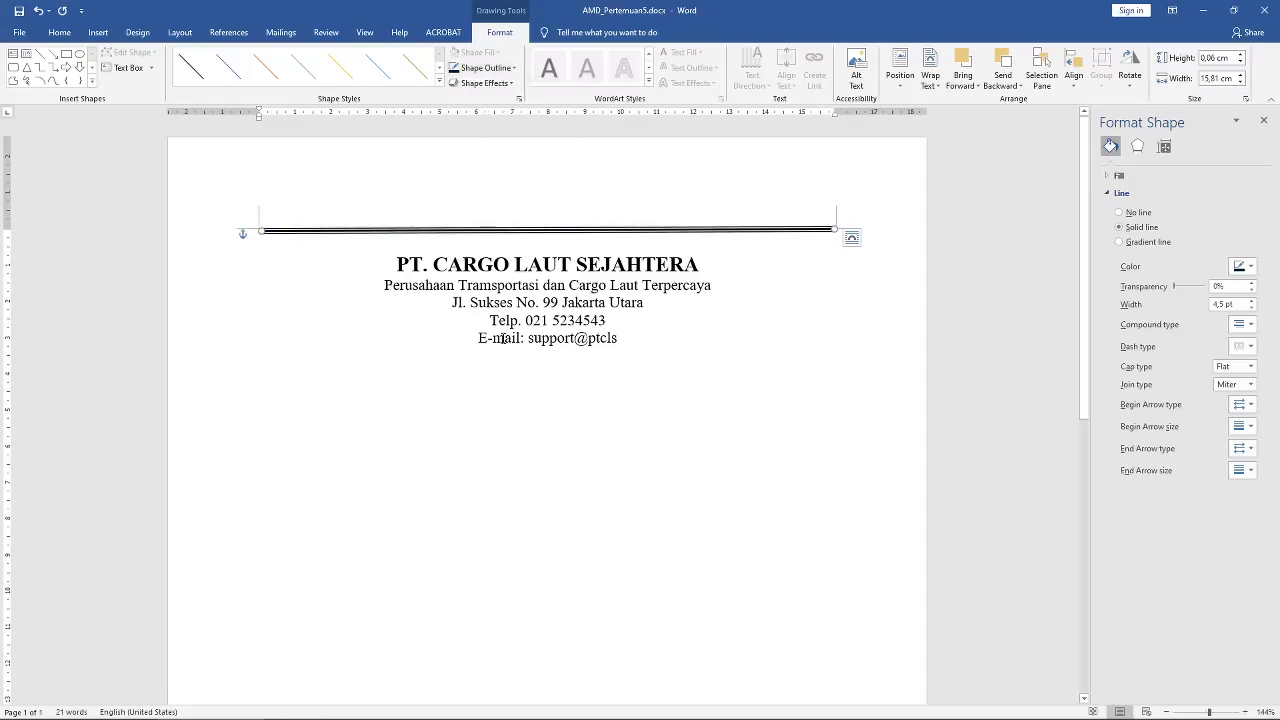
Step: Adjust the empty line above the company title and centre the title
{"action": "left_click", "coordinate": [487, 265]}
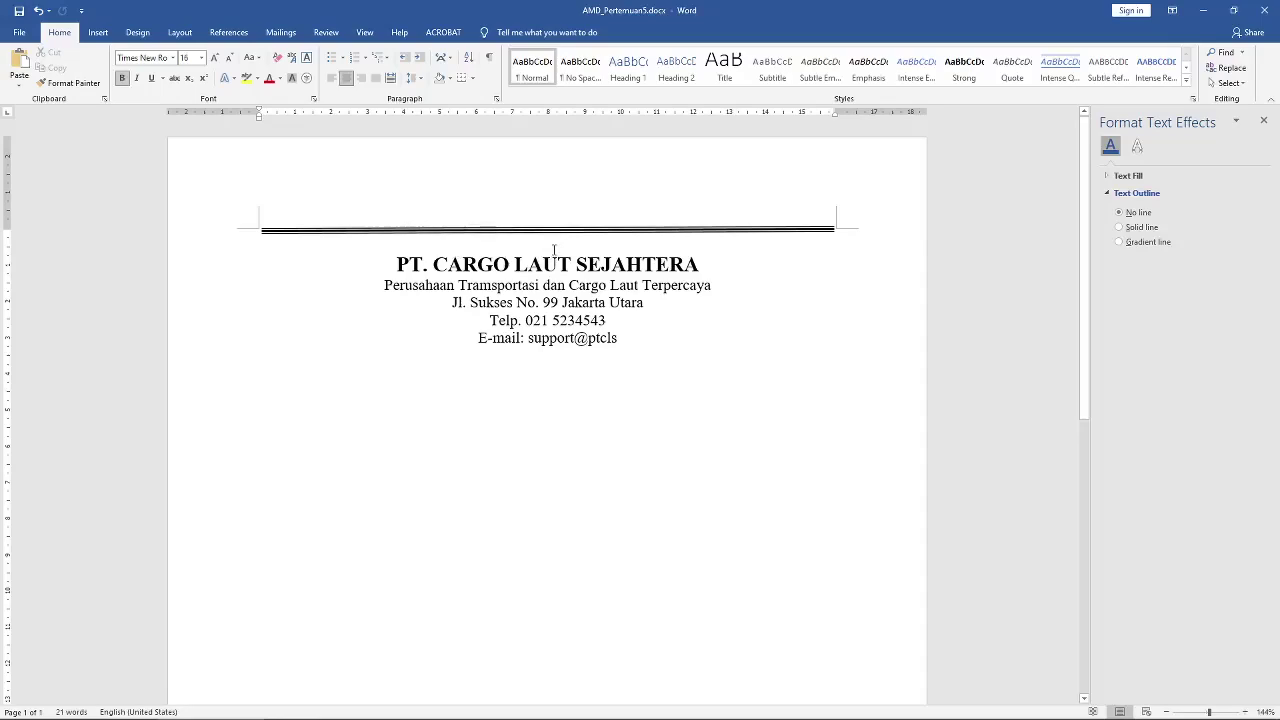
{"action": "key", "text": "BackSpace"}
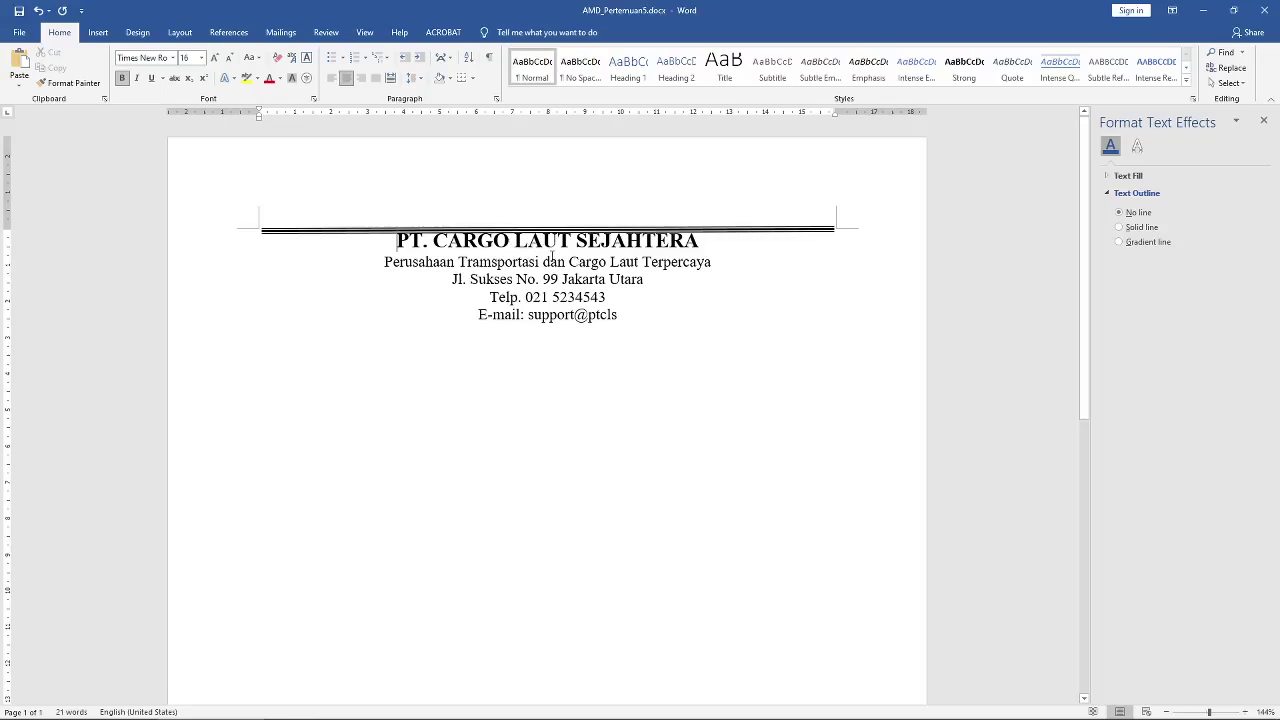
{"action": "key", "text": "Return"}
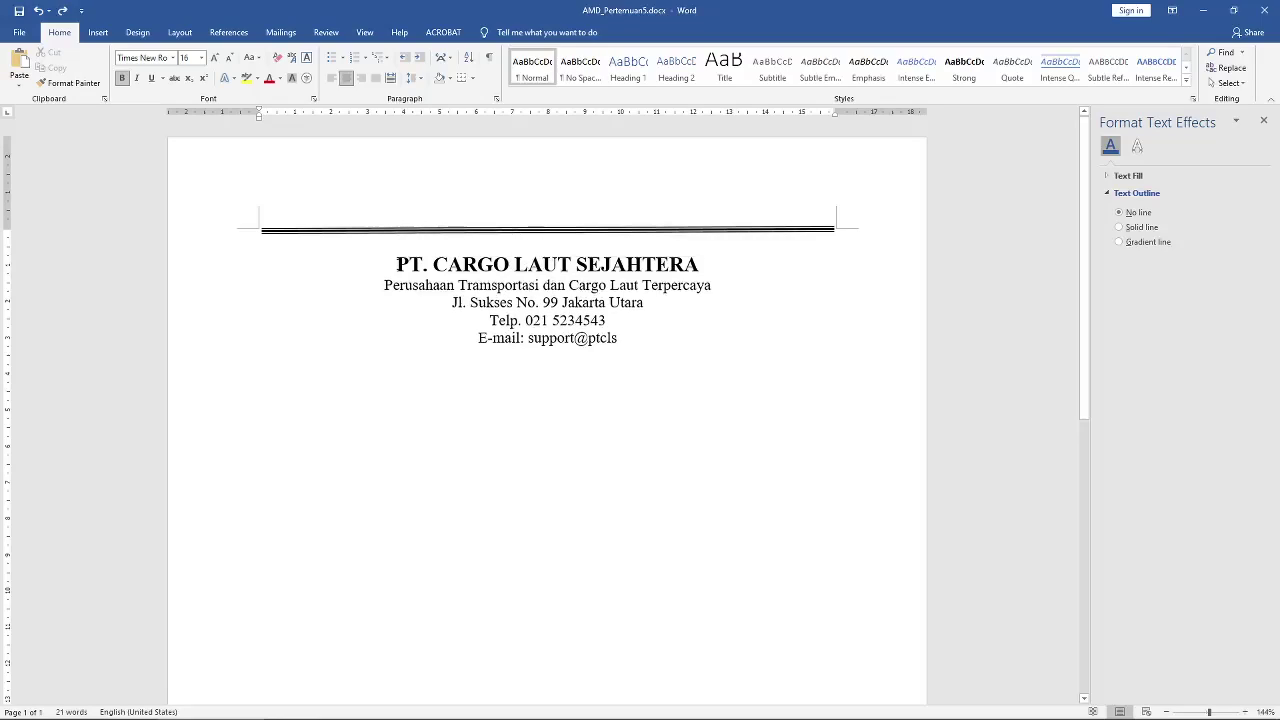
{"action": "key", "text": "BackSpace"}
{"action": "key", "text": "BackSpace"}
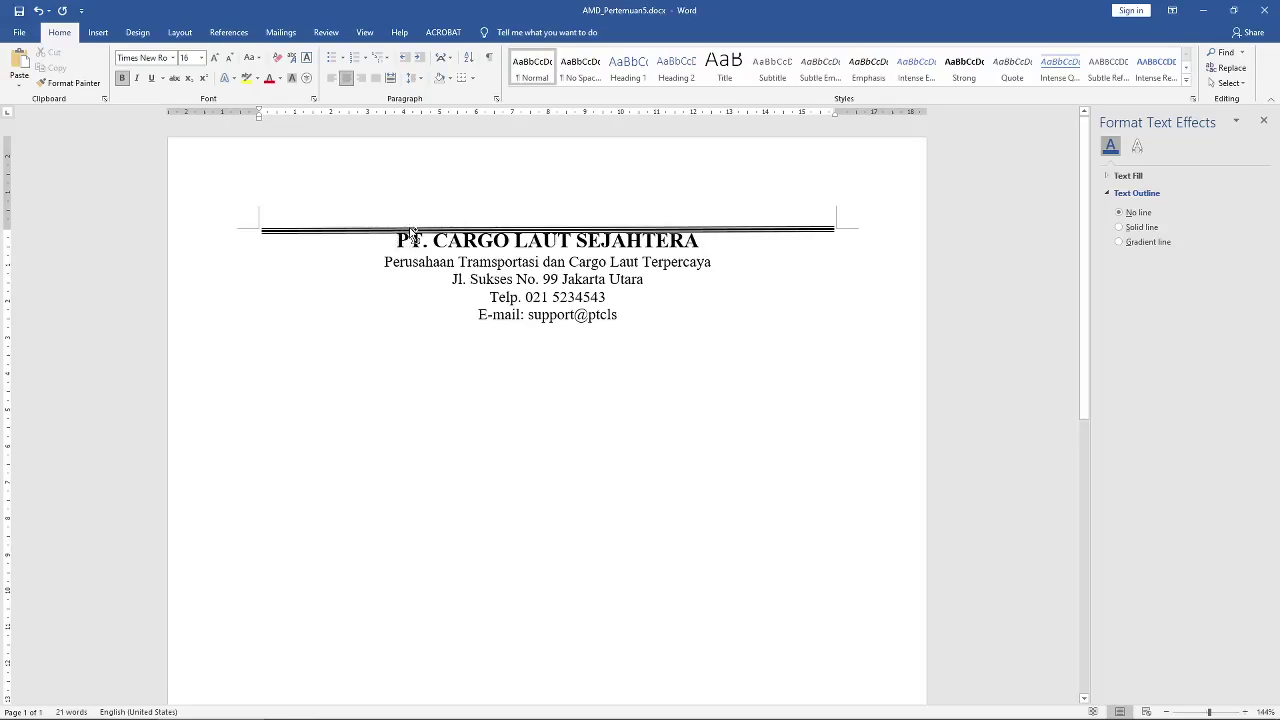
{"action": "key", "text": "ctrl+z"}
{"action": "key", "text": "ctrl+e"}
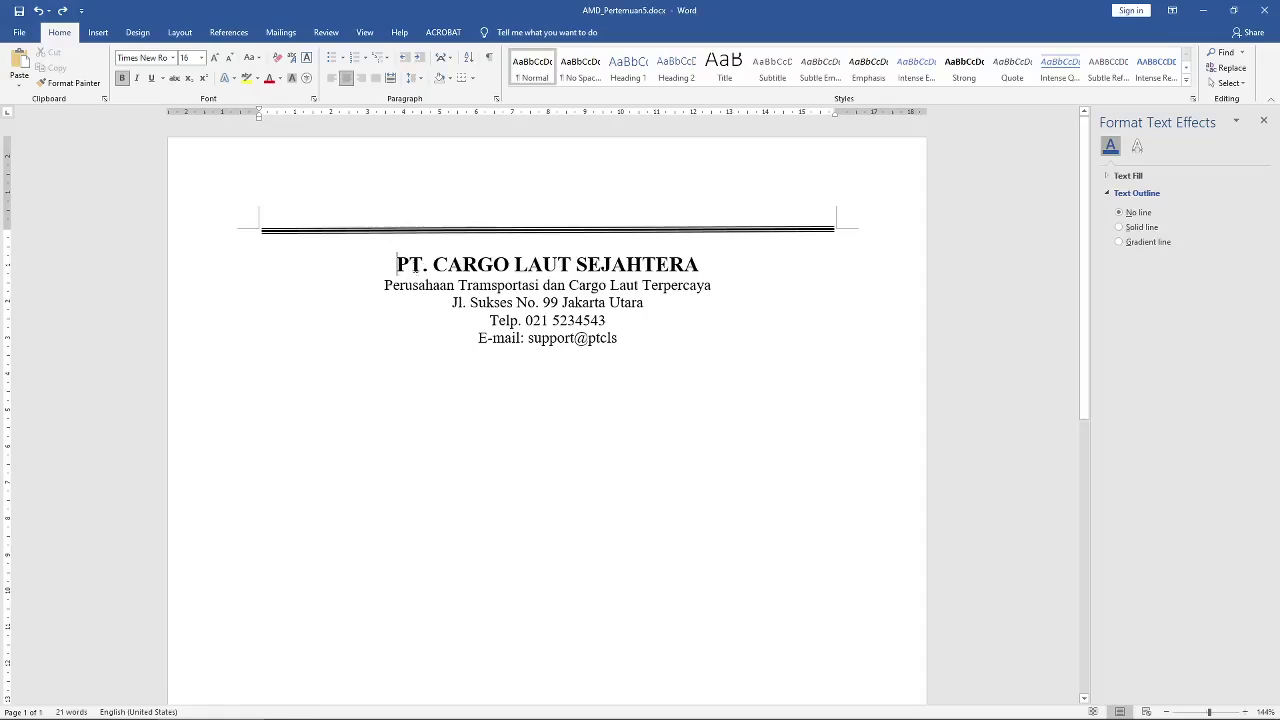
Step: Try 6 pt spacing before the company title, then undo it
{"action": "right_click", "coordinate": [399, 268]}
{"action": "left_click", "coordinate": [451, 358]}
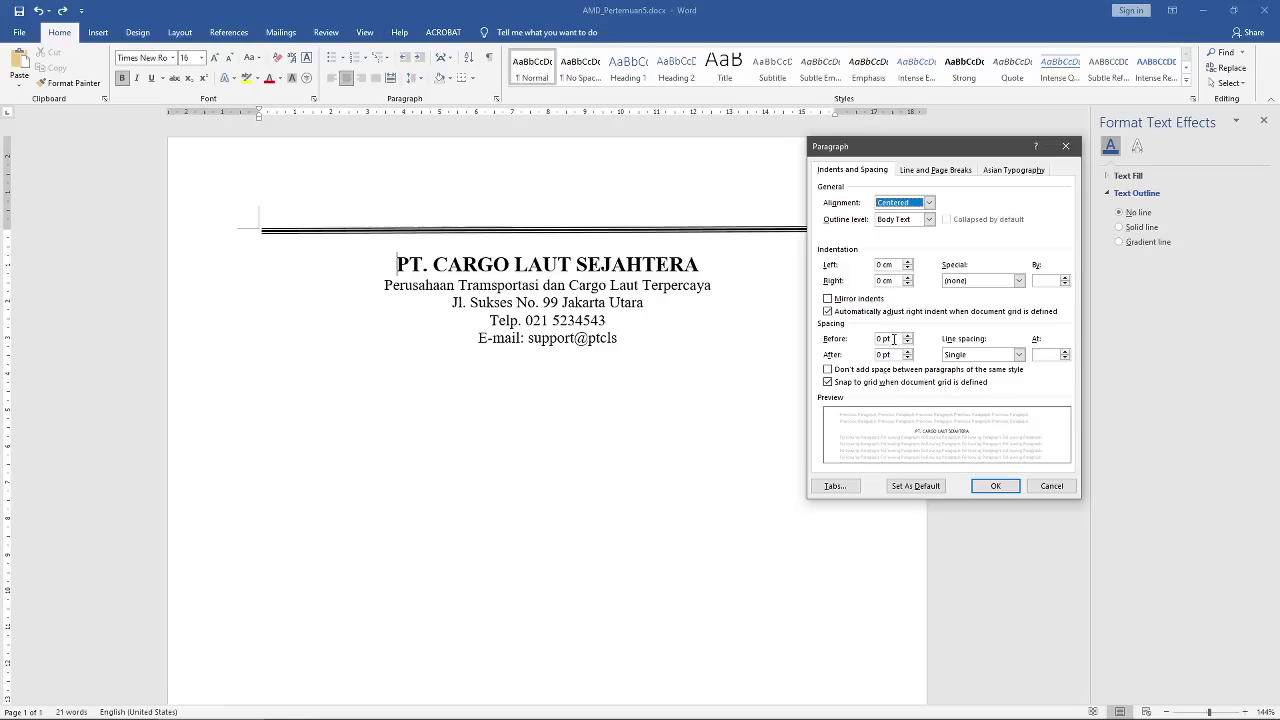
{"action": "left_click", "coordinate": [896, 340]}
{"action": "left_click_drag", "start_coordinate": [896, 340], "coordinate": [850, 342]}
{"action": "type", "text": "6"}
{"action": "left_click", "coordinate": [987, 483]}
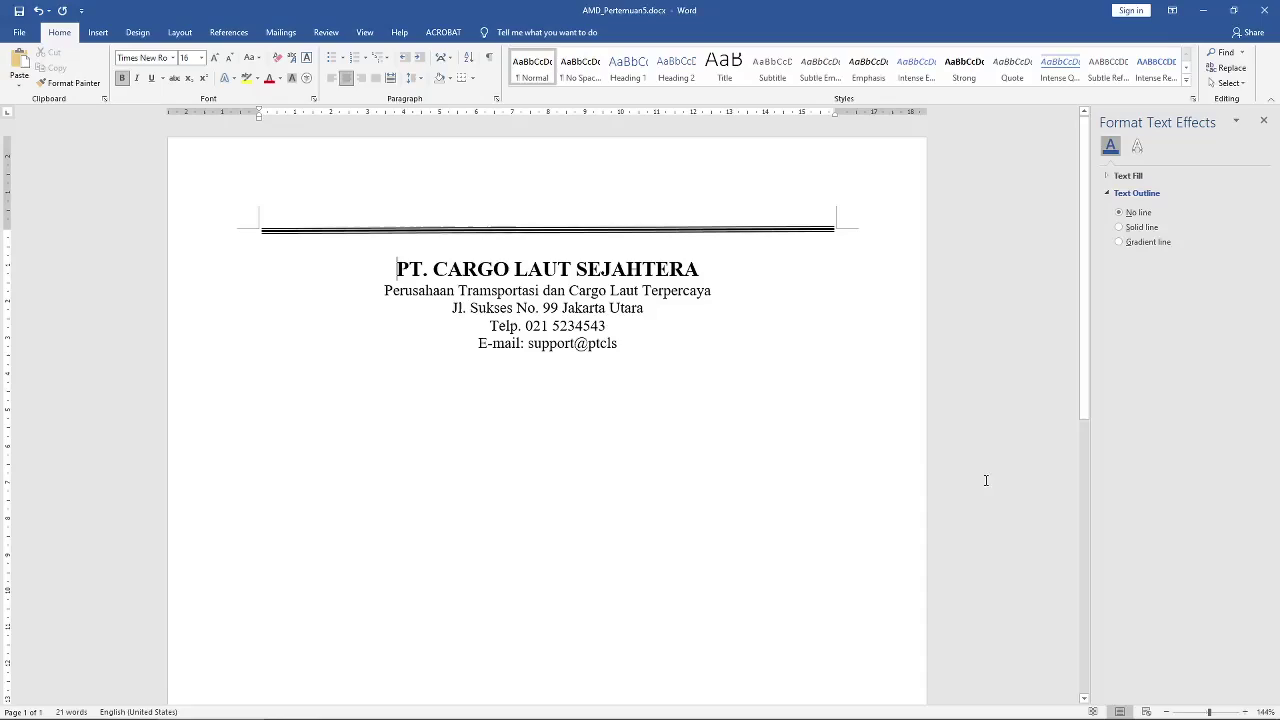
{"action": "key", "text": "ctrl+z"}
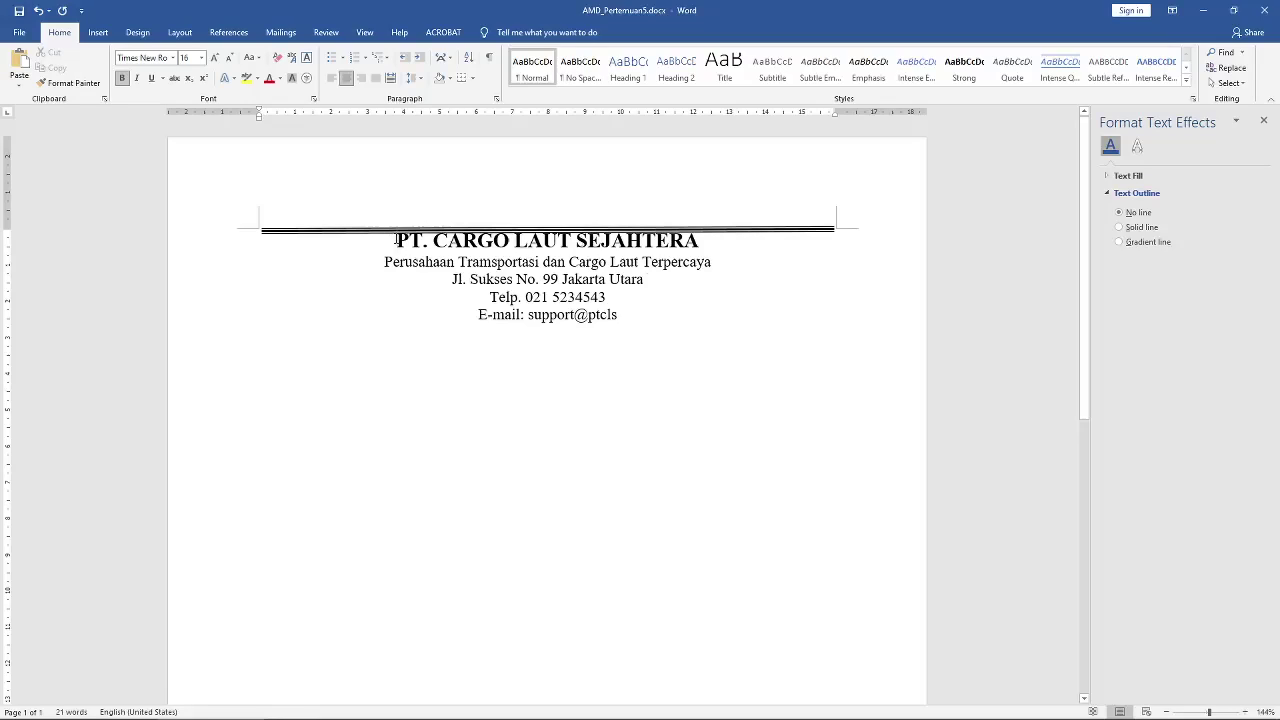
Step: Set the title's space before to 18 pt, then reduce it to 8 pt
{"action": "right_click", "coordinate": [396, 240]}
{"action": "left_click", "coordinate": [443, 329]}
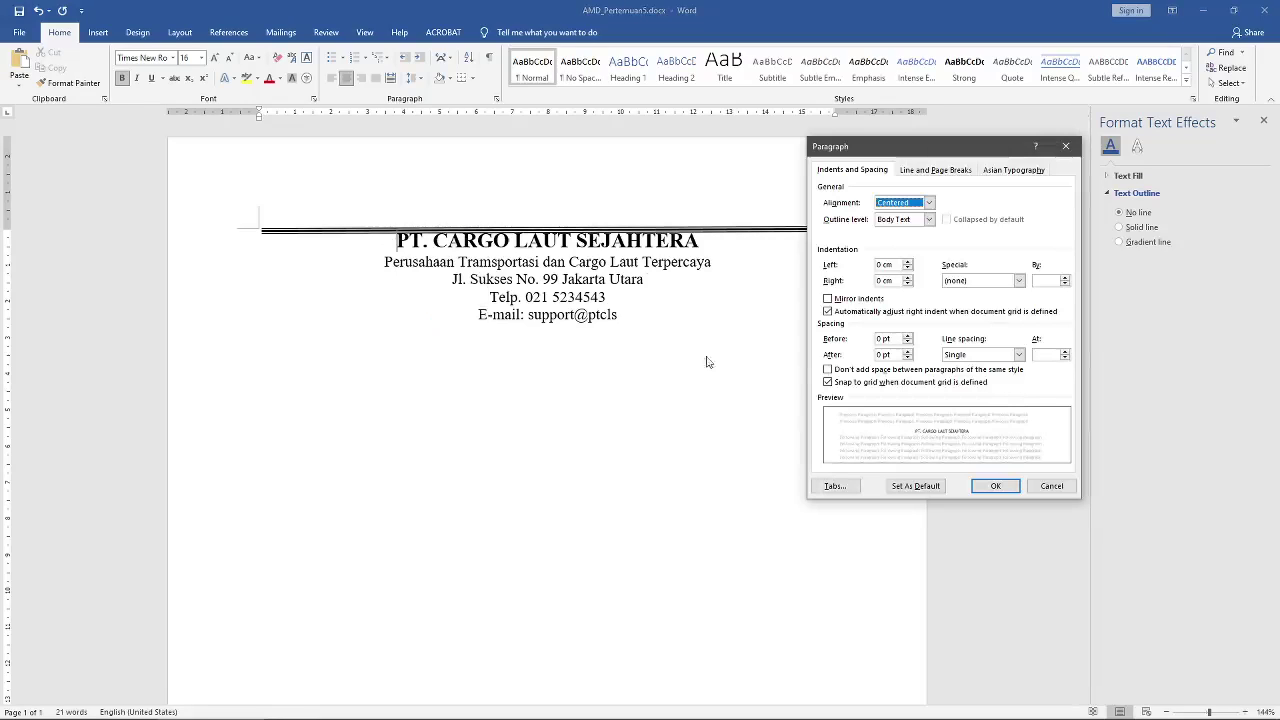
{"action": "left_click", "coordinate": [908, 336]}
{"action": "left_click", "coordinate": [908, 336]}
{"action": "left_click", "coordinate": [908, 336]}
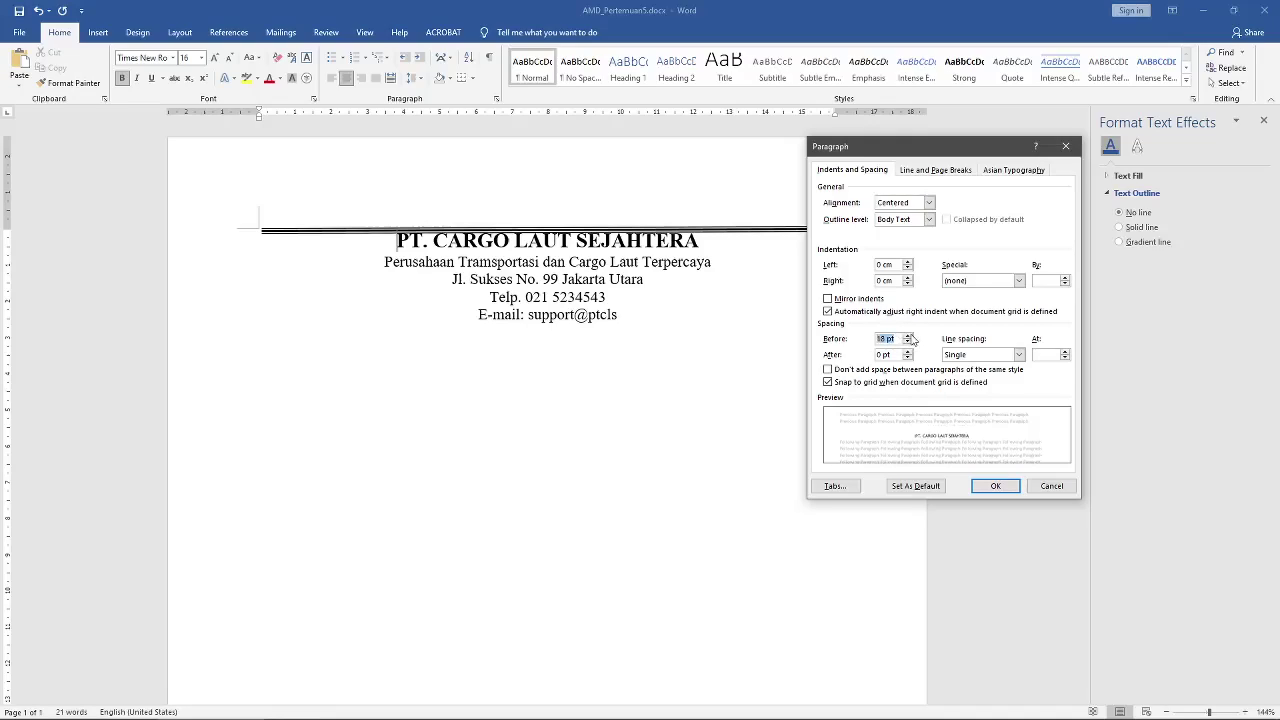
{"action": "left_click", "coordinate": [995, 486]}
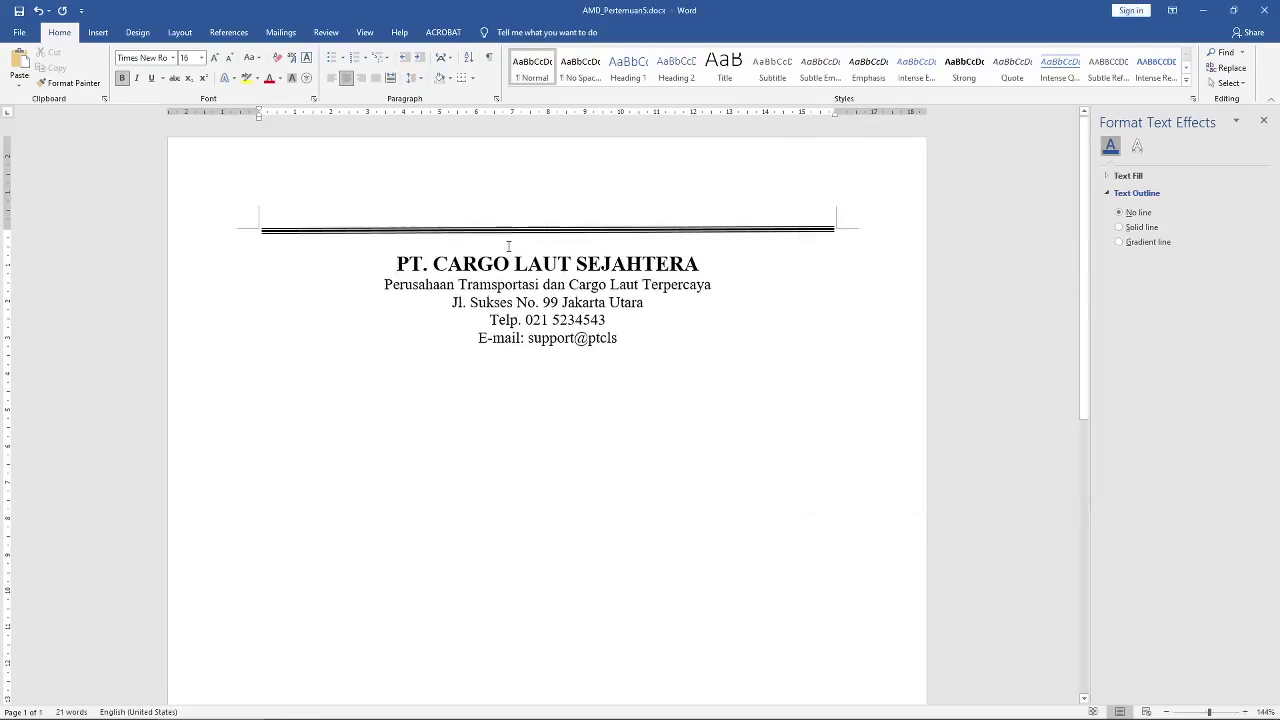
{"action": "right_click", "coordinate": [399, 264]}
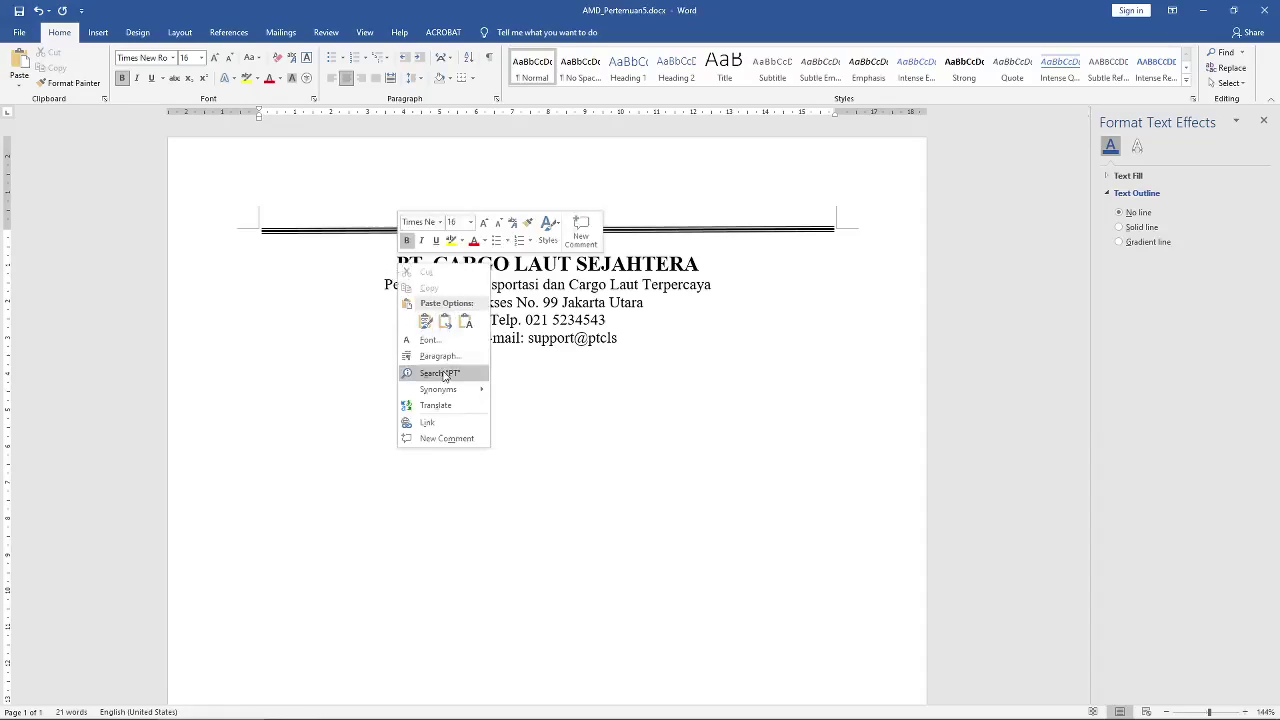
{"action": "left_click", "coordinate": [438, 356]}
{"action": "left_click_drag", "start_coordinate": [897, 340], "coordinate": [862, 342]}
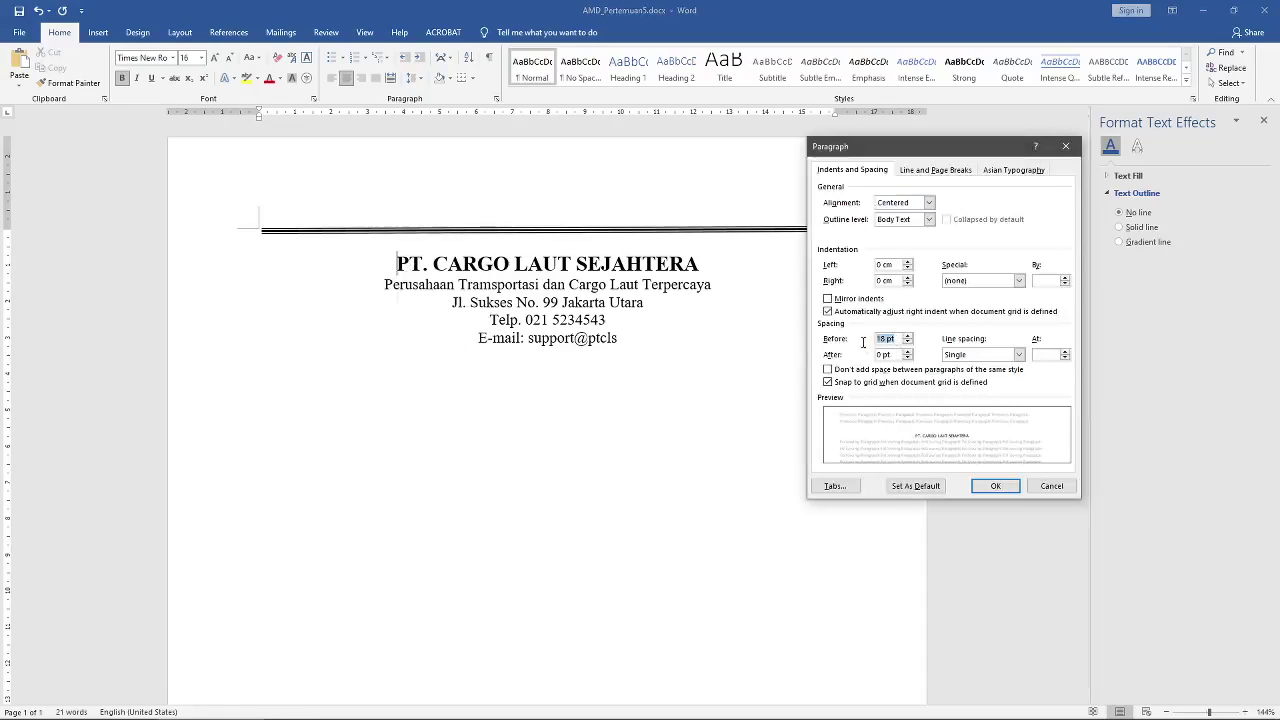
{"action": "type", "text": "8"}
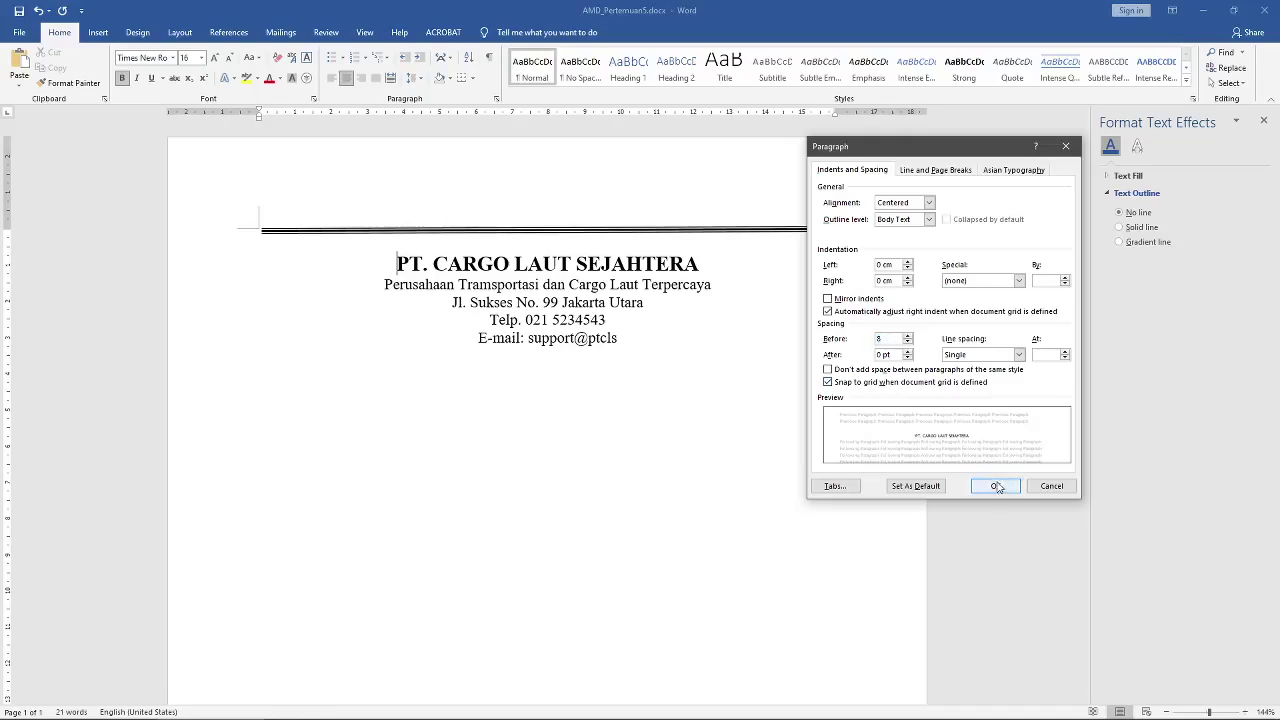
{"action": "left_click", "coordinate": [997, 487]}
{"action": "left_click", "coordinate": [652, 324]}
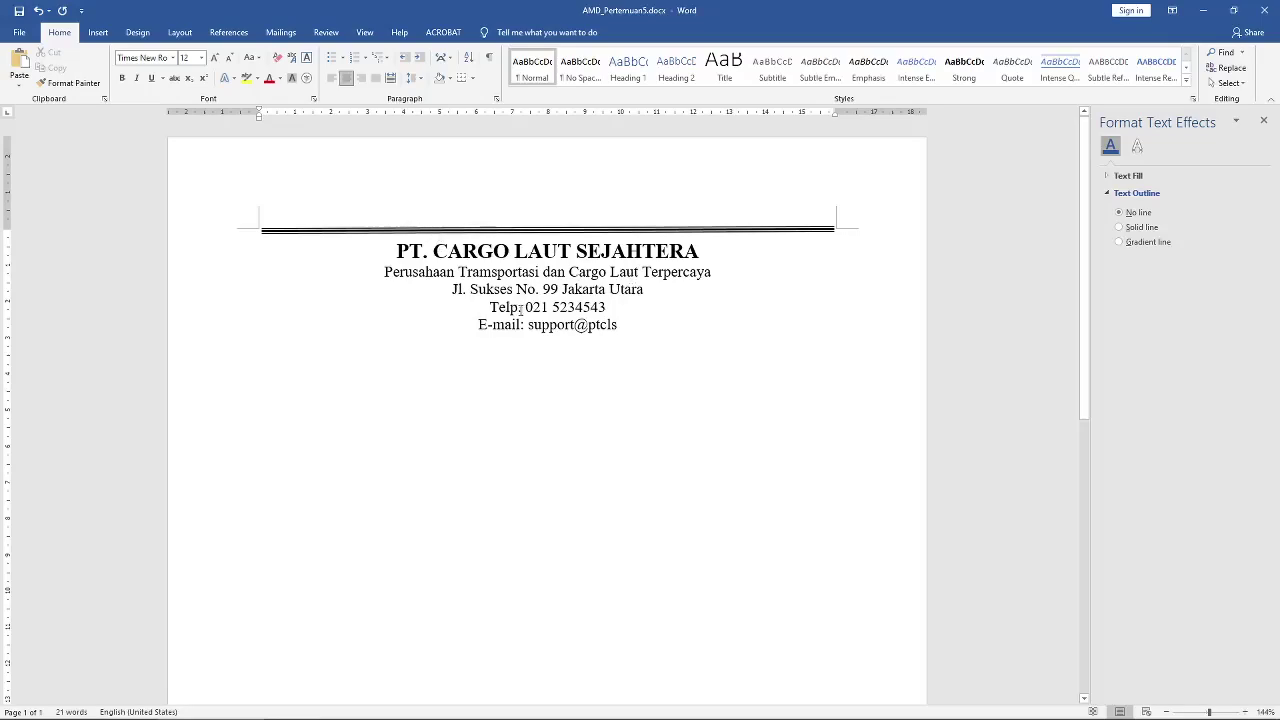
Step: Copy the black triple divider line to just below the e-mail line
{"action": "left_click", "coordinate": [710, 235]}
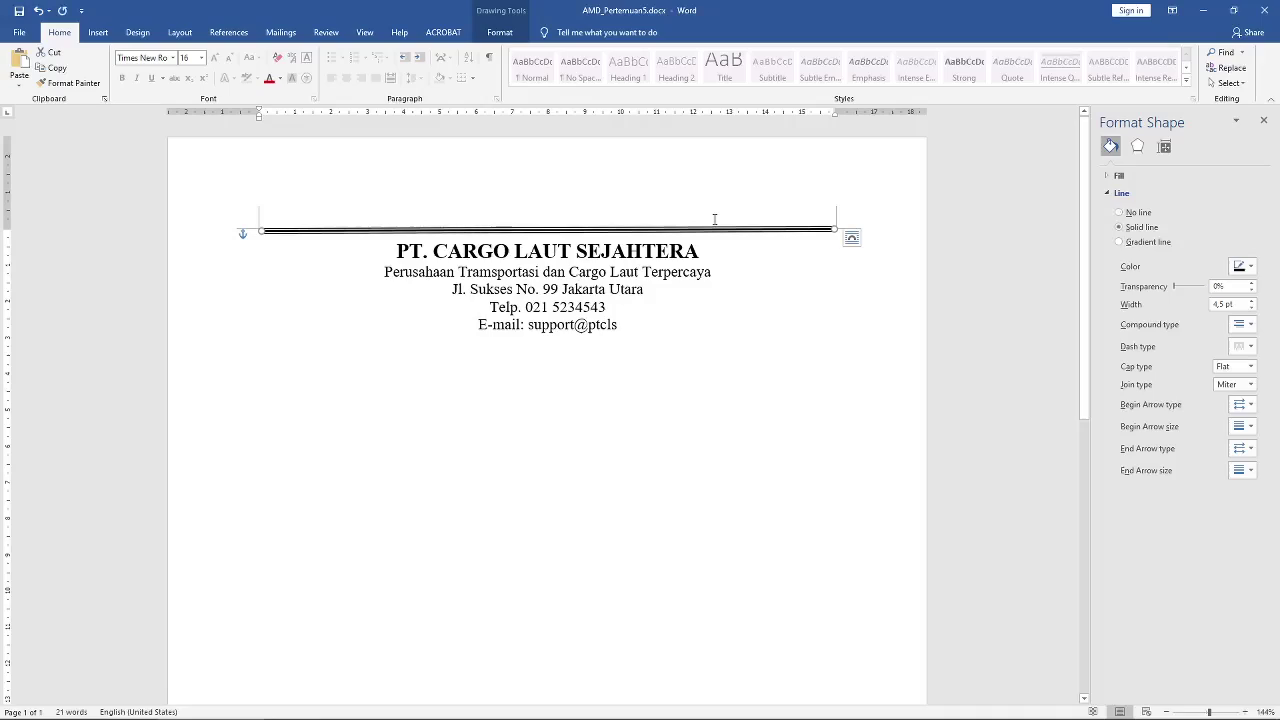
{"action": "key", "text": "ctrl+d"}
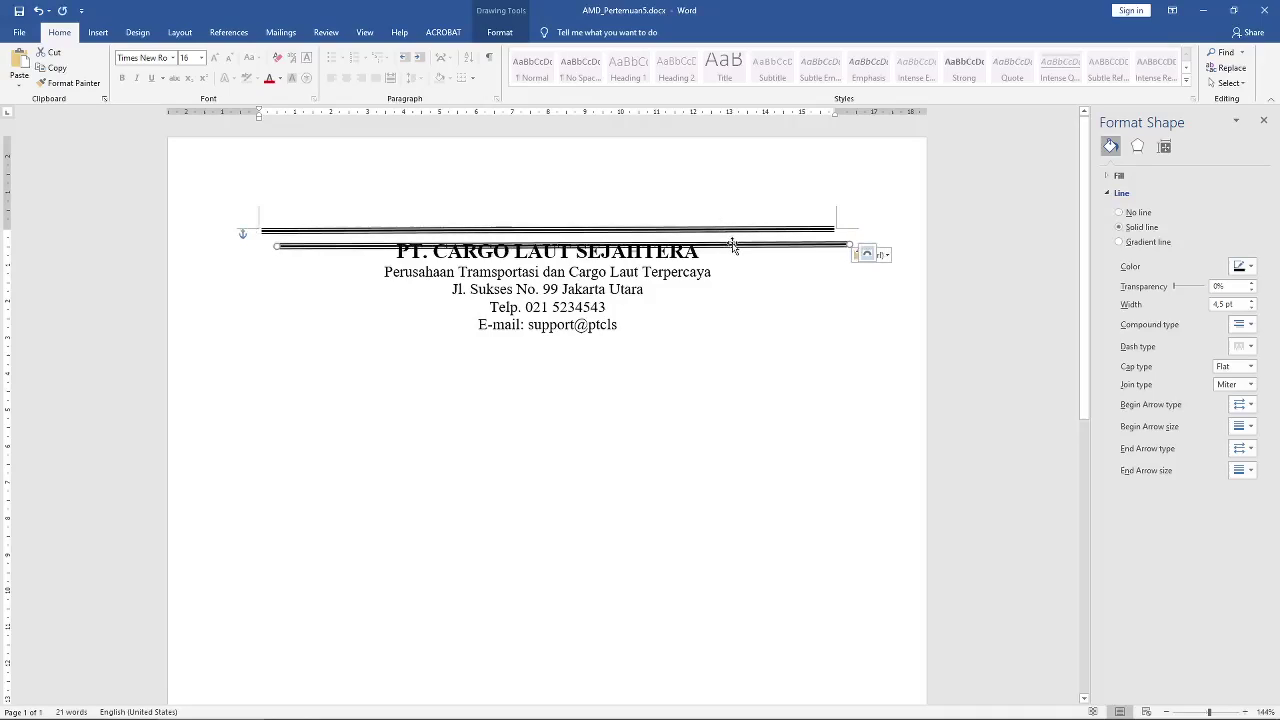
{"action": "key", "text": "ctrl"}
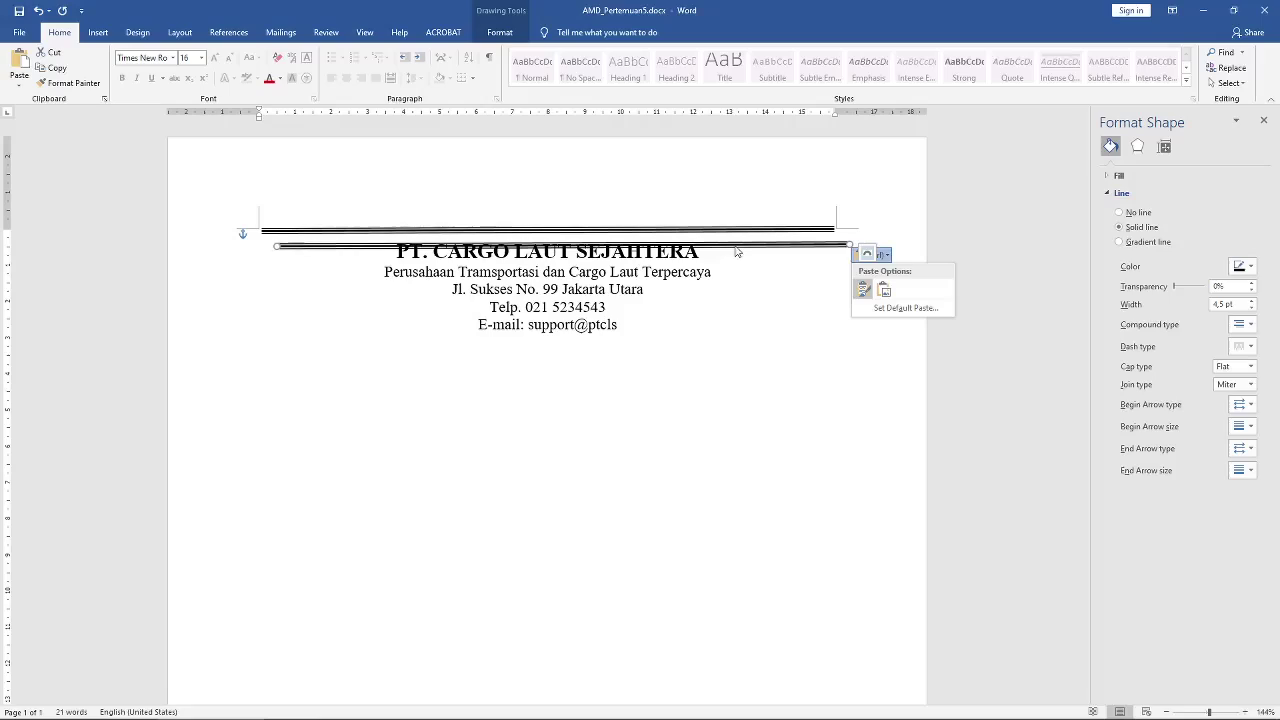
{"action": "key", "text": "Escape"}
{"action": "key", "text": "Delete"}
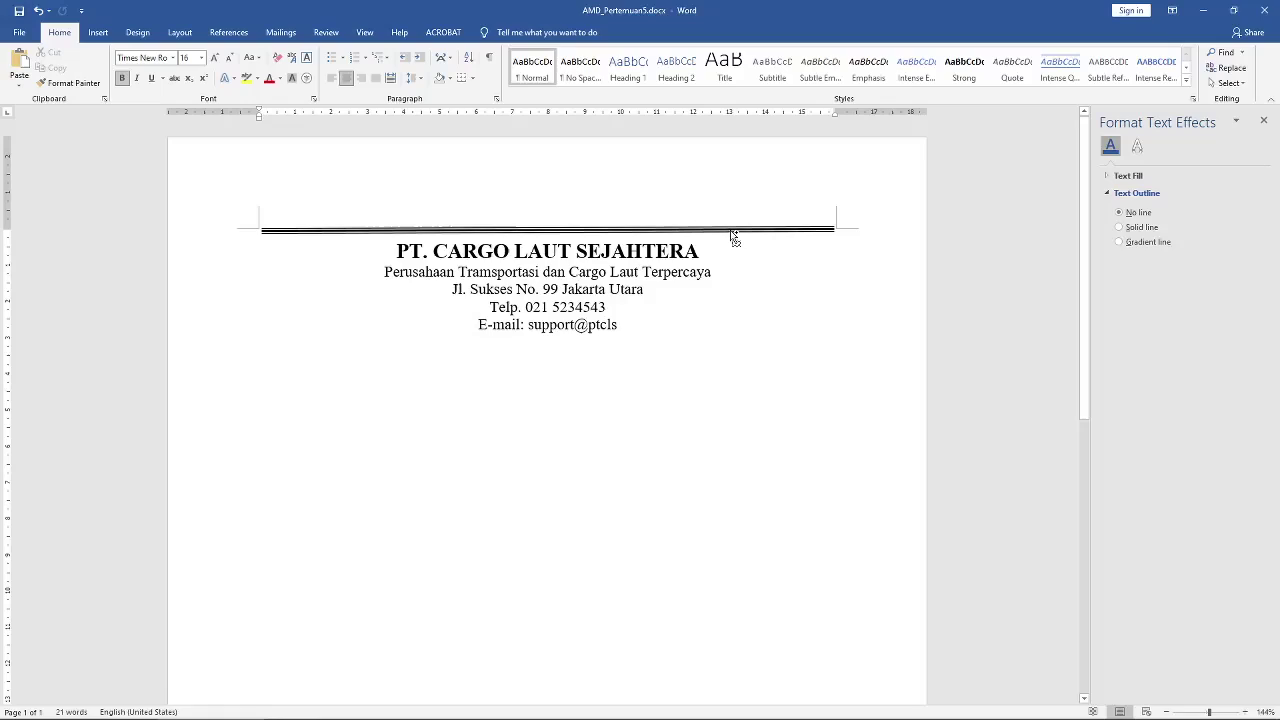
{"action": "left_click_drag", "start_coordinate": [733, 236], "coordinate": [717, 330]}
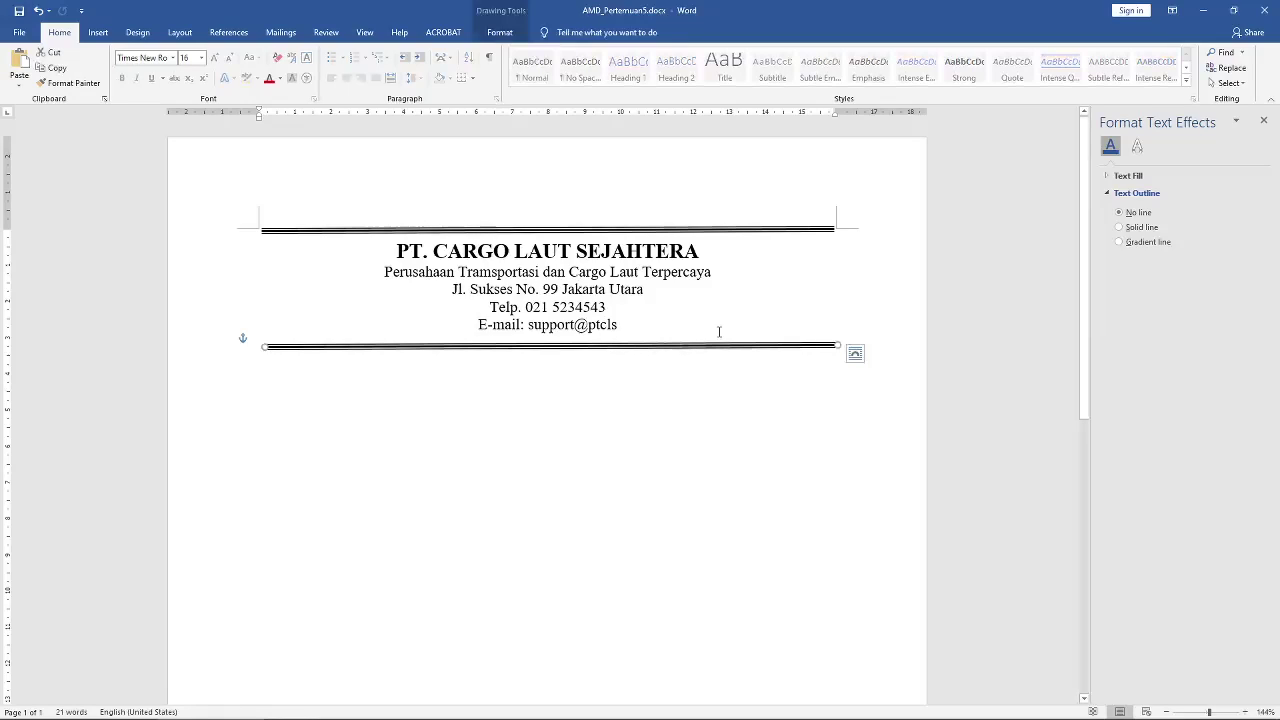
Step: Choose Times New Roman for the empty line beneath the lower divider
{"action": "left_click", "coordinate": [691, 406]}
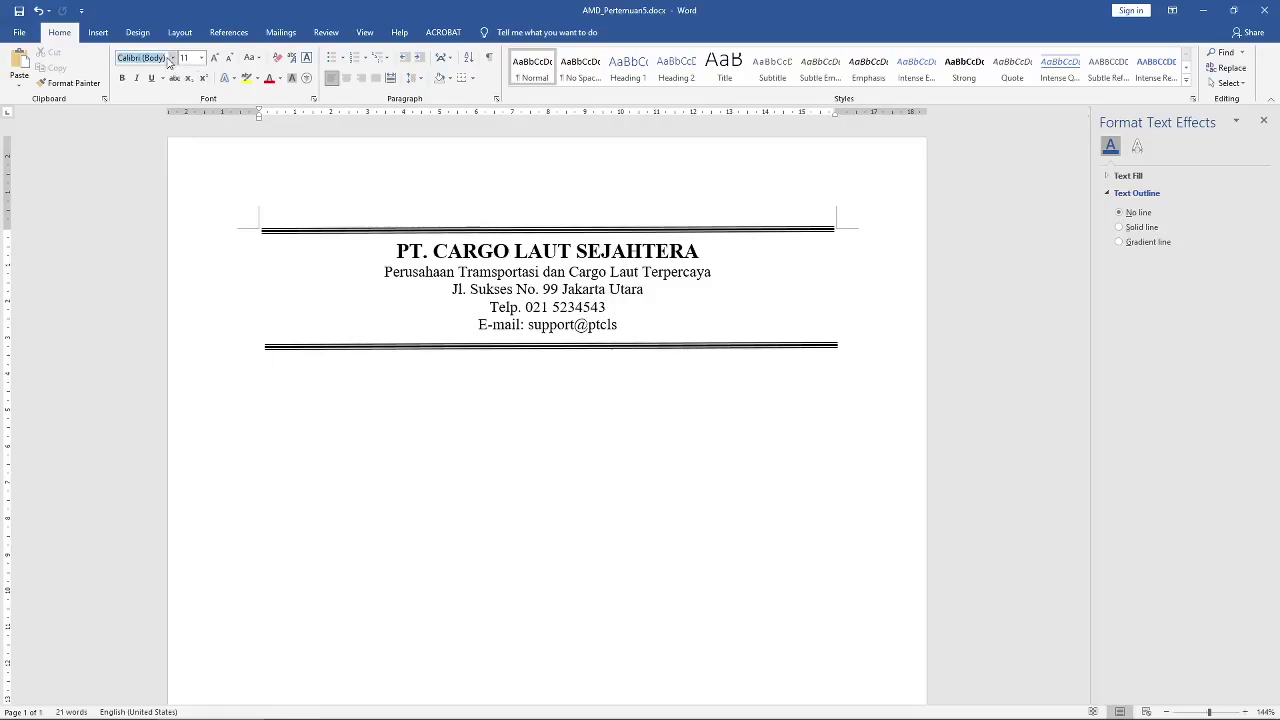
{"action": "left_click", "coordinate": [173, 58]}
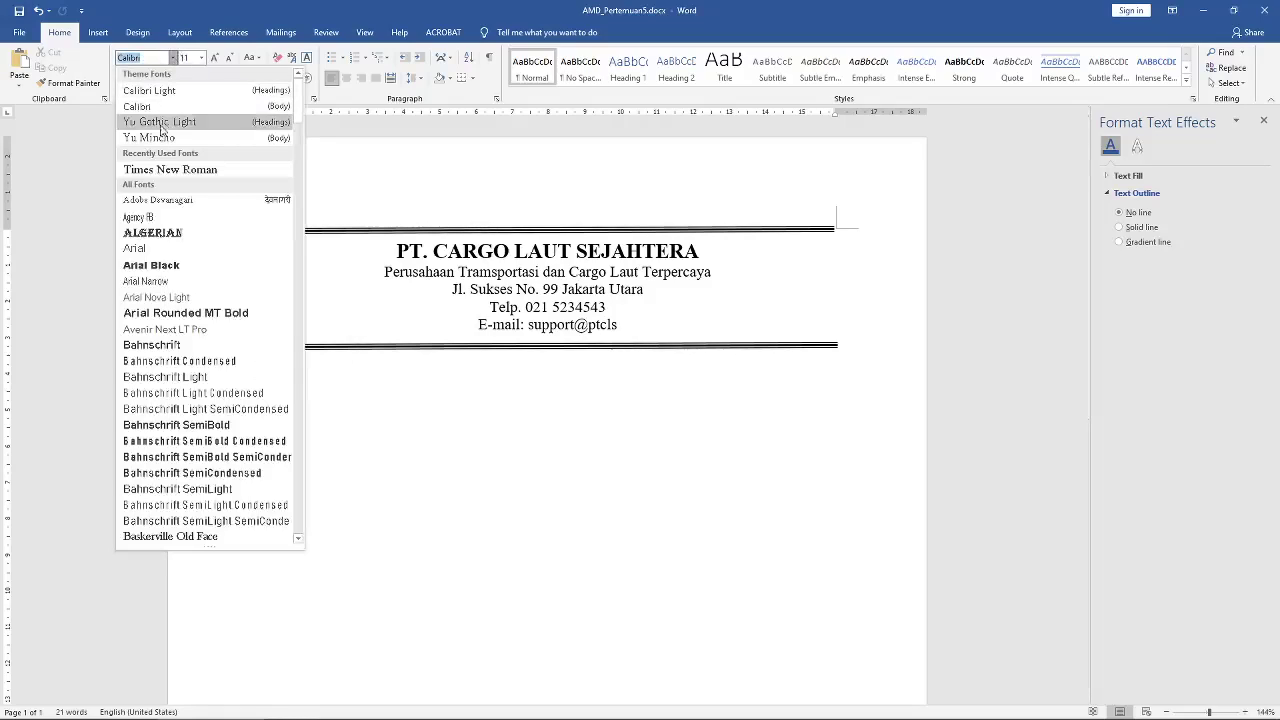
{"action": "left_click", "coordinate": [157, 171]}
Step: Type 'Jakarata, 16 Maret 2021' in 12 pt, right-align it, and start a new line below
{"action": "left_click", "coordinate": [201, 57]}
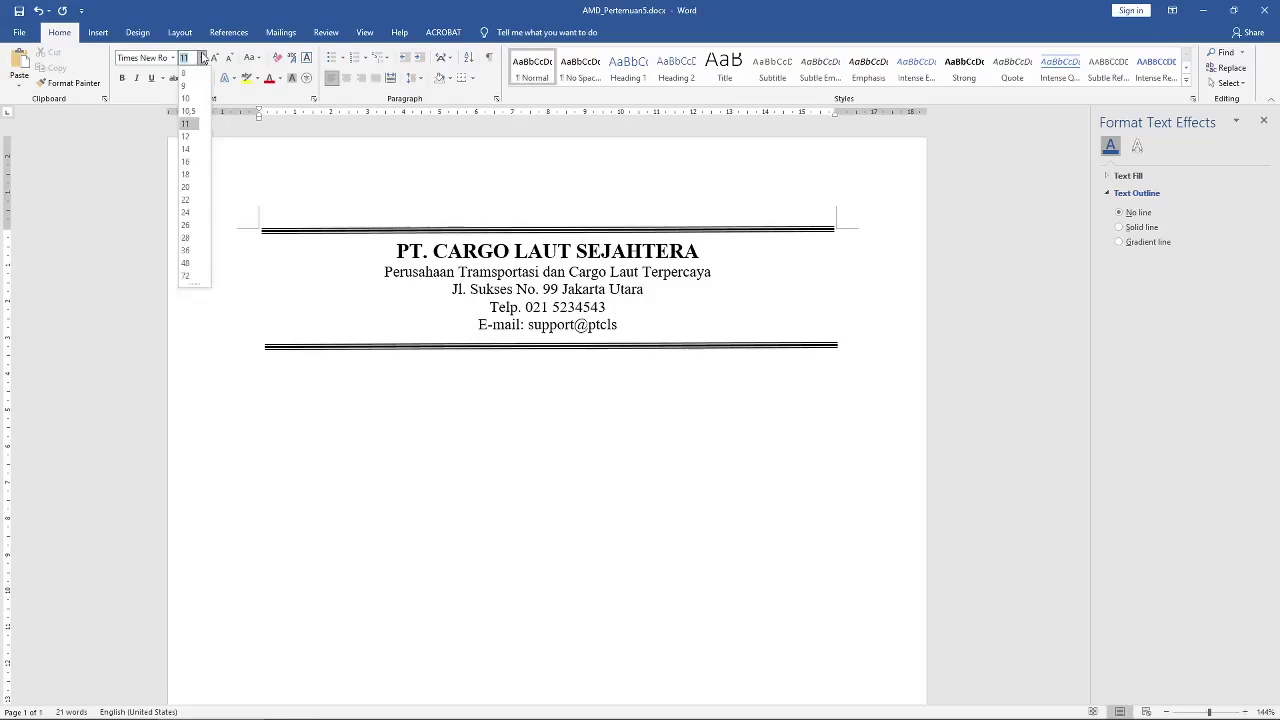
{"action": "left_click", "coordinate": [185, 136]}
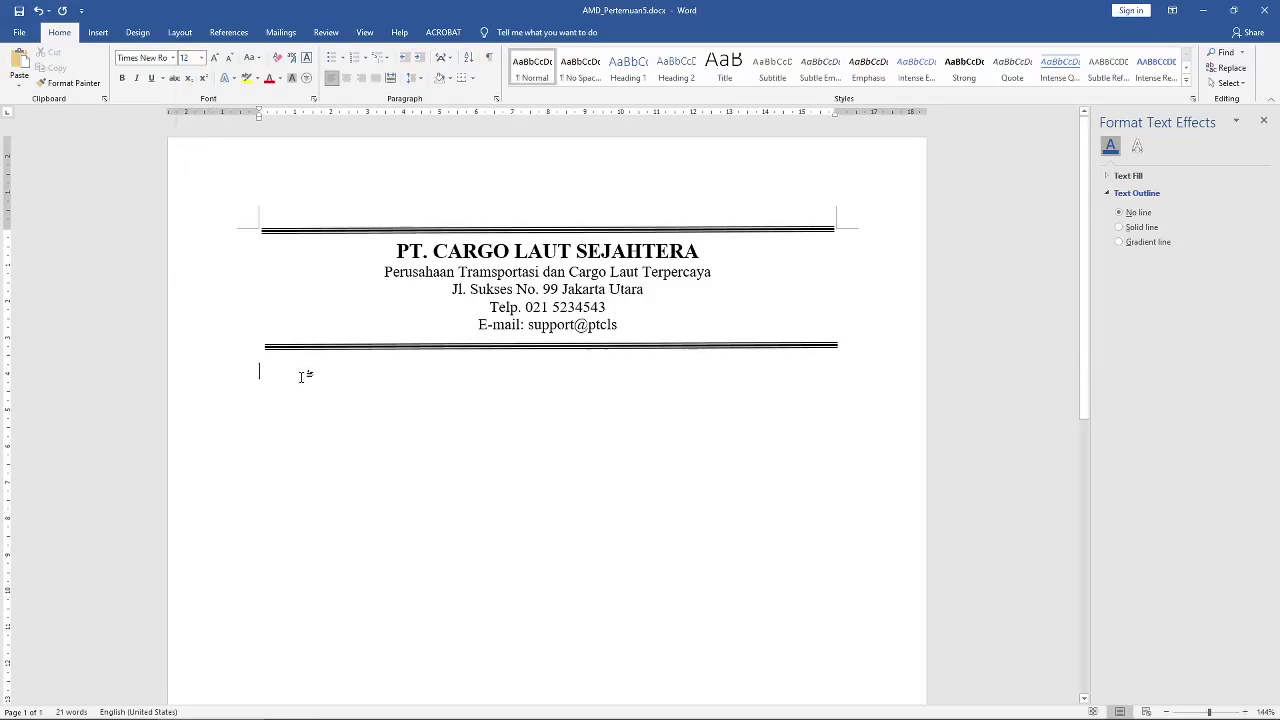
{"action": "type", "text": "Jakarata"}
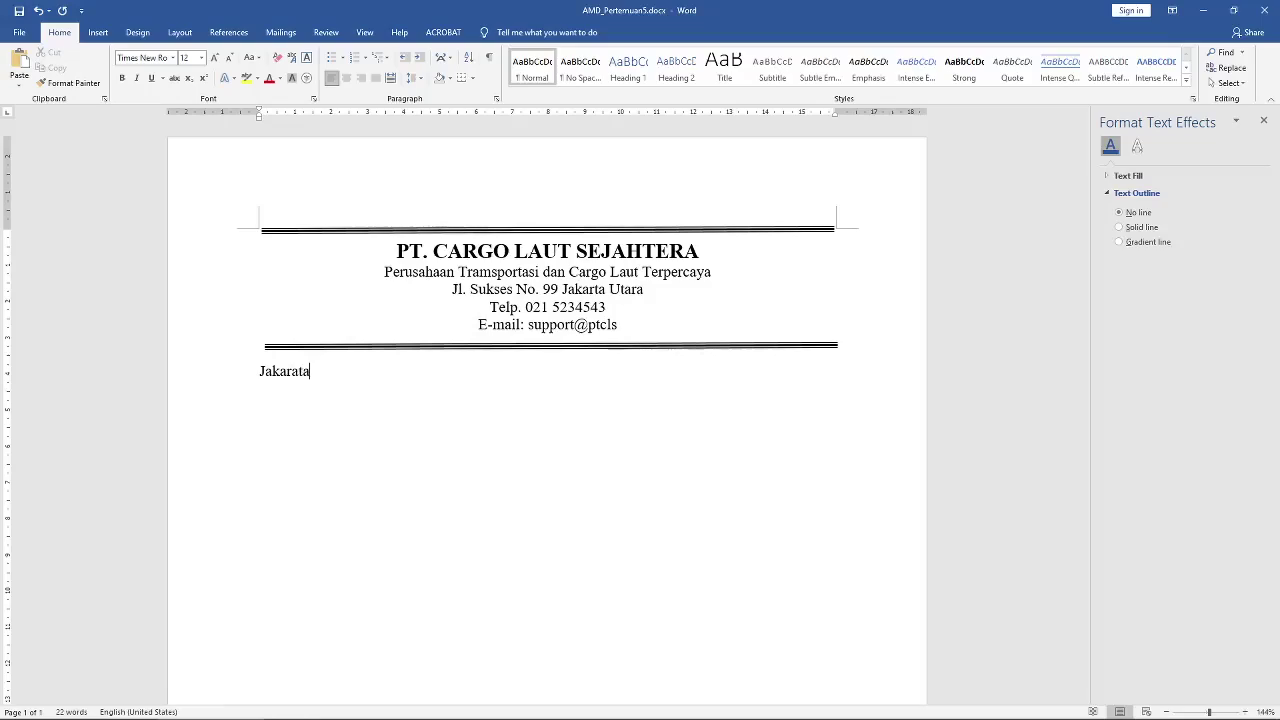
{"action": "type", "text": ", 16 M"}
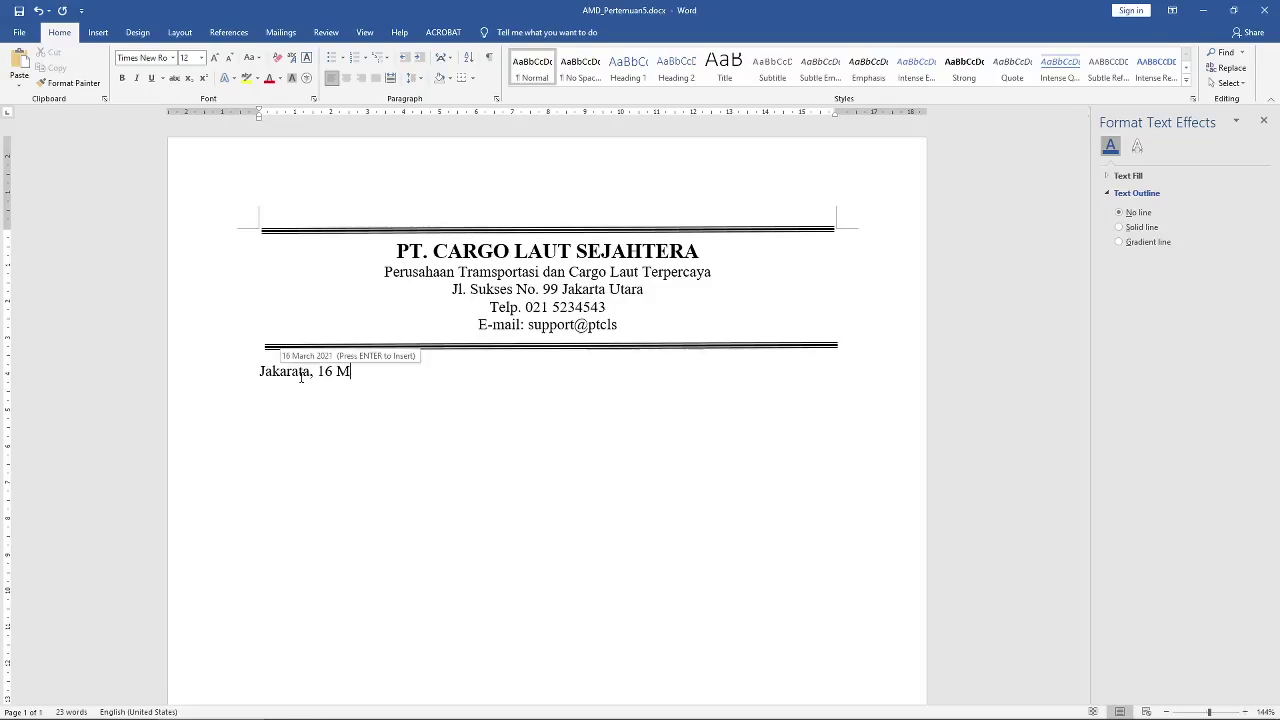
{"action": "type", "text": "aret 2021"}
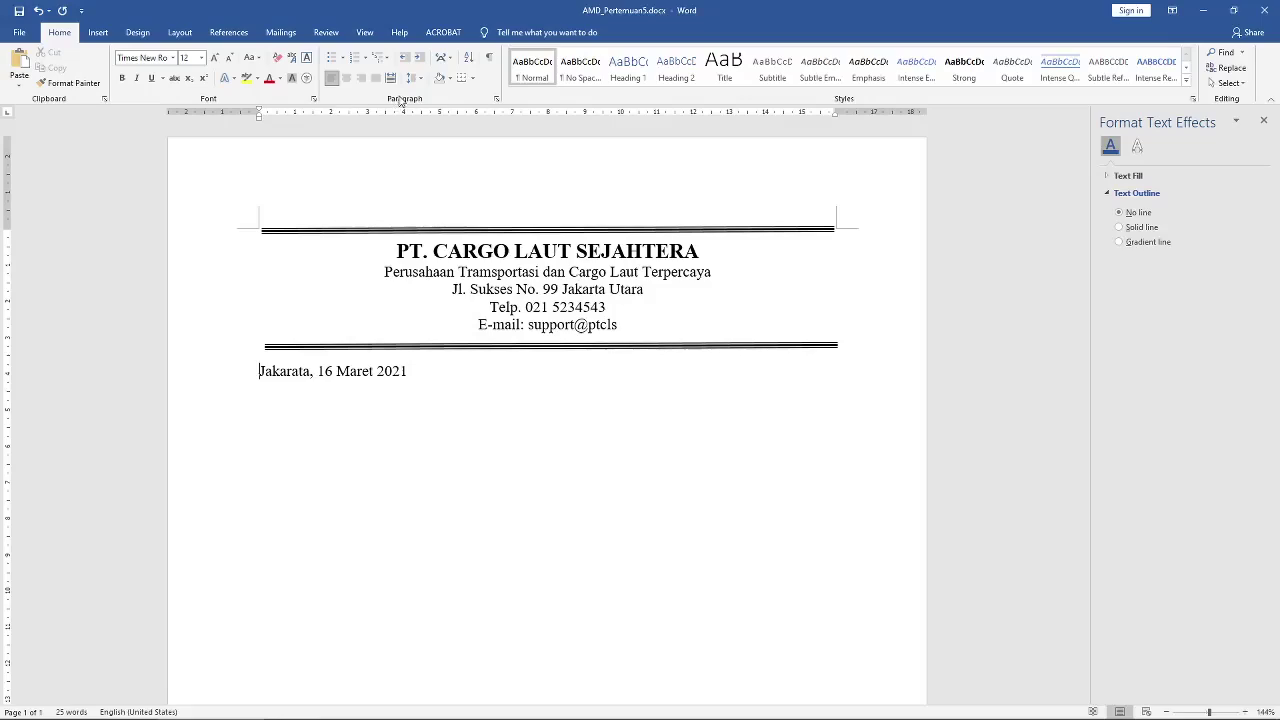
{"action": "left_click", "coordinate": [361, 78]}
{"action": "double_click", "coordinate": [560, 408]}
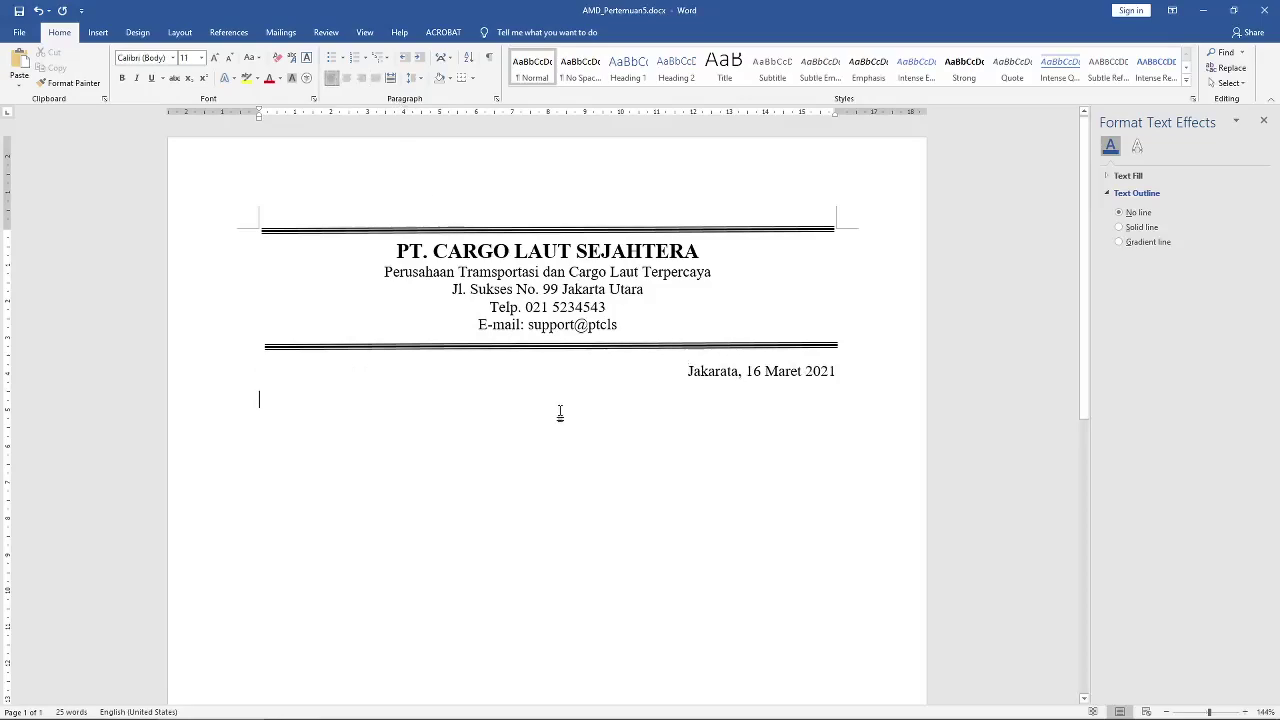
{"action": "left_click", "coordinate": [830, 376]}
{"action": "key", "text": "Return"}
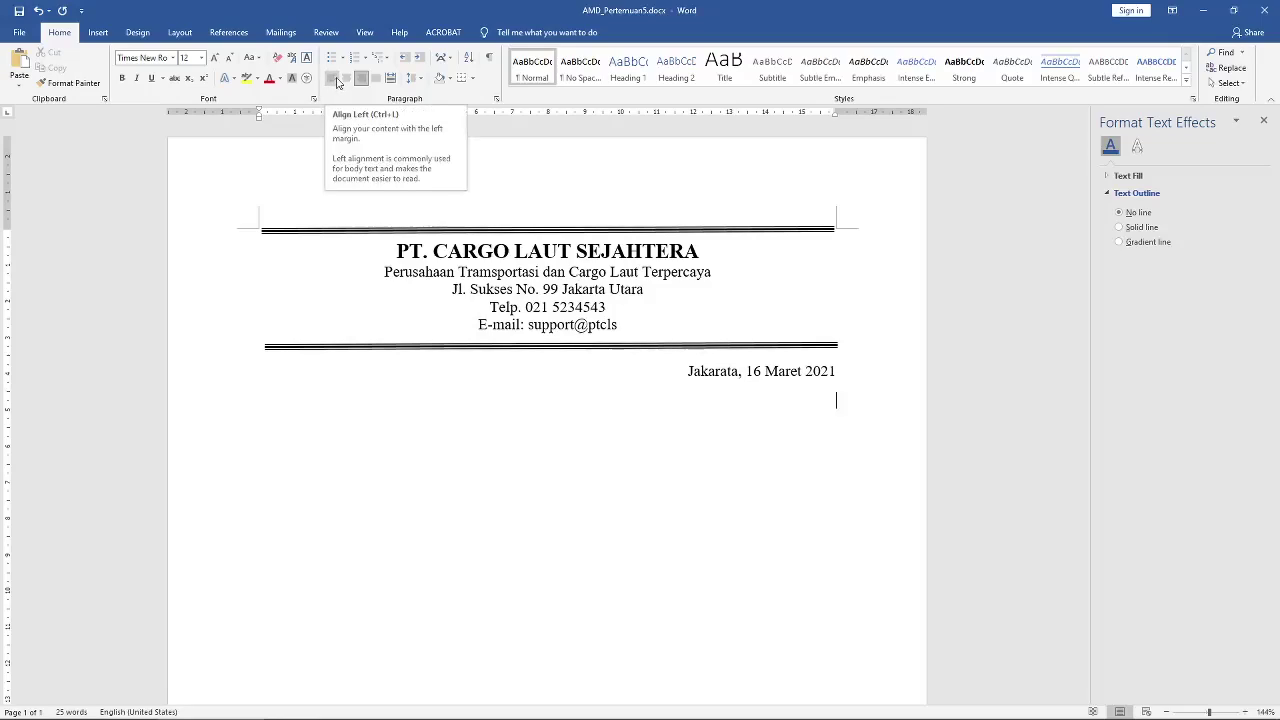
Step: On a justified line, type the 'No :' label
{"action": "left_click", "coordinate": [376, 78]}
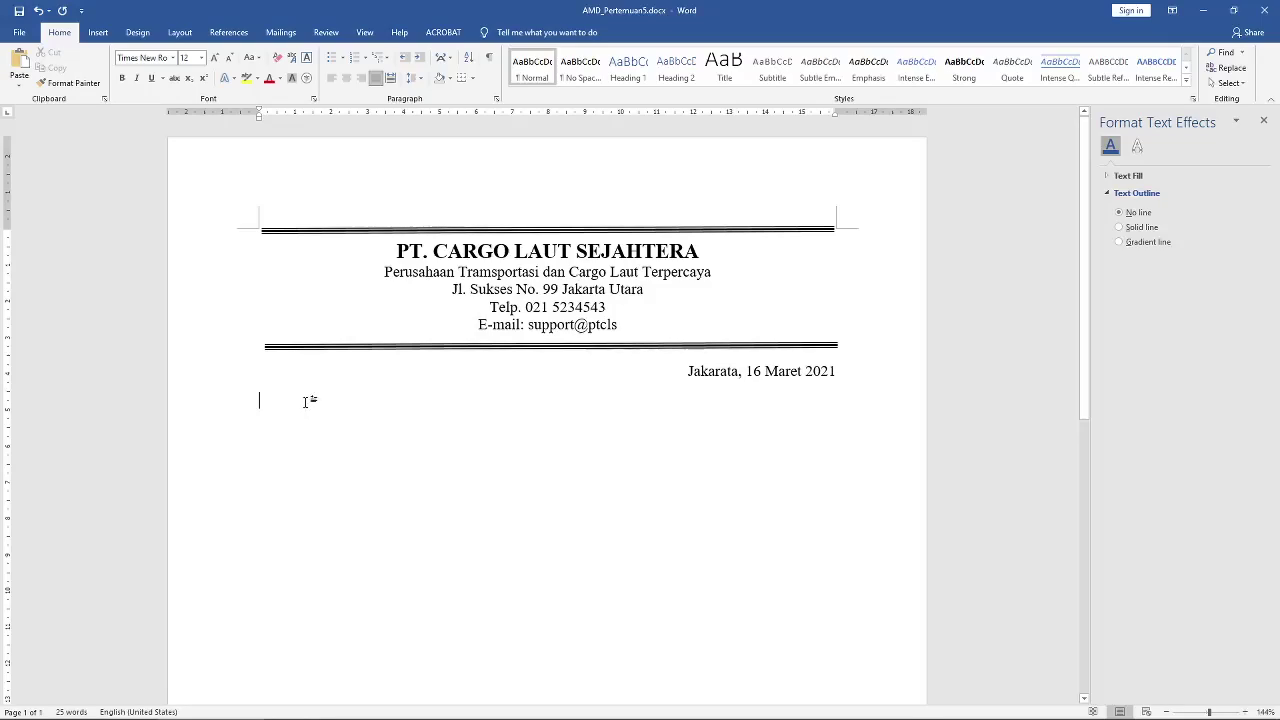
{"action": "type", "text": "No"}
{"action": "type", "text": "."}
{"action": "key", "text": "BackSpace"}
{"action": "key", "text": "BackSpace"}
{"action": "type", "text": ":"}
{"action": "key", "text": "Return"}
Step: Give the No line 0 pt spacing after and single line spacing, then start a new line
{"action": "left_click_drag", "start_coordinate": [312, 400], "coordinate": [258, 401]}
{"action": "right_click", "coordinate": [274, 401]}
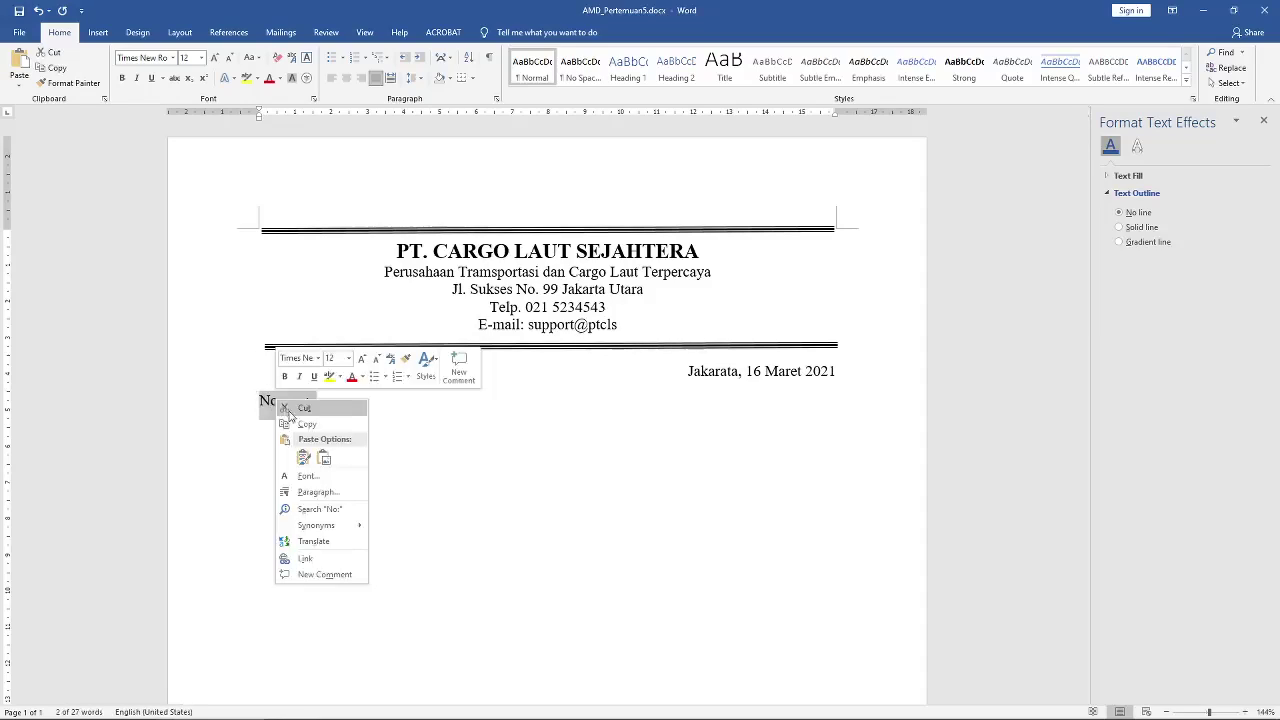
{"action": "left_click", "coordinate": [318, 493]}
{"action": "left_click_drag", "start_coordinate": [902, 356], "coordinate": [815, 352]}
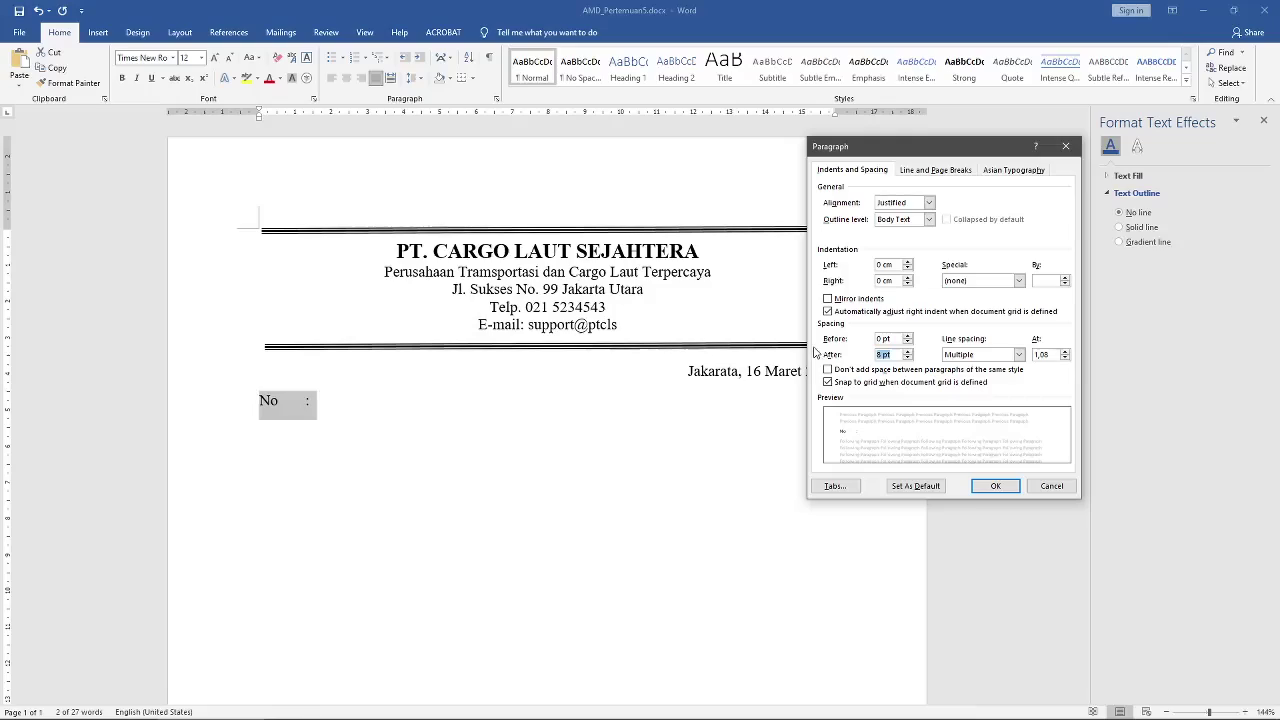
{"action": "type", "text": "0"}
{"action": "left_click", "coordinate": [975, 355]}
{"action": "left_click", "coordinate": [972, 370]}
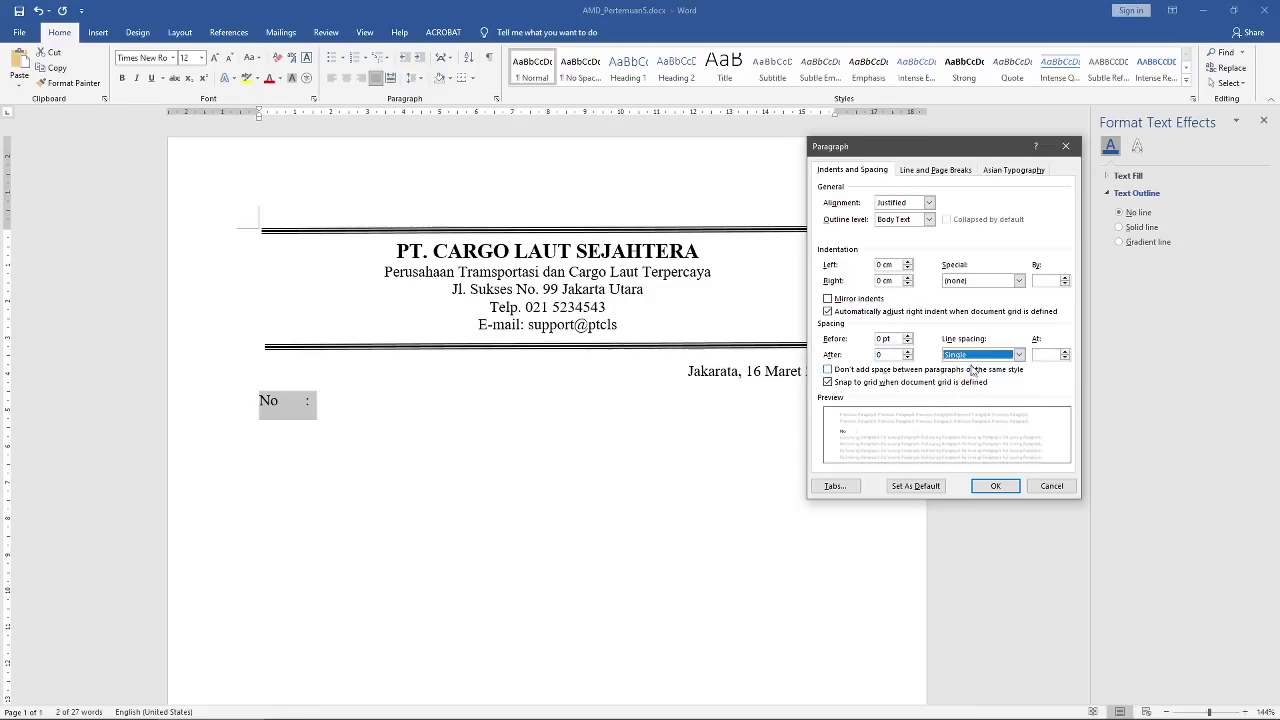
{"action": "left_click", "coordinate": [995, 485]}
{"action": "left_click", "coordinate": [309, 401]}
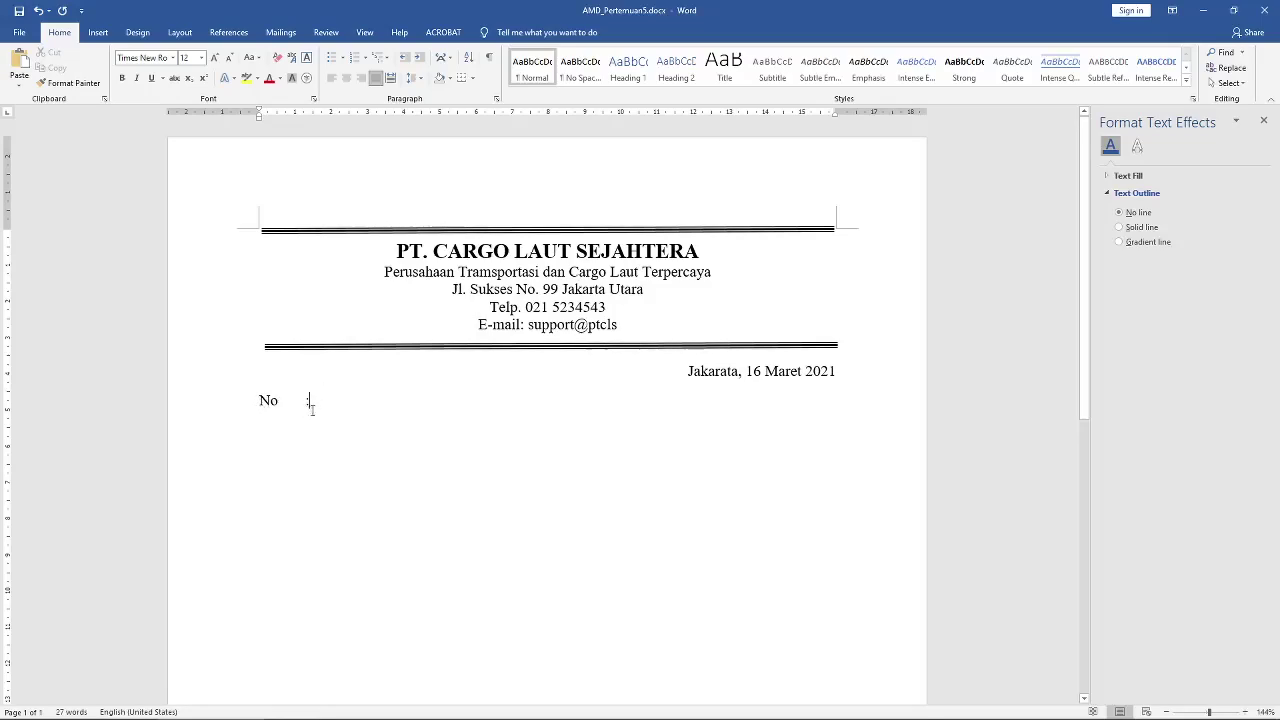
{"action": "key", "text": "Return"}
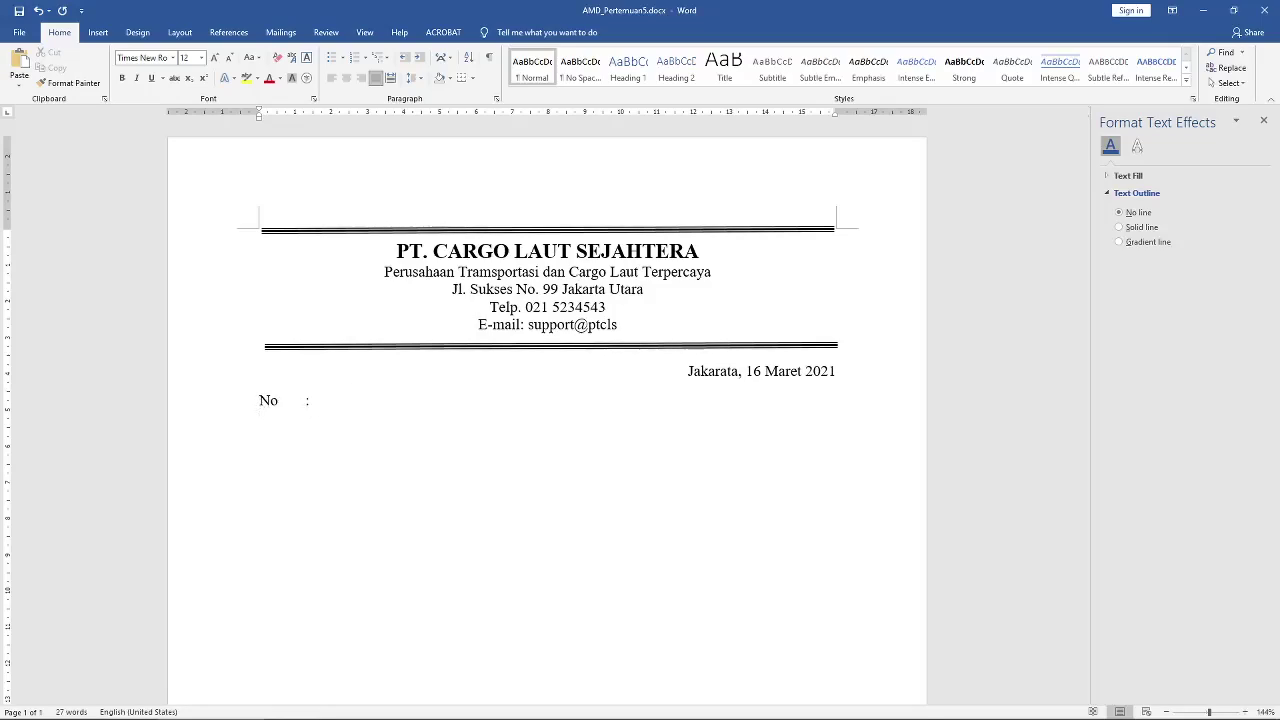
Step: Type the 'Perihal :' line and a 'Lampiran' line below it
{"action": "type", "text": "Perihal:"}
{"action": "key", "text": "Left"}
{"action": "key", "text": "End"}
{"action": "key", "text": "Return"}
{"action": "type", "text": "Lampi"}
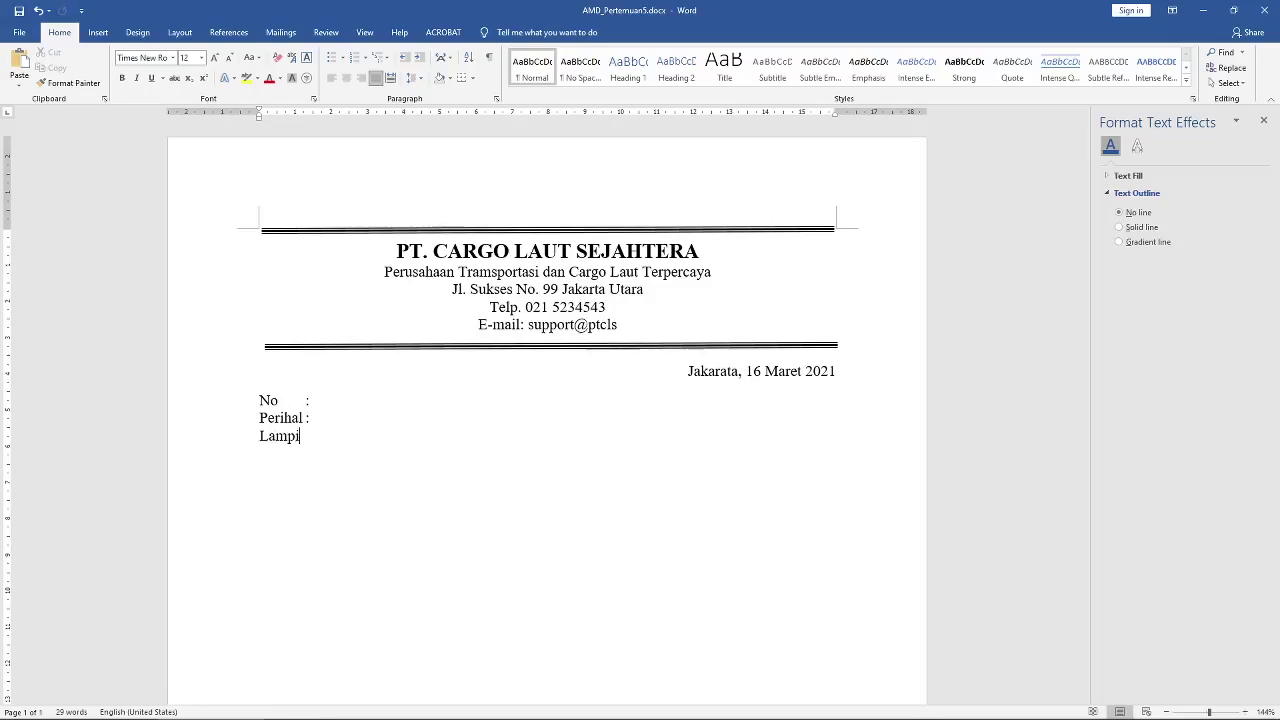
{"action": "type", "text": "ran"}
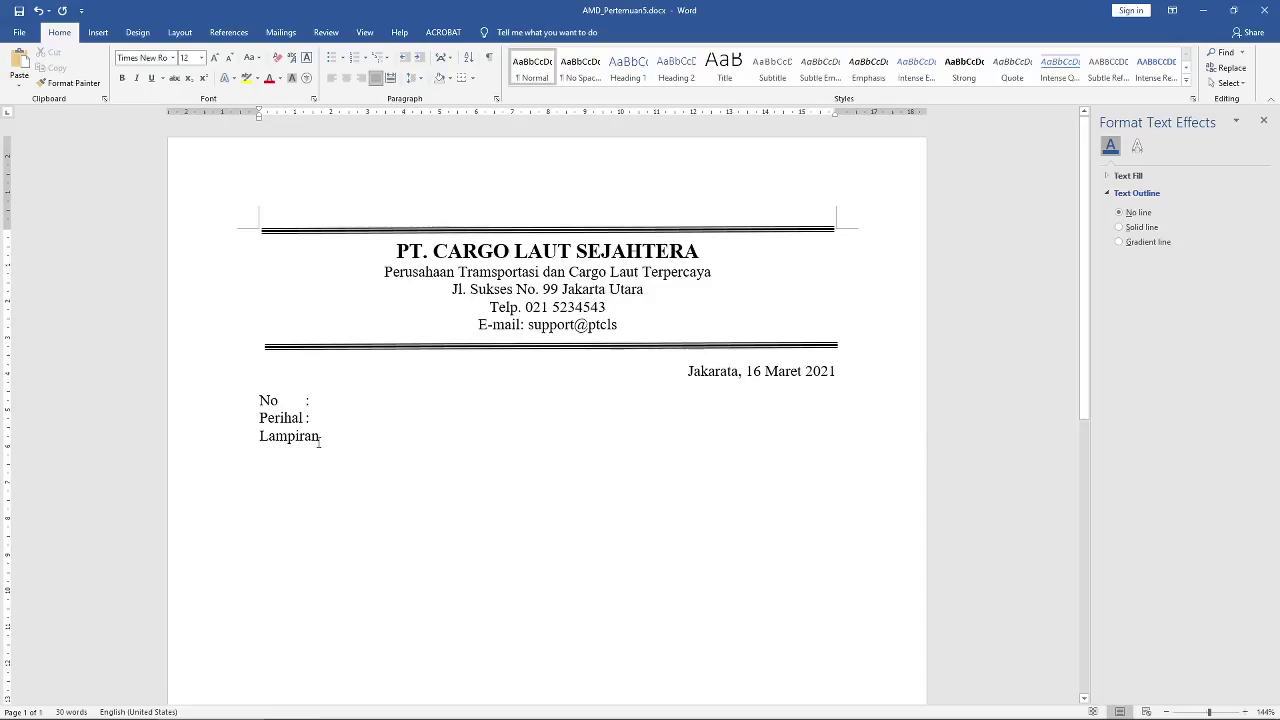
Step: Tab-align the No and Perihal colons, add the Lampiran colon, and type 'Kepada YTH'
{"action": "left_click", "coordinate": [305, 418]}
{"action": "key", "text": "Tab"}
{"action": "key", "text": "Up"}
{"action": "key", "text": "Left"}
{"action": "key", "text": "Tab"}
{"action": "key", "text": "Tab"}
{"action": "type", "text": ":"}
{"action": "key", "text": "Return"}
{"action": "key", "text": "Return"}
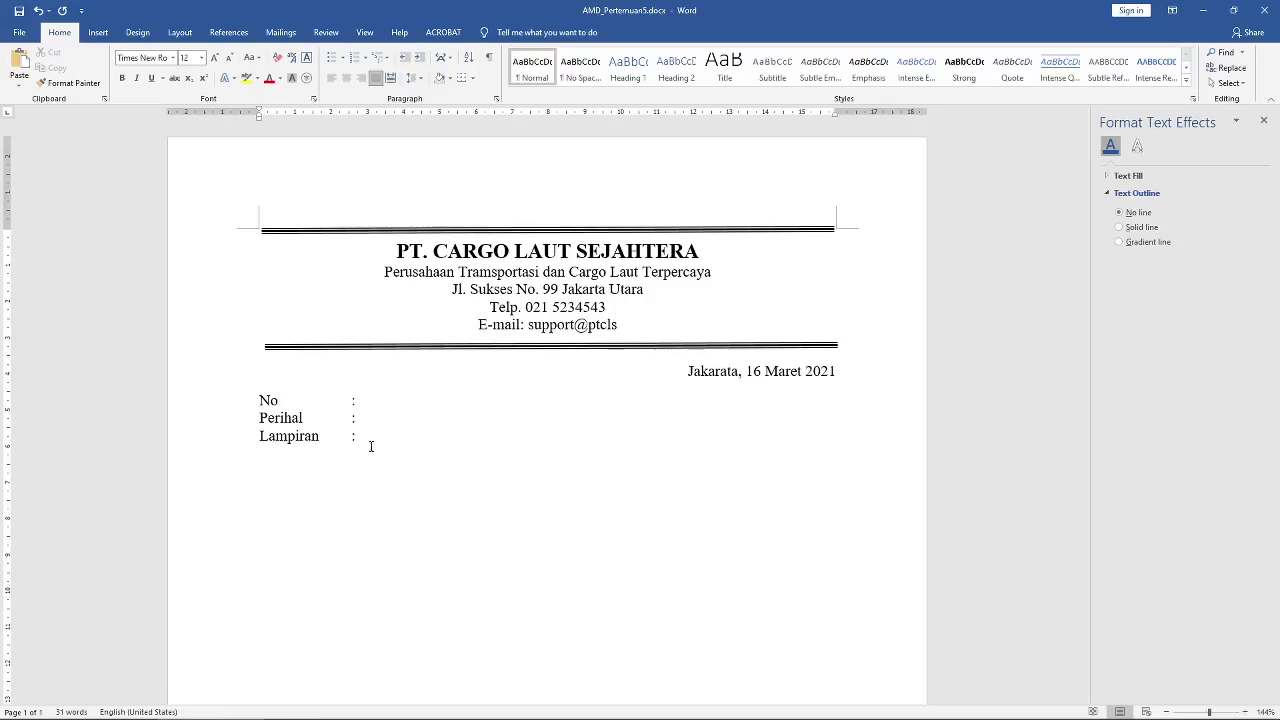
{"action": "type", "text": "Kepada YTH,"}
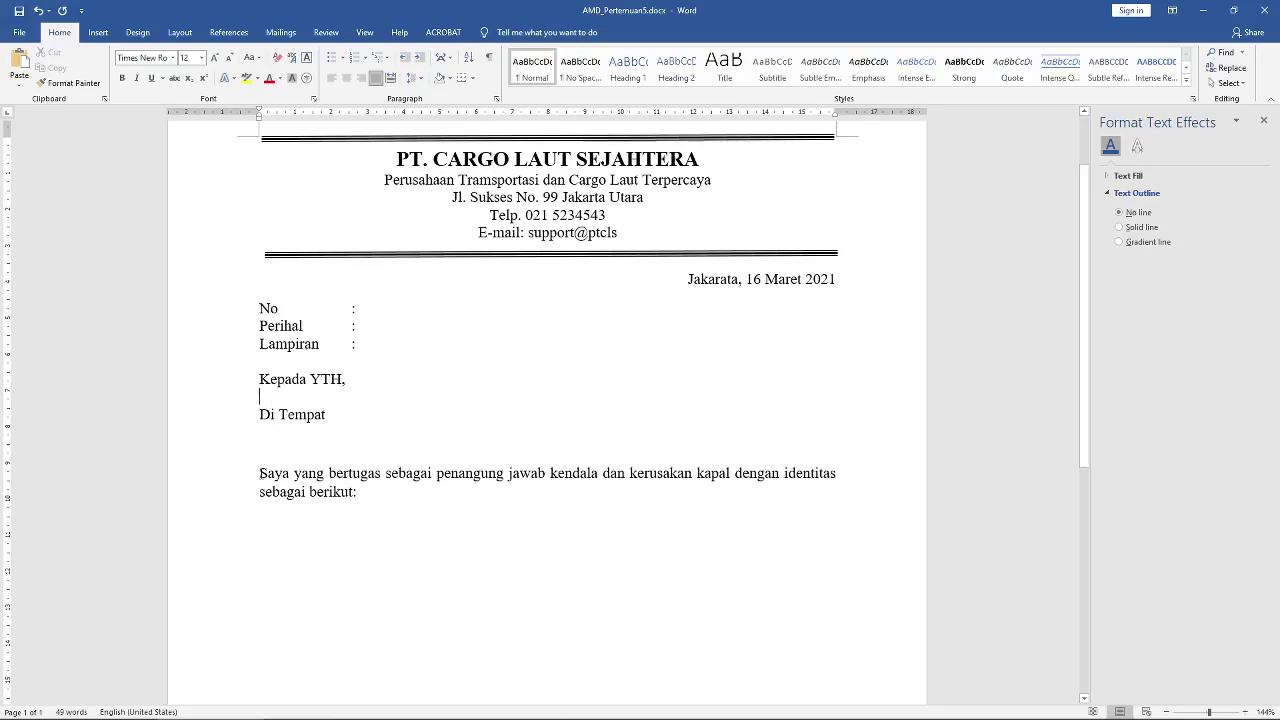
Step: Indent the first line of the Saya paragraph and add a 'Nama :' line beneath it
{"action": "left_click", "coordinate": [260, 474]}
{"action": "key", "text": "Tab"}
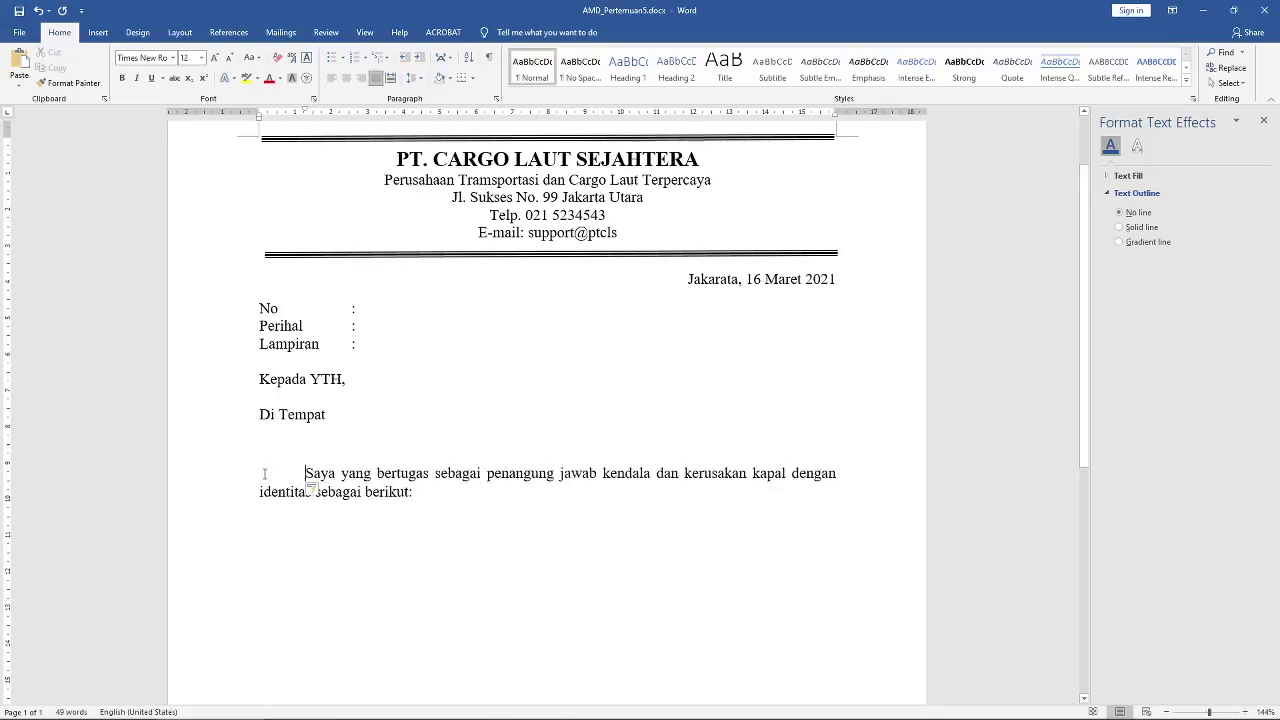
{"action": "left_click", "coordinate": [301, 519]}
{"action": "type", "text": "Nama\t"}
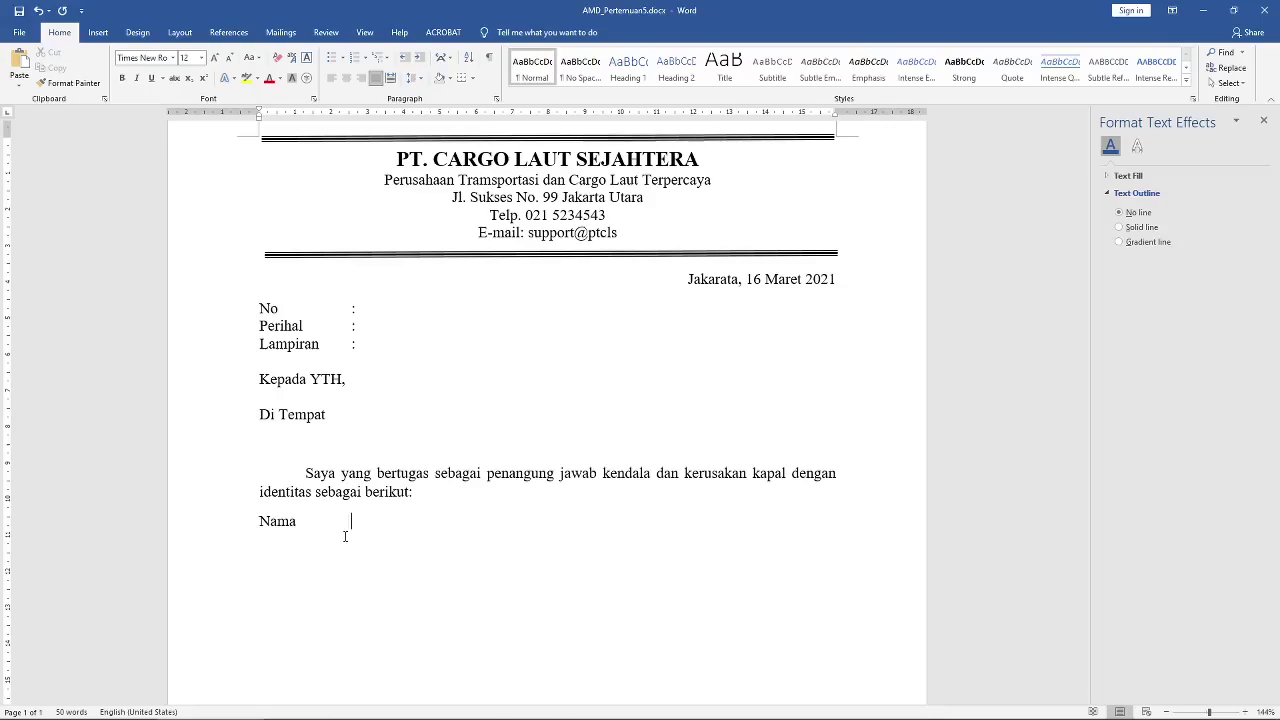
{"action": "type", "text": ":"}
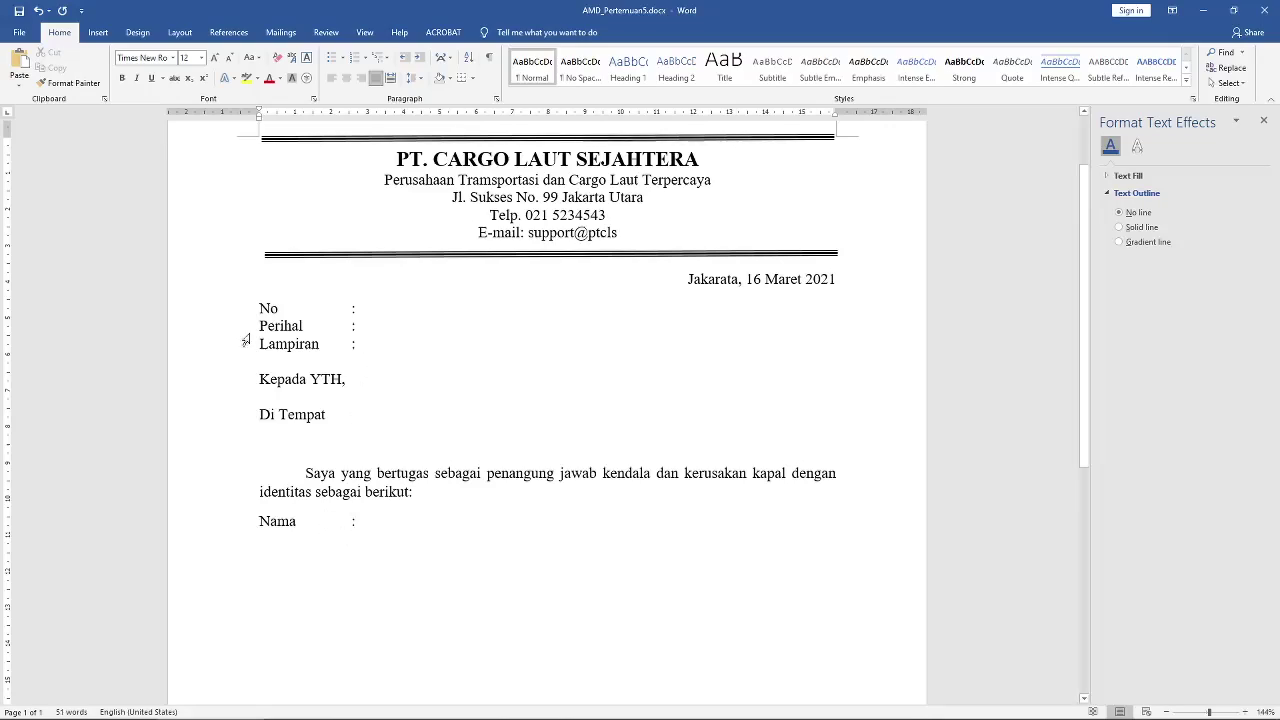
{"action": "key", "text": "Return"}
{"action": "key", "text": "BackSpace"}
{"action": "key", "text": "End"}
{"action": "key", "text": "shift+Home"}
{"action": "key", "text": "End"}
{"action": "key", "text": "Return"}
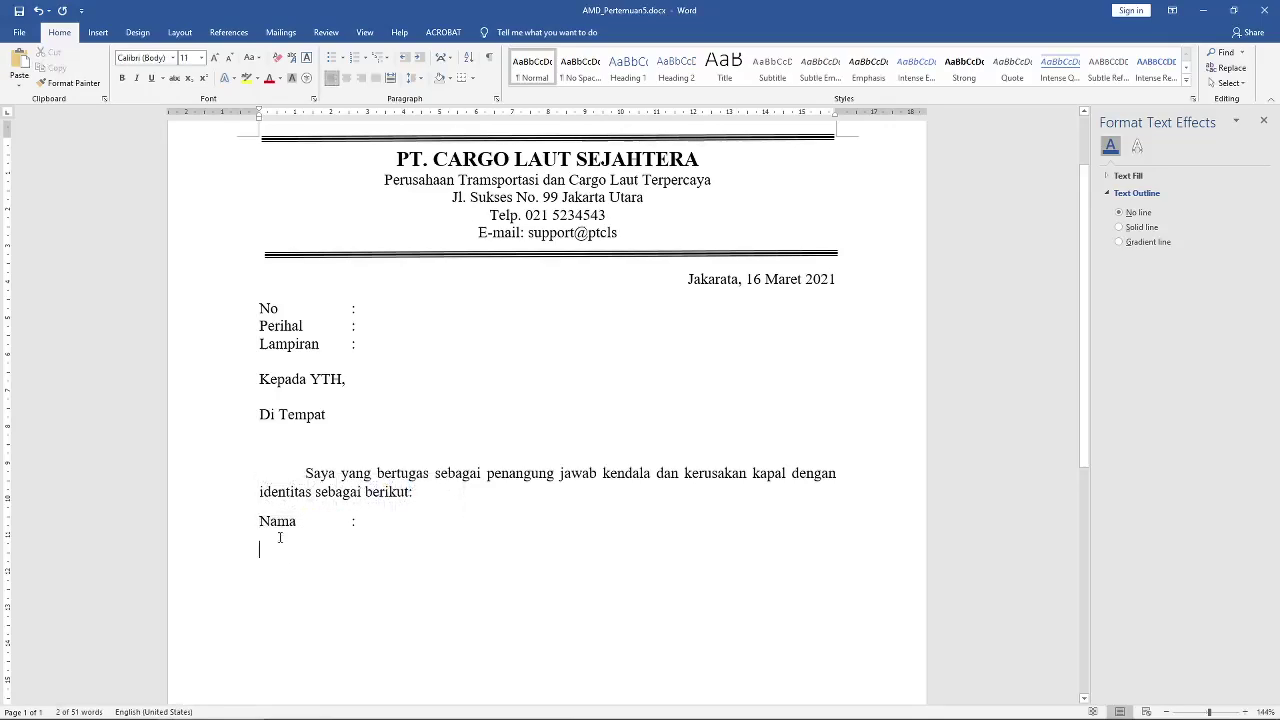
Step: Give the Nama line 0 pt spacing after and single spacing, then type 'NIP : Jabatan'
{"action": "left_click", "coordinate": [270, 521]}
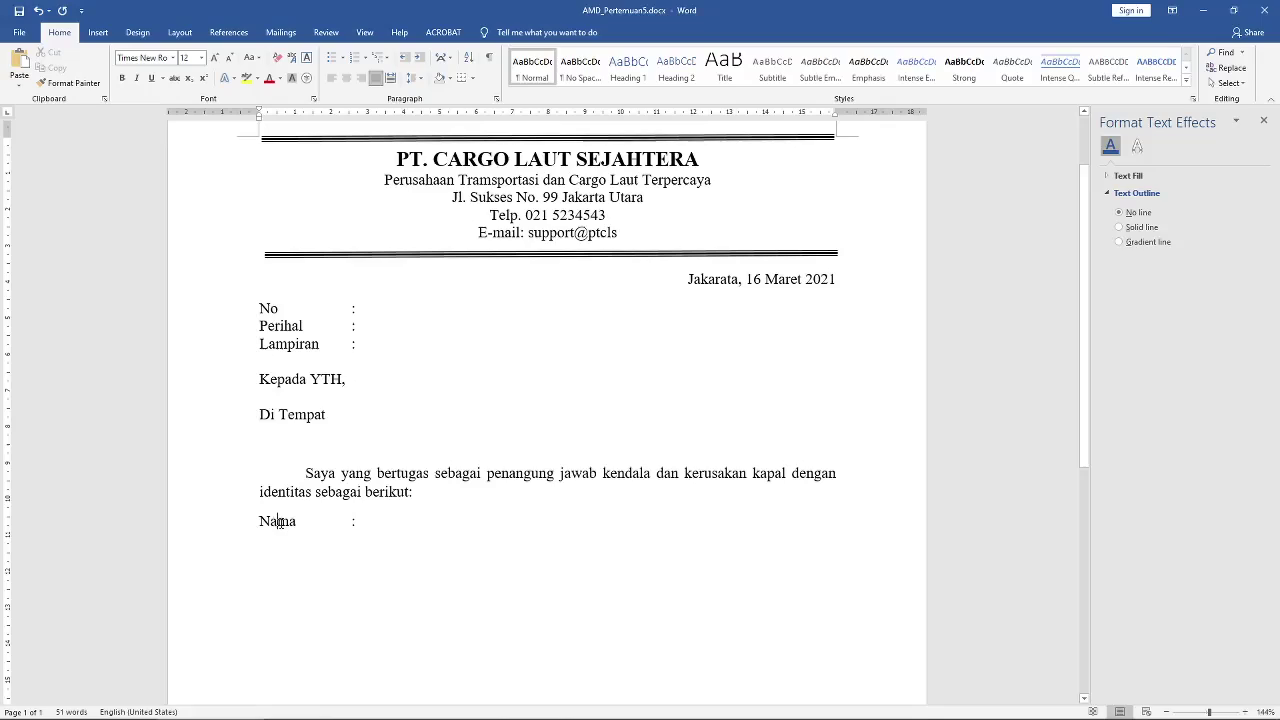
{"action": "right_click", "coordinate": [281, 522]}
{"action": "left_click", "coordinate": [339, 614]}
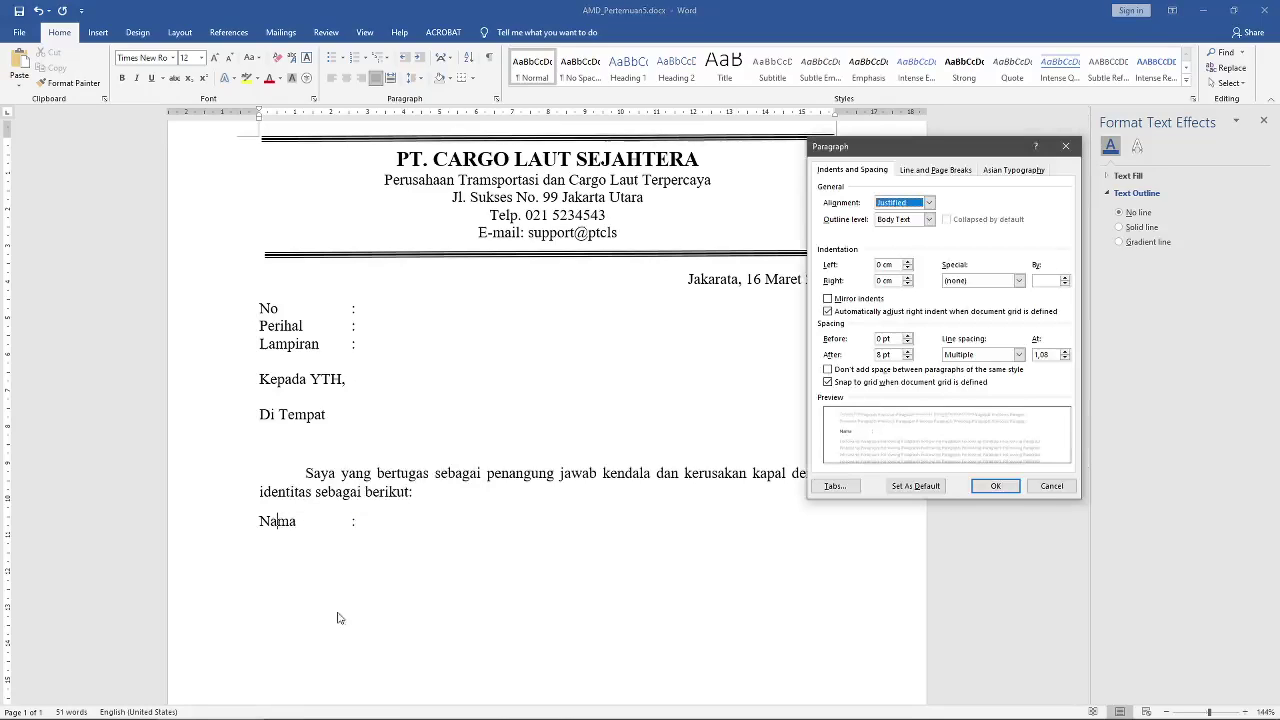
{"action": "left_click_drag", "start_coordinate": [899, 352], "coordinate": [838, 353]}
{"action": "type", "text": "0"}
{"action": "left_click", "coordinate": [1018, 355]}
{"action": "left_click", "coordinate": [1002, 369]}
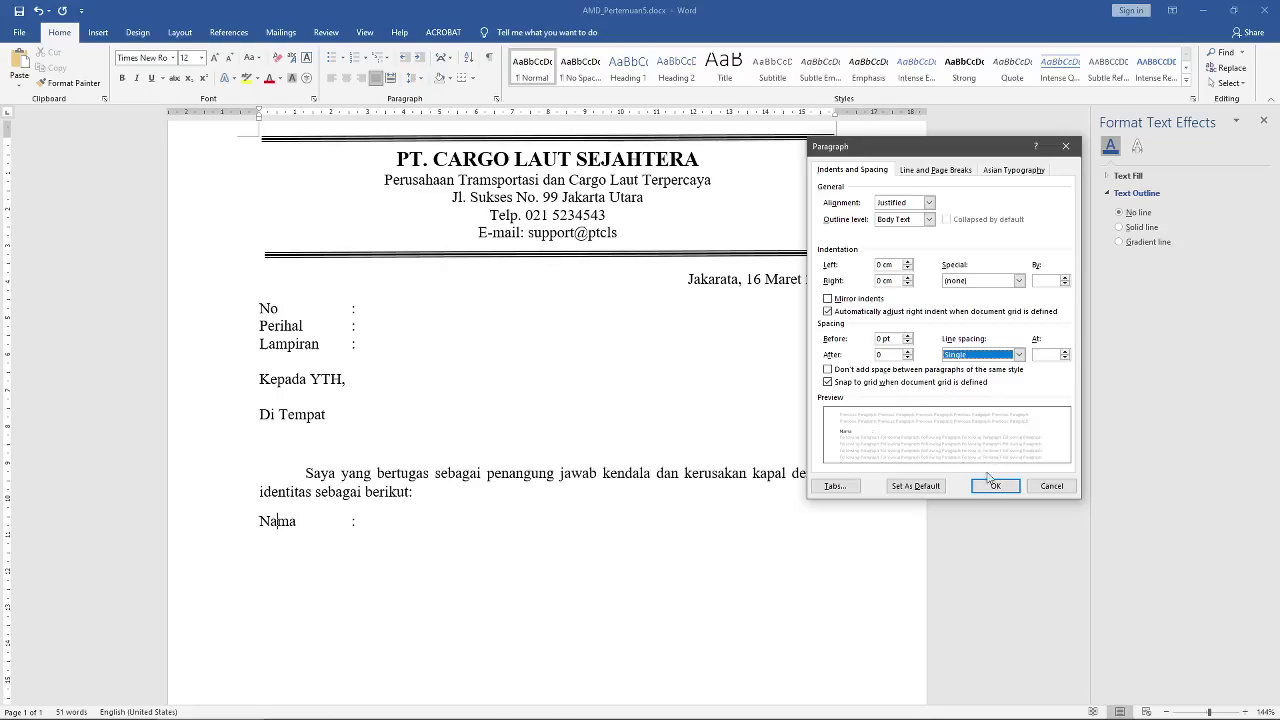
{"action": "left_click", "coordinate": [995, 486]}
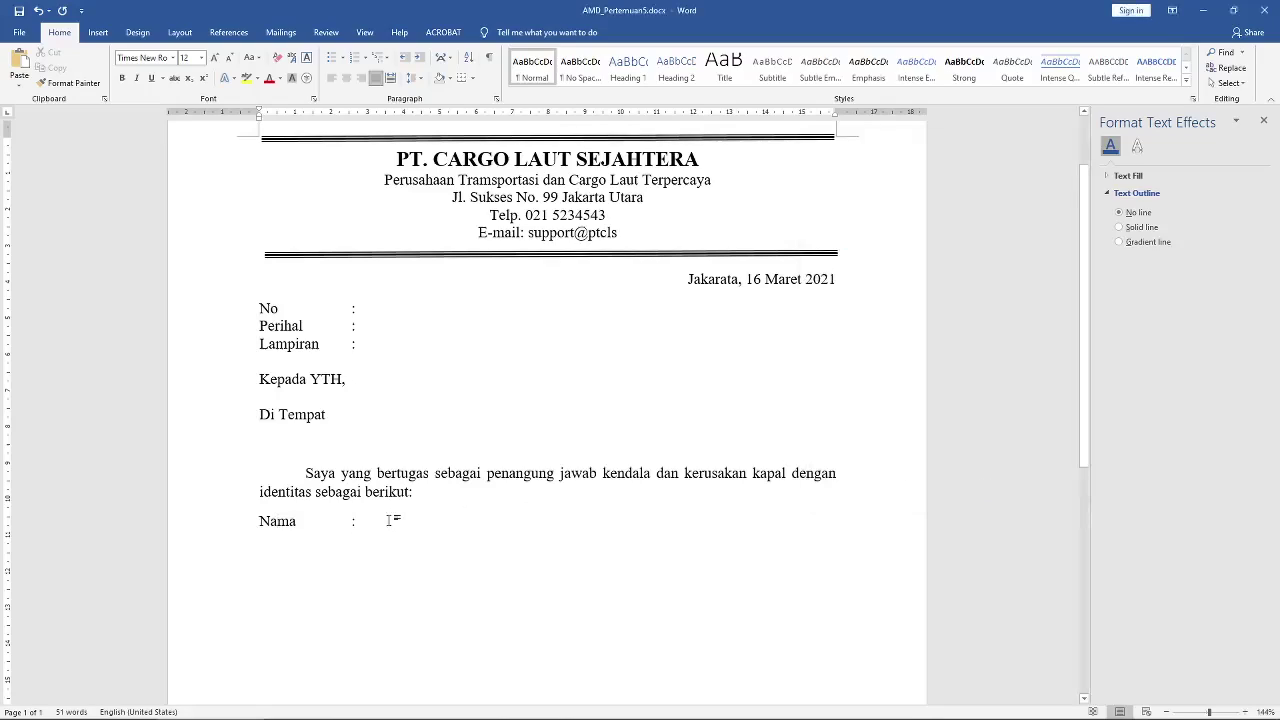
{"action": "left_click", "coordinate": [398, 520]}
{"action": "key", "text": "Return"}
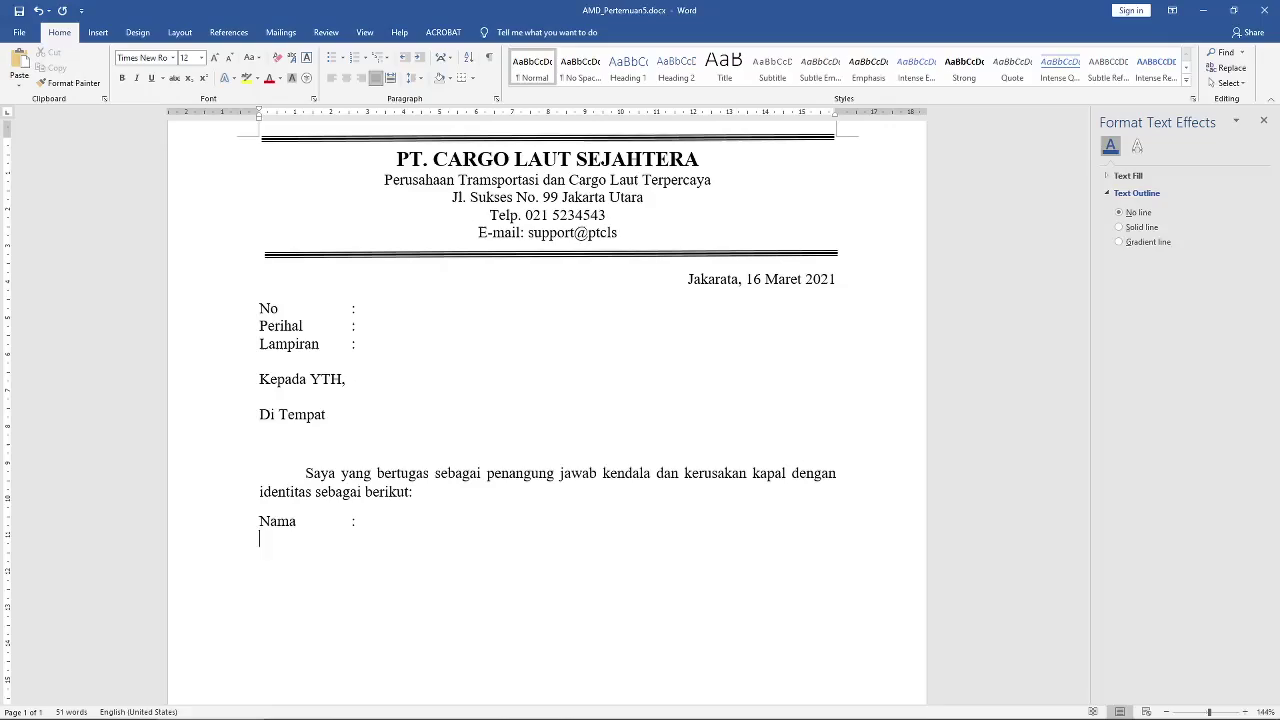
{"action": "type", "text": "NIP\t: "}
{"action": "type", "text": "Jabatan"}
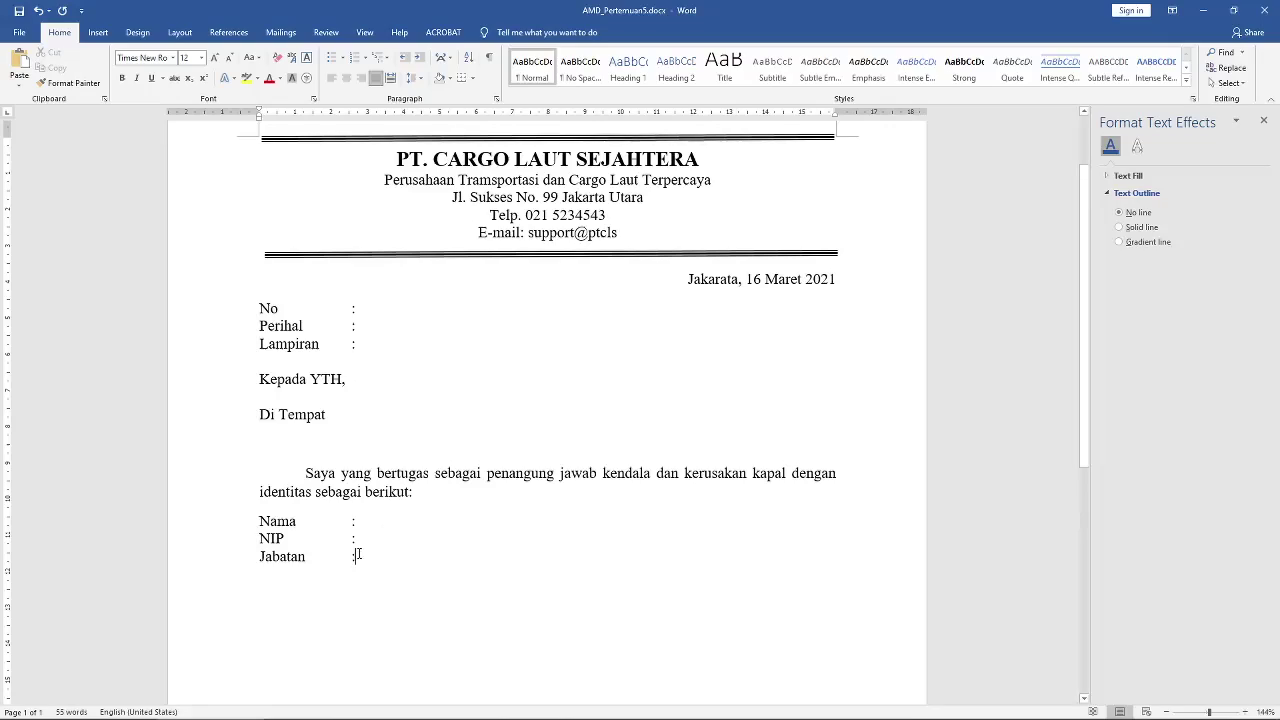
Step: Paste the remaining letter body below Jabatan and place 'Mengetahui' right of Pelapor on the signature line
{"action": "key", "text": "Return"}
{"action": "type", "text": "Menyampaikan informasi kerusakan yang sedang kami alami pada tugas kami mengantar kargo ke tujuan dengan kerusakan sebagai berikut:  Kerusakan\t: Kondisi\t:  Demikian laporan yang kami sampaikan   \tPelapor,"}
{"action": "left_click", "coordinate": [399, 380]}
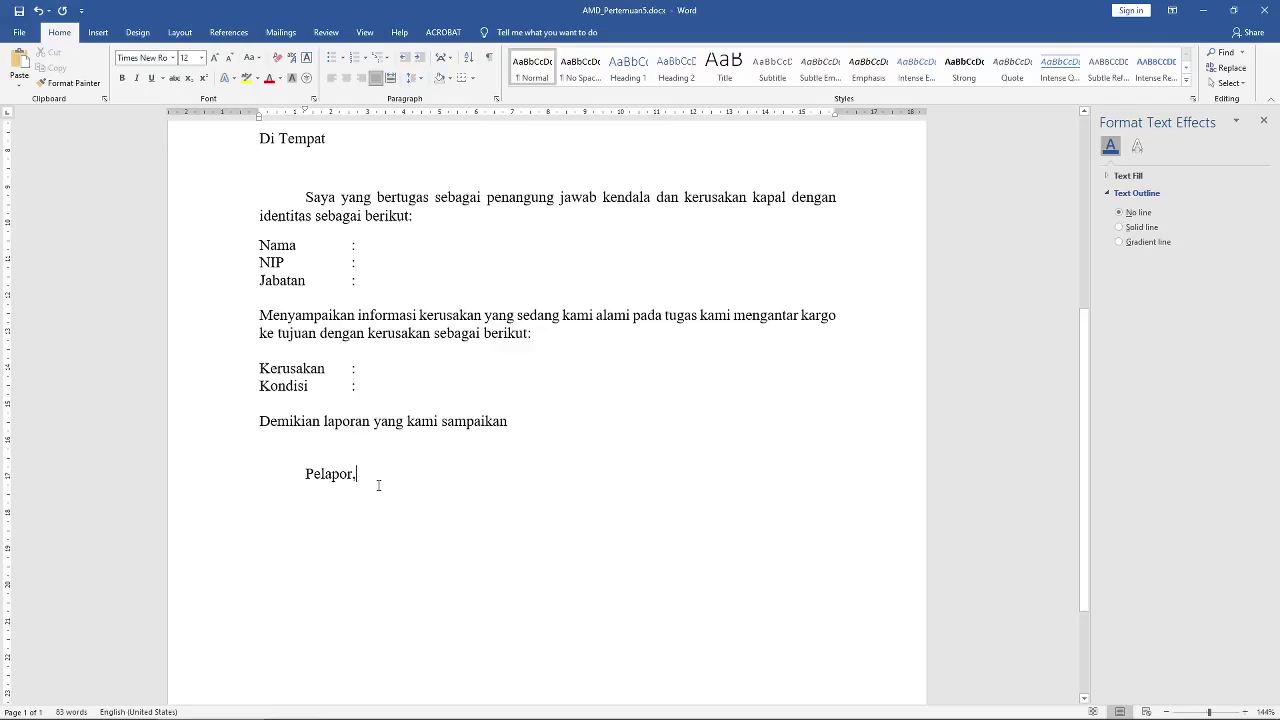
{"action": "key", "text": "Tab"}
{"action": "key", "text": "Tab"}
{"action": "key", "text": "Tab"}
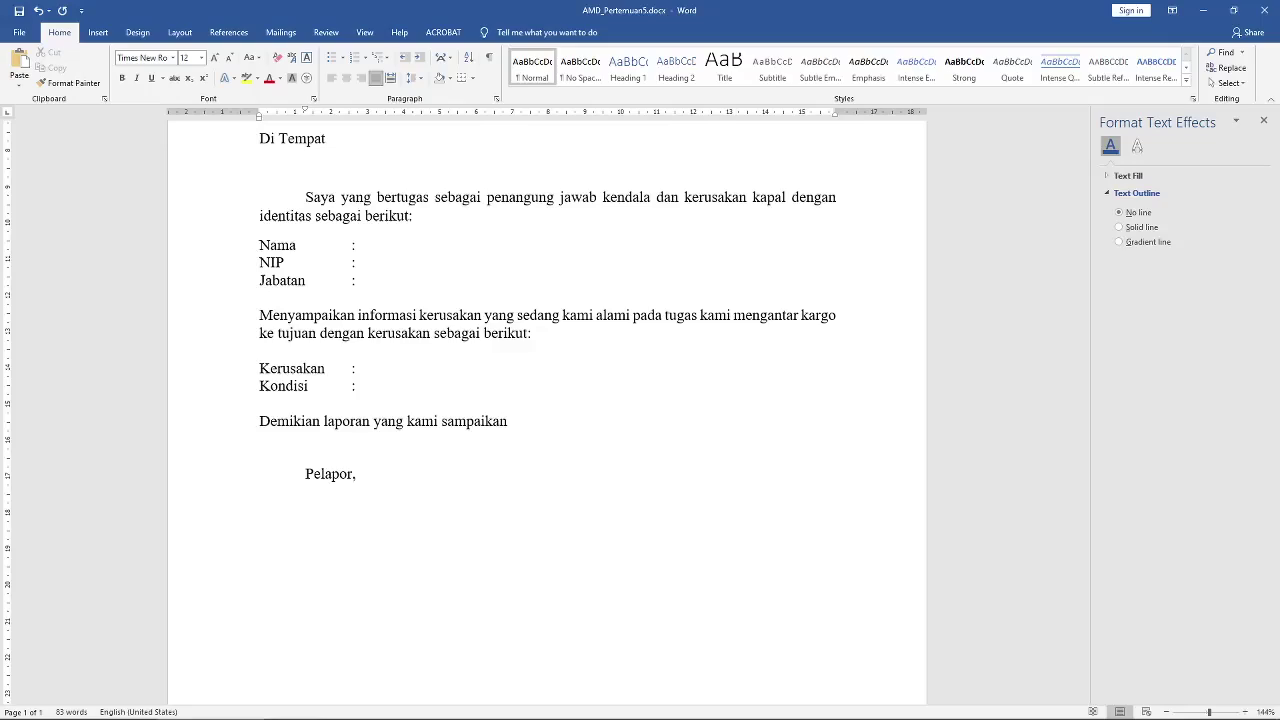
{"action": "key", "text": "Tab"}
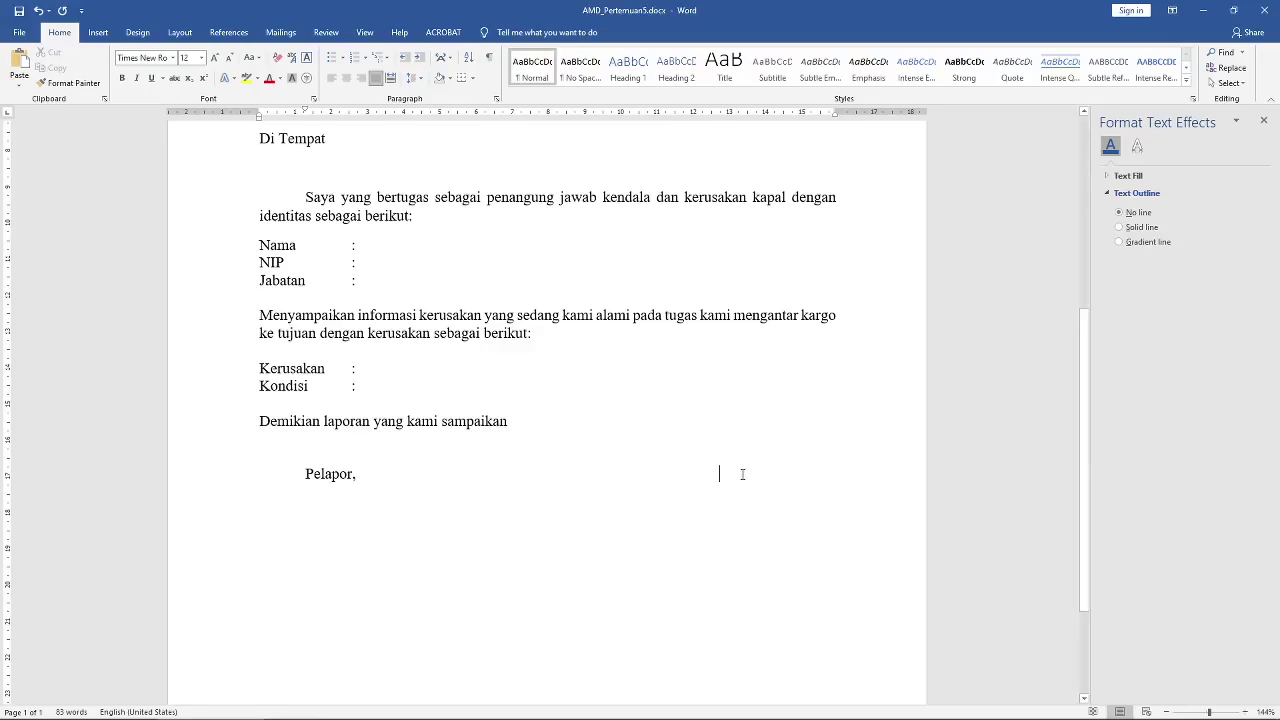
{"action": "type", "text": "Men"}
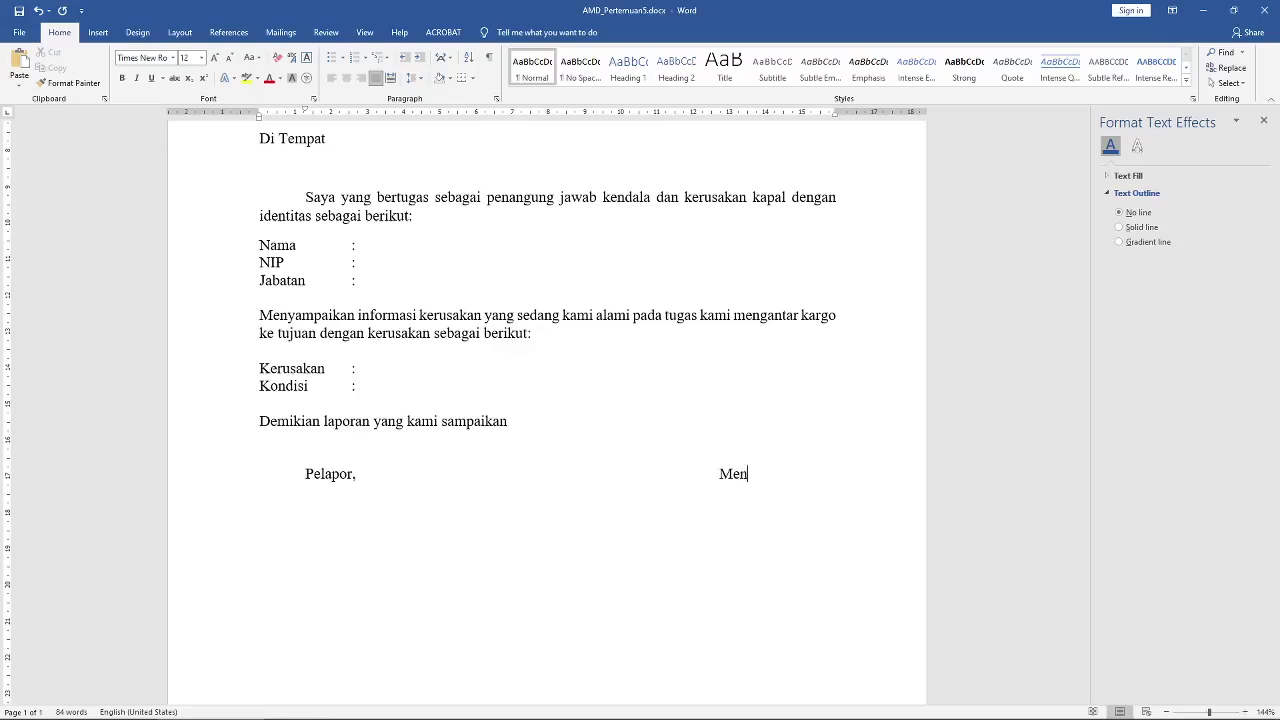
{"action": "type", "text": "getahui"}
{"action": "key", "text": "Return"}
{"action": "key", "text": "Return"}
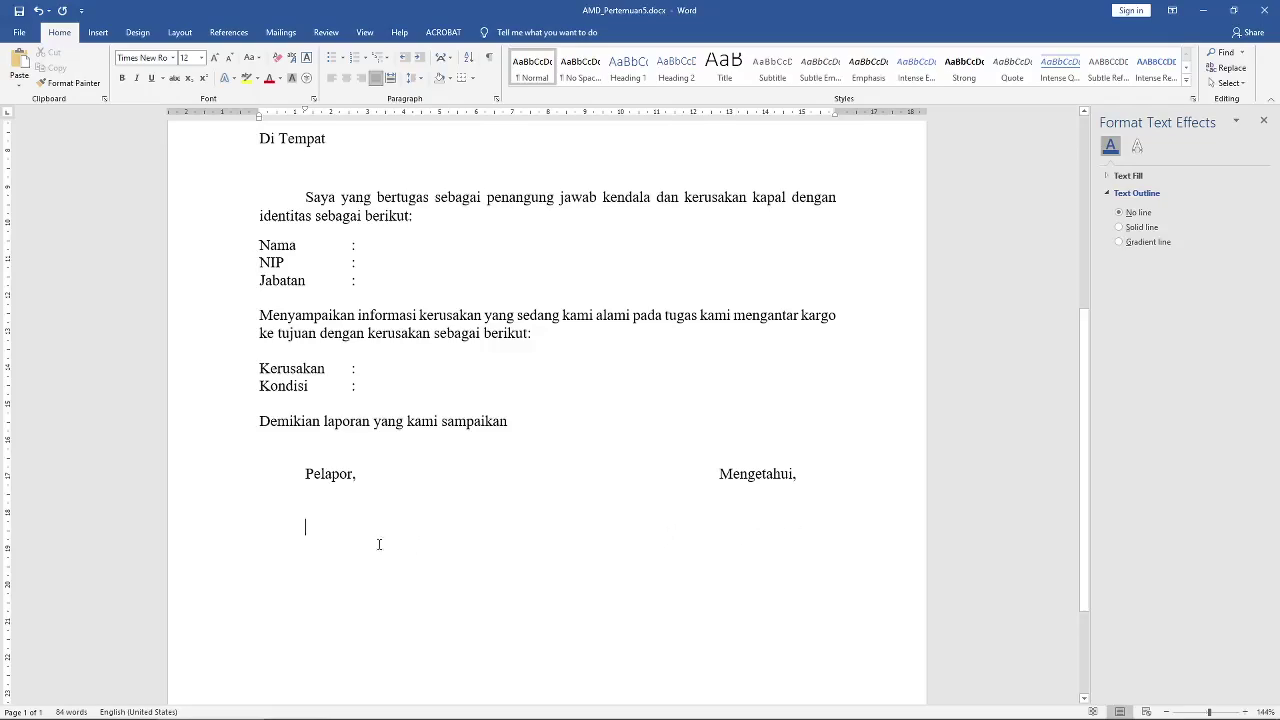
{"action": "key", "text": "Tab"}
{"action": "key", "text": "Tab"}
{"action": "key", "text": "Tab"}
{"action": "key", "text": "Tab"}
{"action": "key", "text": "Tab"}
{"action": "key", "text": "Tab"}
{"action": "scroll", "coordinate": [491, 480], "scroll_direction": "up", "scroll_amount": 2}
{"action": "scroll", "coordinate": [417, 361], "scroll_direction": "up", "scroll_amount": 3}
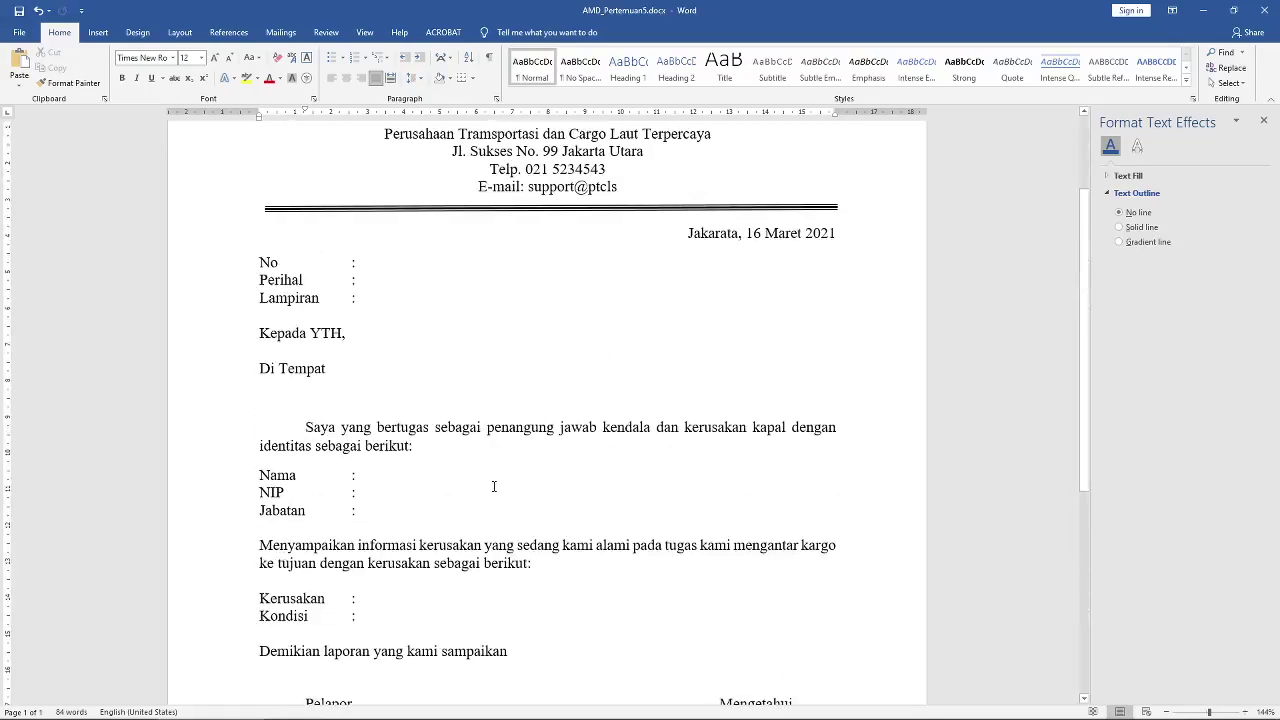
{"action": "scroll", "coordinate": [492, 482], "scroll_direction": "up", "scroll_amount": 2}
{"action": "scroll", "coordinate": [503, 420], "scroll_direction": "down", "scroll_amount": 3}
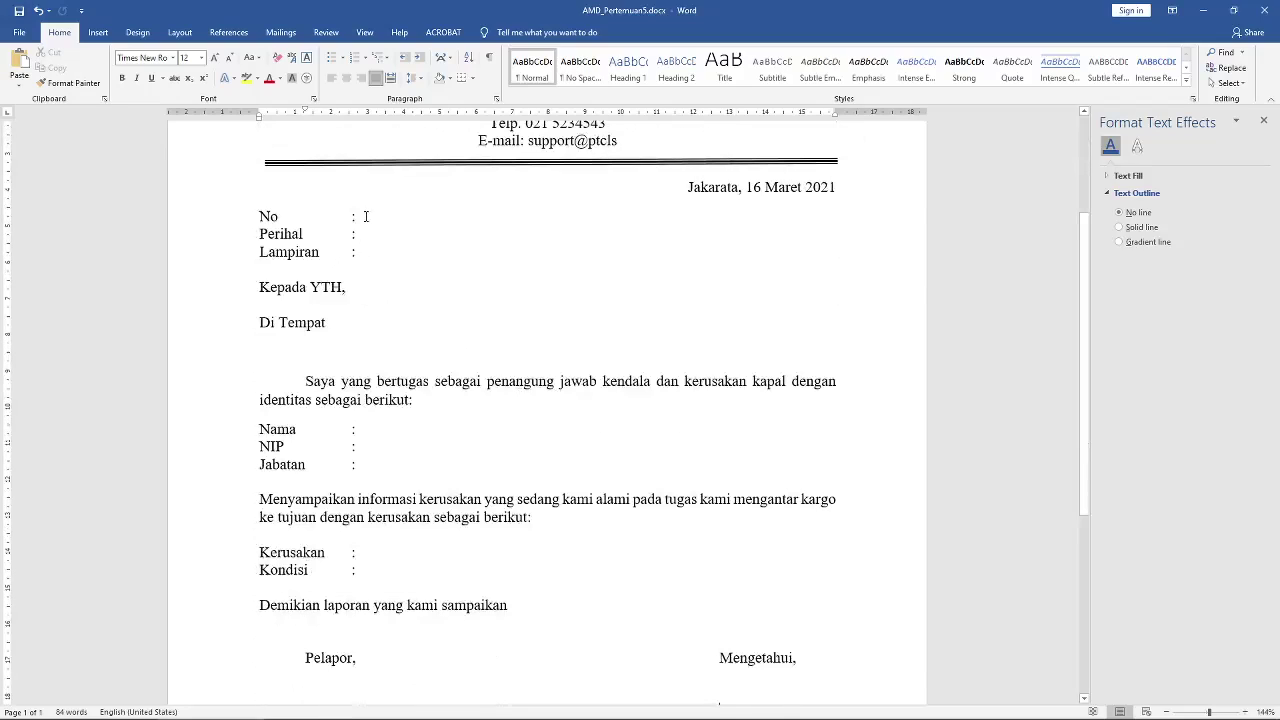
{"action": "left_click", "coordinate": [362, 255]}
{"action": "scroll", "coordinate": [374, 561], "scroll_direction": "down", "scroll_amount": 2}
{"action": "scroll", "coordinate": [372, 557], "scroll_direction": "up", "scroll_amount": 6}
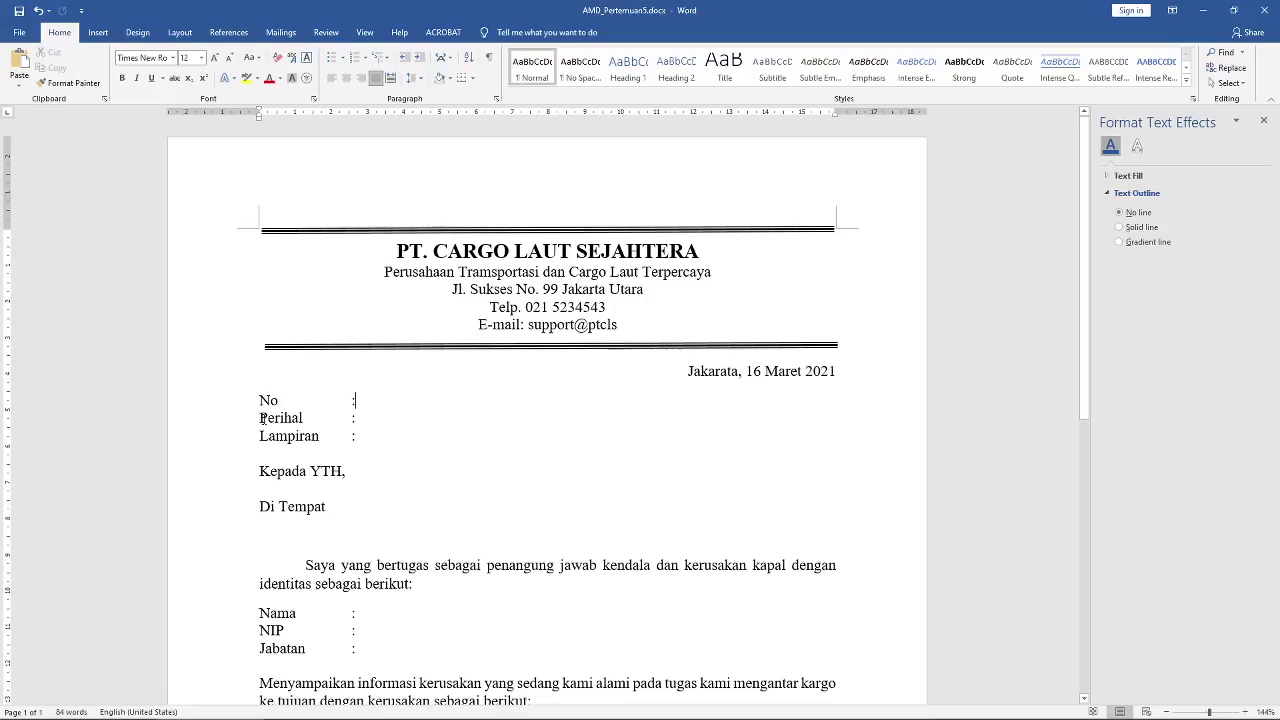
Step: Make the document a Letters mail merge and begin a new typed recipient list
{"action": "left_click", "coordinate": [281, 33]}
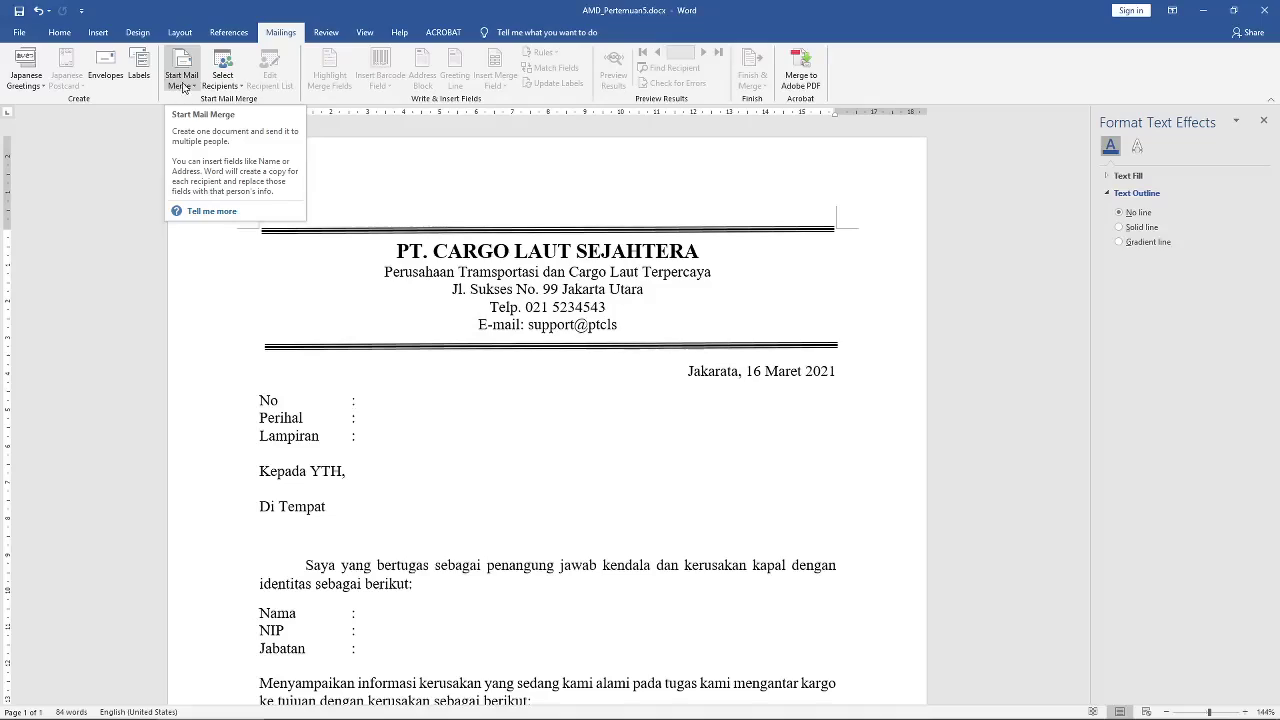
{"action": "left_click", "coordinate": [183, 86]}
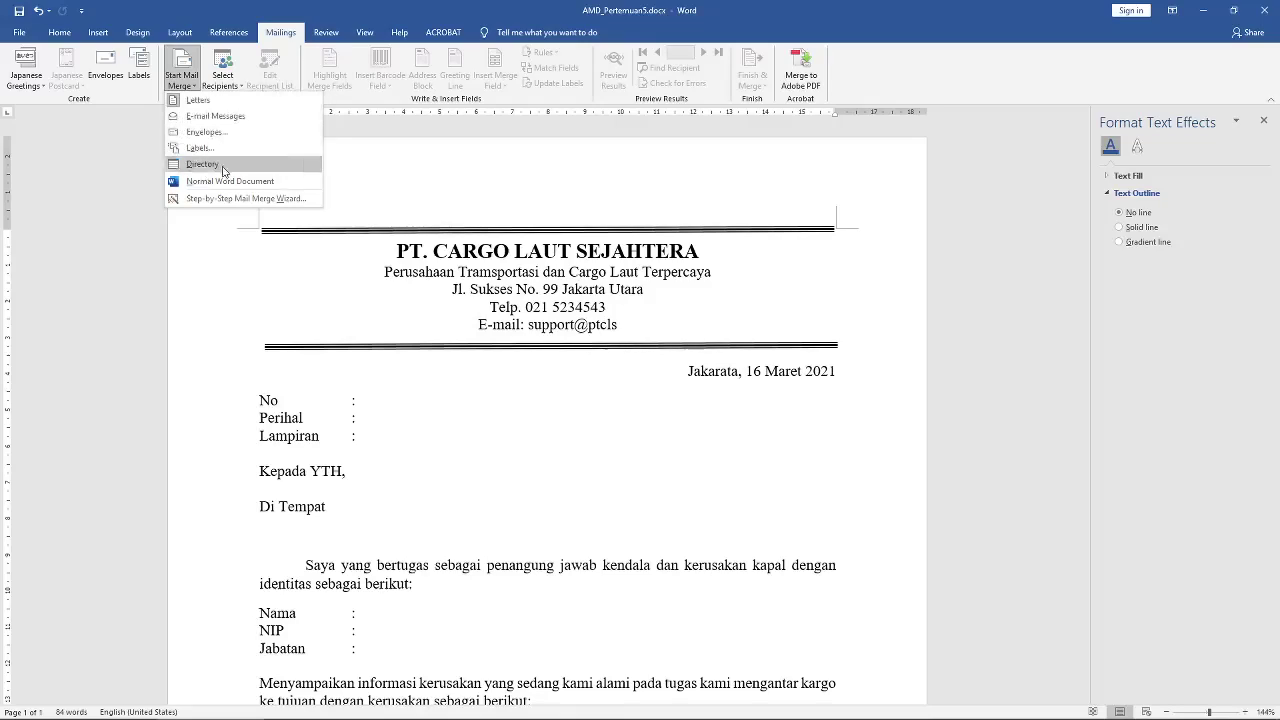
{"action": "left_click", "coordinate": [207, 101]}
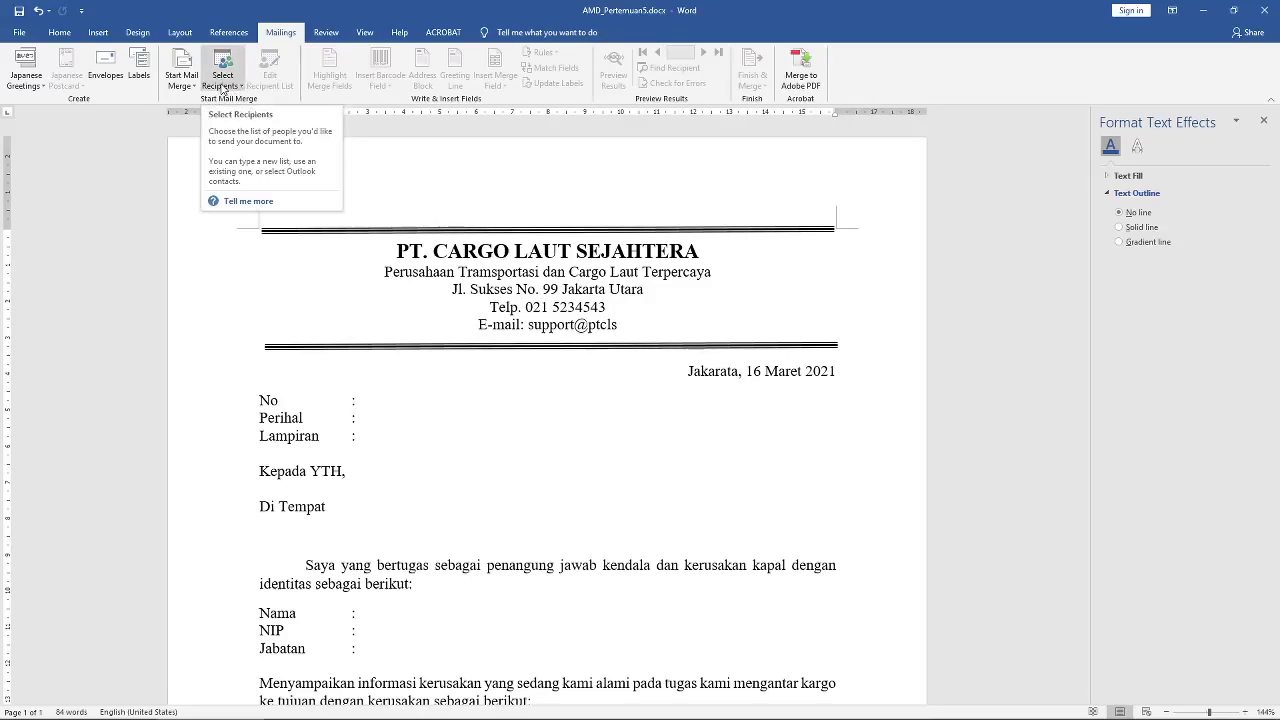
{"action": "left_click", "coordinate": [222, 86]}
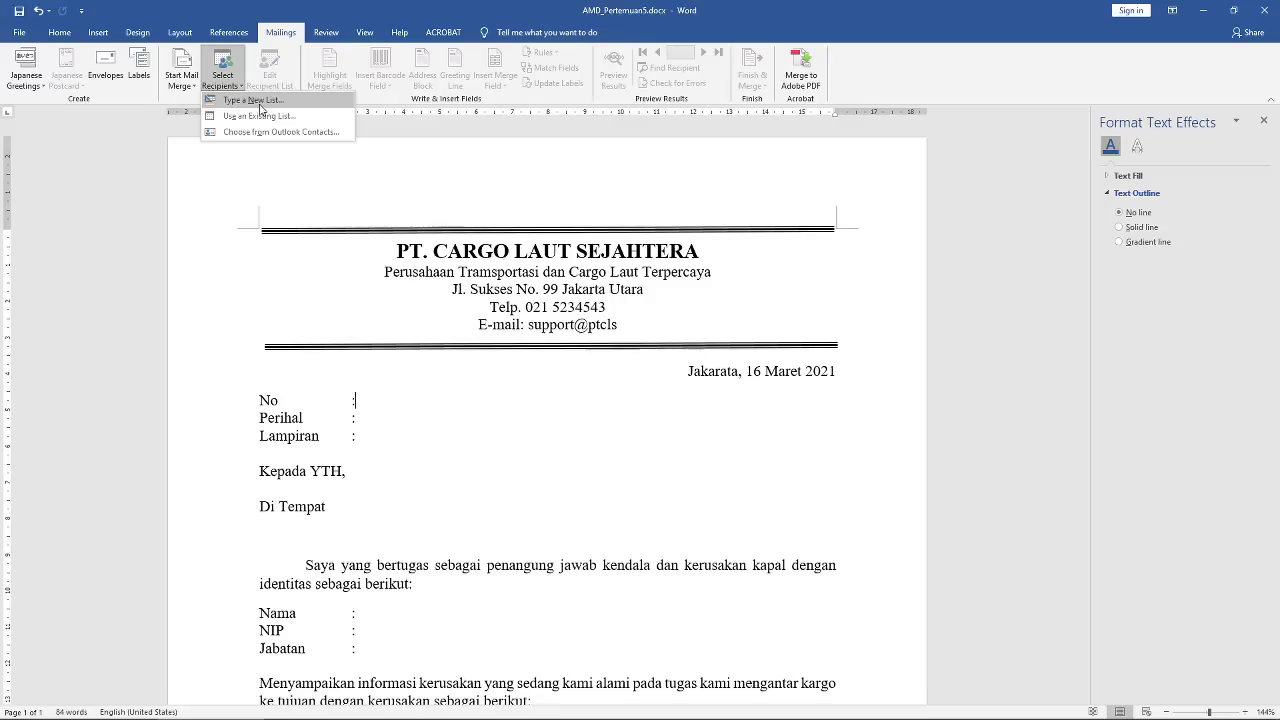
{"action": "left_click", "coordinate": [256, 103]}
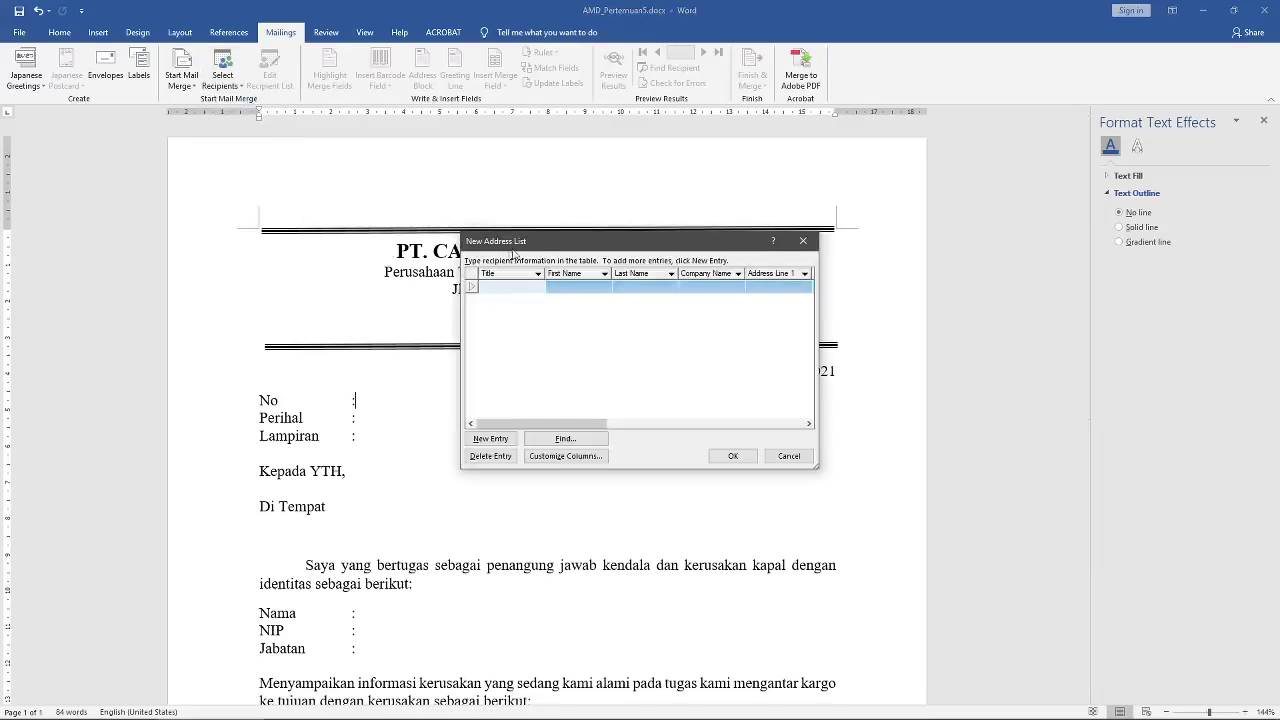
Step: Move the New Address List dialog and widen it to reveal the Title, First Name and address columns
{"action": "left_click_drag", "start_coordinate": [544, 247], "coordinate": [444, 167]}
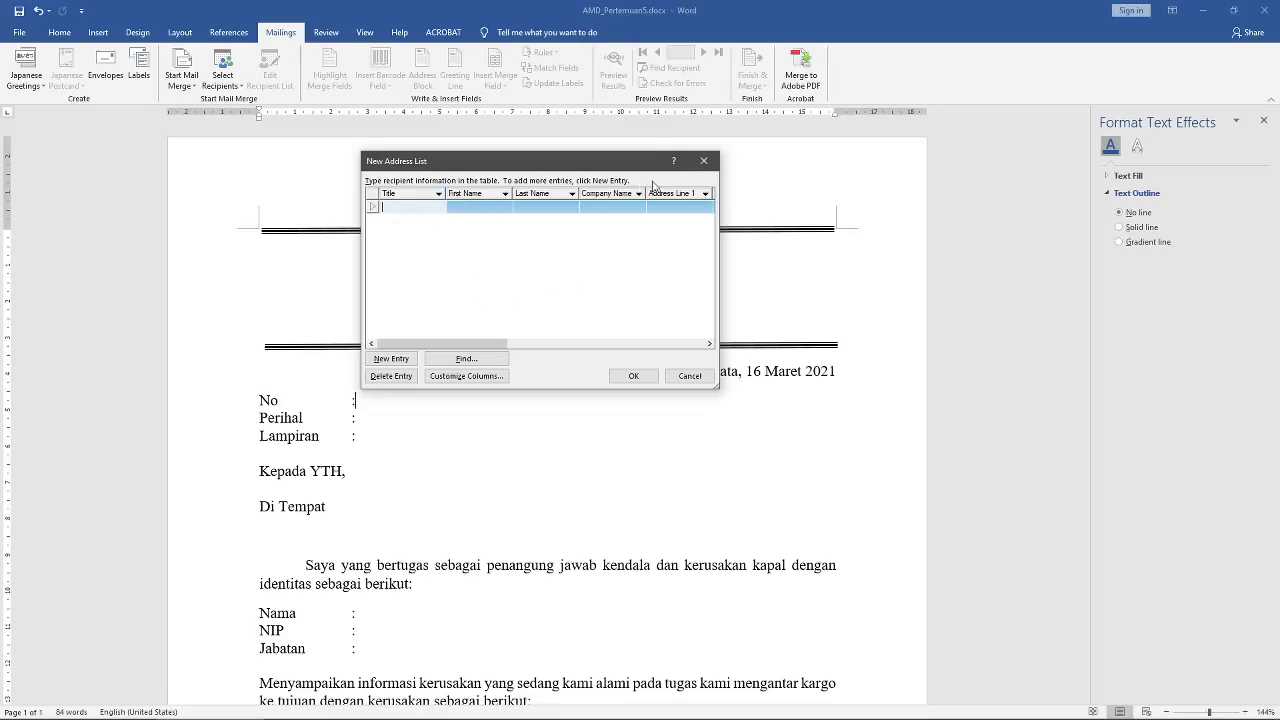
{"action": "left_click_drag", "start_coordinate": [719, 208], "coordinate": [1150, 223]}
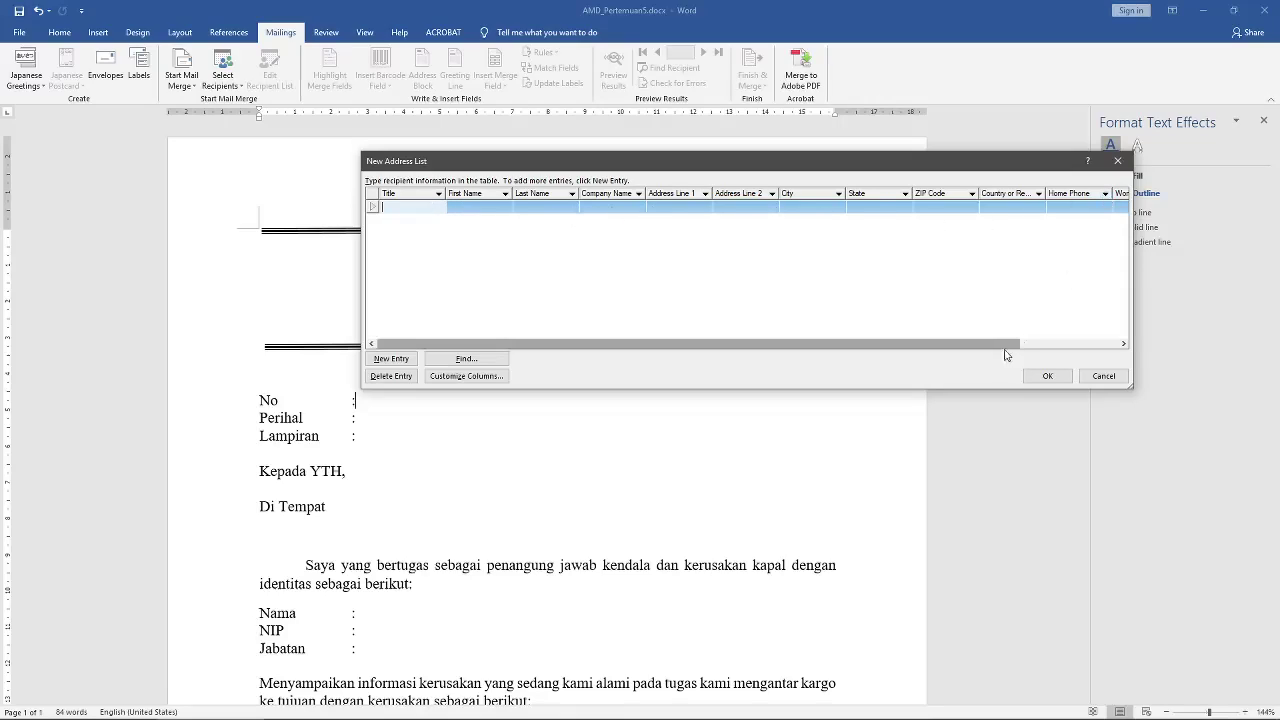
{"action": "left_click_drag", "start_coordinate": [1006, 344], "coordinate": [642, 277]}
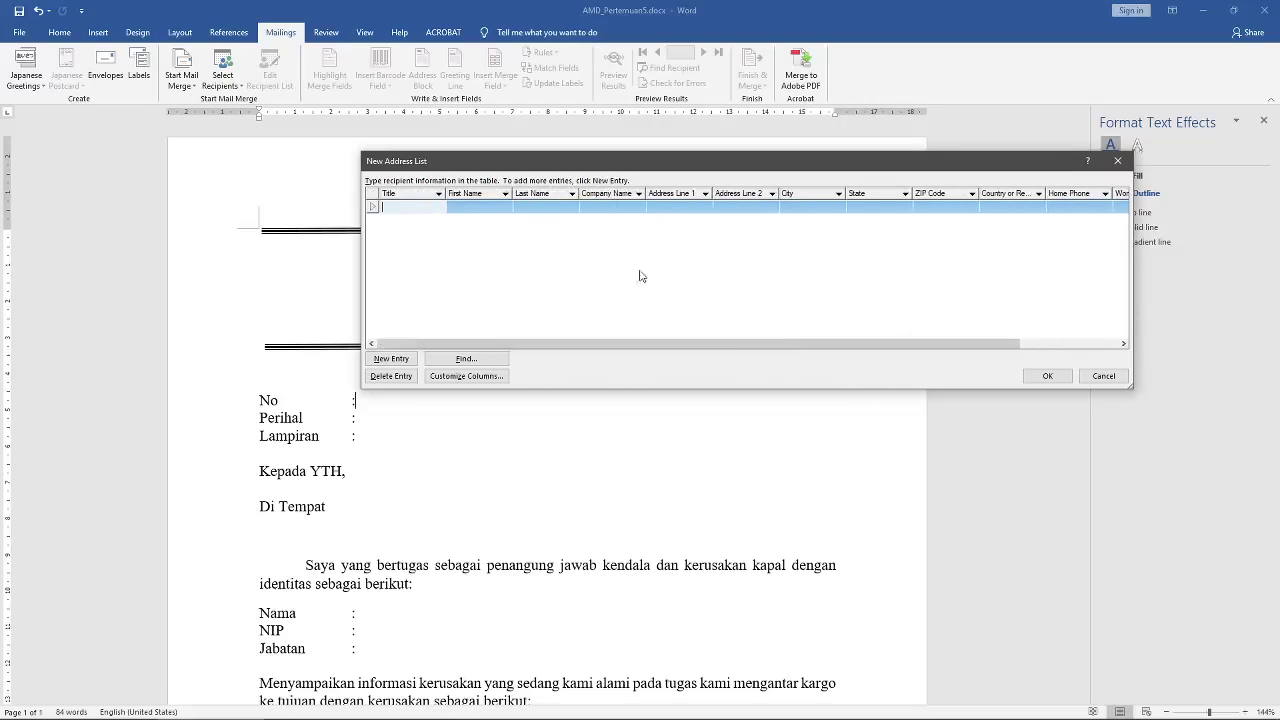
{"action": "left_click_drag", "start_coordinate": [763, 345], "coordinate": [634, 334]}
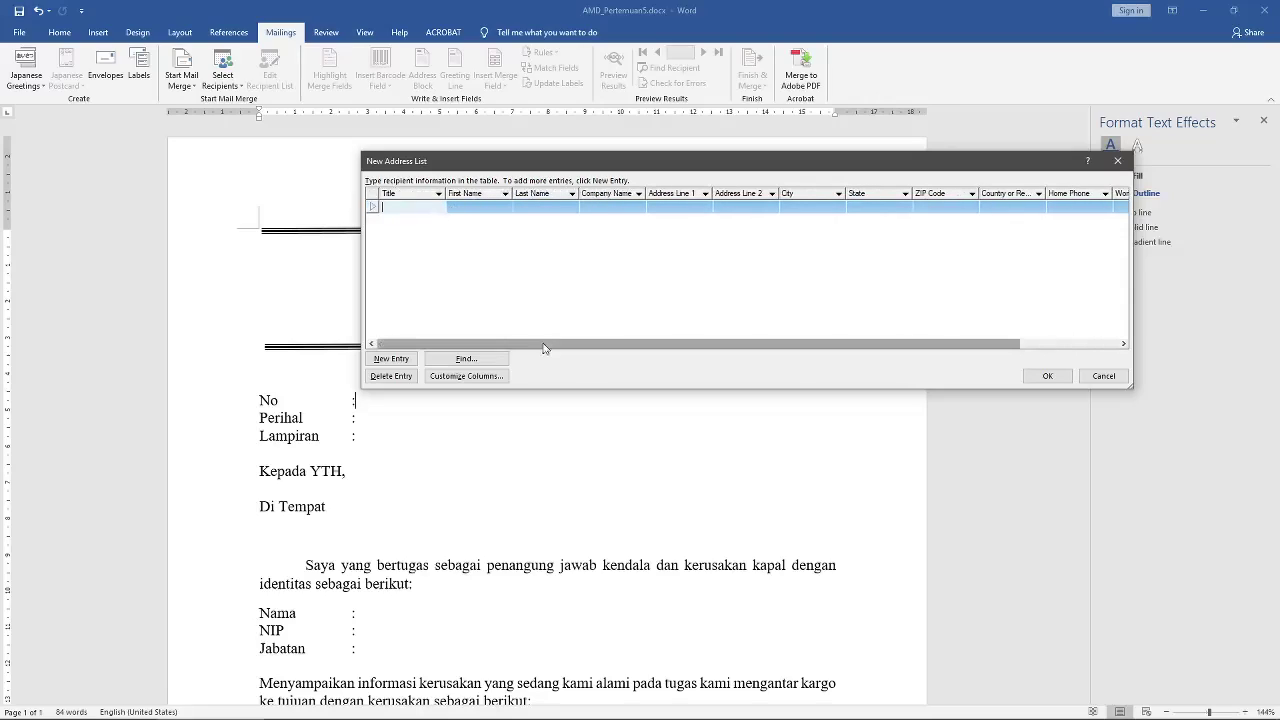
{"action": "mouse_move", "coordinate": [498, 343]}
{"action": "left_mouse_down"}
{"action": "mouse_move", "coordinate": [598, 346]}
{"action": "mouse_move", "coordinate": [480, 346]}
{"action": "left_mouse_up"}
{"action": "left_click_drag", "start_coordinate": [476, 170], "coordinate": [556, 186]}
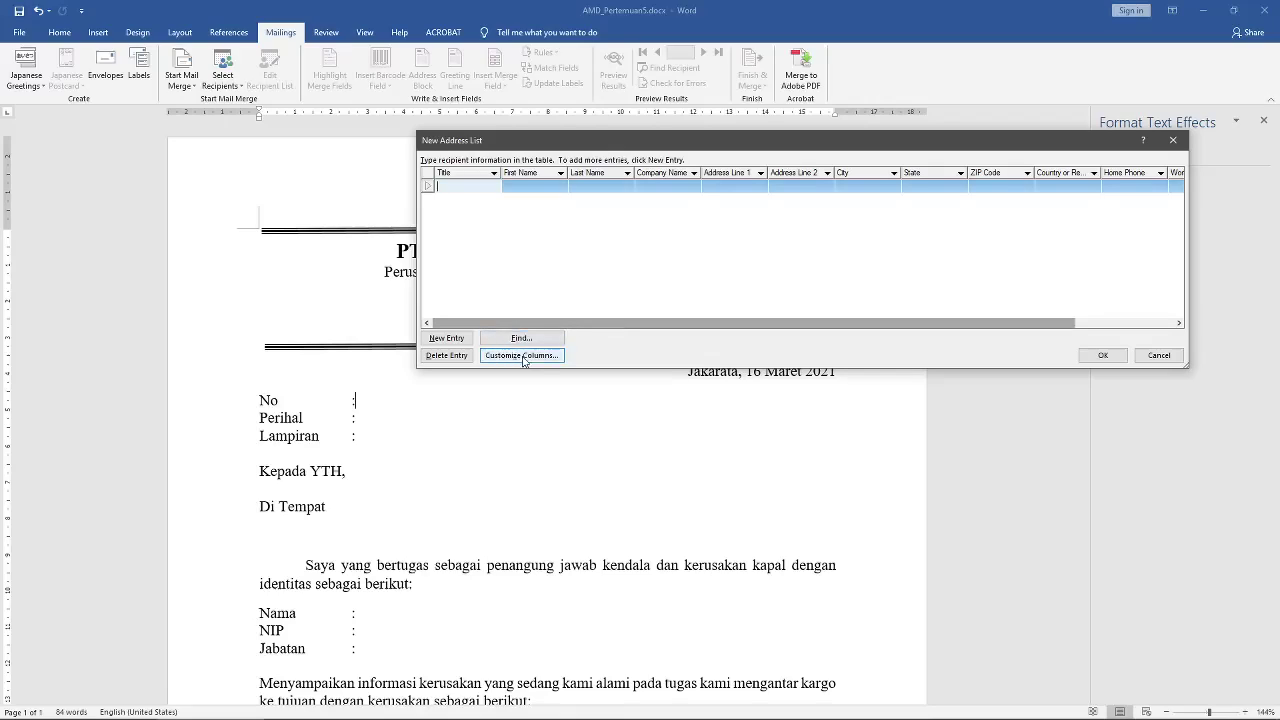
Step: In Customize Address List, rename the Title field to Gelar
{"action": "left_click", "coordinate": [523, 356]}
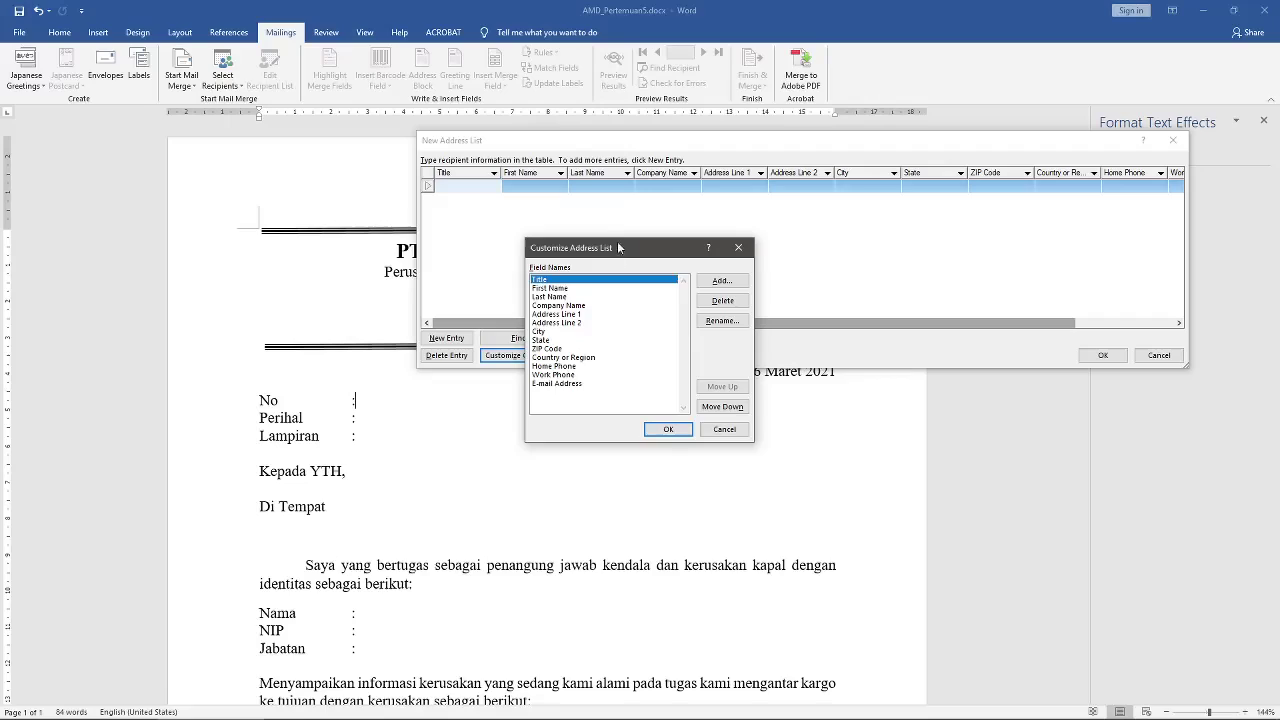
{"action": "left_click_drag", "start_coordinate": [620, 247], "coordinate": [338, 170]}
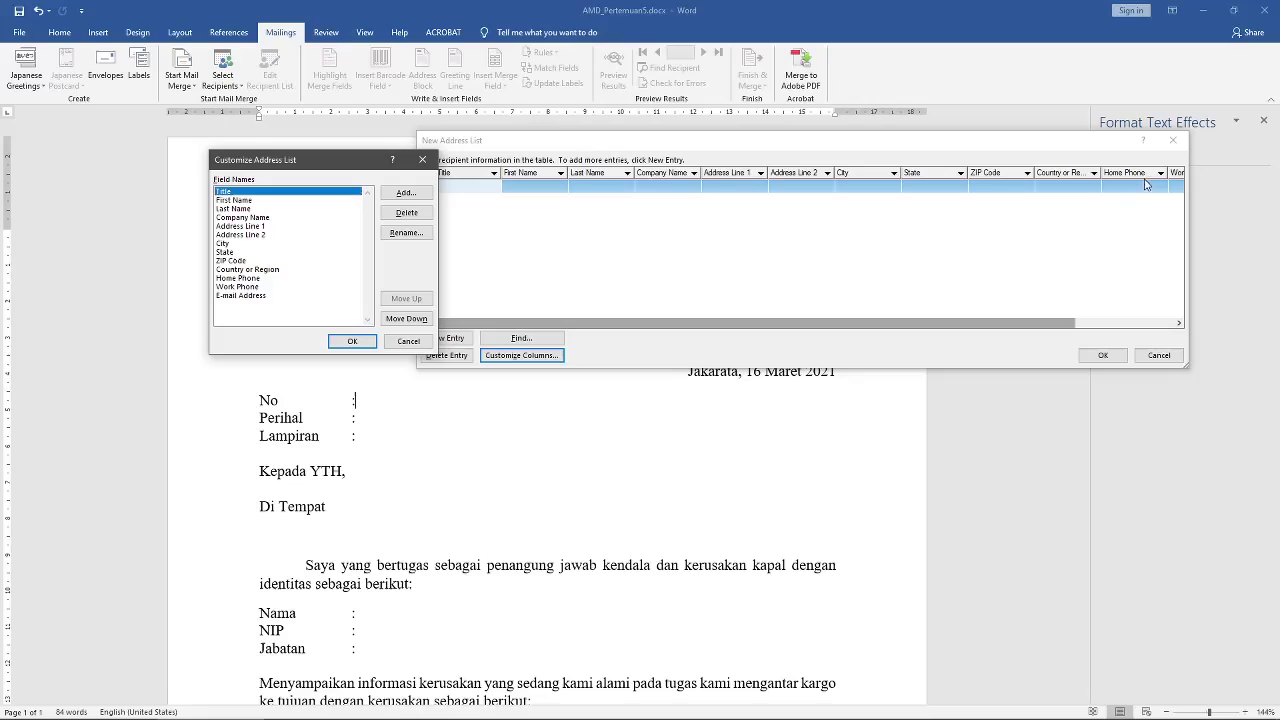
{"action": "left_click_drag", "start_coordinate": [350, 162], "coordinate": [519, 163]}
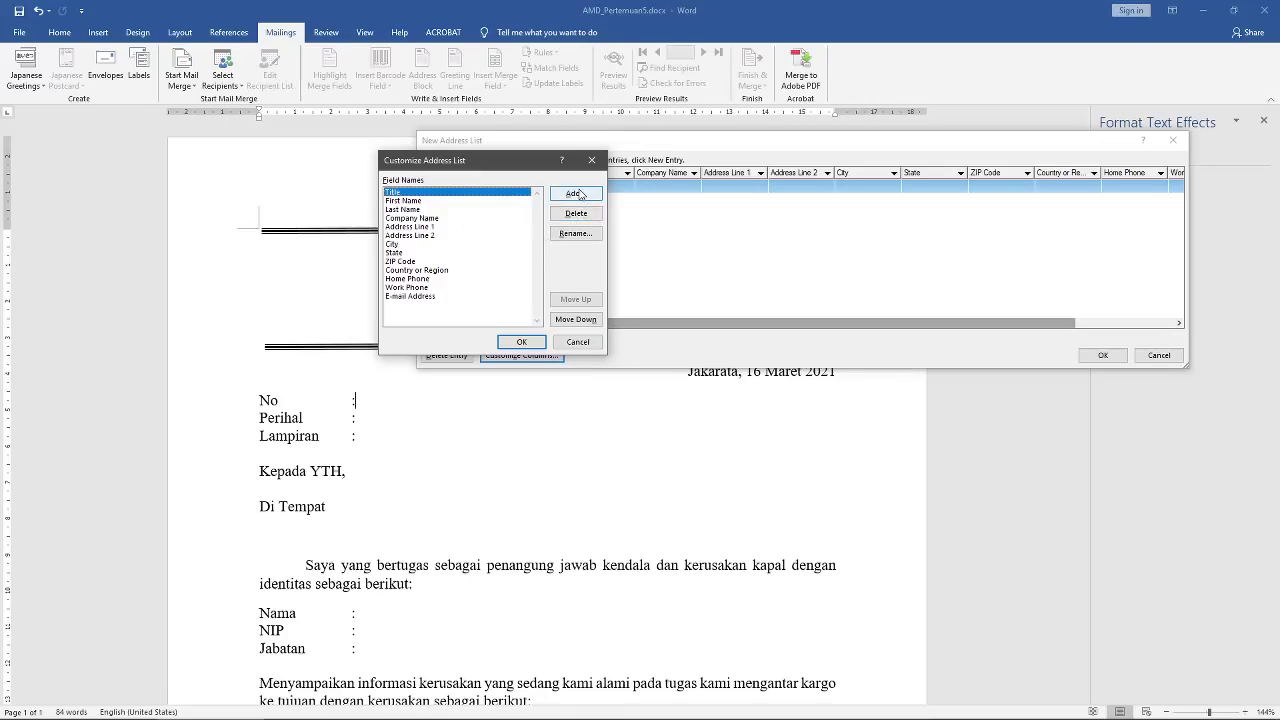
{"action": "left_click", "coordinate": [566, 236]}
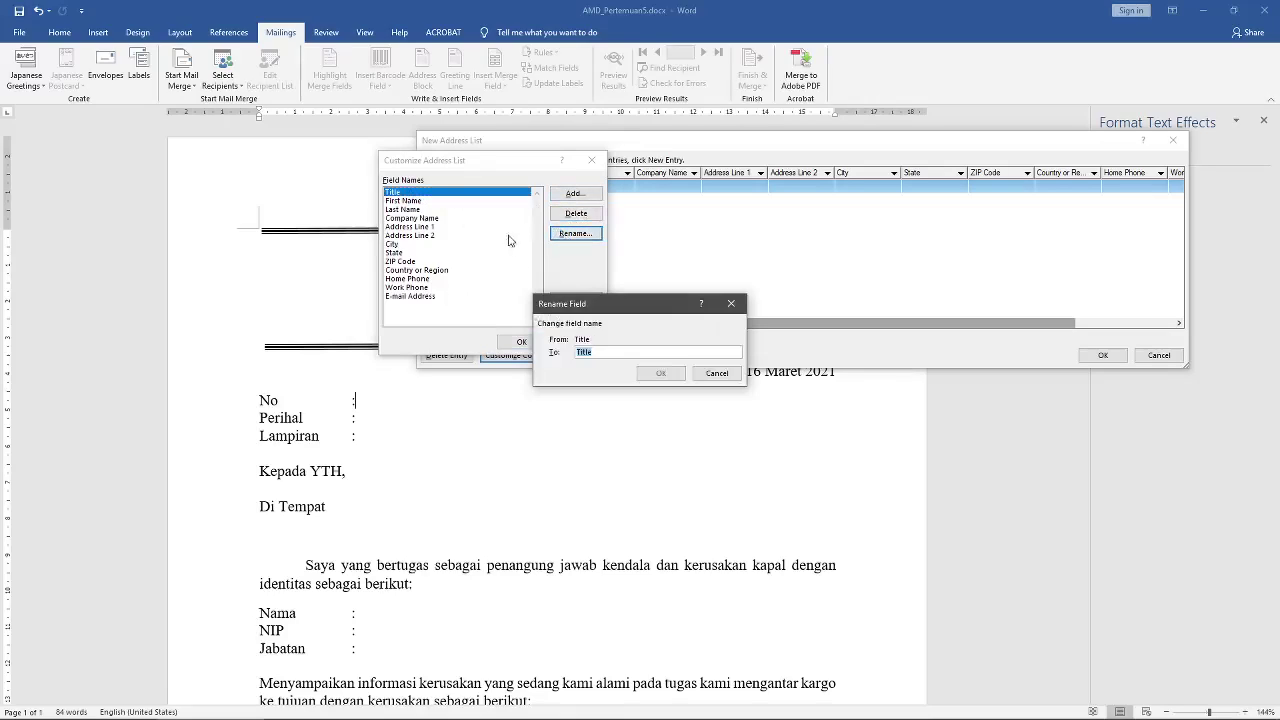
{"action": "left_click_drag", "start_coordinate": [607, 354], "coordinate": [513, 342]}
{"action": "type", "text": "Gelar"}
{"action": "left_click", "coordinate": [652, 373]}
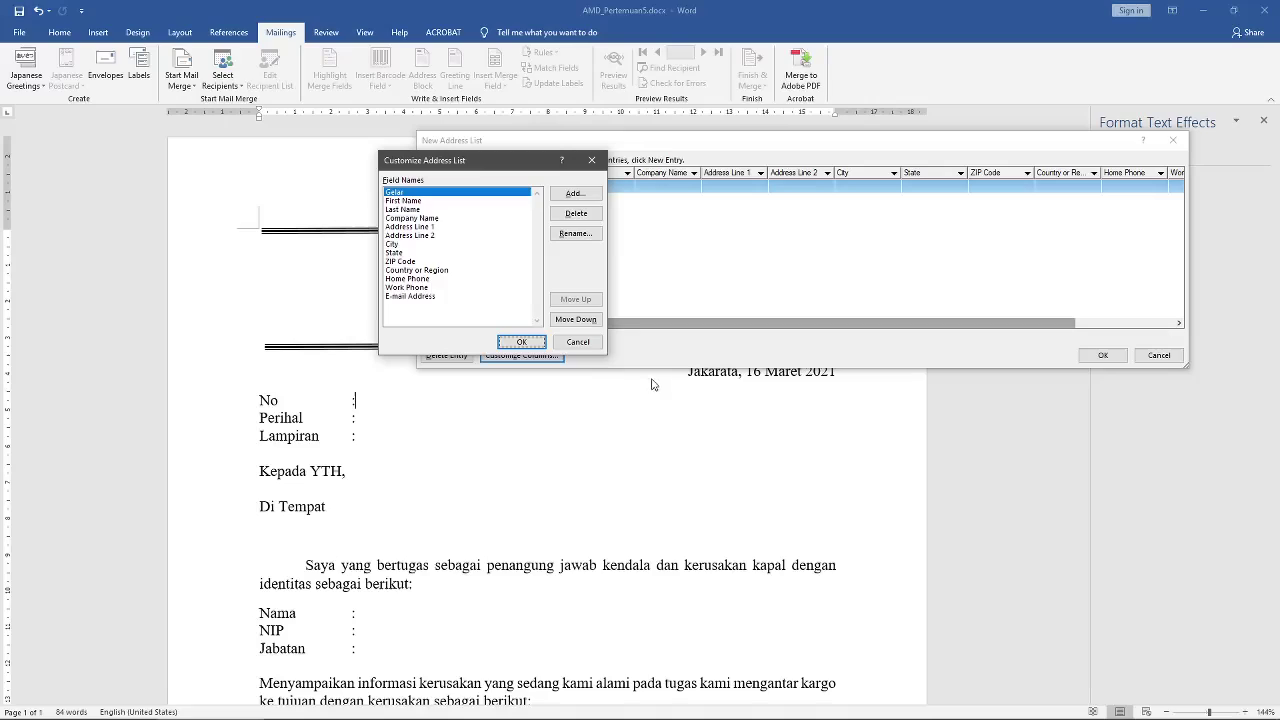
Step: Delete the Gelar field and the other default fields, confirming each deletion
{"action": "left_click", "coordinate": [586, 222]}
{"action": "left_click", "coordinate": [628, 406]}
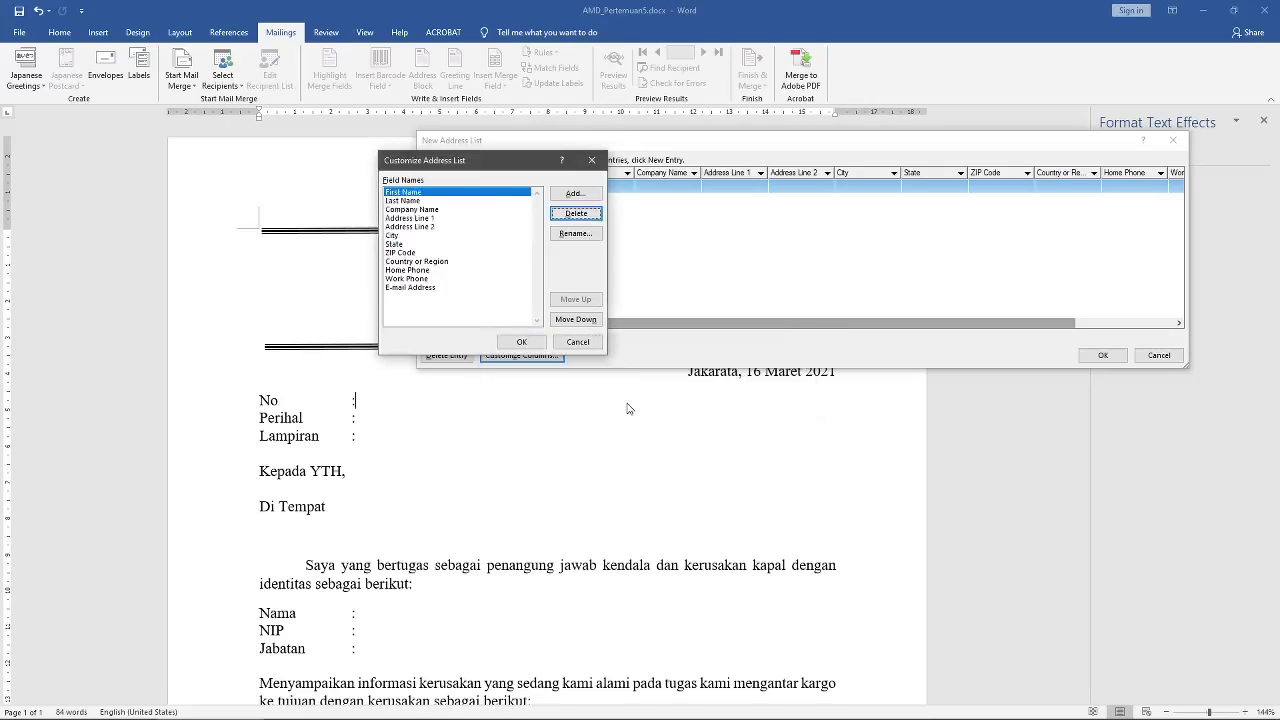
{"action": "left_click", "coordinate": [577, 214]}
{"action": "left_click", "coordinate": [615, 404]}
{"action": "left_click", "coordinate": [577, 213]}
{"action": "left_click", "coordinate": [617, 403]}
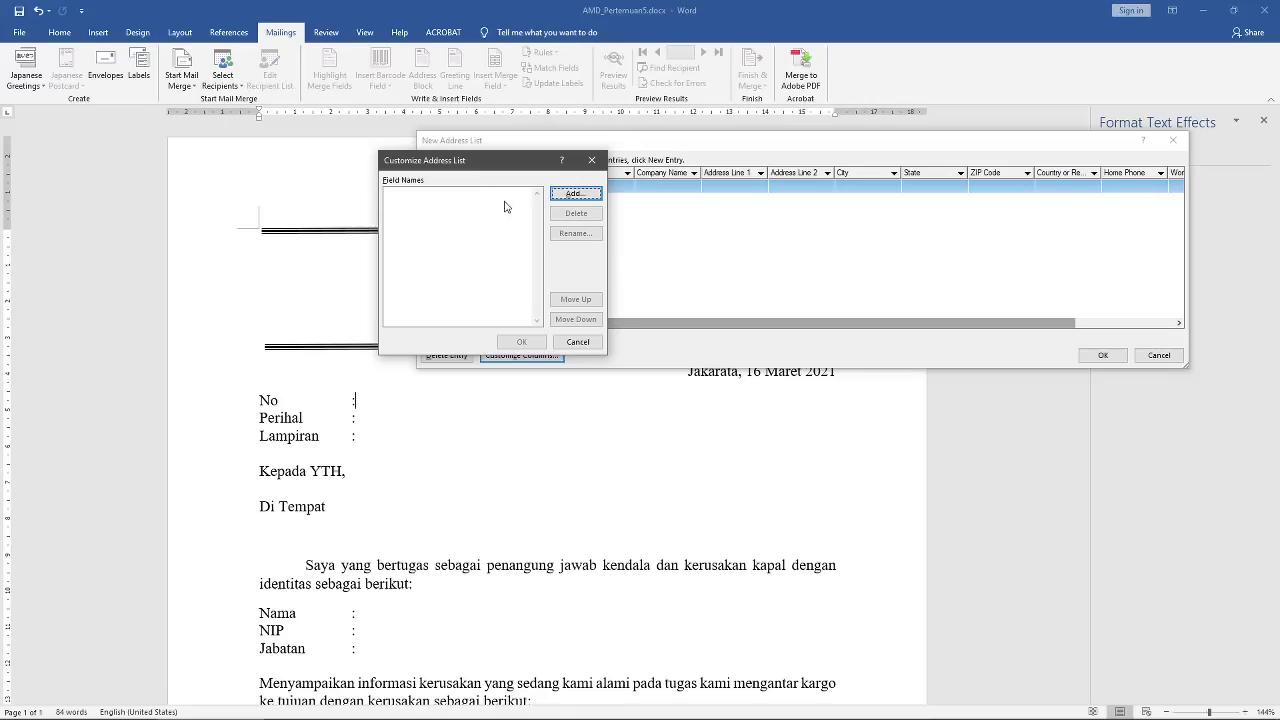
Step: Add the recipient fields No, Perihal and Kepada
{"action": "left_click", "coordinate": [576, 193]}
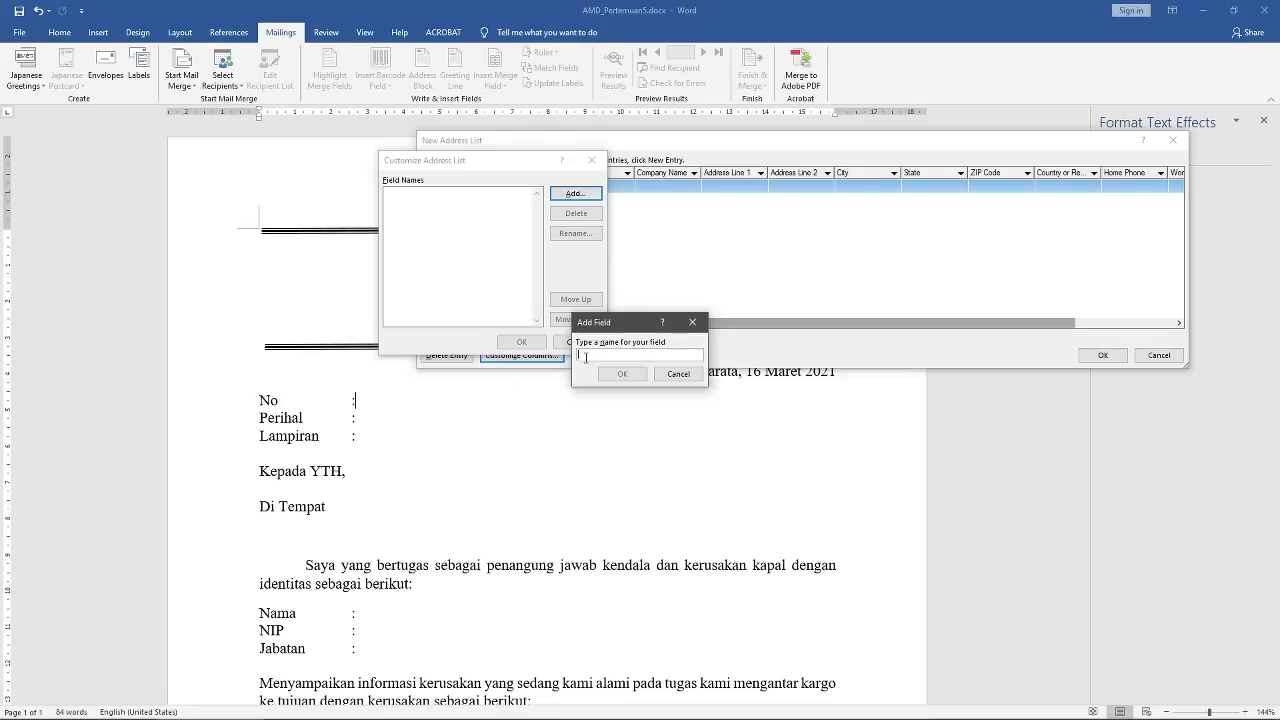
{"action": "type", "text": "No"}
{"action": "left_click", "coordinate": [619, 376]}
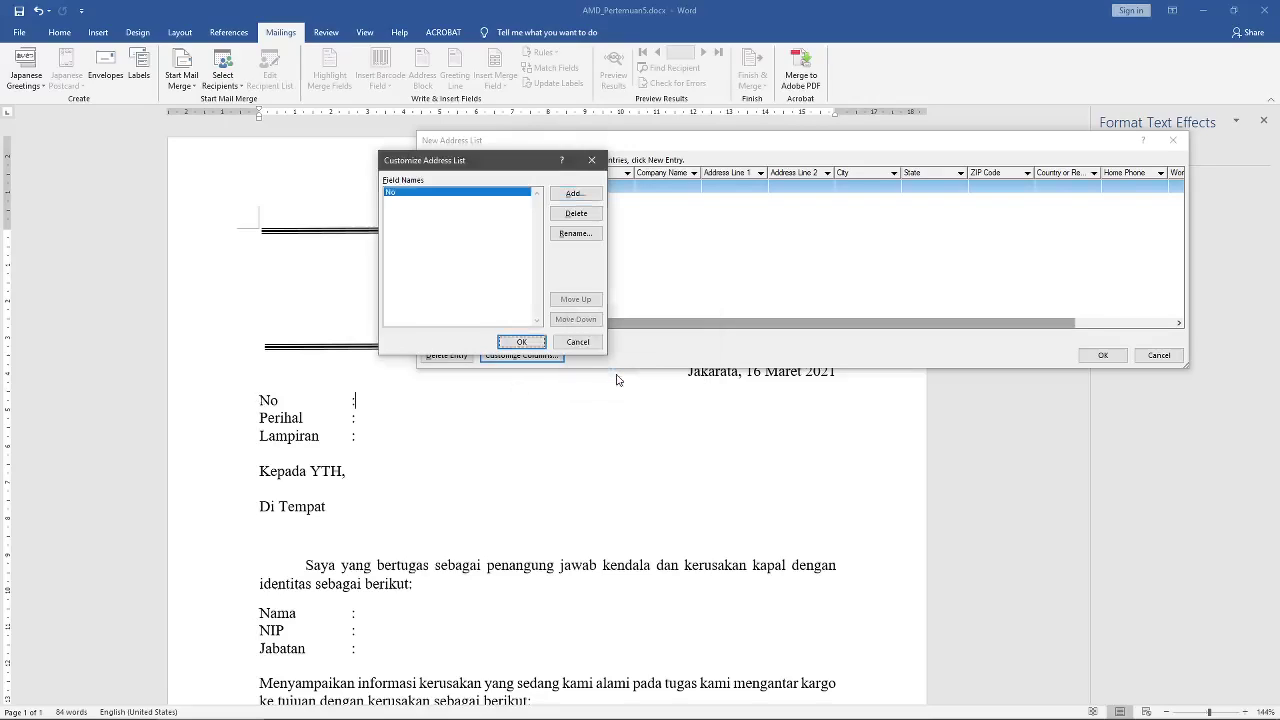
{"action": "left_click", "coordinate": [574, 194]}
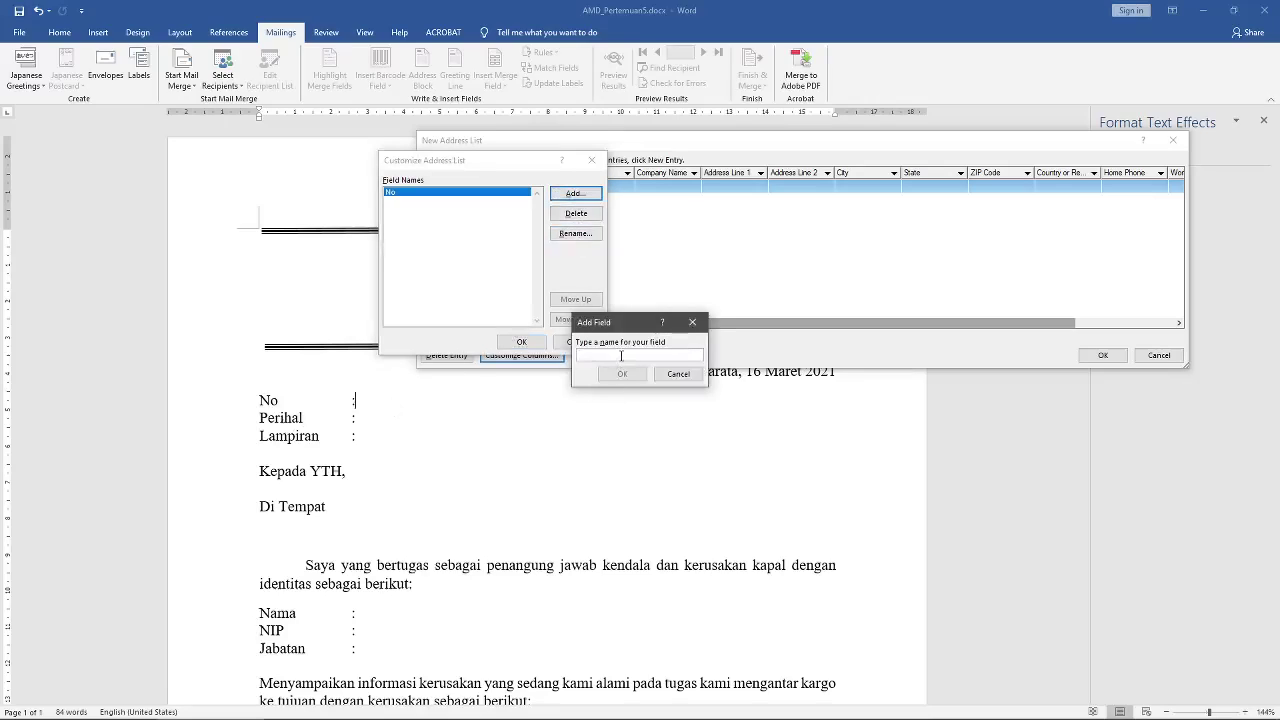
{"action": "type", "text": "Perihal"}
{"action": "left_click", "coordinate": [621, 374]}
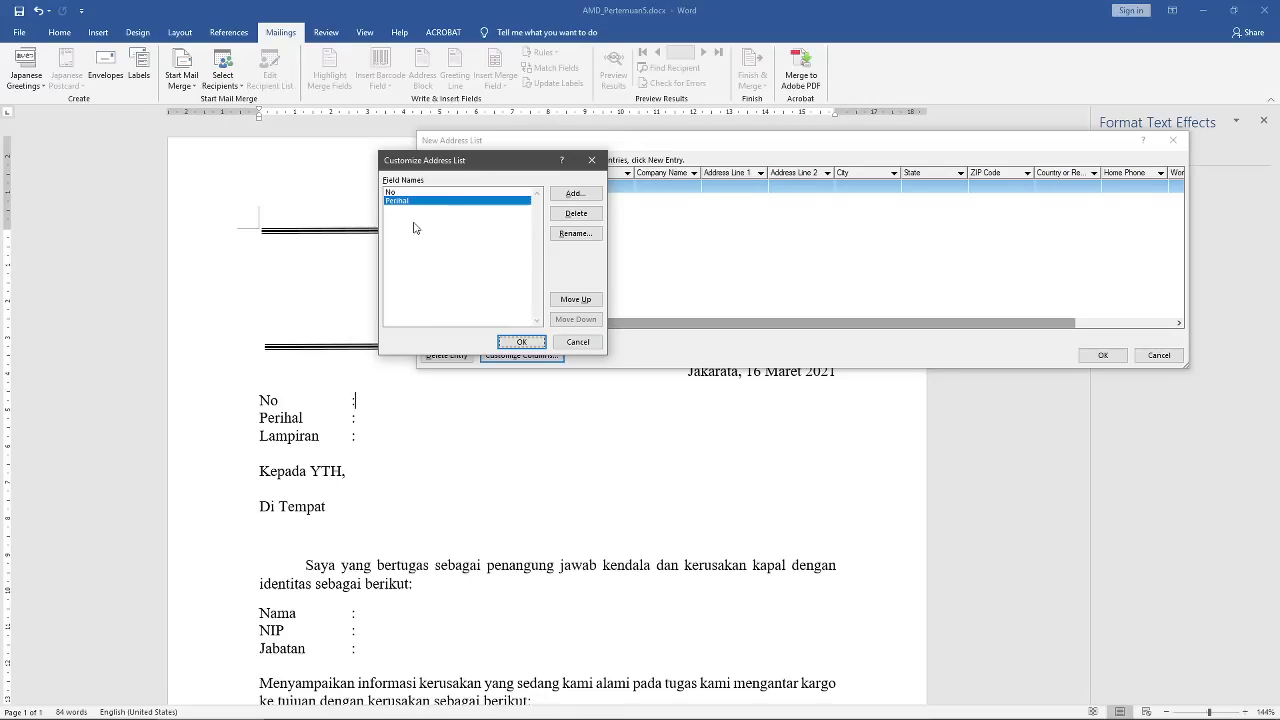
{"action": "left_click", "coordinate": [575, 193]}
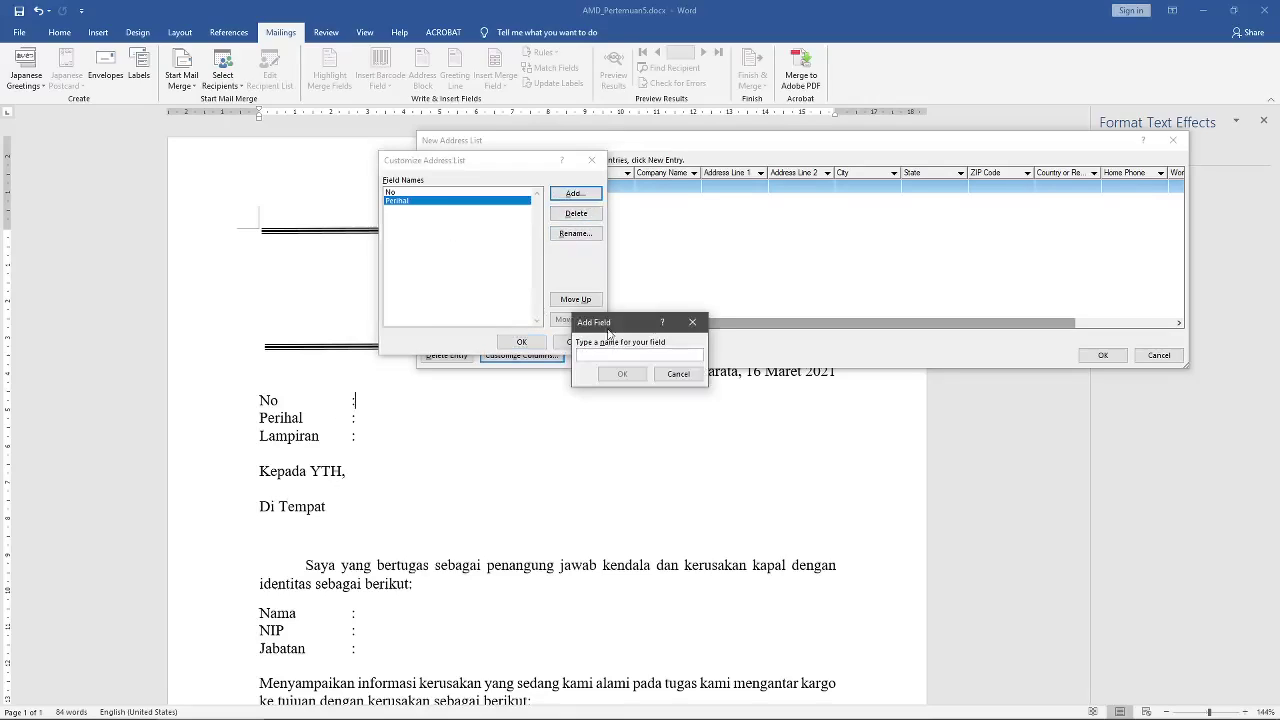
{"action": "type", "text": "k"}
{"action": "left_click", "coordinate": [620, 374]}
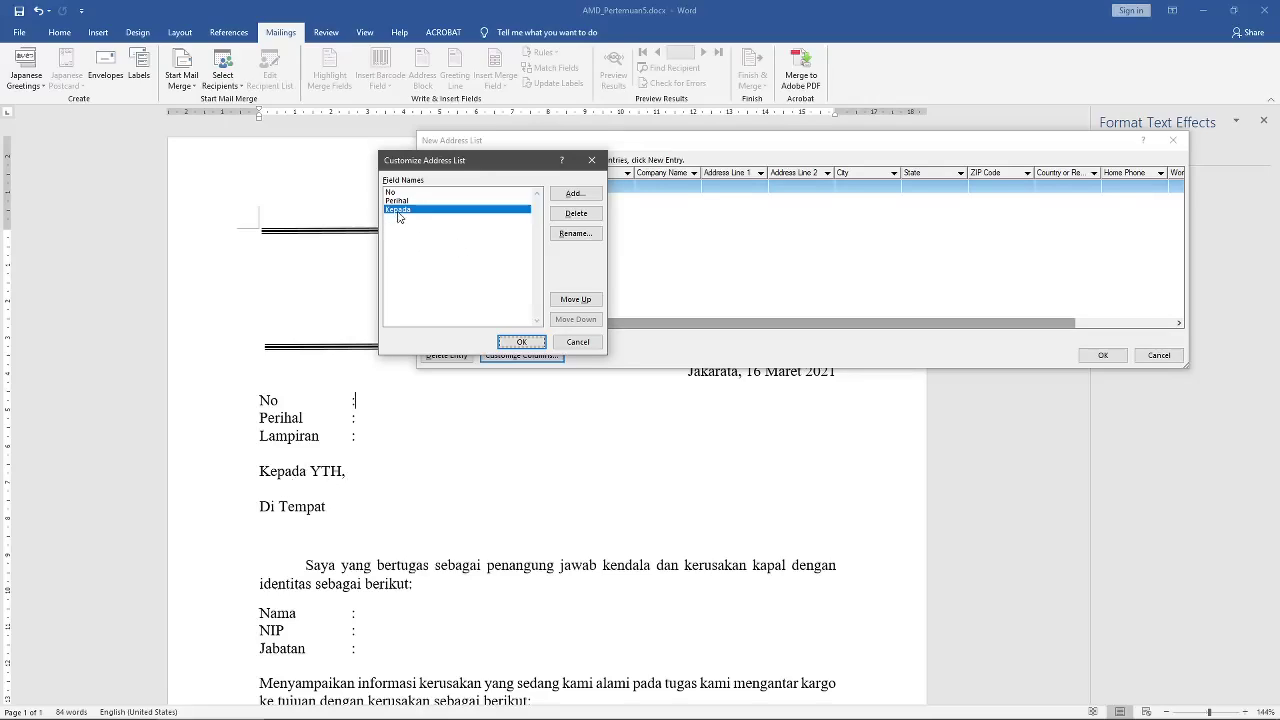
{"action": "left_click", "coordinate": [575, 236]}
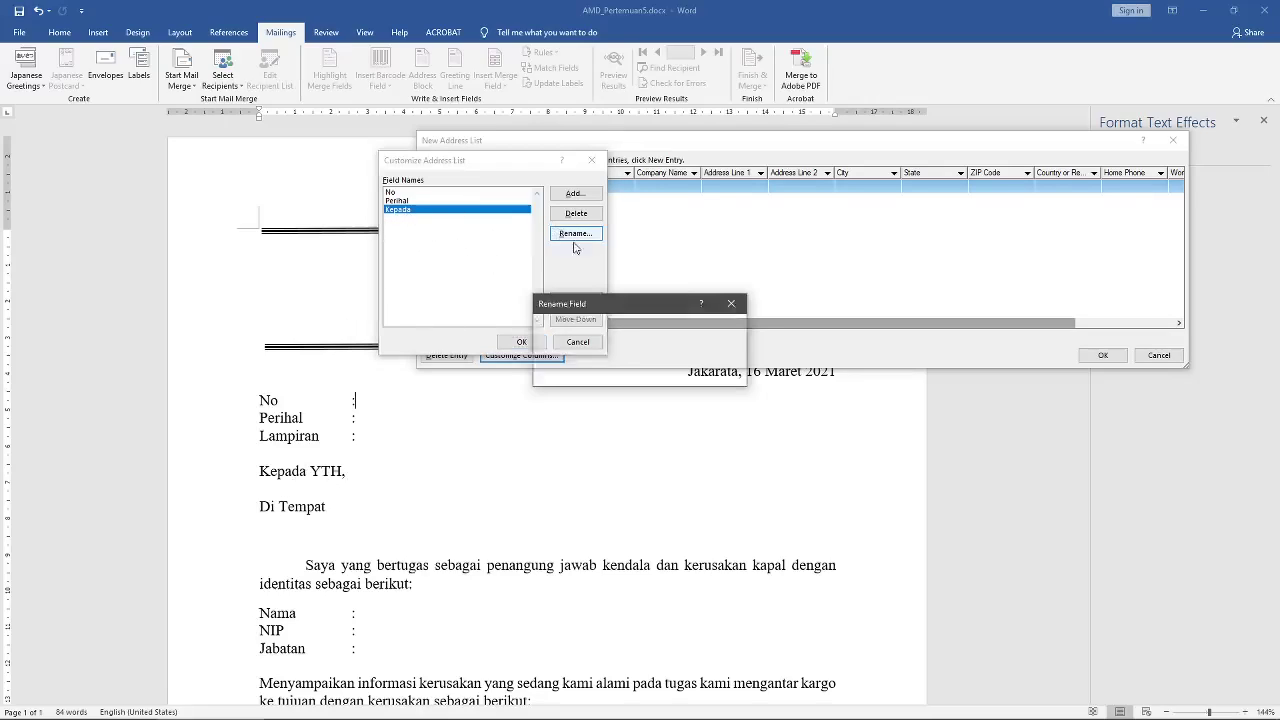
{"action": "left_click", "coordinate": [717, 373]}
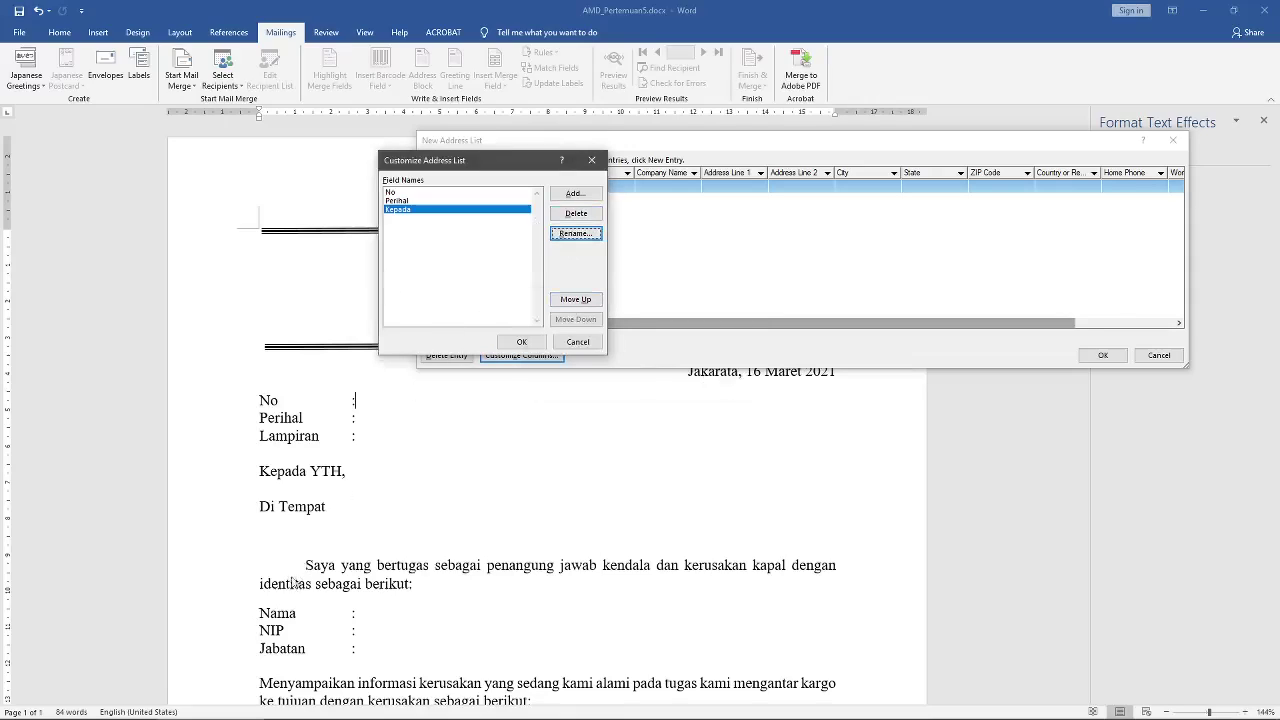
Step: Add the recipient fields Nama, NIP and Jabatan
{"action": "left_click", "coordinate": [576, 193]}
{"action": "type", "text": "nama"}
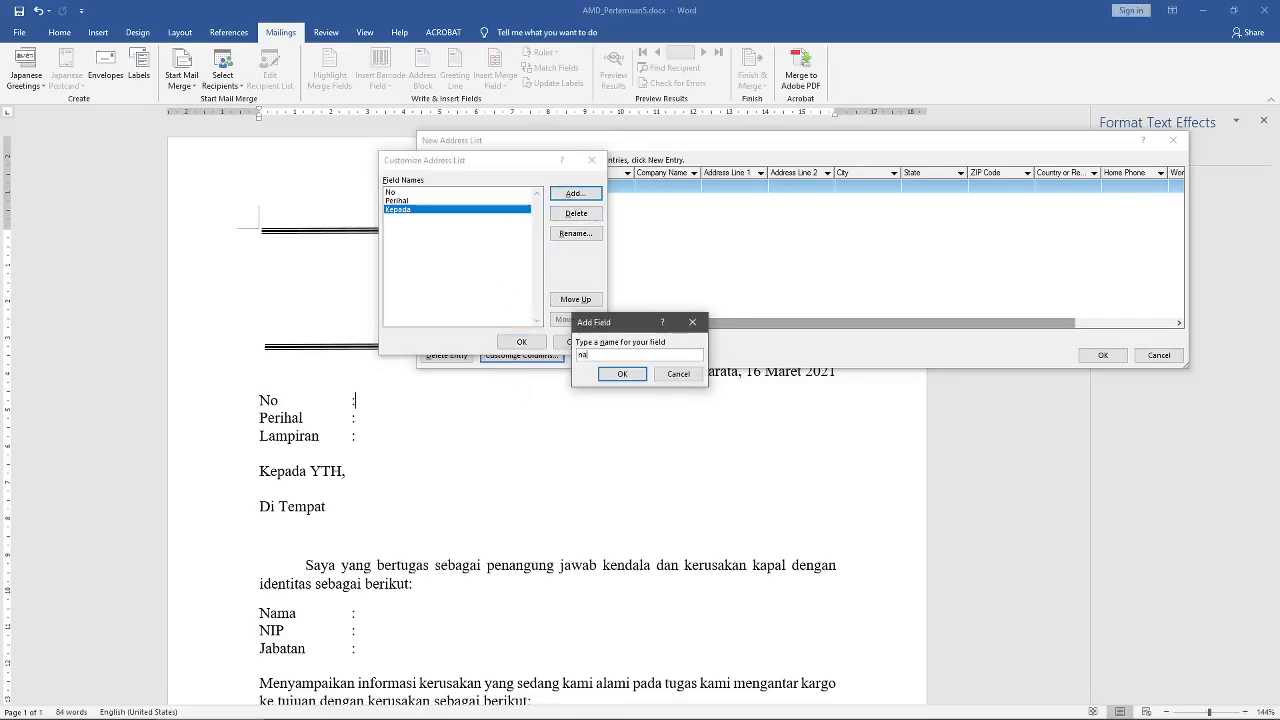
{"action": "double_click", "coordinate": [613, 354]}
{"action": "type", "text": "N"}
{"action": "left_click", "coordinate": [622, 374]}
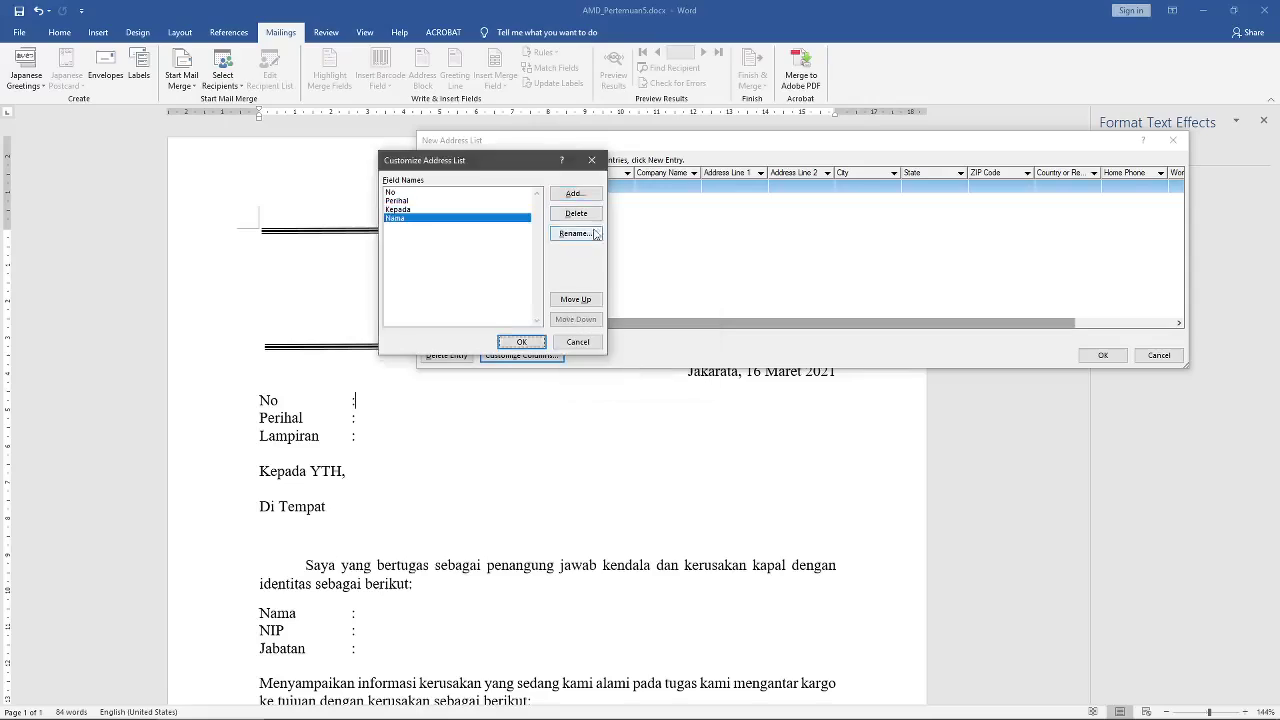
{"action": "left_click", "coordinate": [575, 193]}
{"action": "type", "text": "N"}
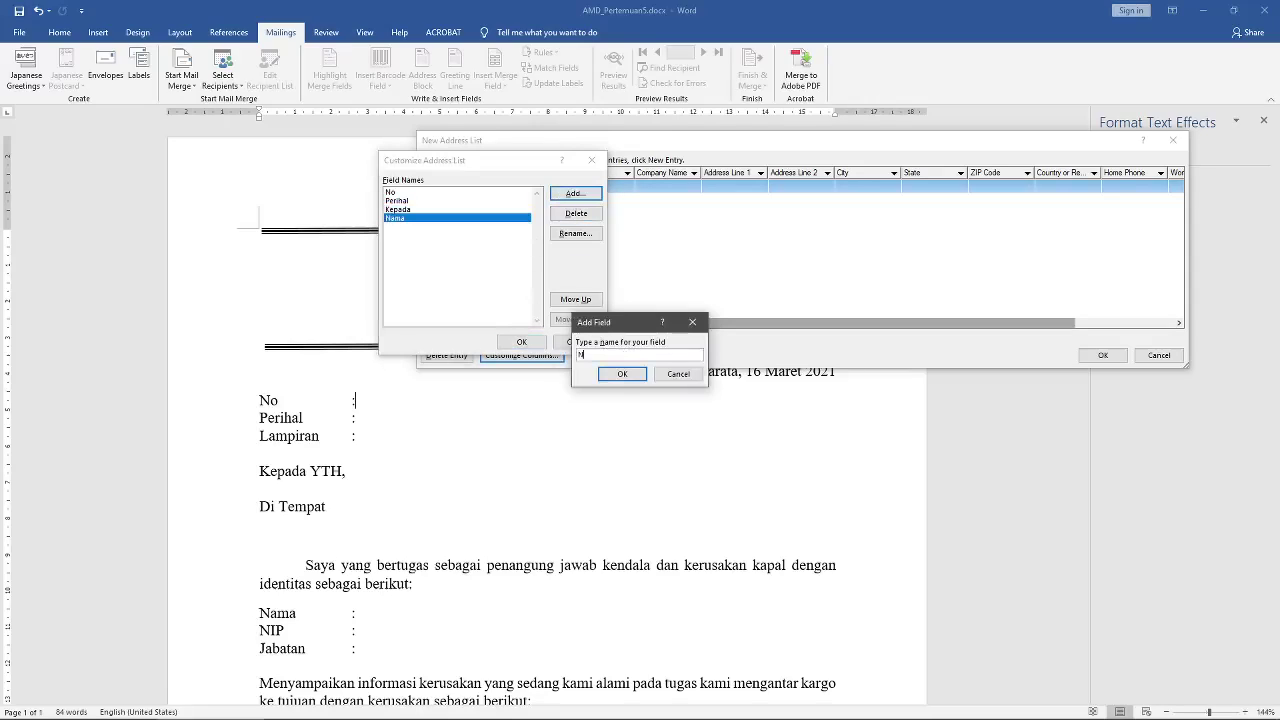
{"action": "type", "text": "IP"}
{"action": "left_click", "coordinate": [622, 374]}
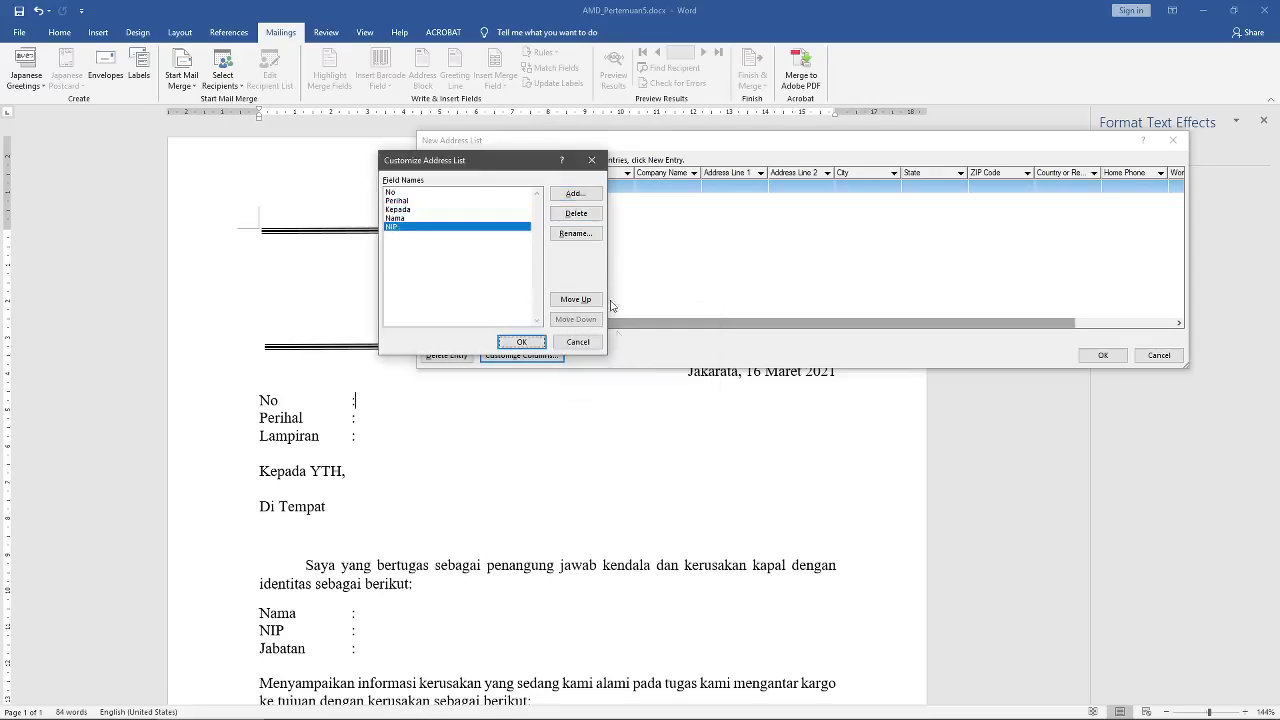
{"action": "left_click", "coordinate": [575, 193]}
{"action": "type", "text": "Jabatan"}
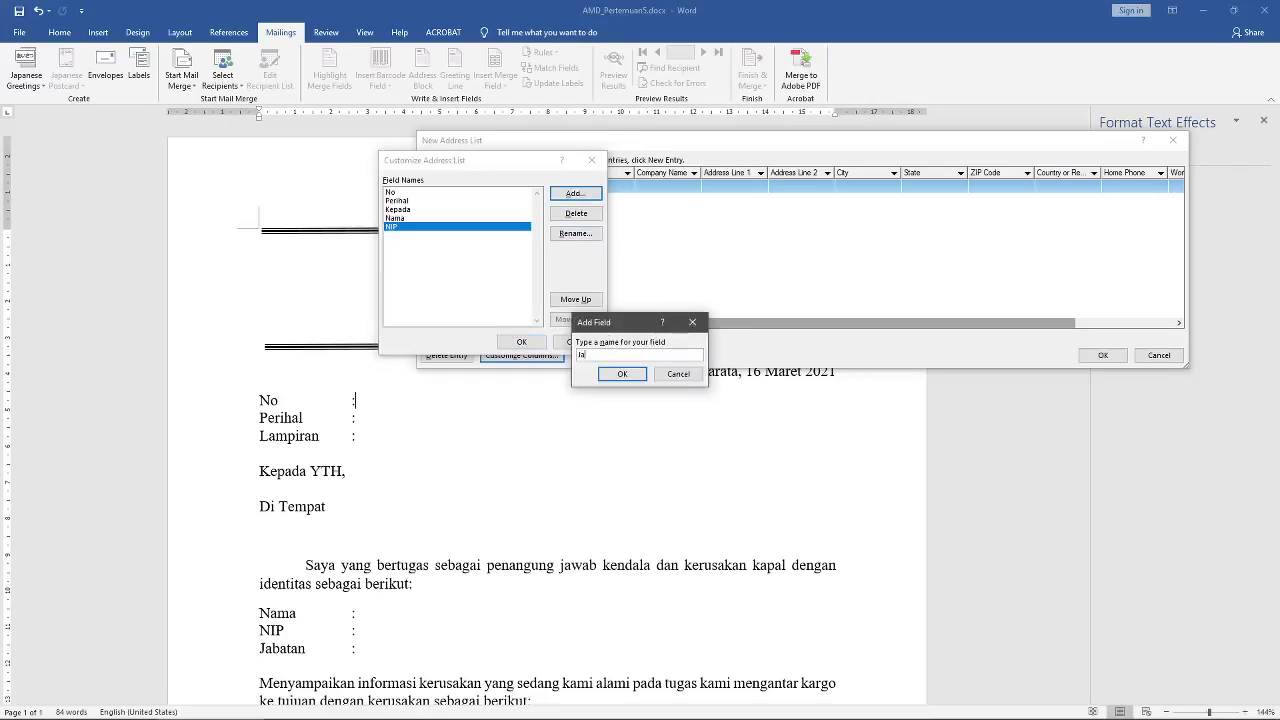
{"action": "left_click", "coordinate": [622, 376]}
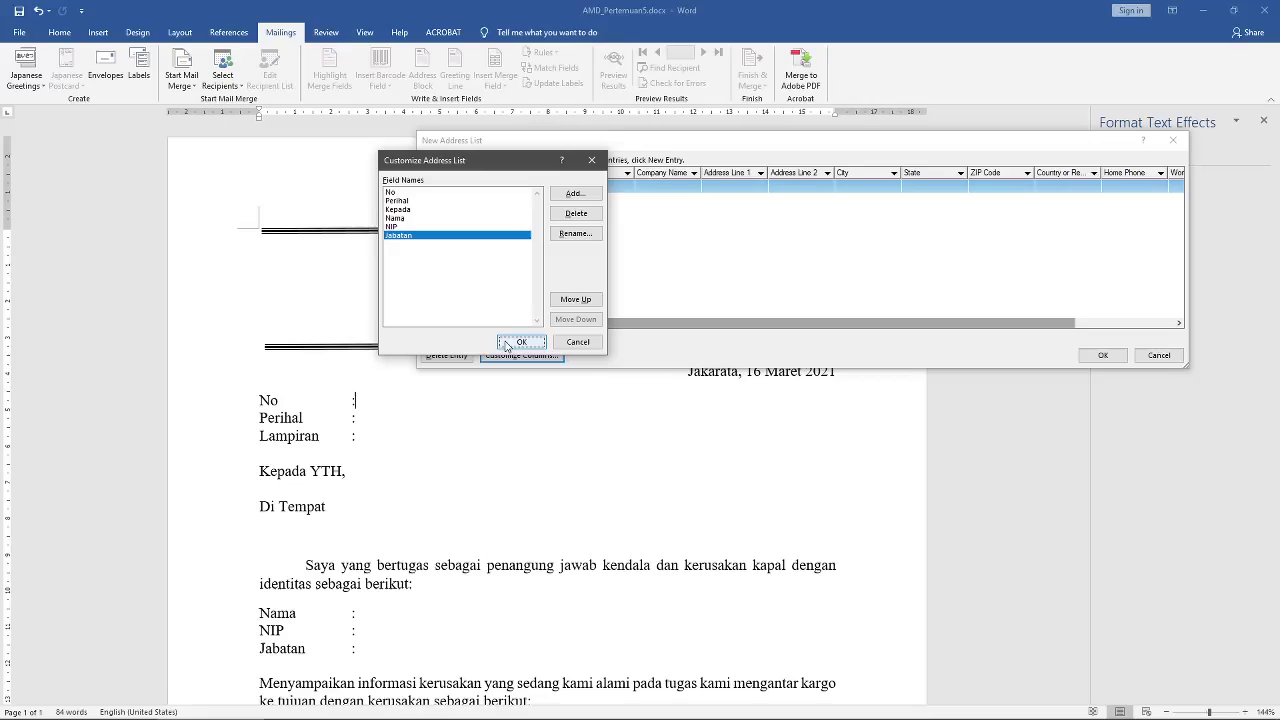
Step: Finish the recipient list and save it as 'Surat laporan kerusakan' in My Data Sources
{"action": "left_click", "coordinate": [520, 342]}
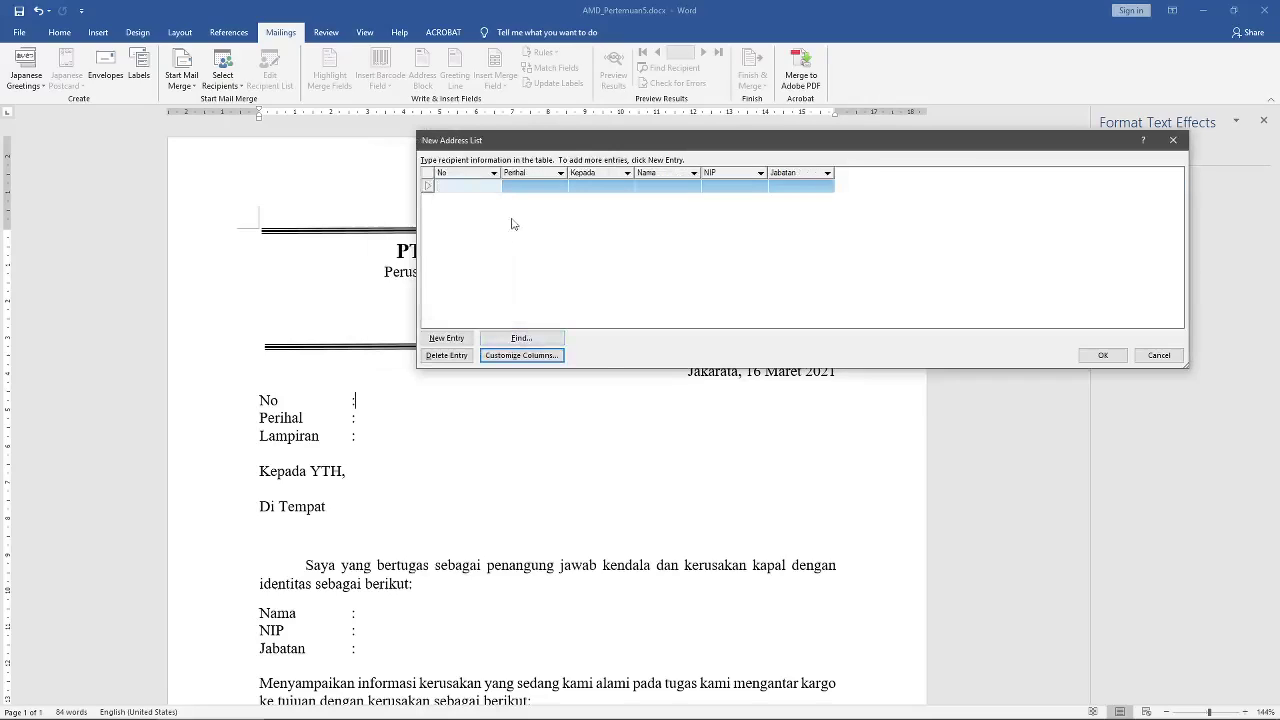
{"action": "left_click_drag", "start_coordinate": [580, 148], "coordinate": [519, 115]}
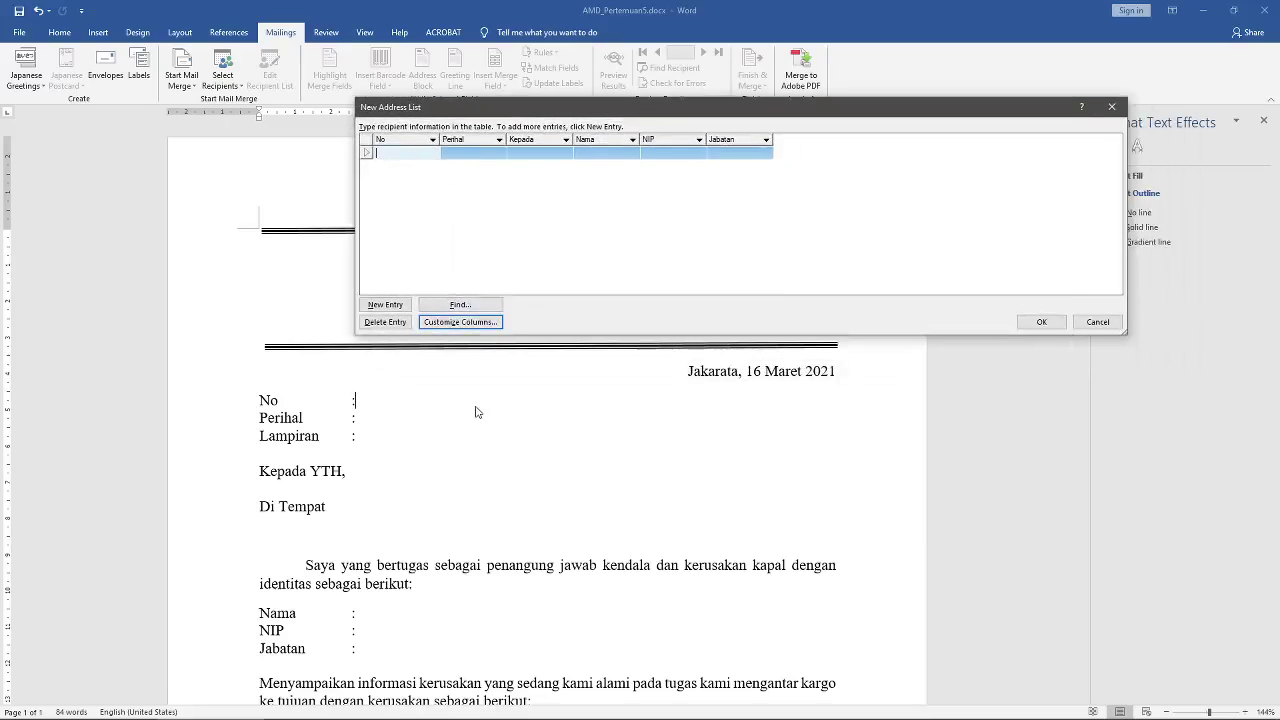
{"action": "left_click", "coordinate": [1035, 322]}
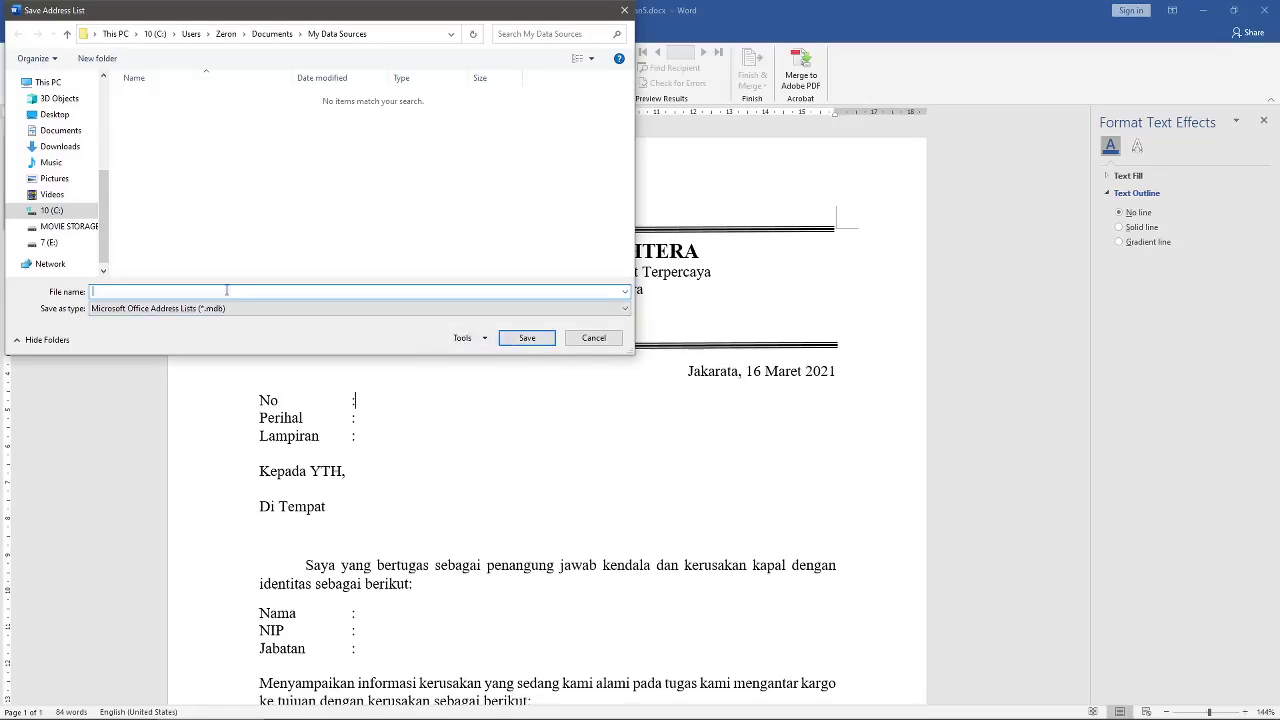
{"action": "left_click_drag", "start_coordinate": [318, 16], "coordinate": [583, 116]}
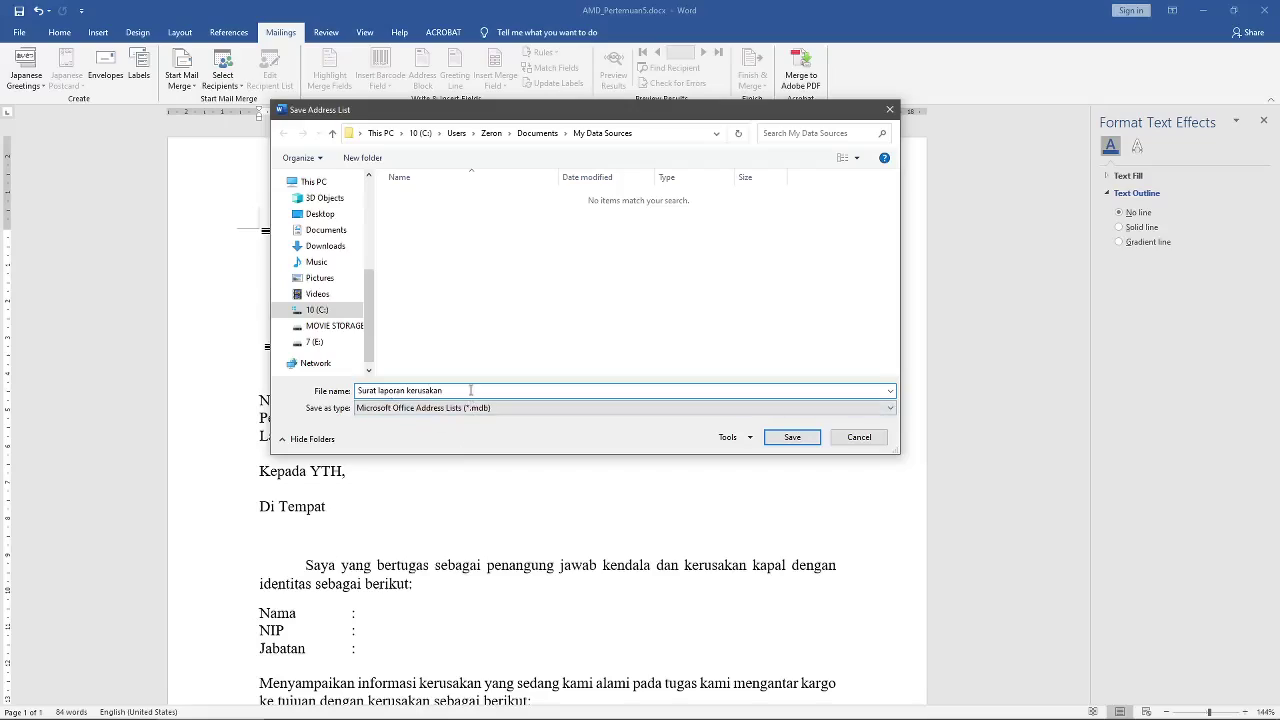
{"action": "key", "text": "ctrl+shift+Left"}
{"action": "key", "text": "ctrl+shift+Left"}
{"action": "key", "text": "ctrl+shift+Left"}
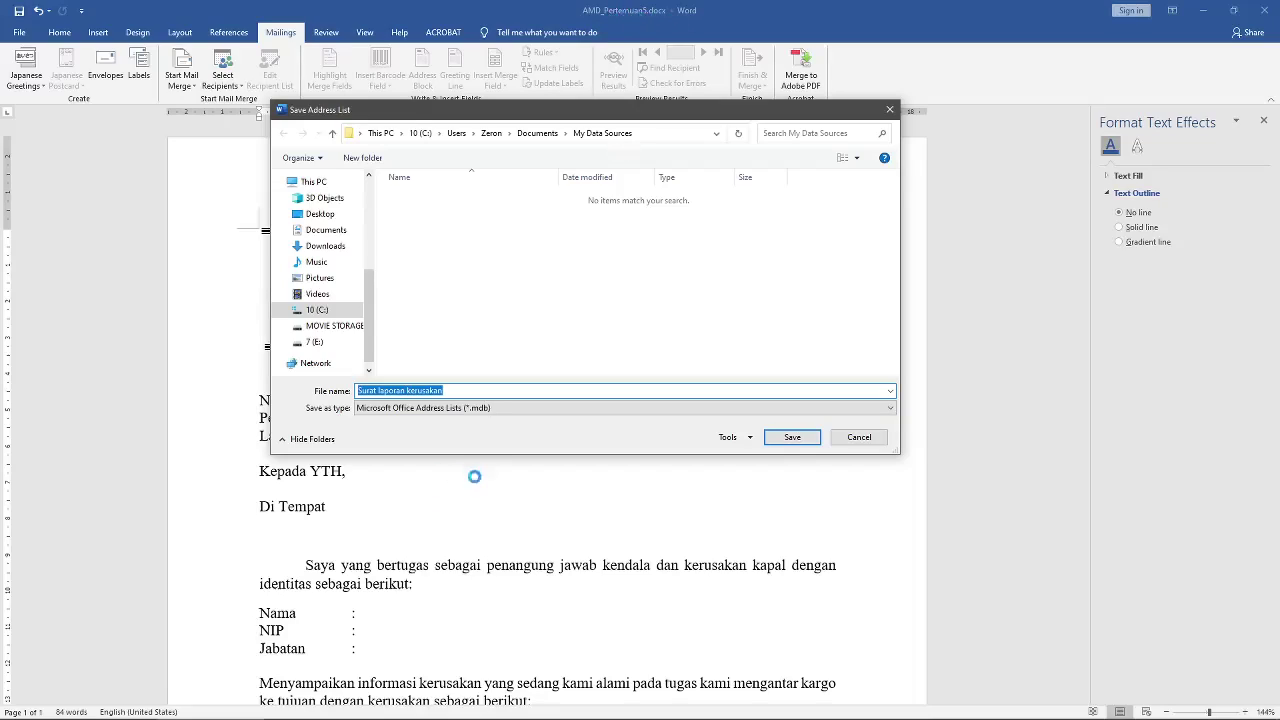
{"action": "left_click", "coordinate": [779, 438]}
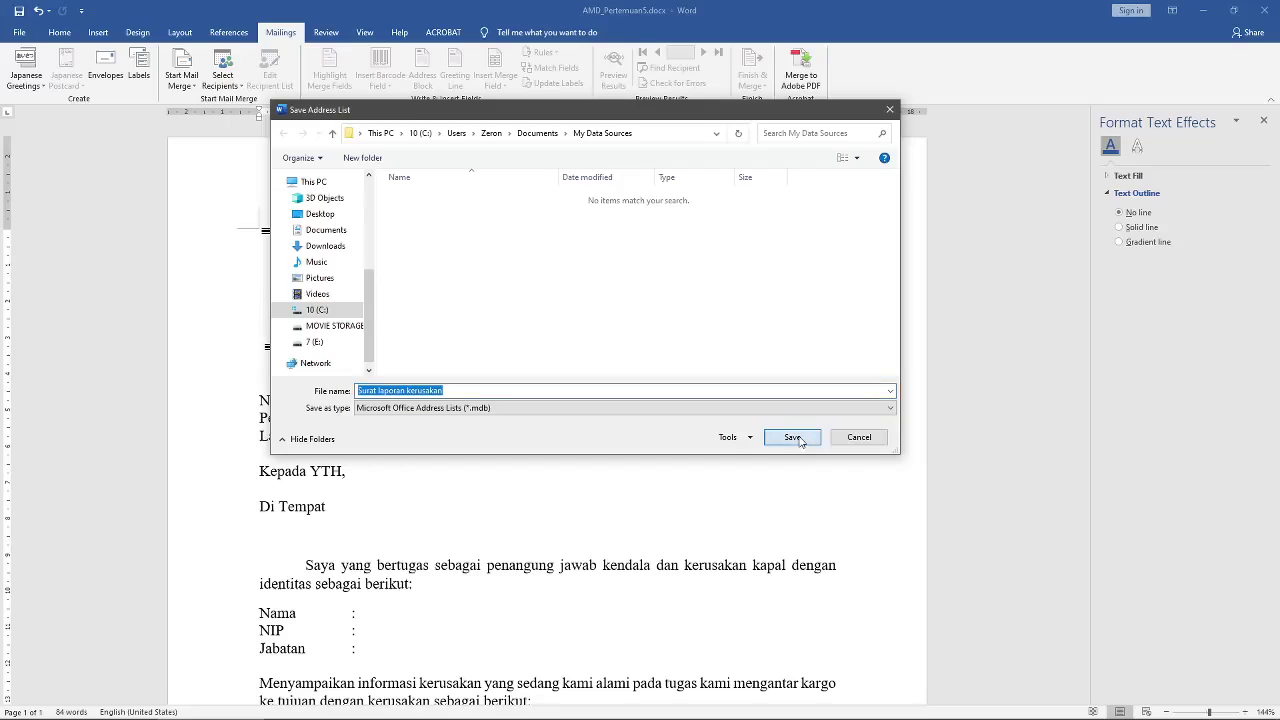
{"action": "scroll", "coordinate": [628, 434], "scroll_direction": "down", "scroll_amount": 7}
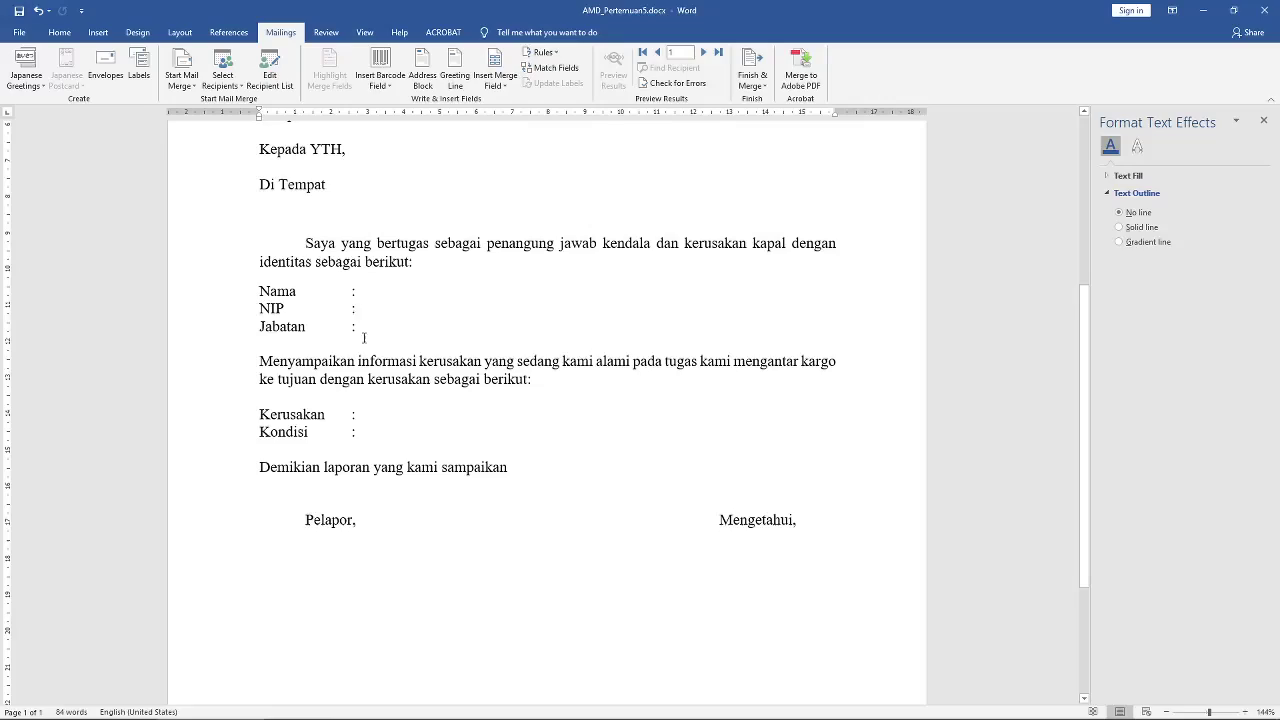
{"action": "scroll", "coordinate": [364, 338], "scroll_direction": "up", "scroll_amount": 2}
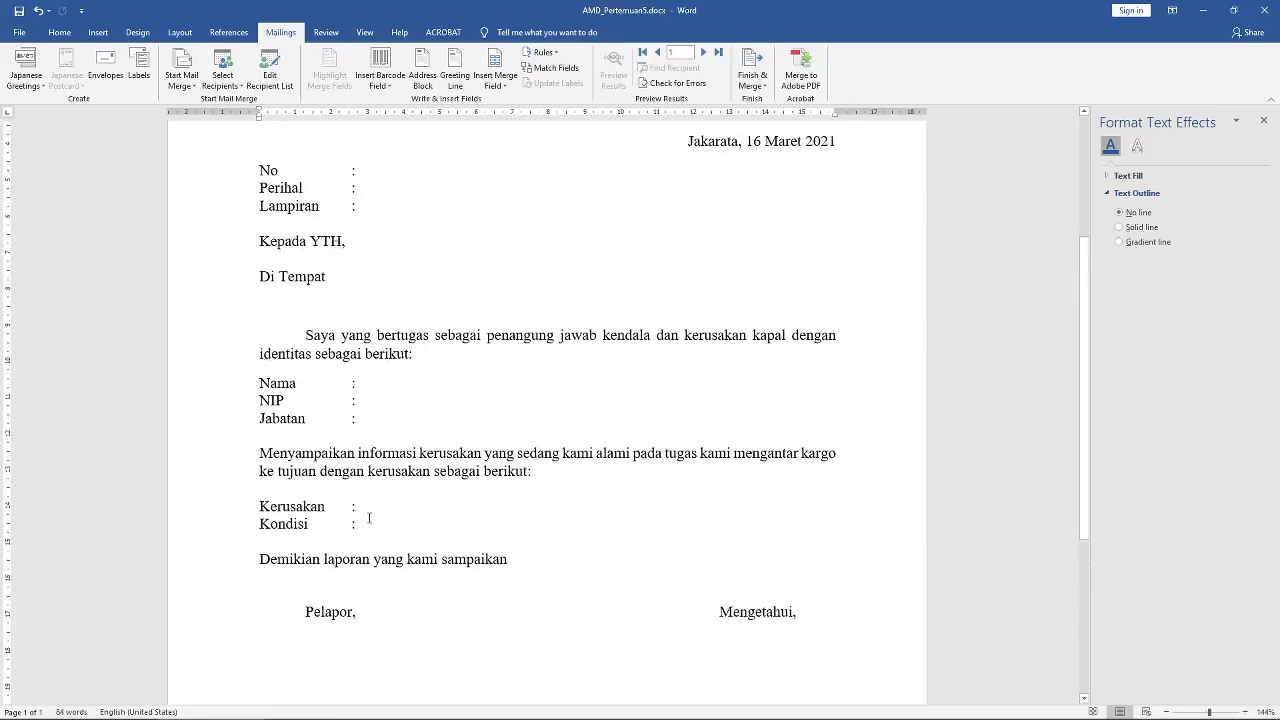
{"action": "left_click_drag", "start_coordinate": [369, 518], "coordinate": [241, 508]}
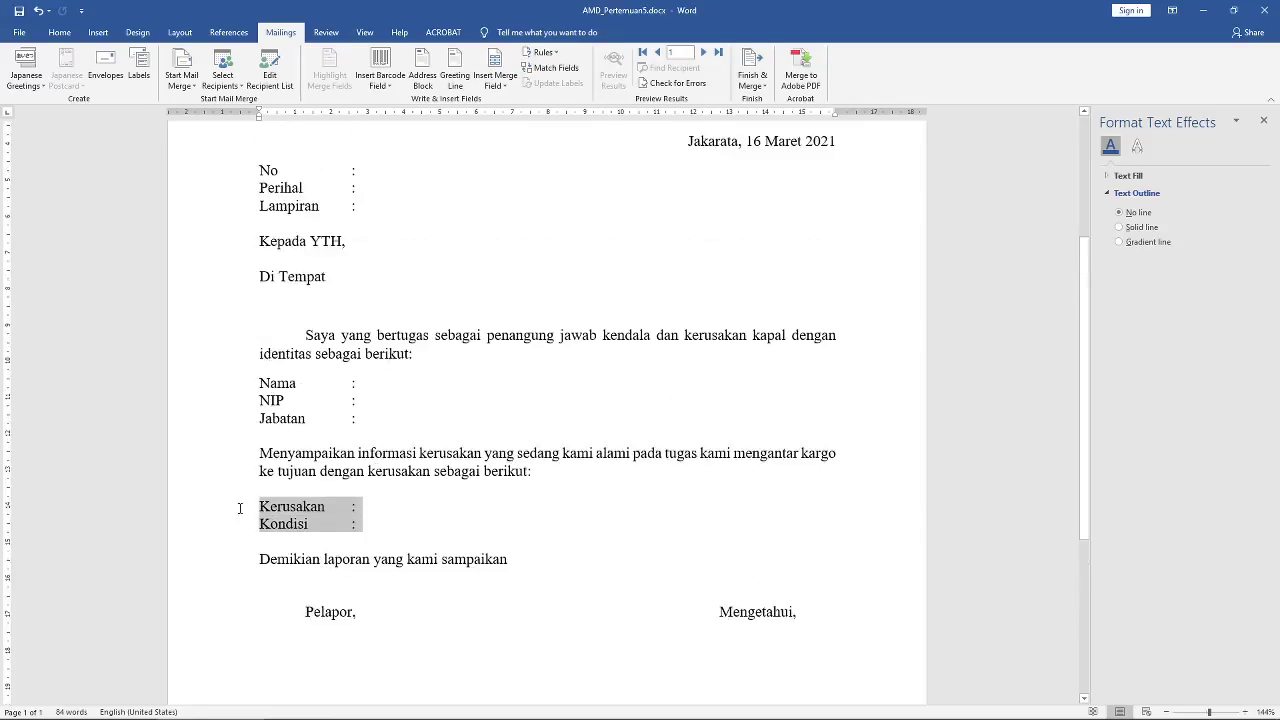
{"action": "left_click", "coordinate": [388, 524]}
{"action": "left_click_drag", "start_coordinate": [308, 514], "coordinate": [362, 525]}
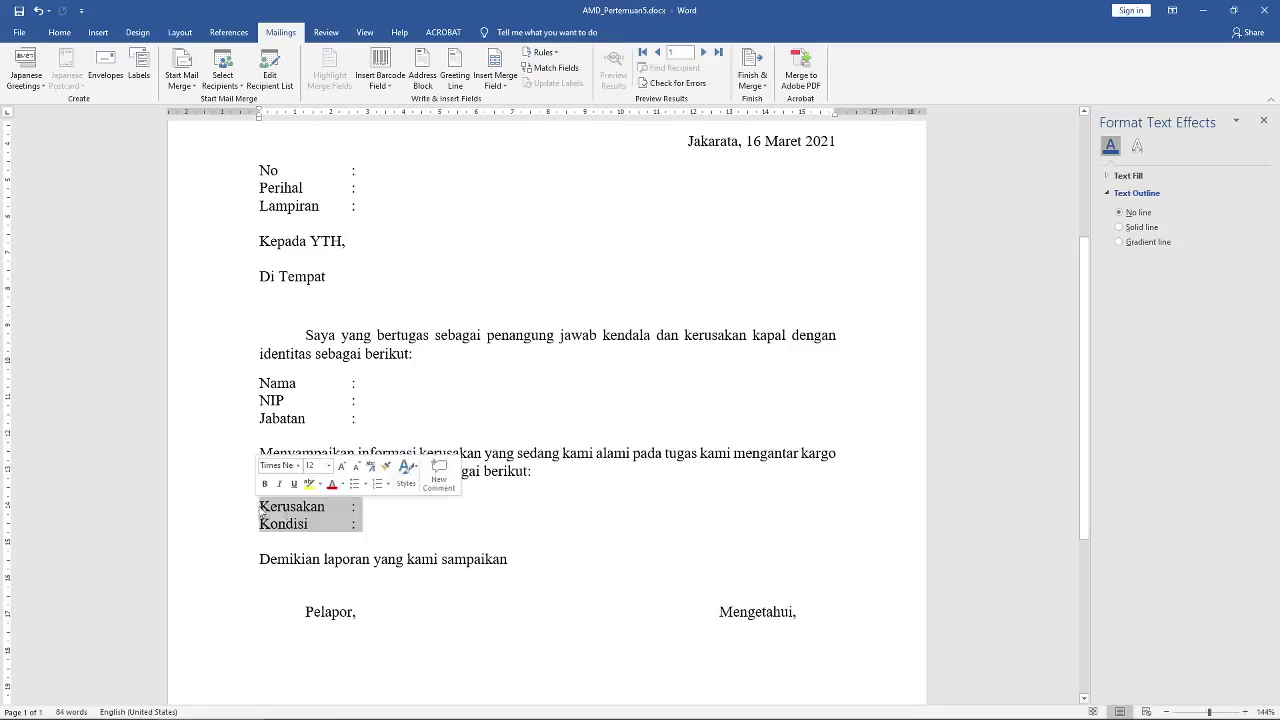
{"action": "left_click", "coordinate": [390, 529]}
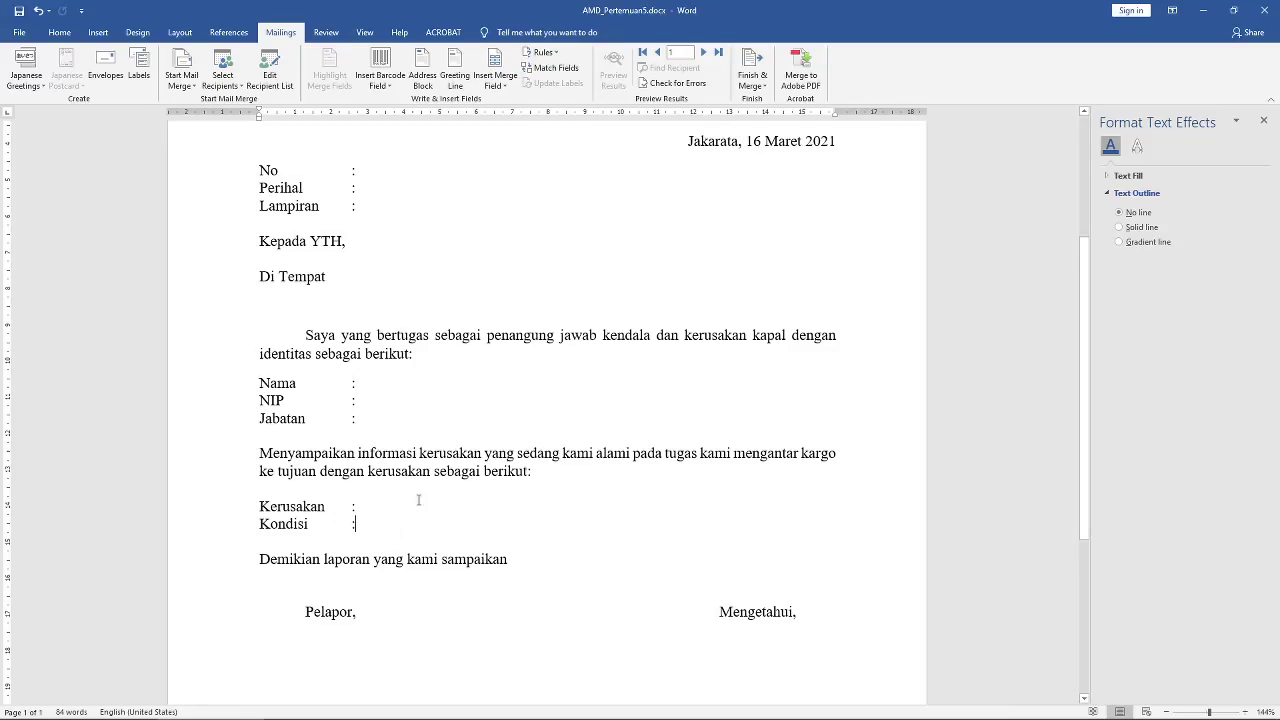
{"action": "scroll", "coordinate": [421, 506], "scroll_direction": "up", "scroll_amount": 3}
{"action": "scroll", "coordinate": [421, 506], "scroll_direction": "down", "scroll_amount": 2}
{"action": "scroll", "coordinate": [421, 506], "scroll_direction": "up", "scroll_amount": 2}
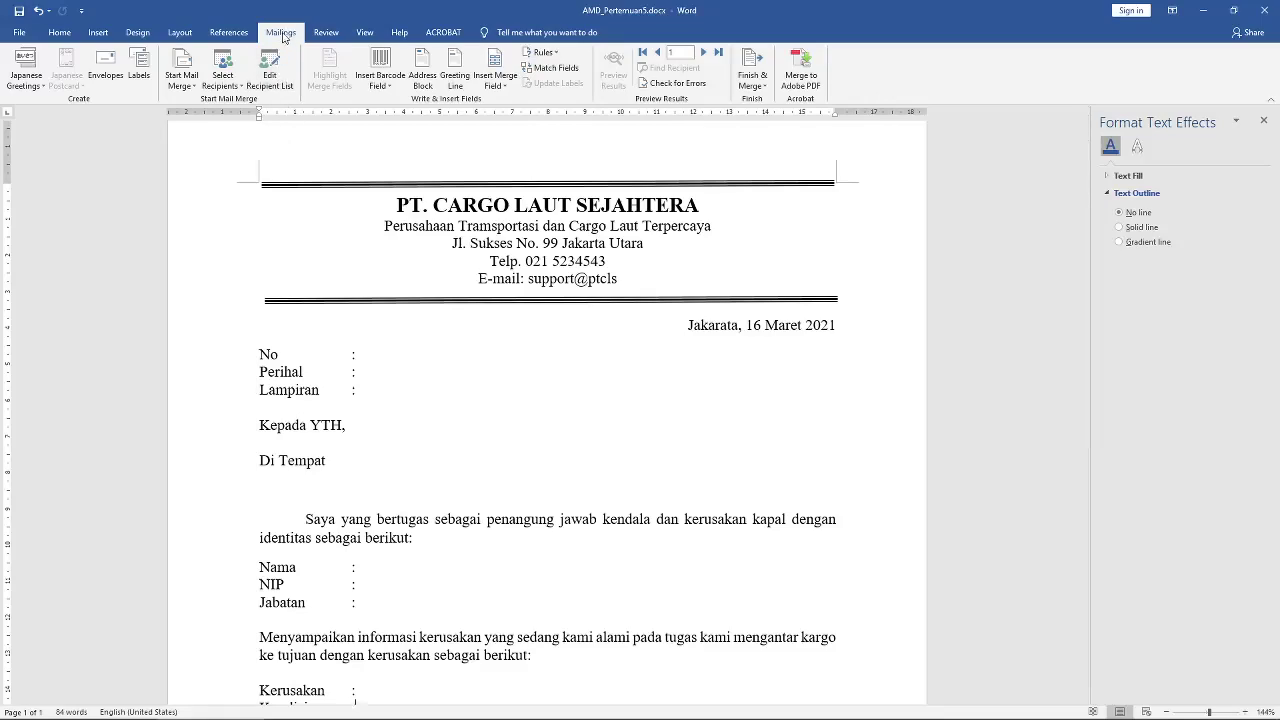
{"action": "left_click", "coordinate": [274, 86]}
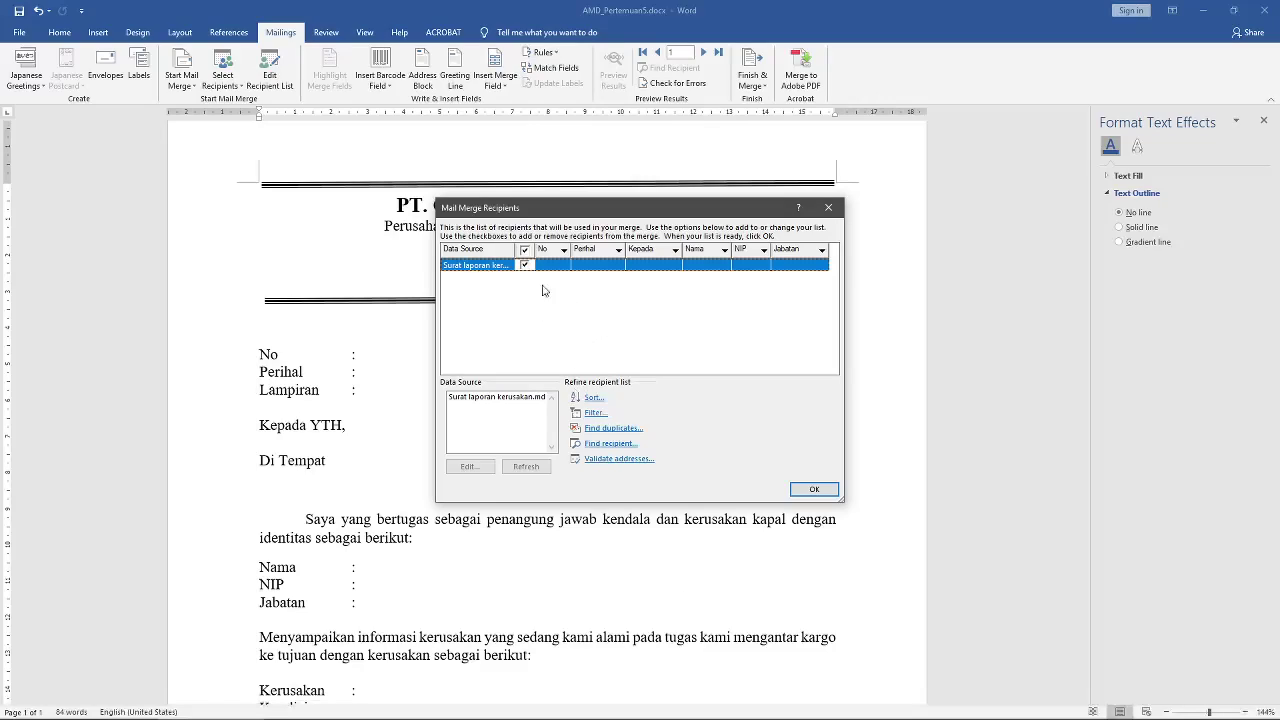
{"action": "left_click", "coordinate": [814, 489]}
{"action": "left_click", "coordinate": [224, 88]}
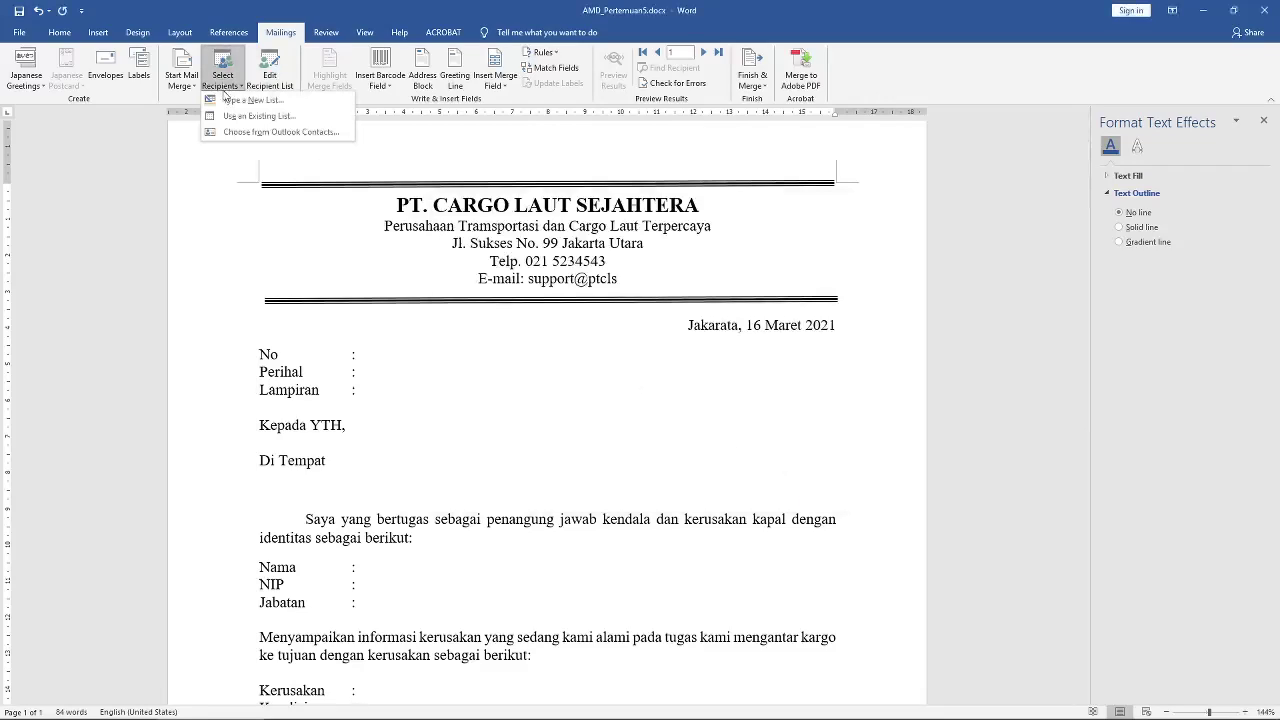
{"action": "left_click", "coordinate": [257, 116]}
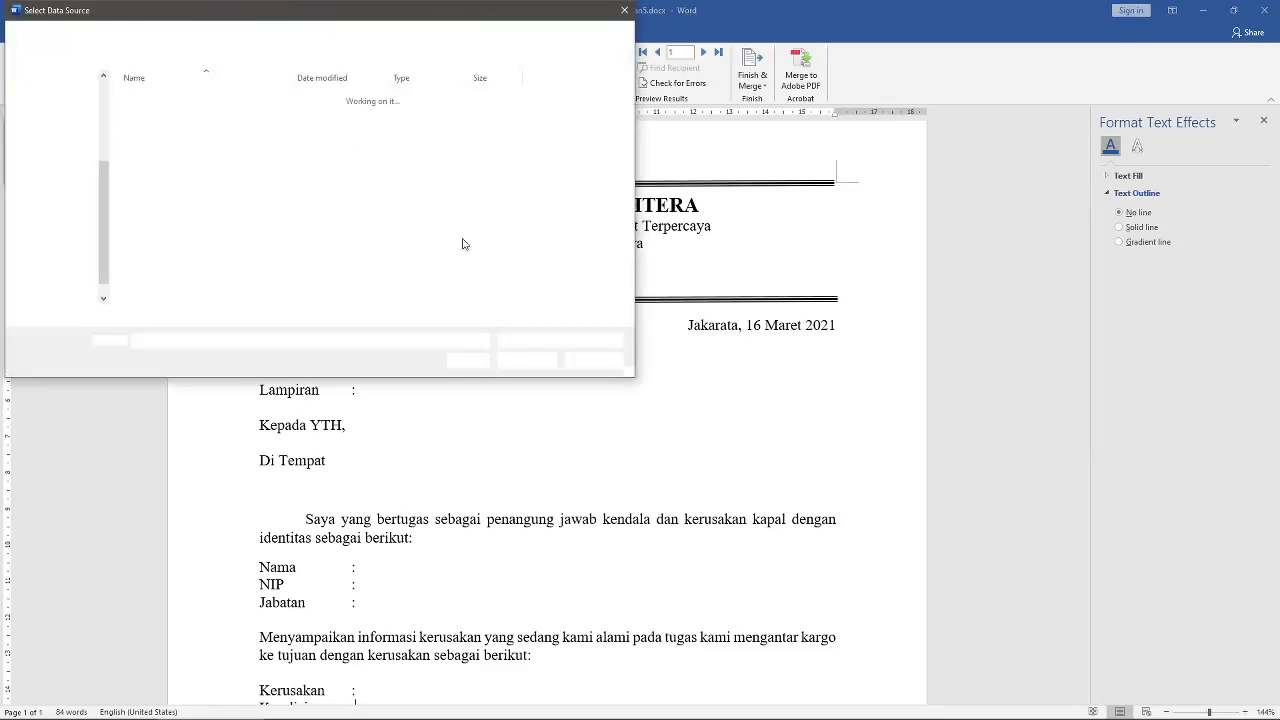
{"action": "left_click", "coordinate": [591, 360]}
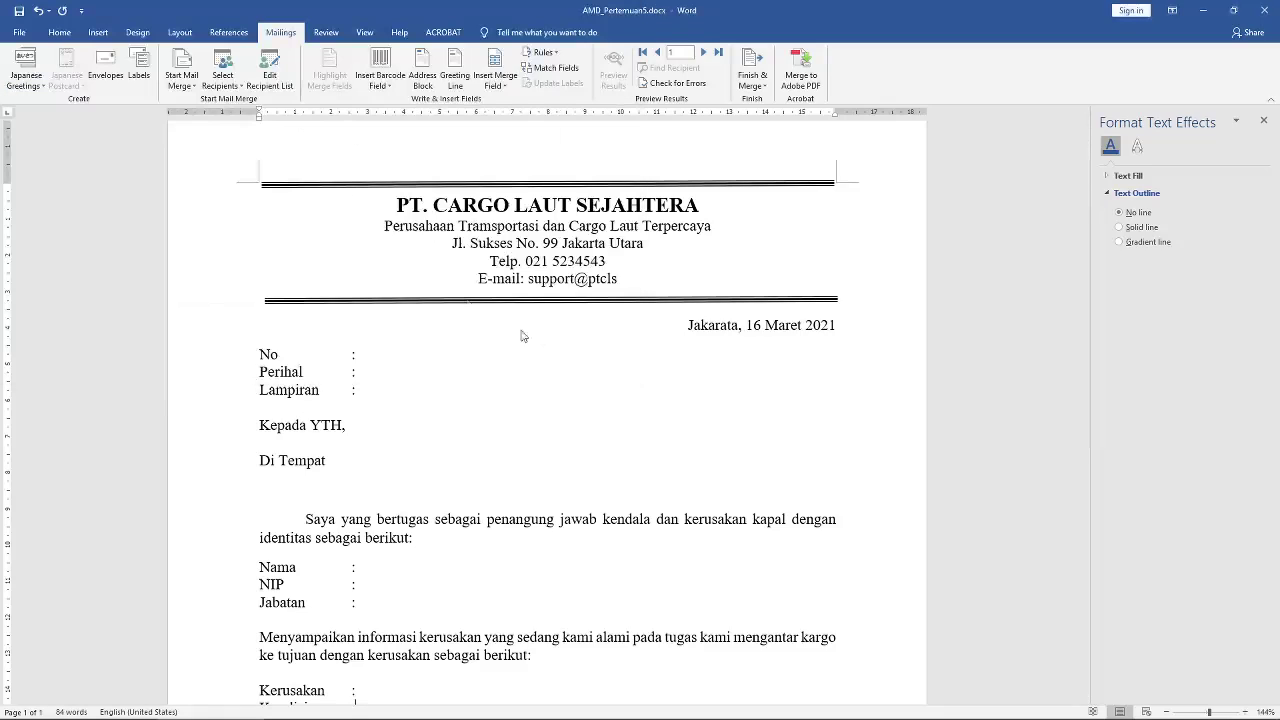
{"action": "left_click", "coordinate": [233, 87]}
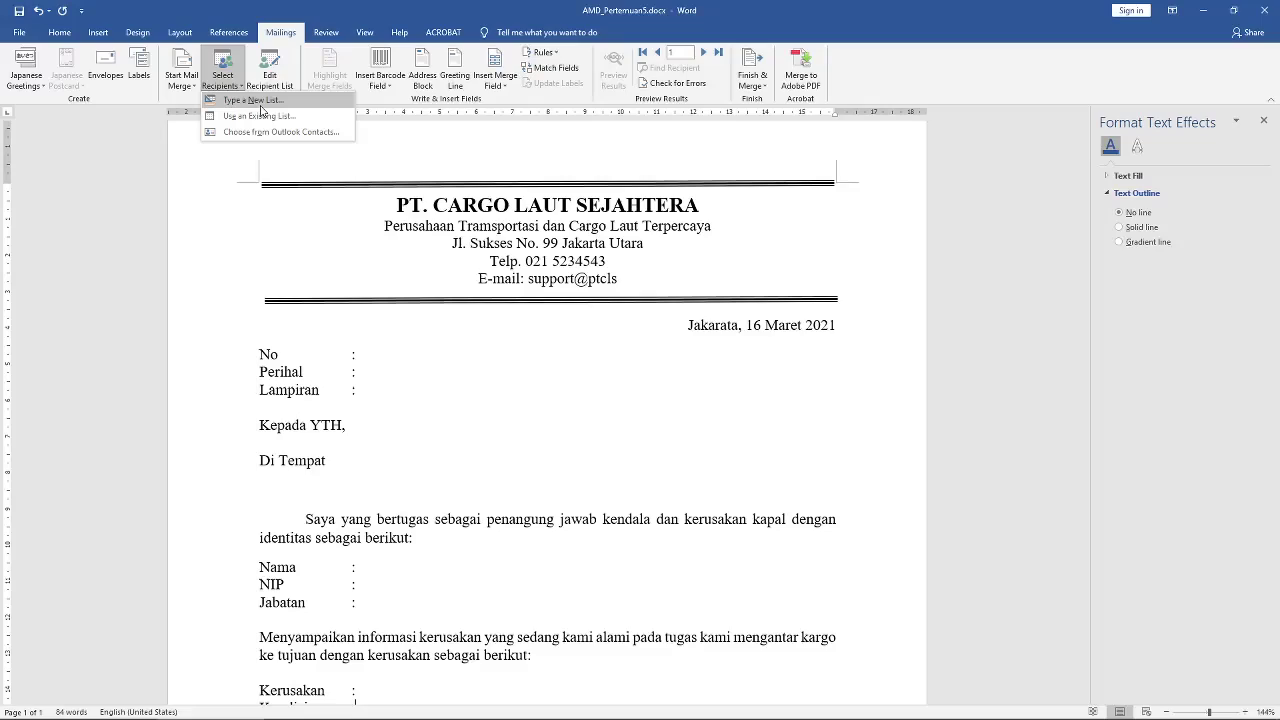
{"action": "left_click", "coordinate": [258, 100]}
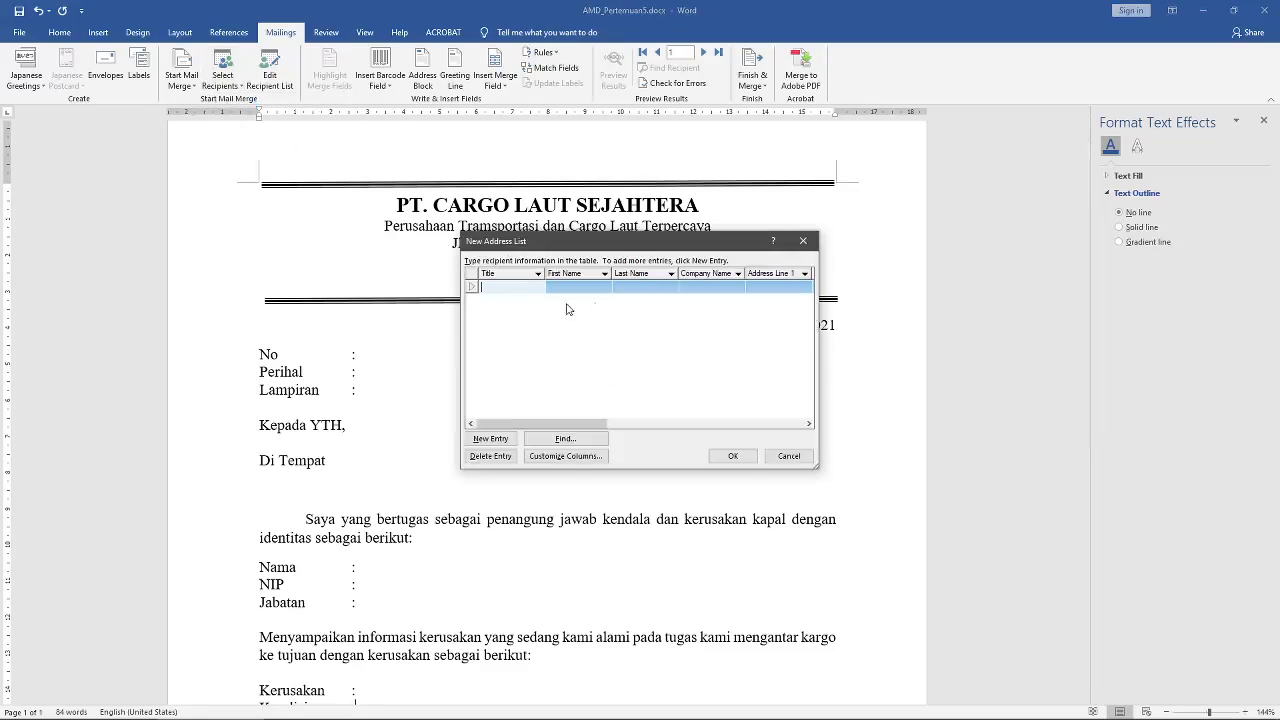
{"action": "left_click", "coordinate": [787, 457]}
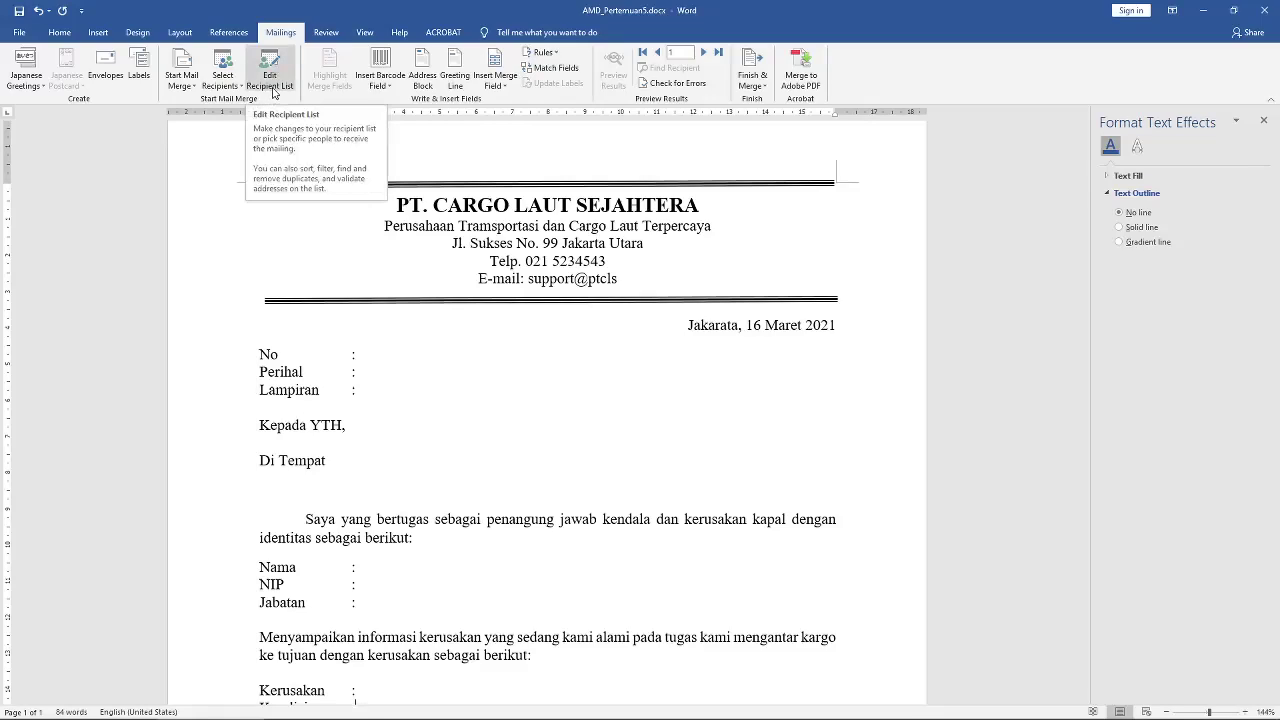
Step: Open Customize Columns for the Surat laporan kerusakan recipient list, saving pending changes first
{"action": "scroll", "coordinate": [406, 331], "scroll_direction": "down", "scroll_amount": 5}
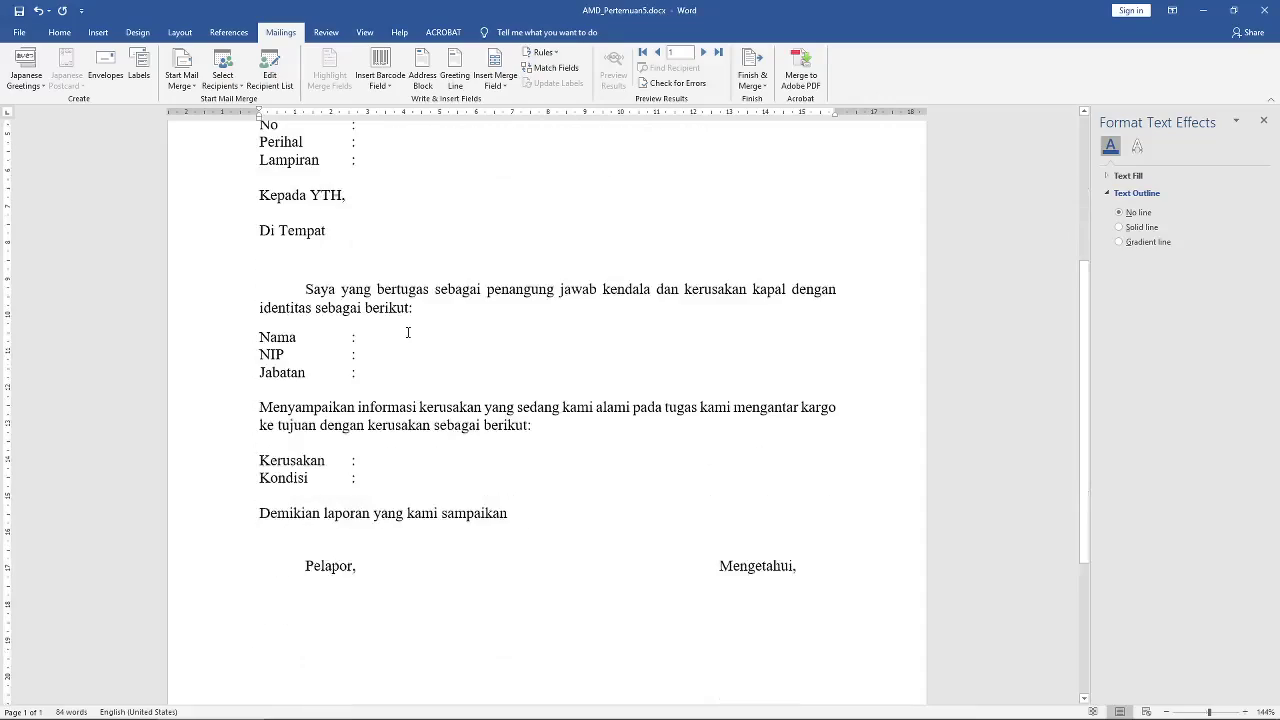
{"action": "scroll", "coordinate": [408, 332], "scroll_direction": "up", "scroll_amount": 4}
{"action": "scroll", "coordinate": [408, 331], "scroll_direction": "down", "scroll_amount": 1}
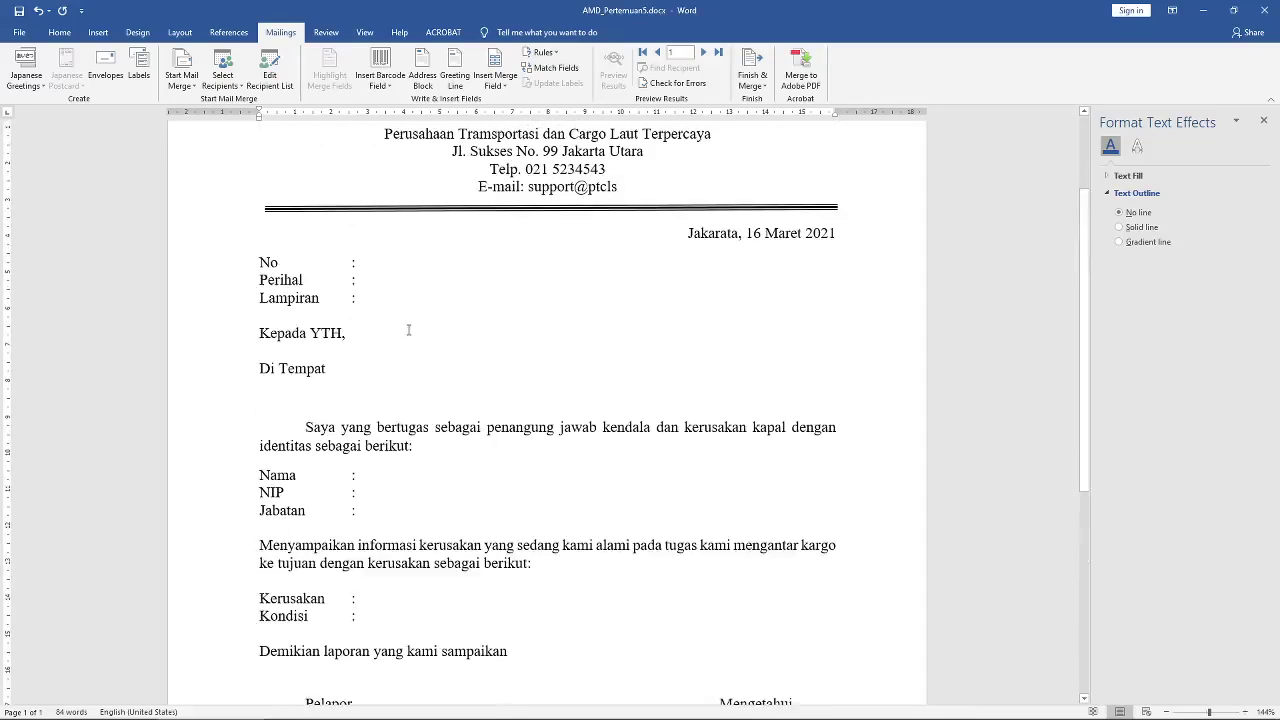
{"action": "scroll", "coordinate": [390, 320], "scroll_direction": "up", "scroll_amount": 2}
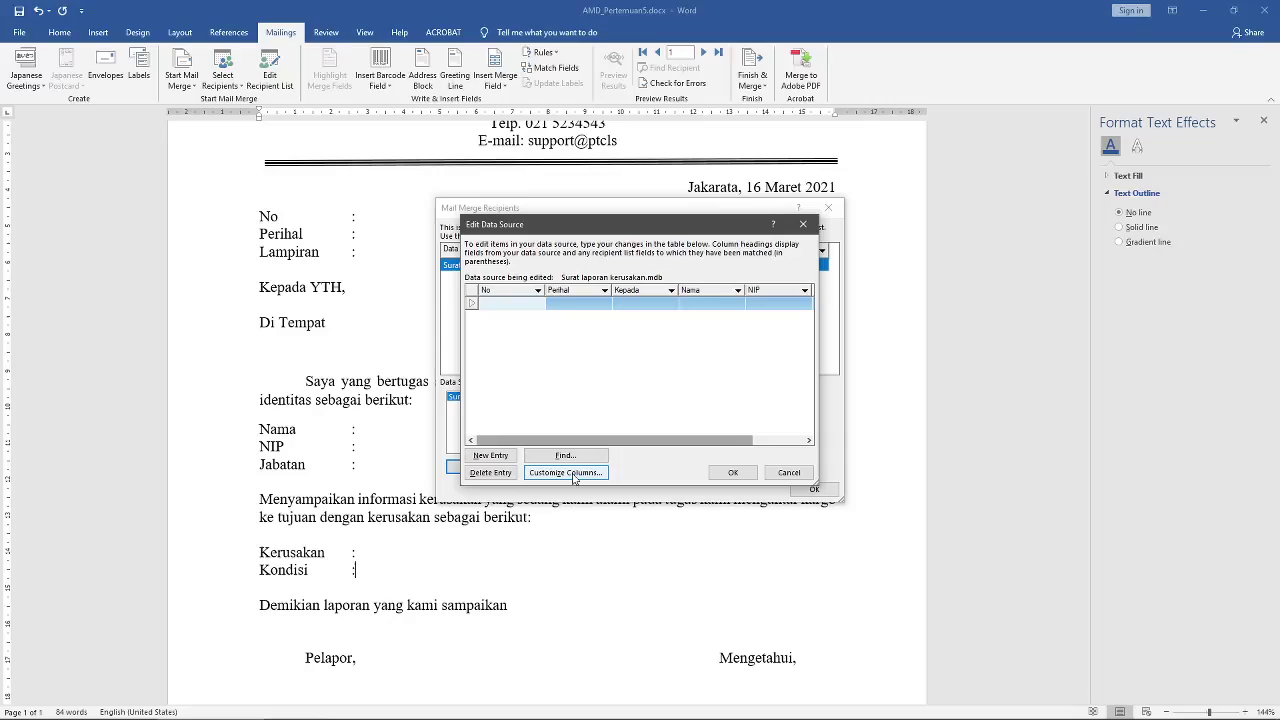
{"action": "left_click", "coordinate": [585, 483]}
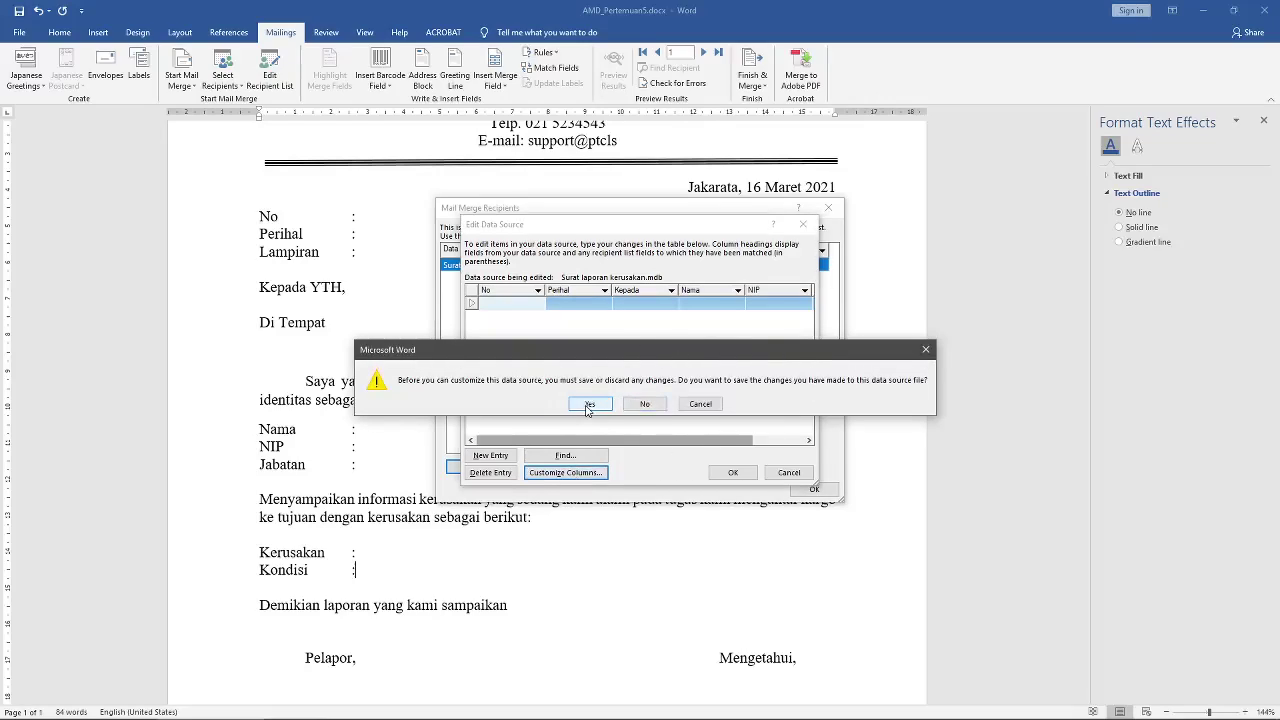
{"action": "left_click", "coordinate": [590, 404]}
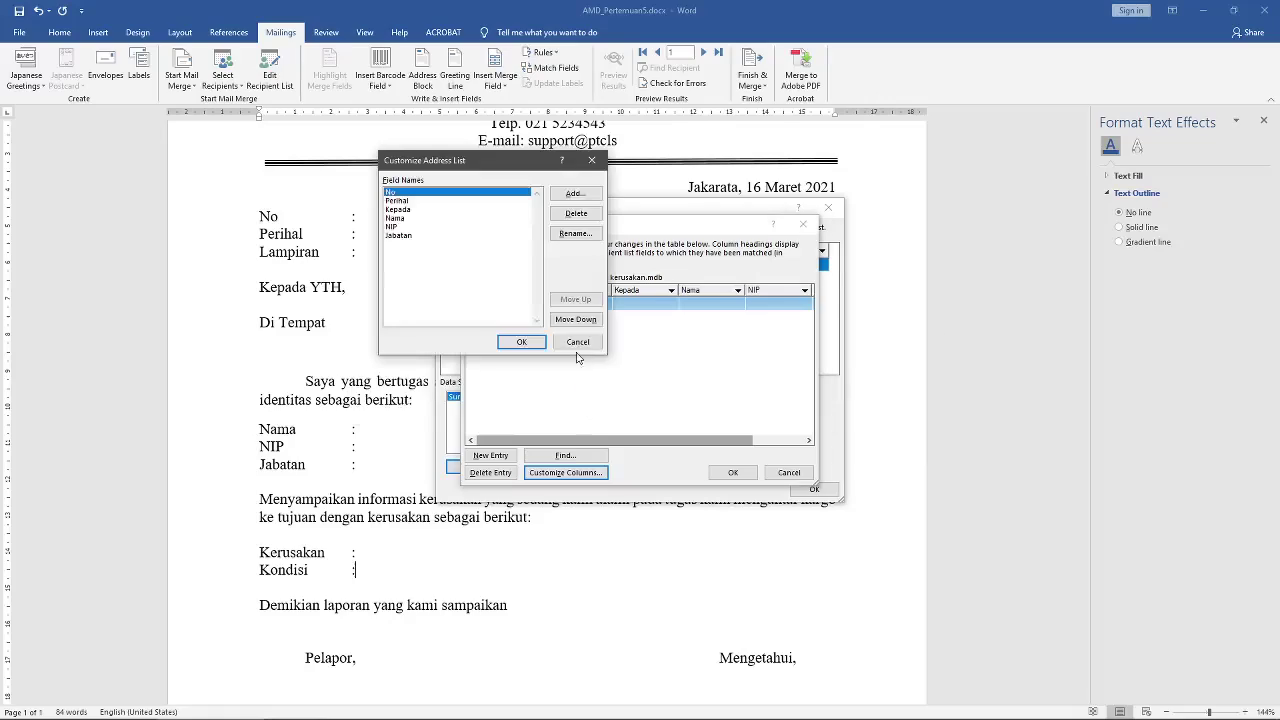
Step: Add two new fields, Kerusakan and Kondisi, to the recipient list
{"action": "left_click", "coordinate": [400, 236]}
{"action": "left_click", "coordinate": [393, 192]}
{"action": "left_click", "coordinate": [597, 194]}
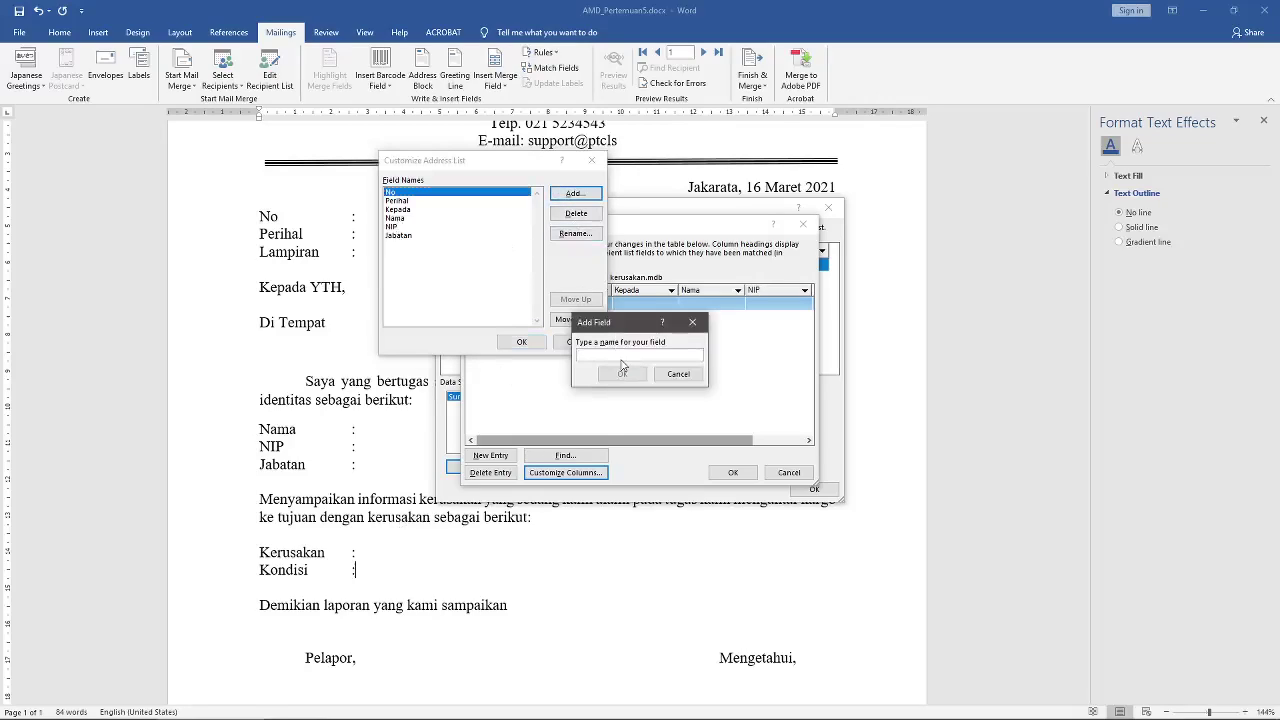
{"action": "type", "text": "kerusakan"}
{"action": "left_click", "coordinate": [622, 374]}
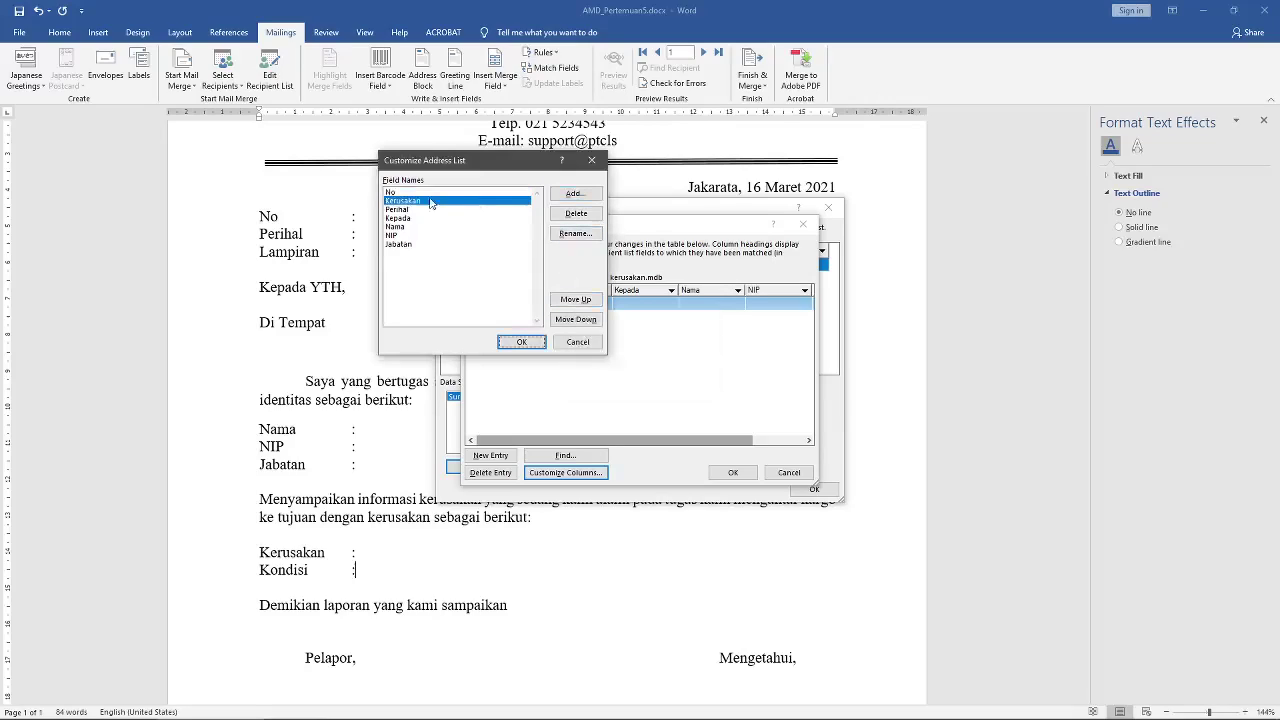
{"action": "left_click", "coordinate": [575, 193]}
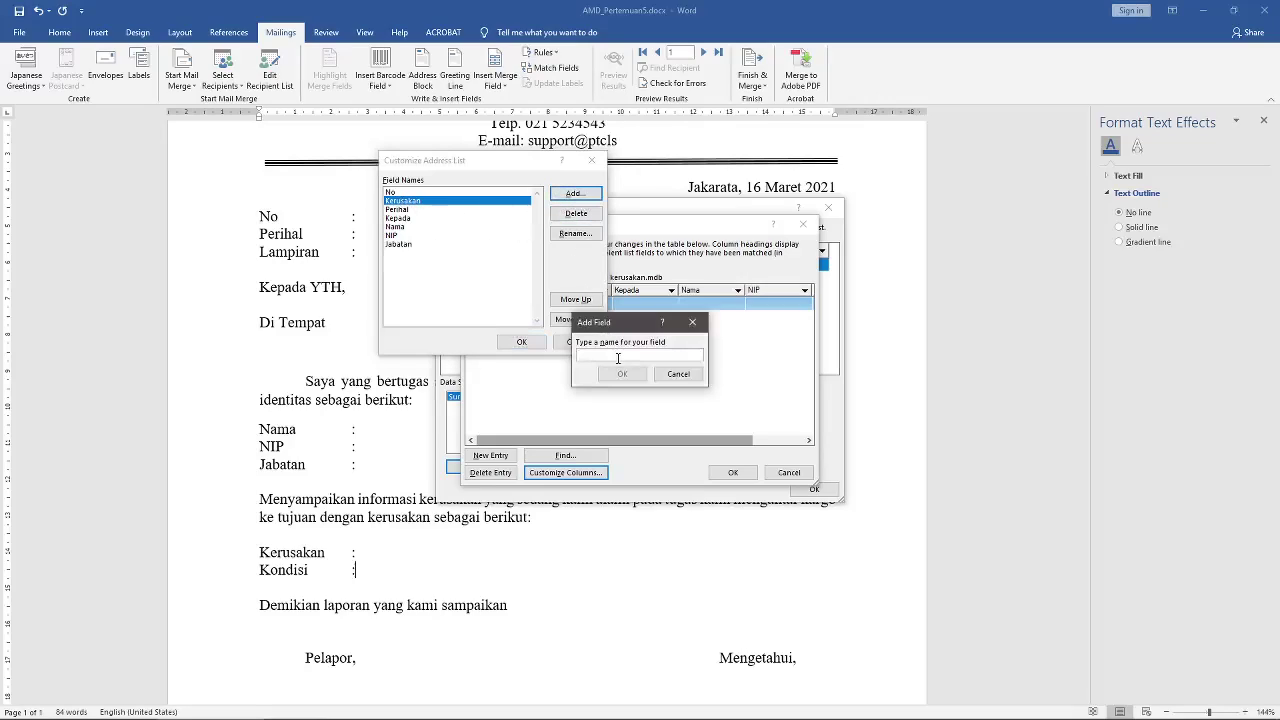
{"action": "type", "text": "Kondisi"}
{"action": "left_click", "coordinate": [622, 374]}
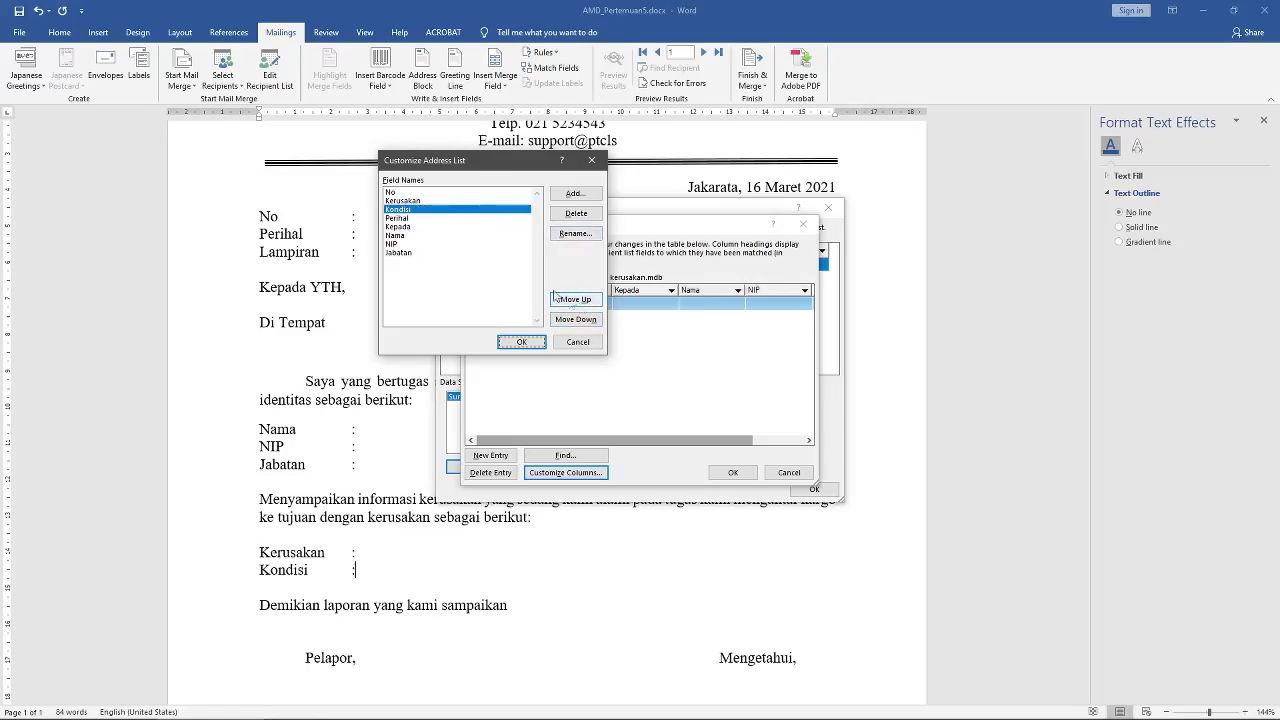
Step: Move Kerusakan and then Kondisi to the end of the field order, after Jabatan
{"action": "left_click", "coordinate": [404, 201]}
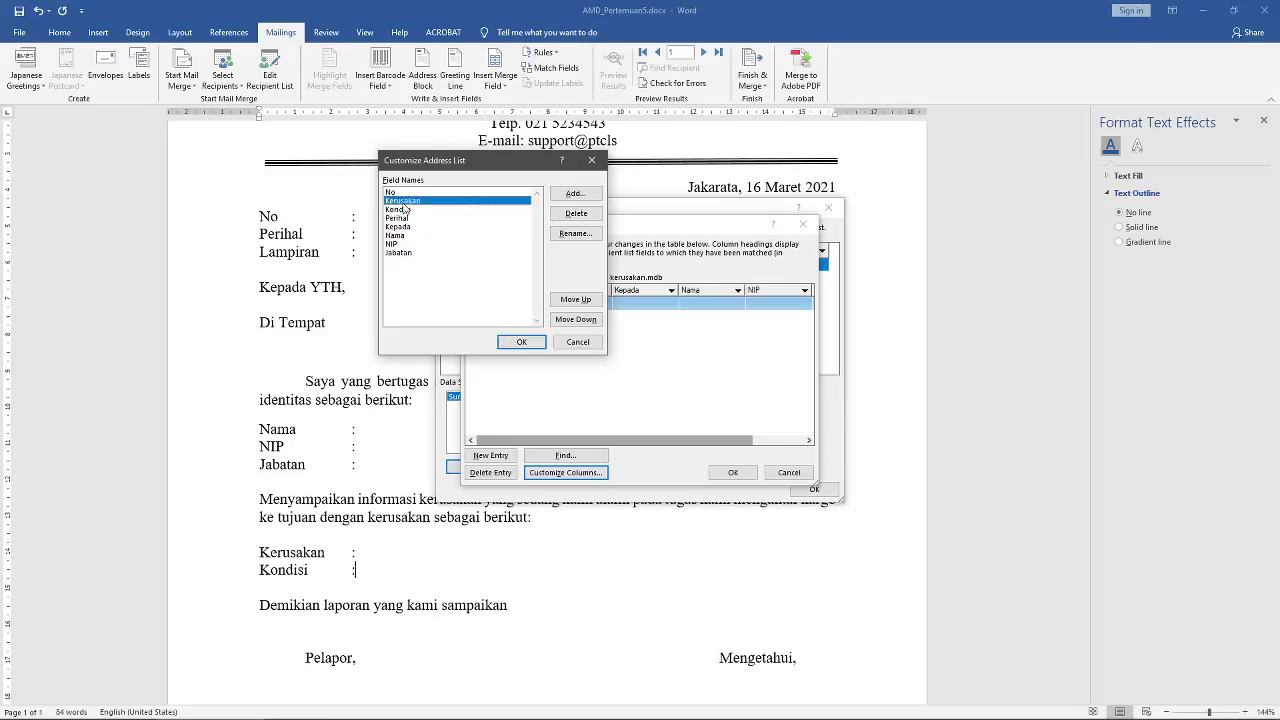
{"action": "left_click", "coordinate": [585, 320]}
{"action": "left_click", "coordinate": [585, 320]}
{"action": "left_click", "coordinate": [585, 320]}
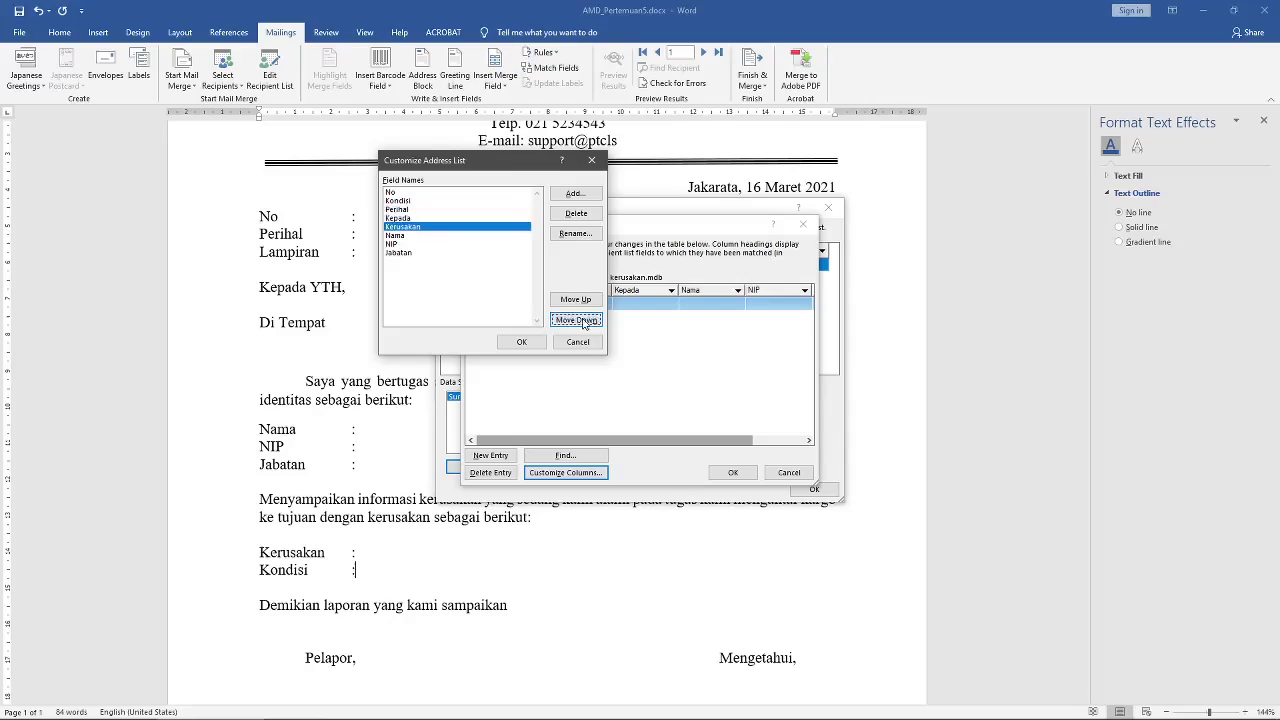
{"action": "left_click", "coordinate": [585, 320]}
{"action": "left_click", "coordinate": [585, 320]}
{"action": "left_click", "coordinate": [585, 320]}
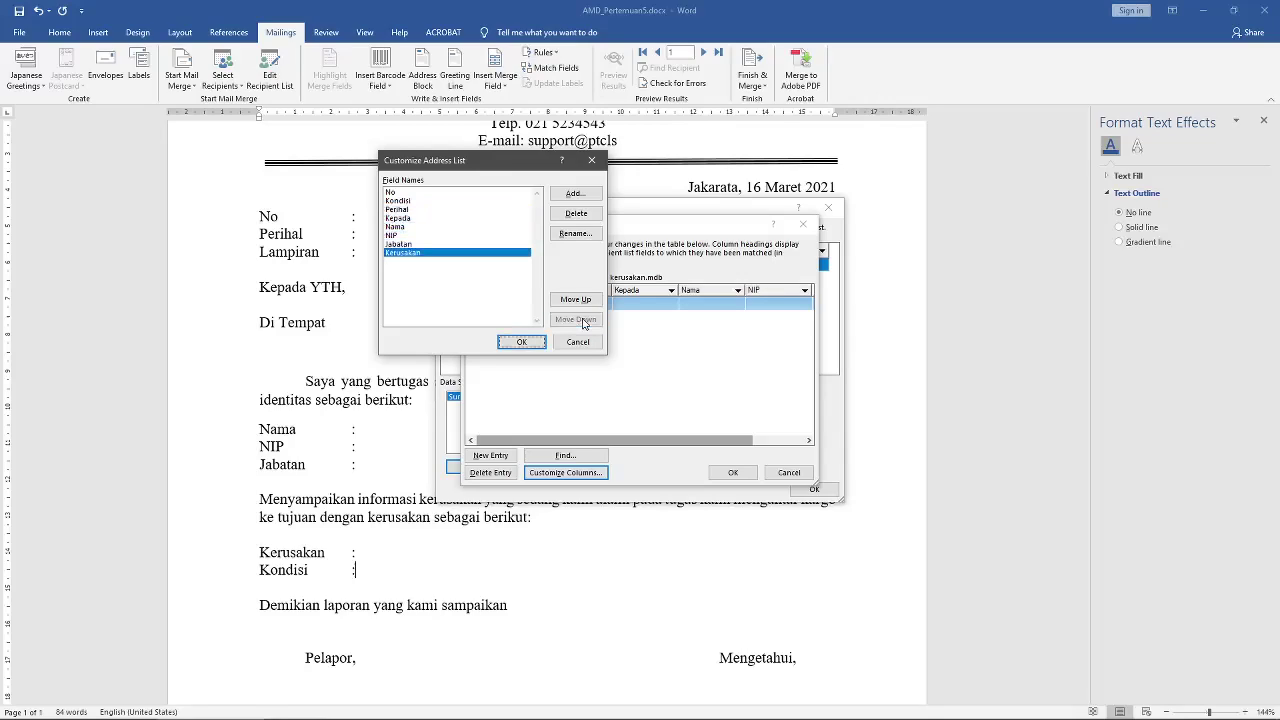
{"action": "left_click", "coordinate": [412, 203]}
{"action": "left_click", "coordinate": [577, 320]}
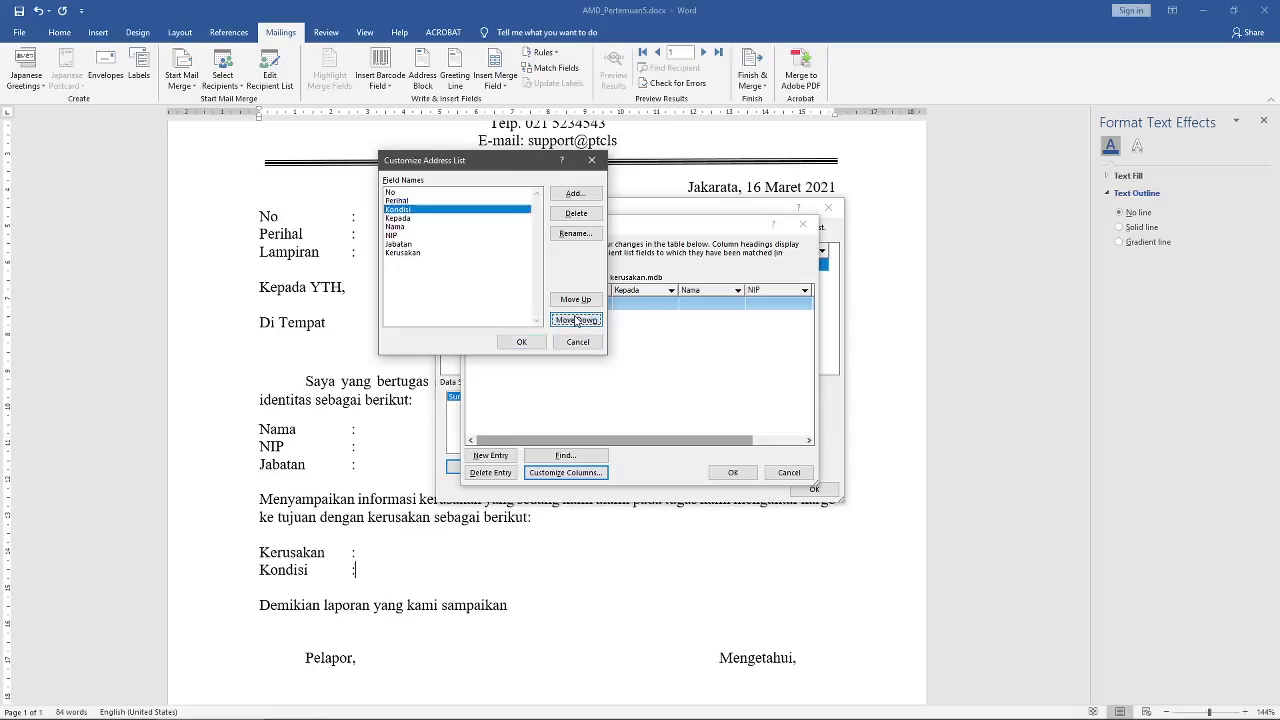
{"action": "left_click", "coordinate": [577, 320]}
{"action": "left_click", "coordinate": [577, 320]}
{"action": "left_click", "coordinate": [577, 320]}
{"action": "left_click", "coordinate": [577, 320]}
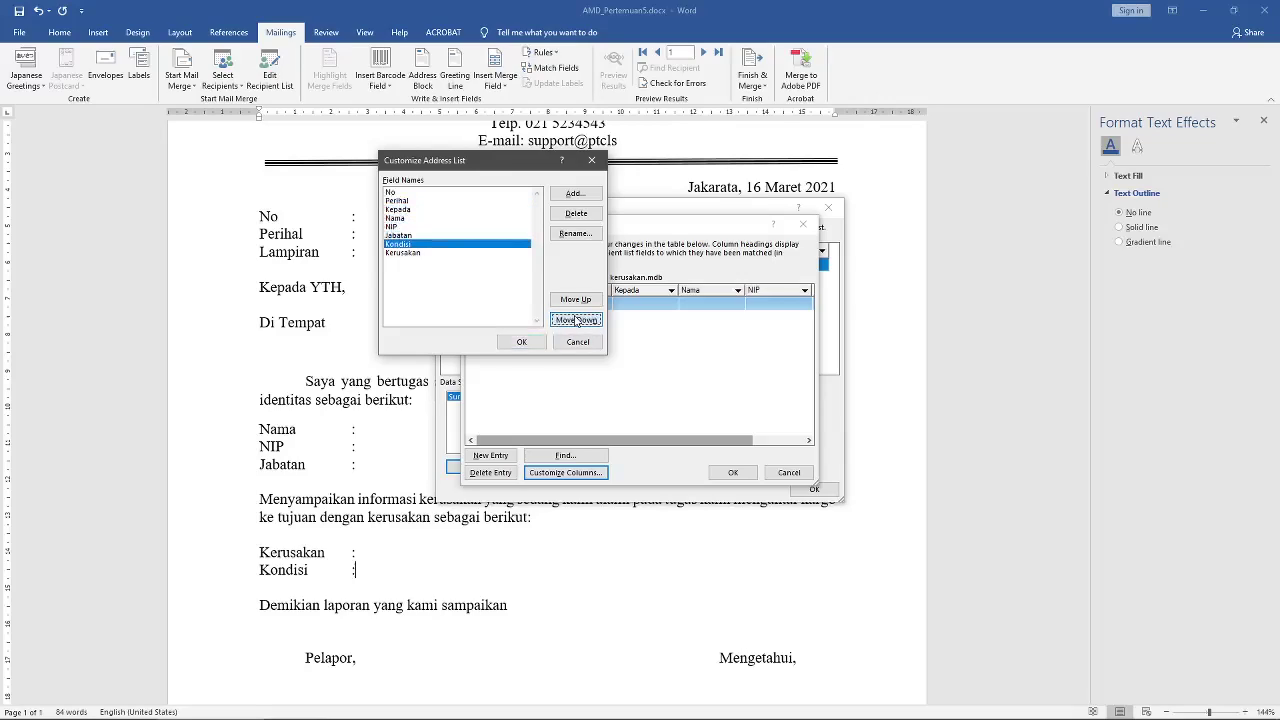
{"action": "left_click", "coordinate": [577, 320]}
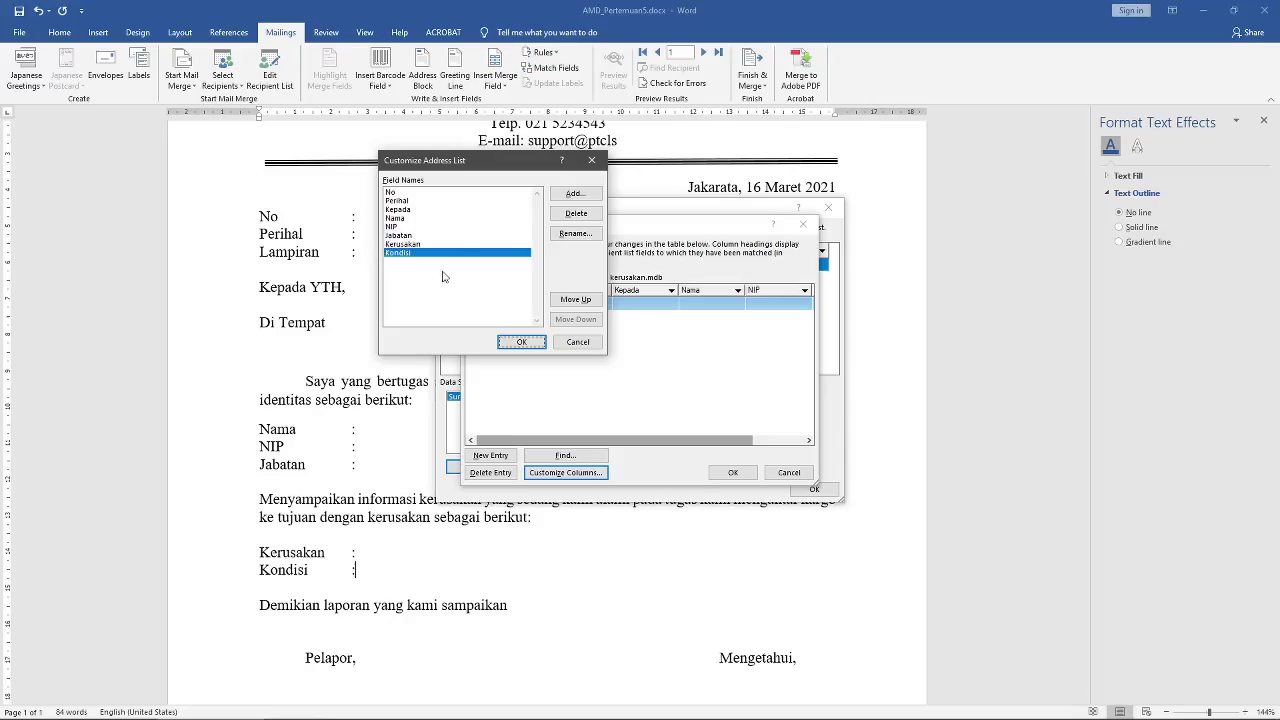
{"action": "left_click", "coordinate": [513, 346]}
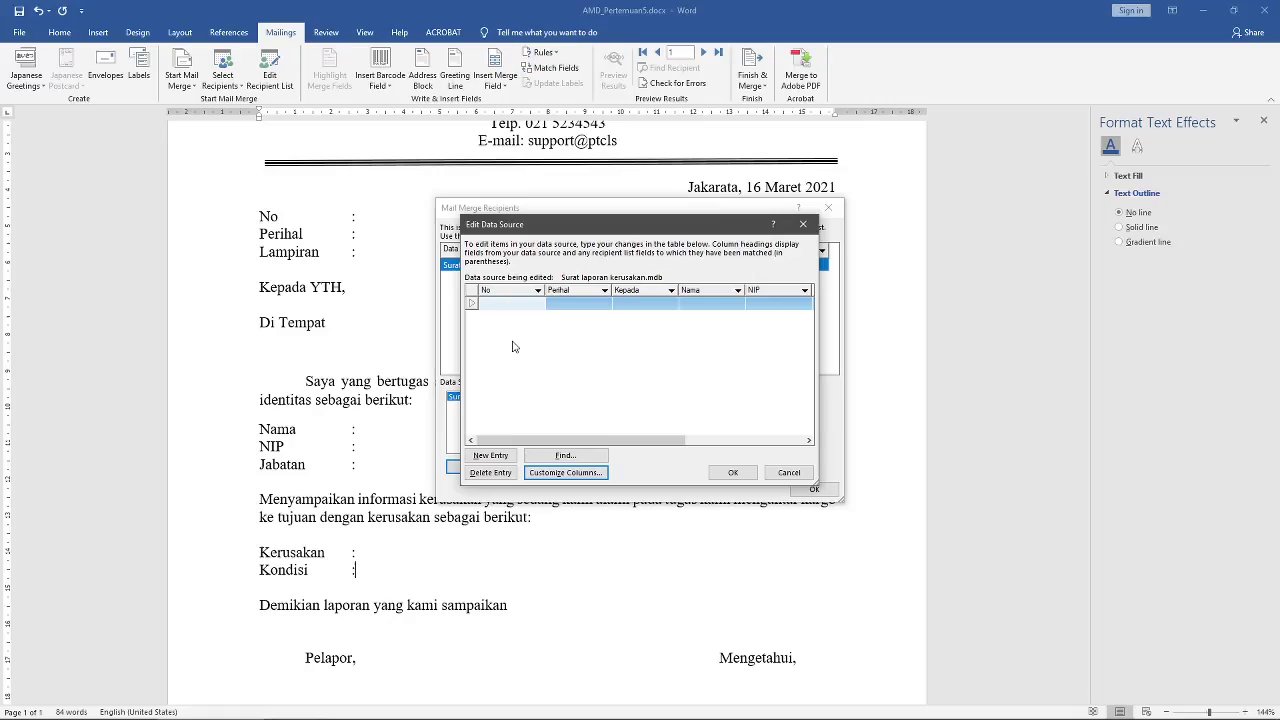
Step: Save the new field layout to Surat laporan kerusakan.mdb and reopen Mail Merge Recipients
{"action": "left_click", "coordinate": [735, 472]}
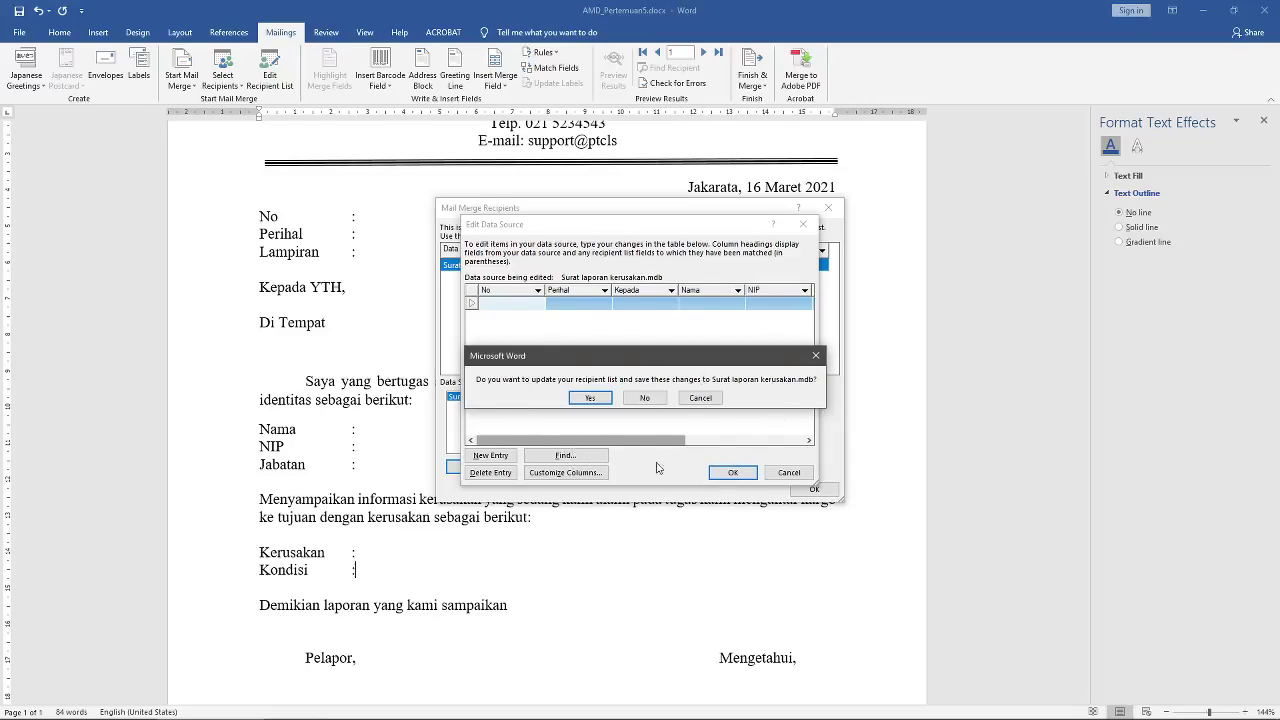
{"action": "left_click", "coordinate": [587, 398]}
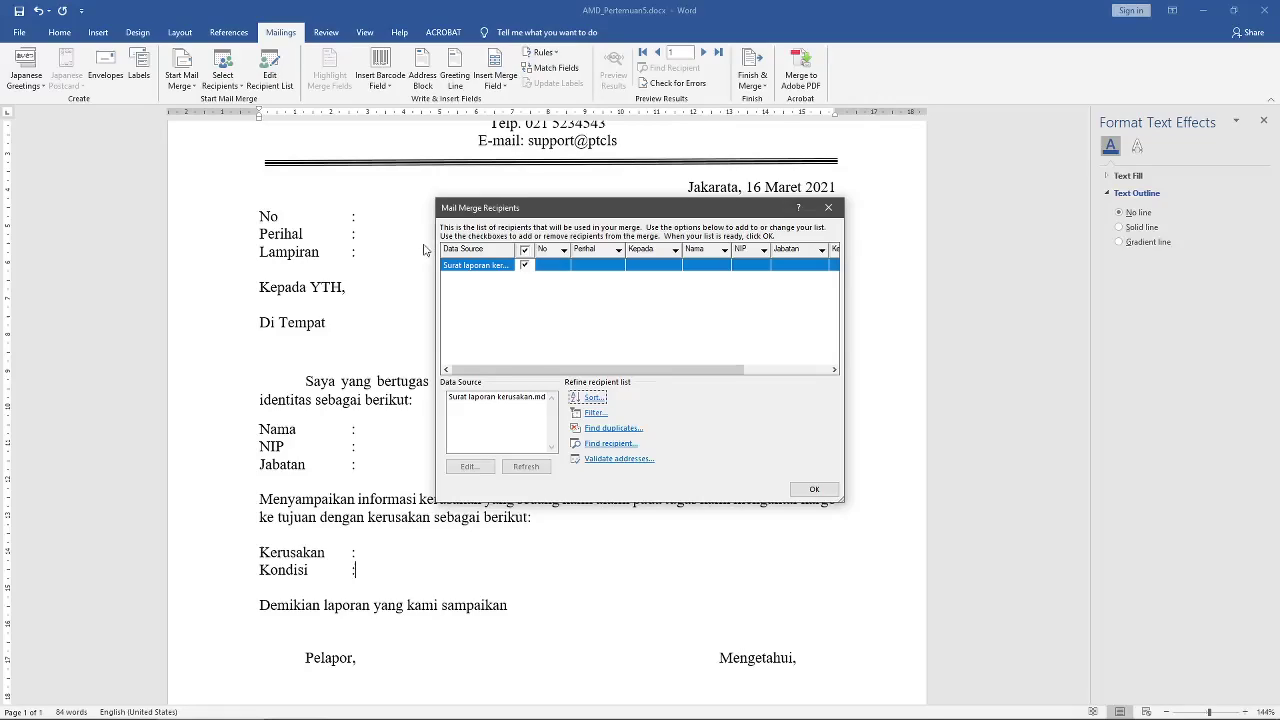
{"action": "left_click", "coordinate": [790, 491]}
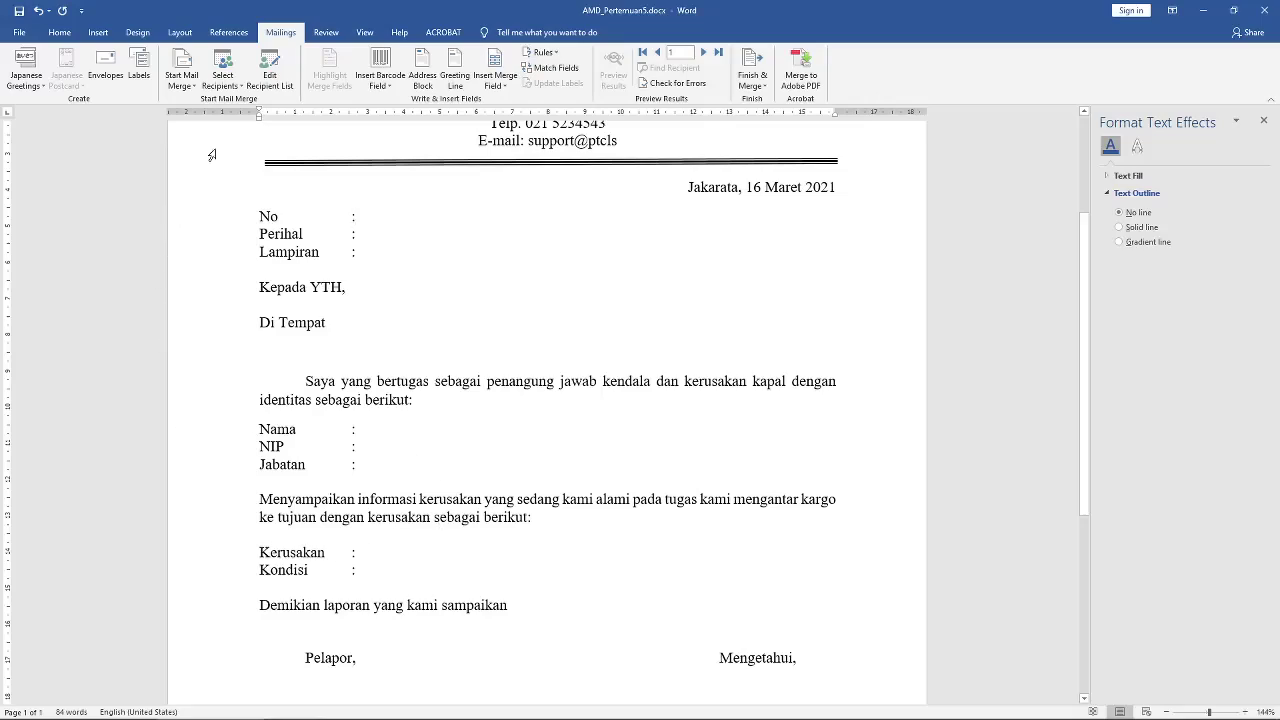
{"action": "left_click", "coordinate": [270, 72]}
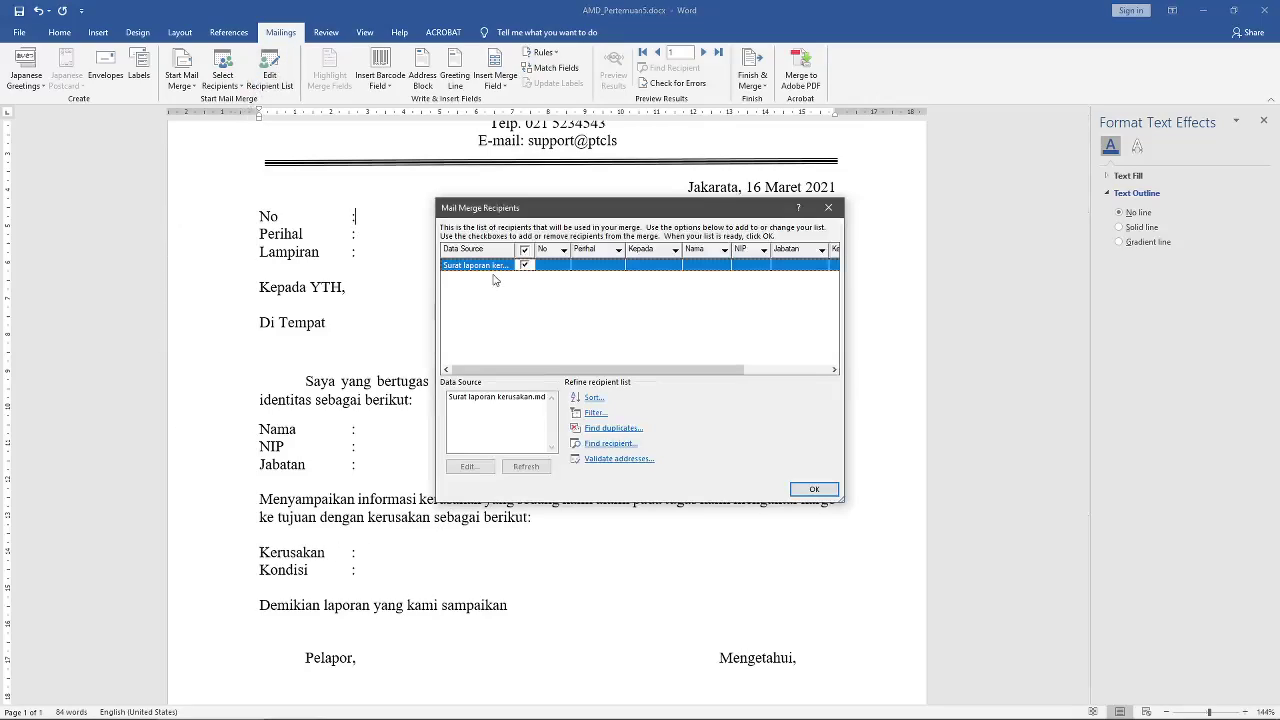
Step: Open the data source for editing and enter No 123123, Perihal Kerusakan, Kepada Personalia
{"action": "left_click", "coordinate": [474, 399]}
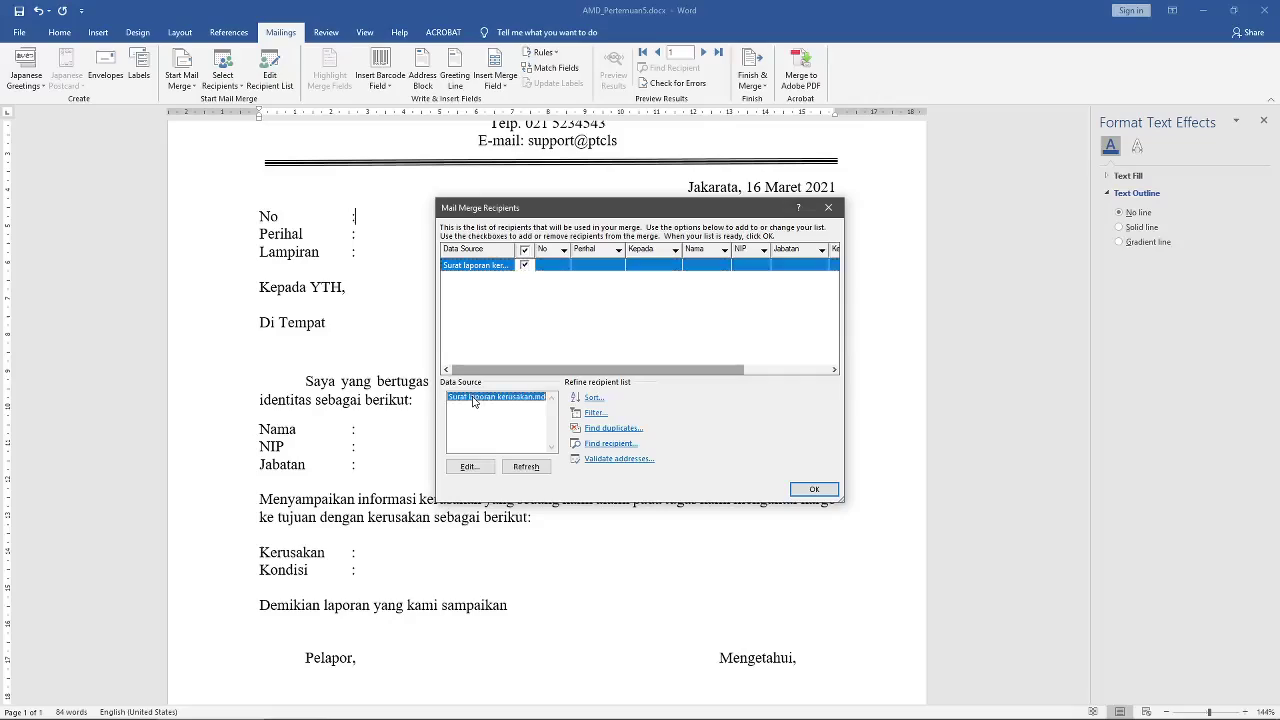
{"action": "left_click", "coordinate": [483, 469]}
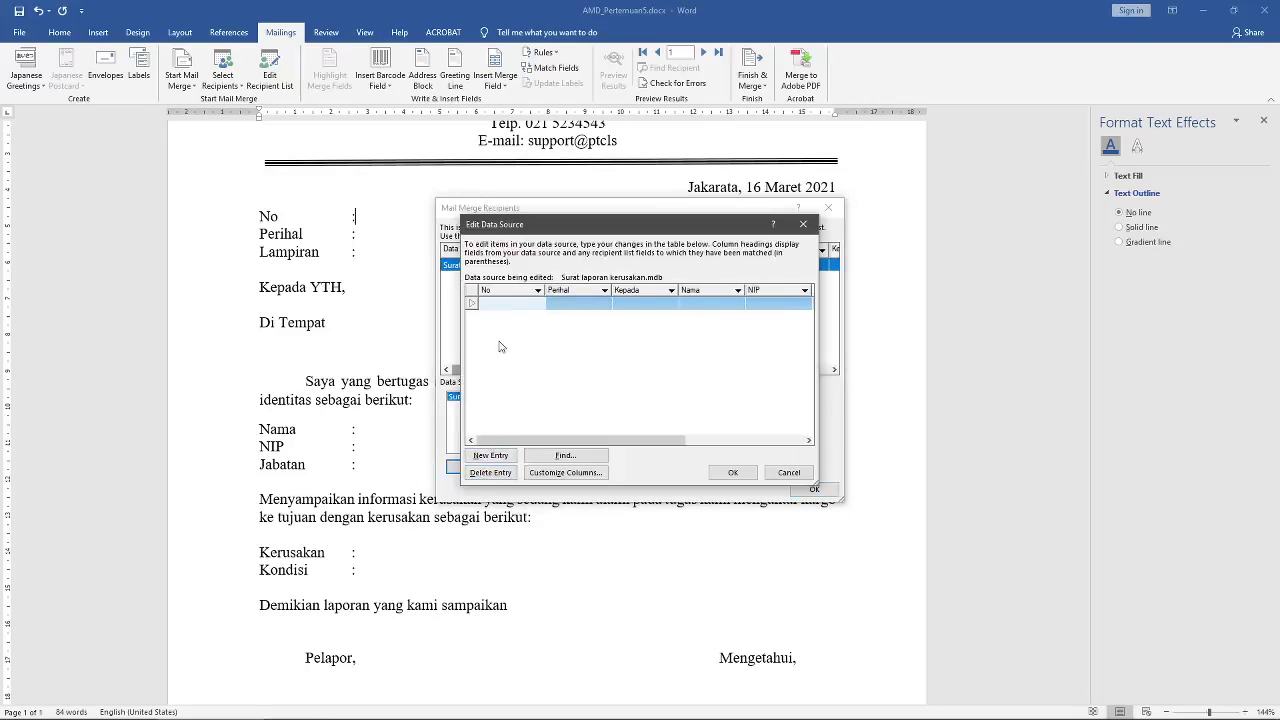
{"action": "left_click_drag", "start_coordinate": [570, 228], "coordinate": [688, 232]}
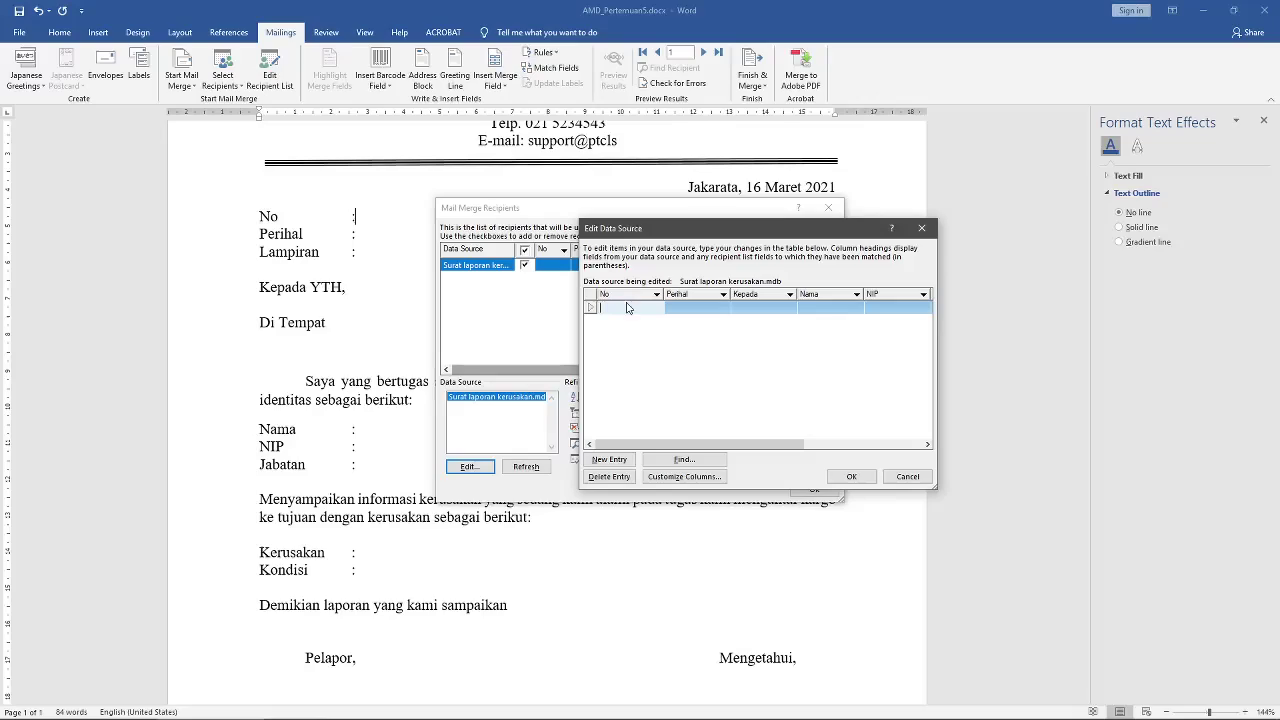
{"action": "type", "text": "123123"}
{"action": "left_click", "coordinate": [700, 307]}
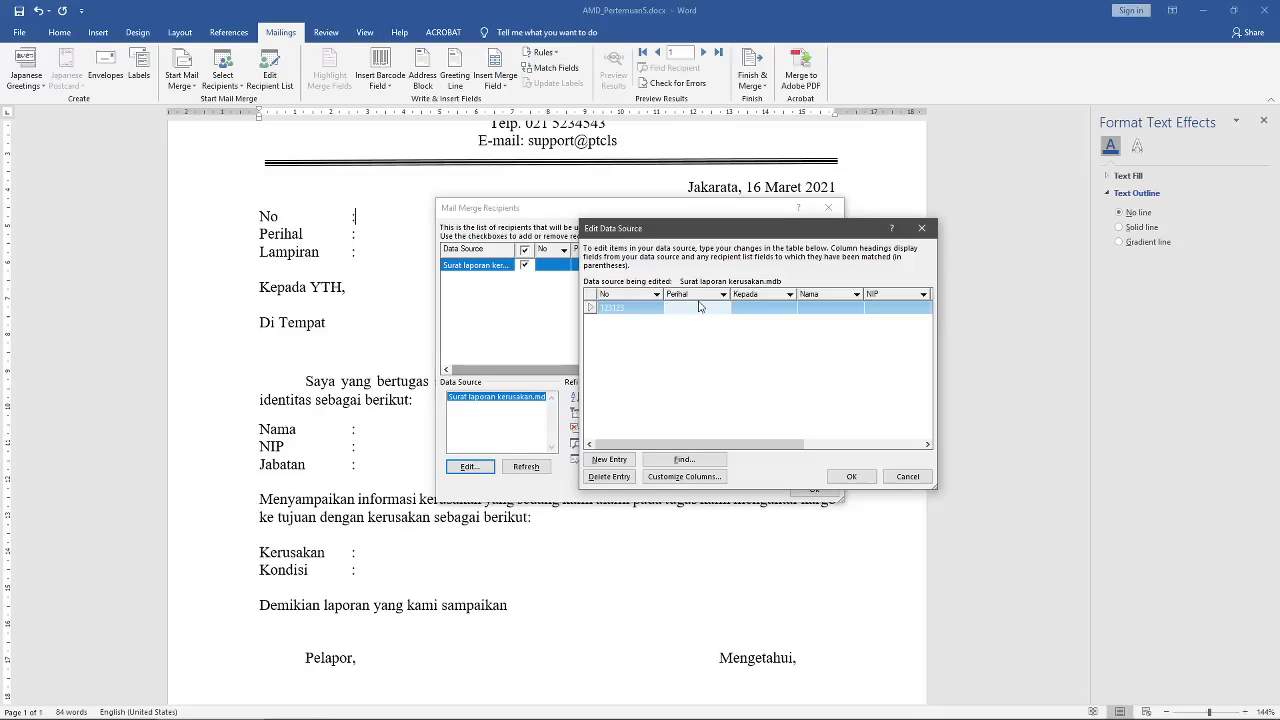
{"action": "type", "text": "Kerusakan"}
{"action": "left_click", "coordinate": [761, 307]}
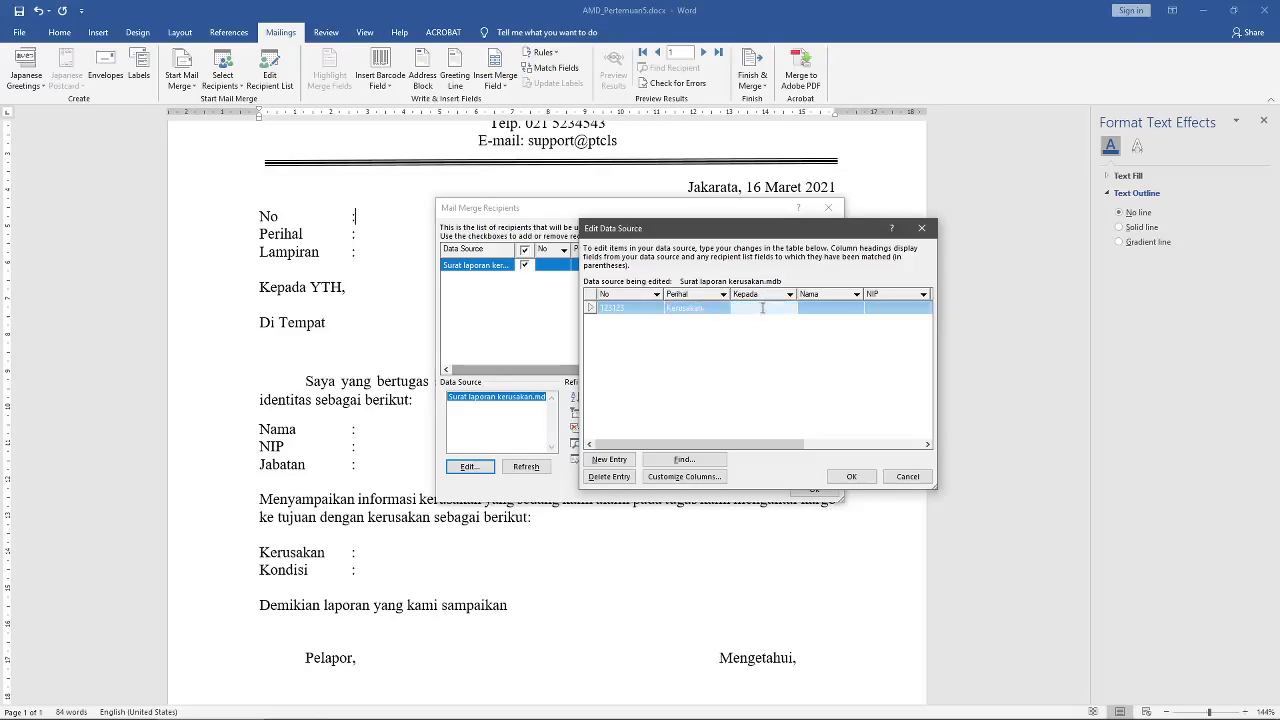
{"action": "type", "text": "Personalia"}
Step: Complete the first row with a name, an NIP, Jabatan KKM, Kerusakan Mesin, Kondisi Kritis
{"action": "left_click", "coordinate": [827, 310]}
{"action": "type", "text": "Arifin"}
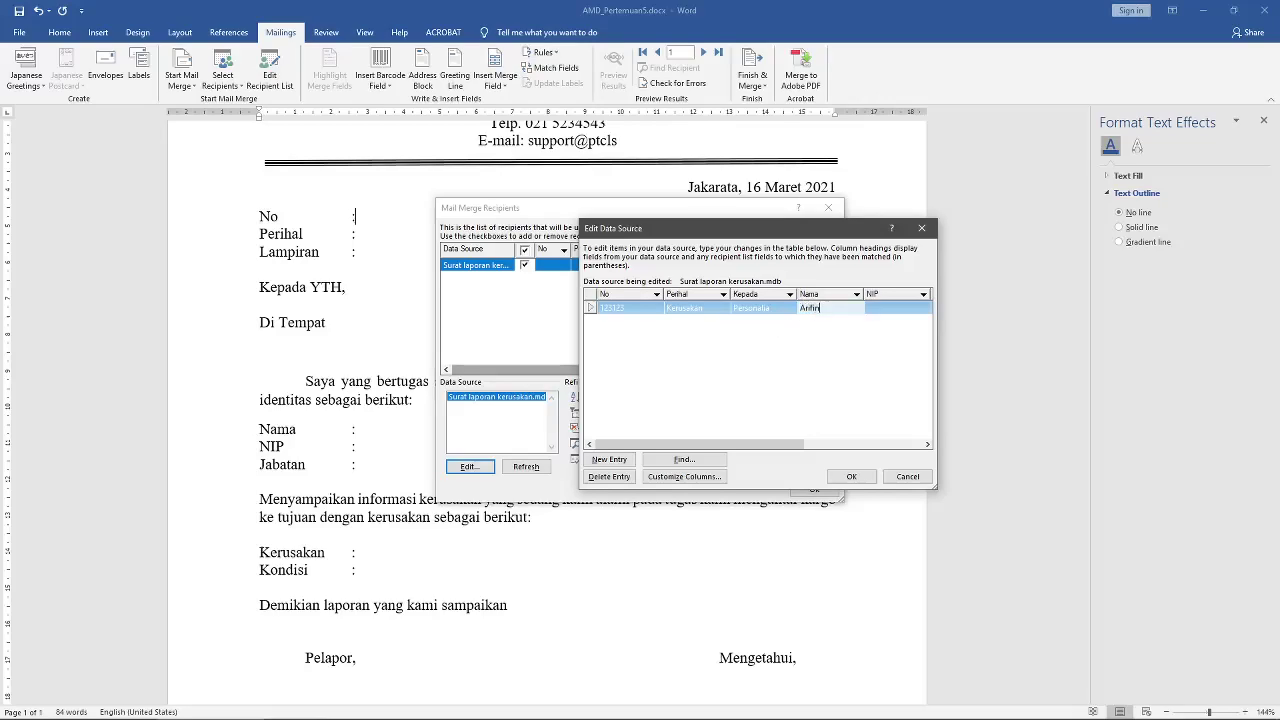
{"action": "key", "text": "Tab"}
{"action": "type", "text": "12314"}
{"action": "left_click_drag", "start_coordinate": [755, 444], "coordinate": [869, 444]}
{"action": "left_click", "coordinate": [776, 307]}
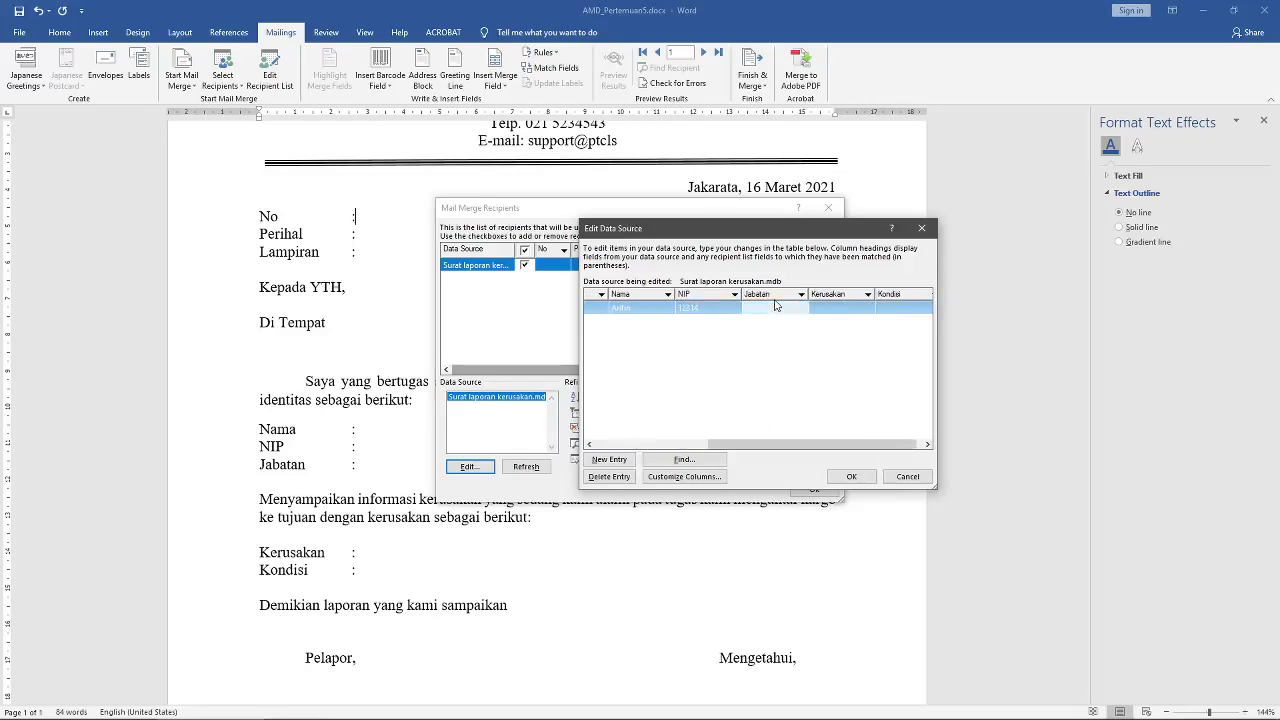
{"action": "type", "text": "KKM"}
{"action": "left_click", "coordinate": [835, 309]}
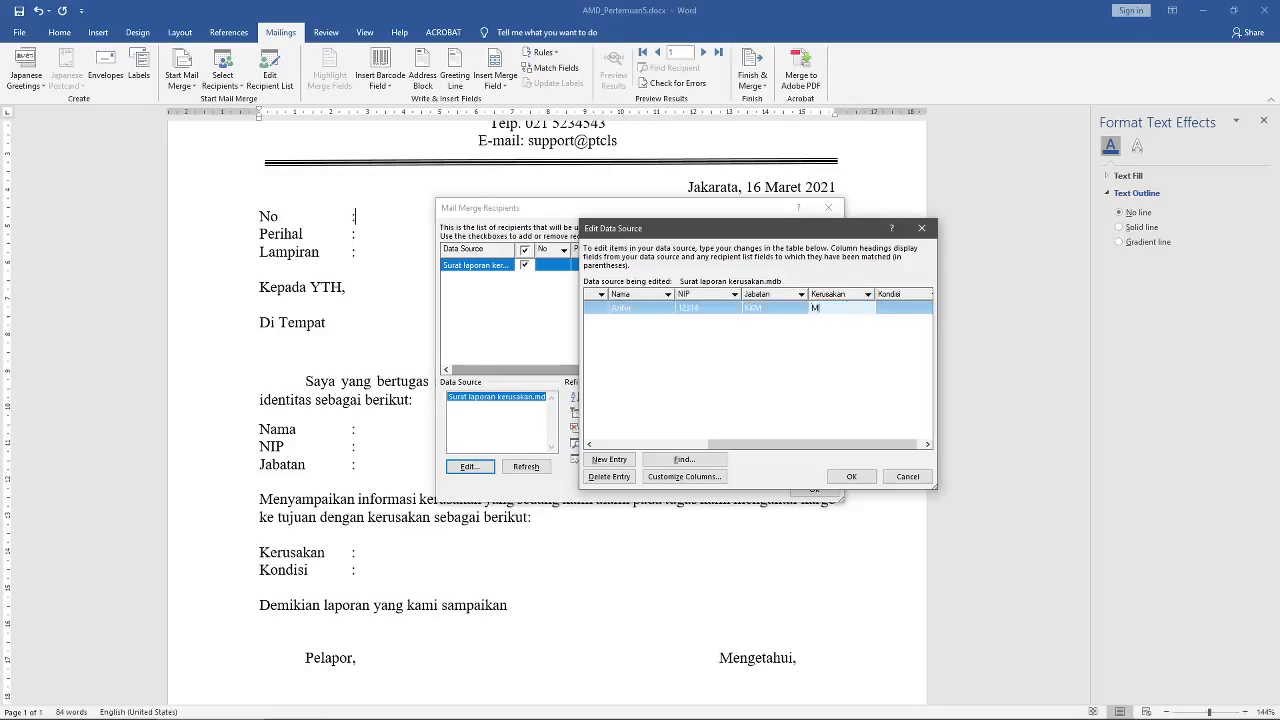
{"action": "type", "text": "Mesin"}
{"action": "left_click", "coordinate": [901, 307]}
{"action": "type", "text": "Kri"}
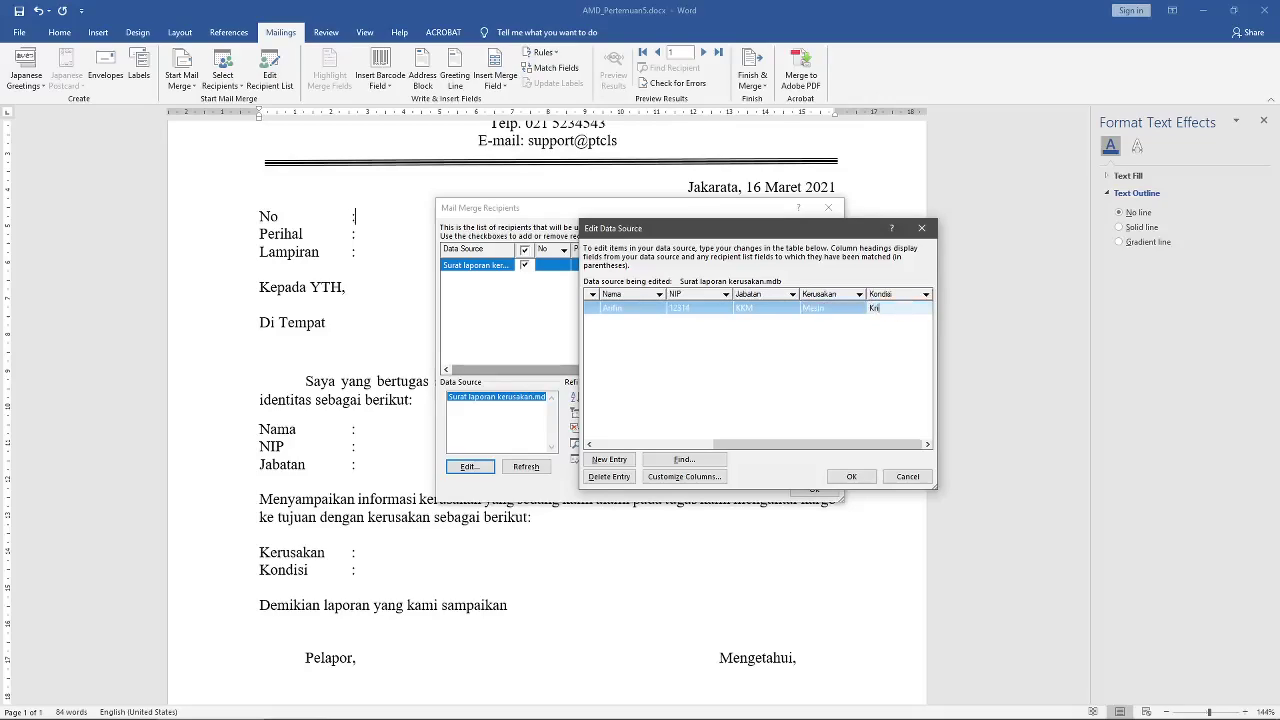
{"action": "type", "text": "tis"}
{"action": "key", "text": "Tab"}
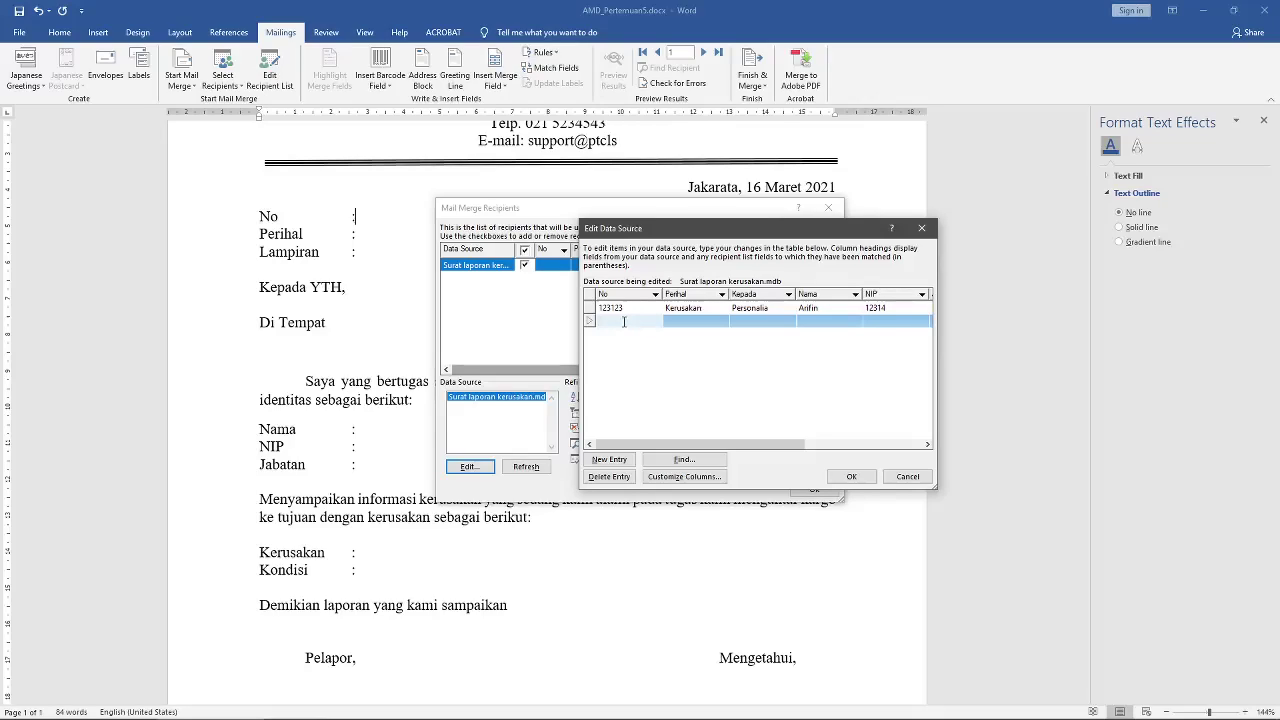
Step: Enter the second row's No 23, Perihal Kerusakan, Kepada Supply and a name
{"action": "type", "text": "2342342"}
{"action": "left_click", "coordinate": [696, 322]}
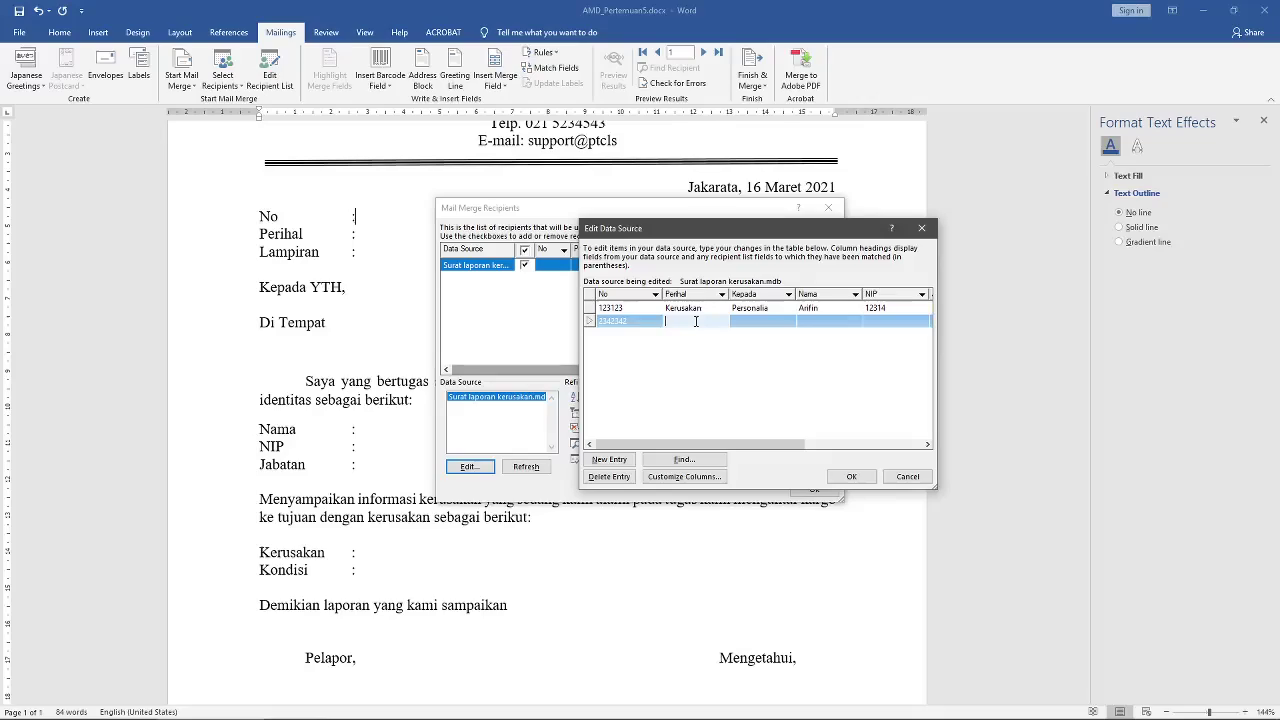
{"action": "type", "text": "Kerusakan"}
{"action": "left_click", "coordinate": [755, 321]}
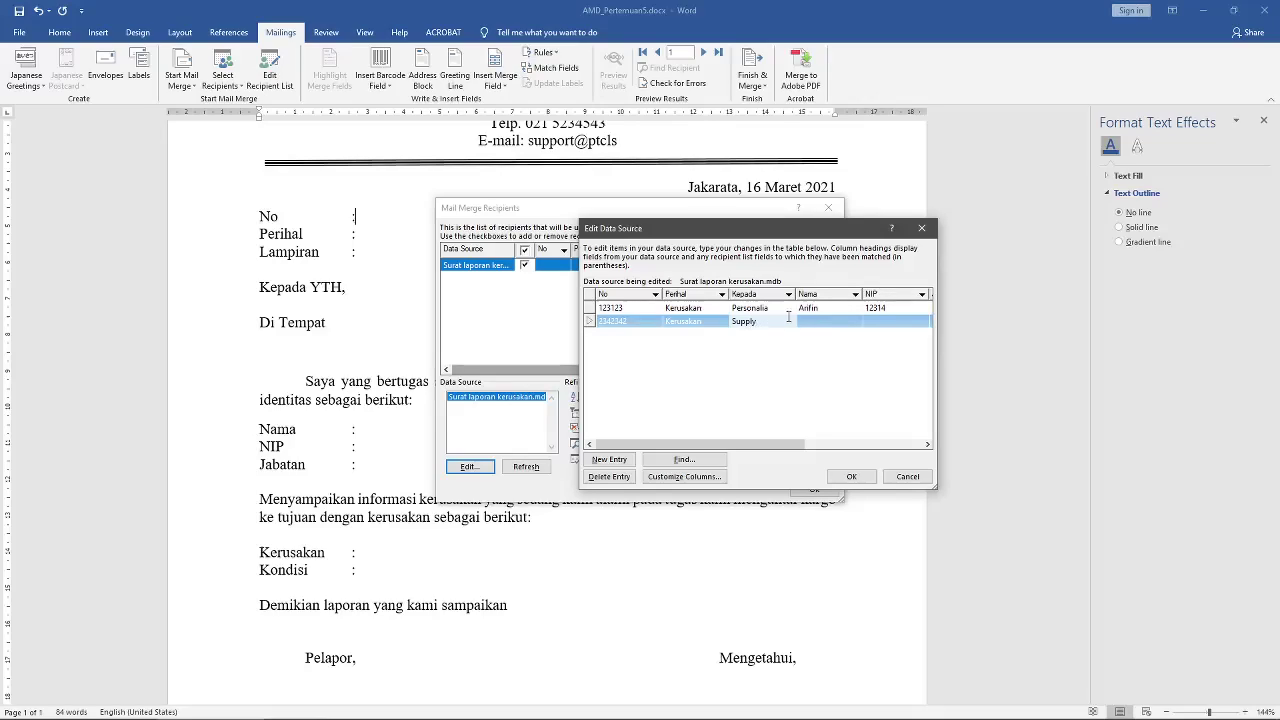
{"action": "left_click", "coordinate": [826, 321]}
{"action": "type", "text": "Nugroho"}
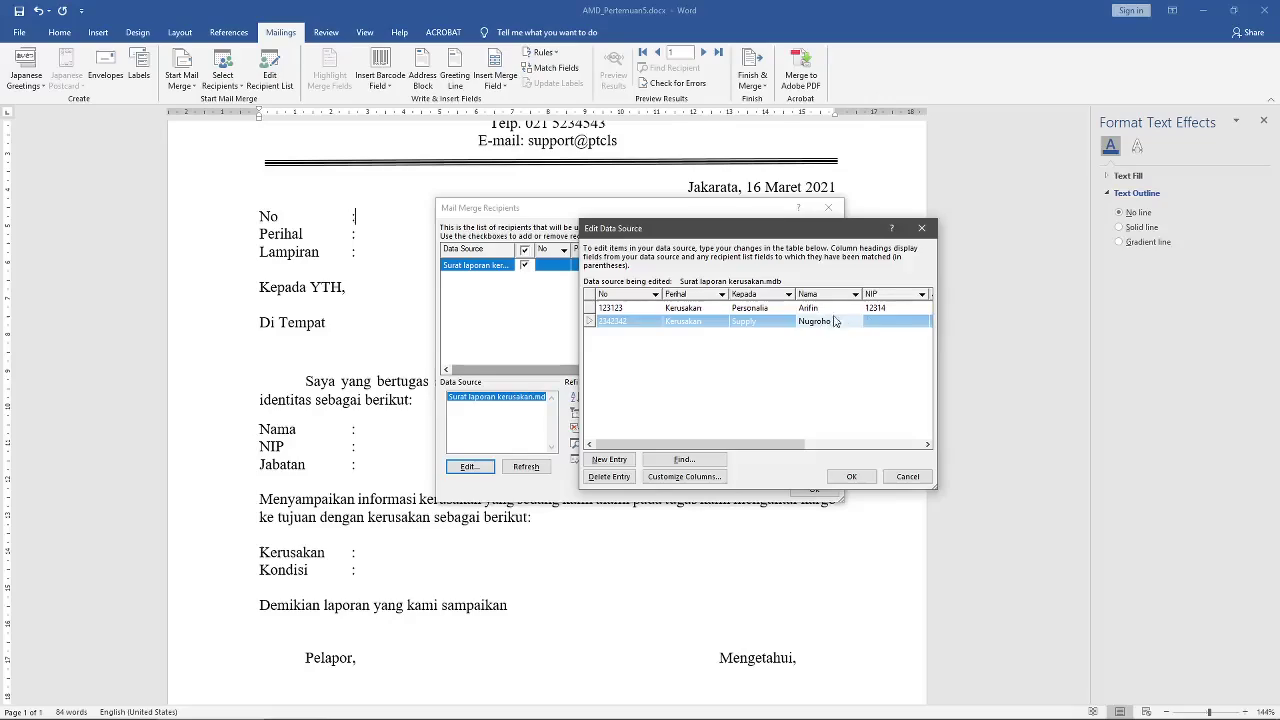
Step: Fill in the second row's NIP, Jabatan KKM and Kerusakan 'Pompa'
{"action": "left_click", "coordinate": [894, 321]}
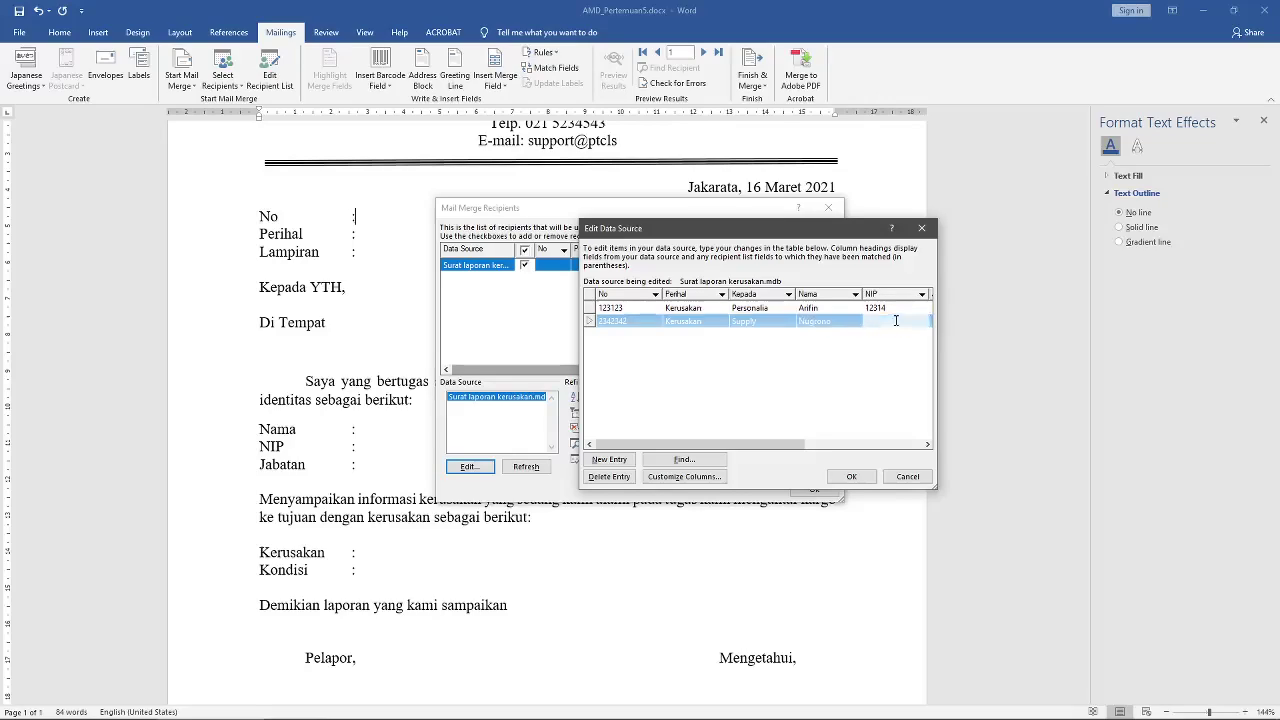
{"action": "type", "text": "23432"}
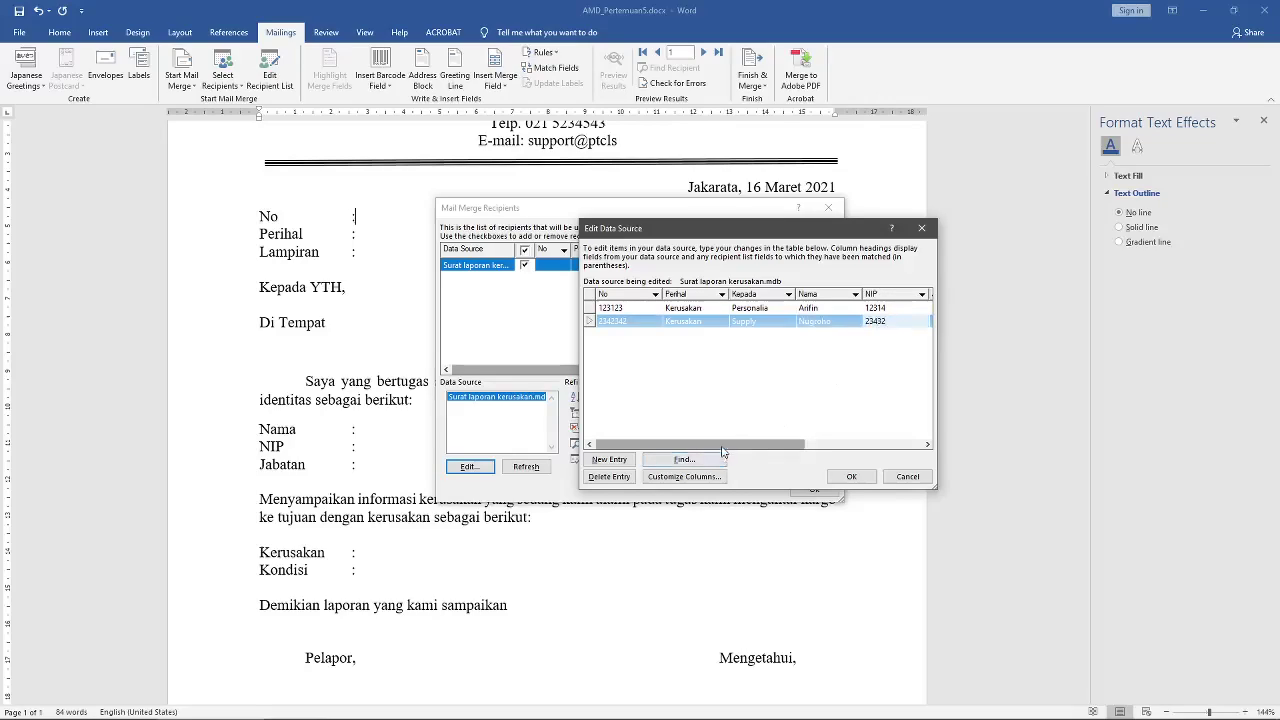
{"action": "left_click_drag", "start_coordinate": [700, 443], "coordinate": [792, 443]}
{"action": "left_click", "coordinate": [803, 320]}
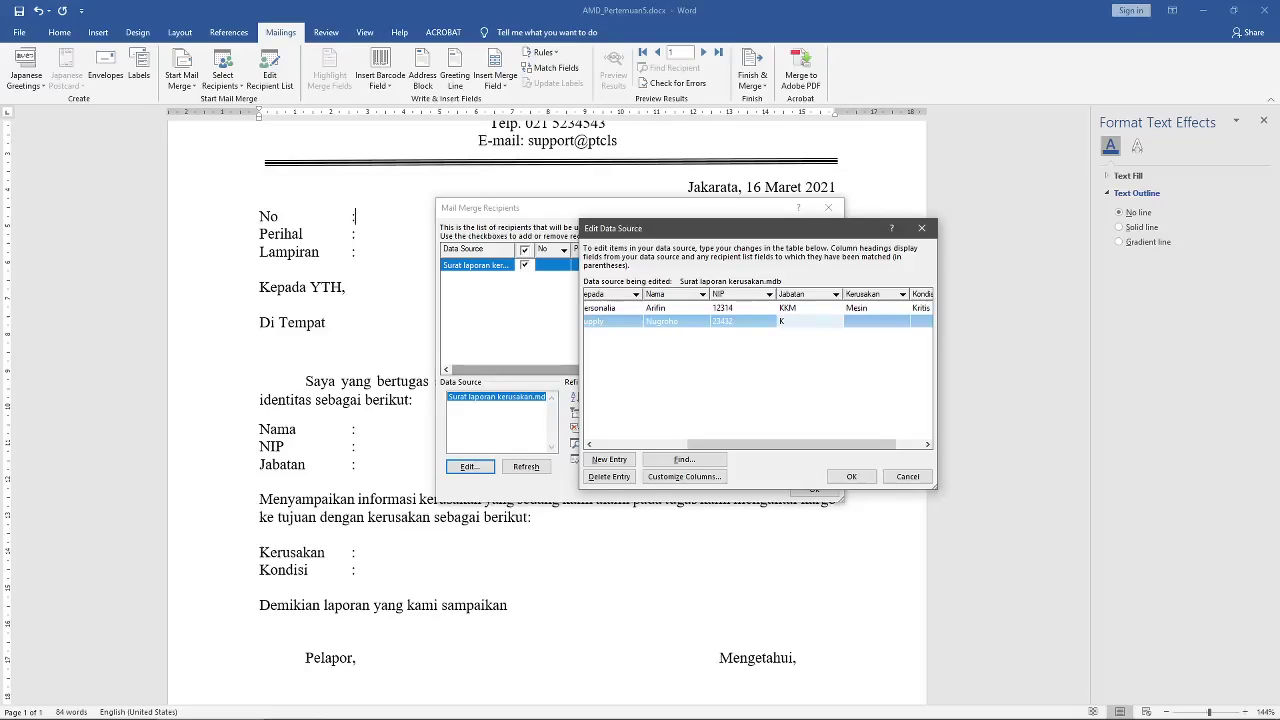
{"action": "left_click", "coordinate": [867, 322]}
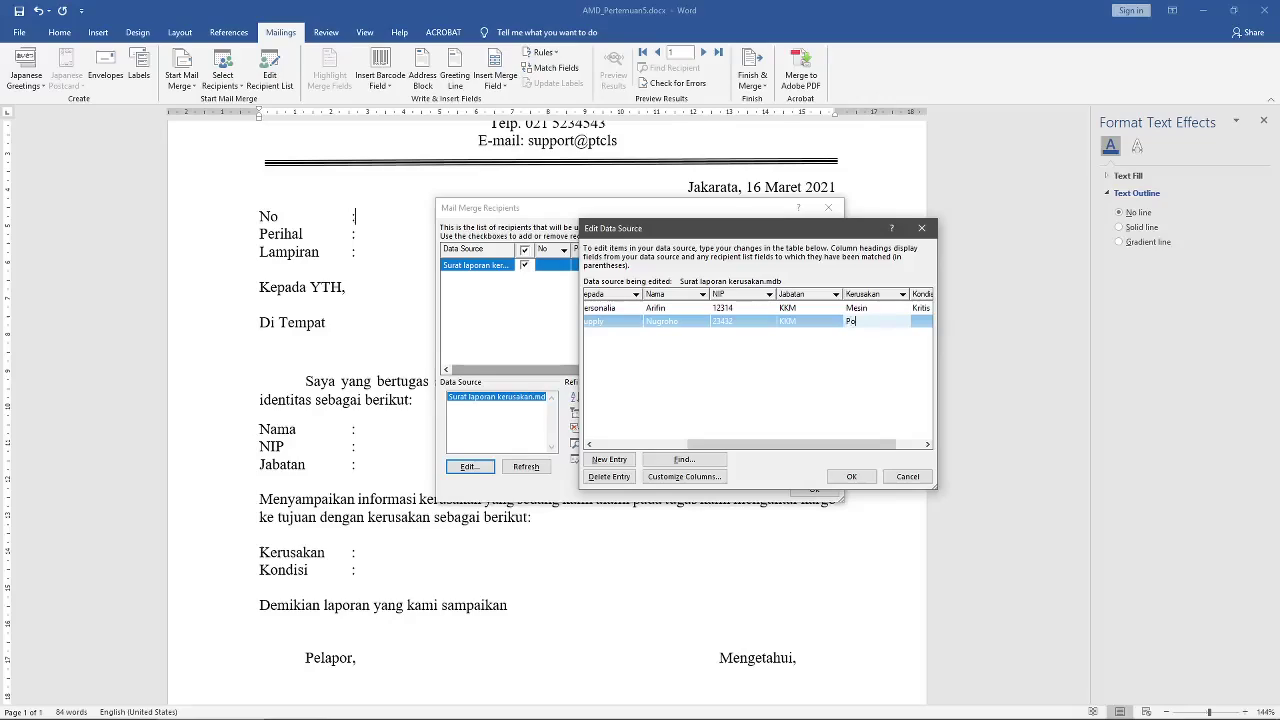
{"action": "left_click_drag", "start_coordinate": [847, 444], "coordinate": [873, 444]}
{"action": "left_click", "coordinate": [897, 322]}
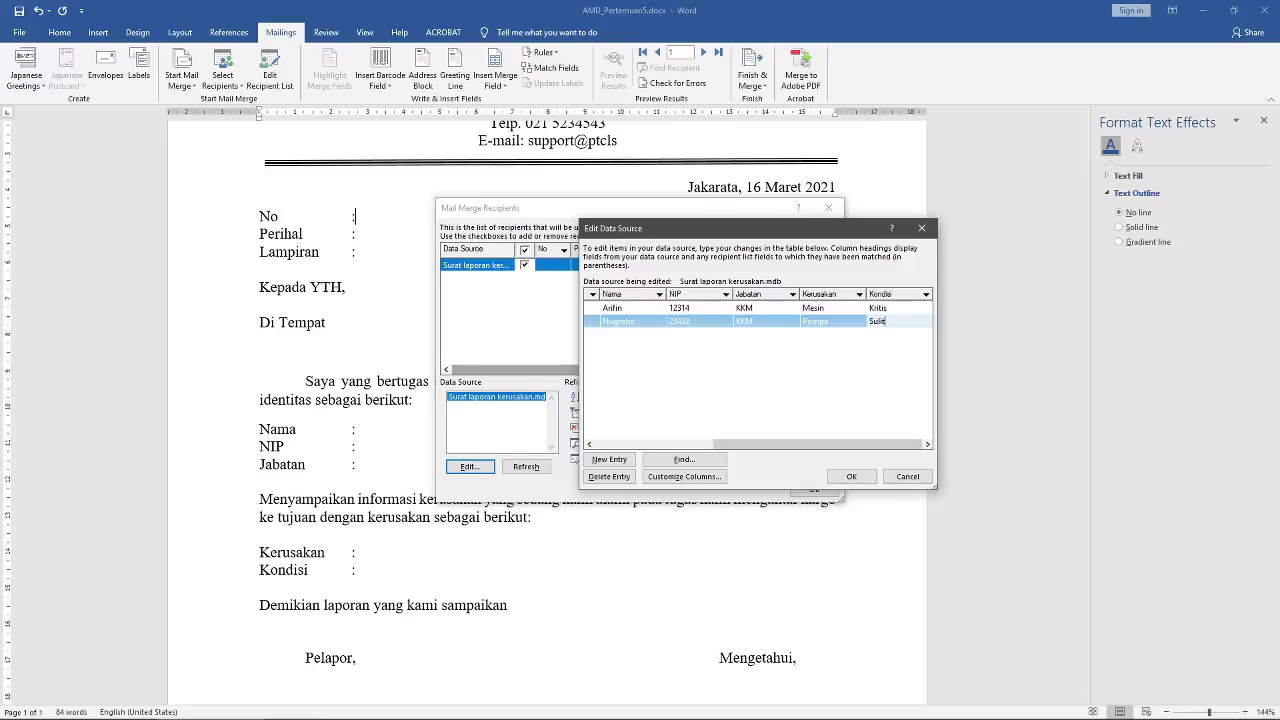
Step: Save the two edited recipient entries to Surat laporan kerusakan.mdb and close the recipient list
{"action": "left_click", "coordinate": [851, 476]}
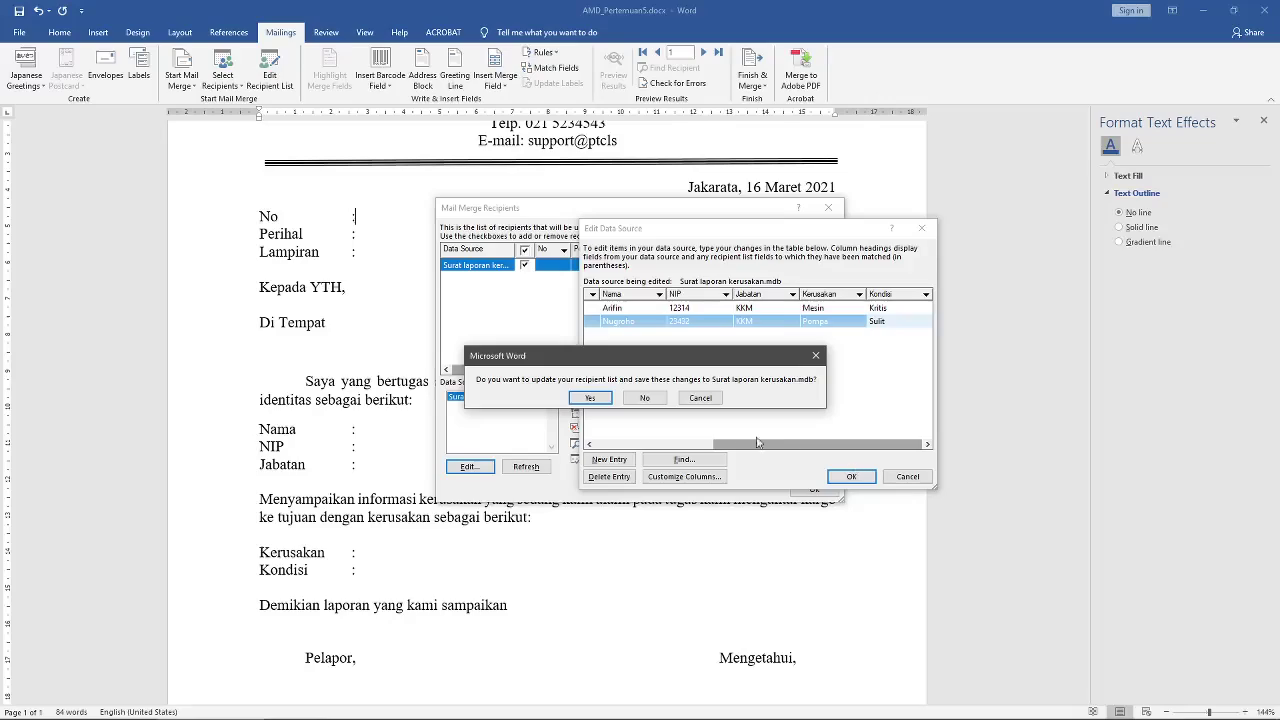
{"action": "left_click", "coordinate": [590, 398]}
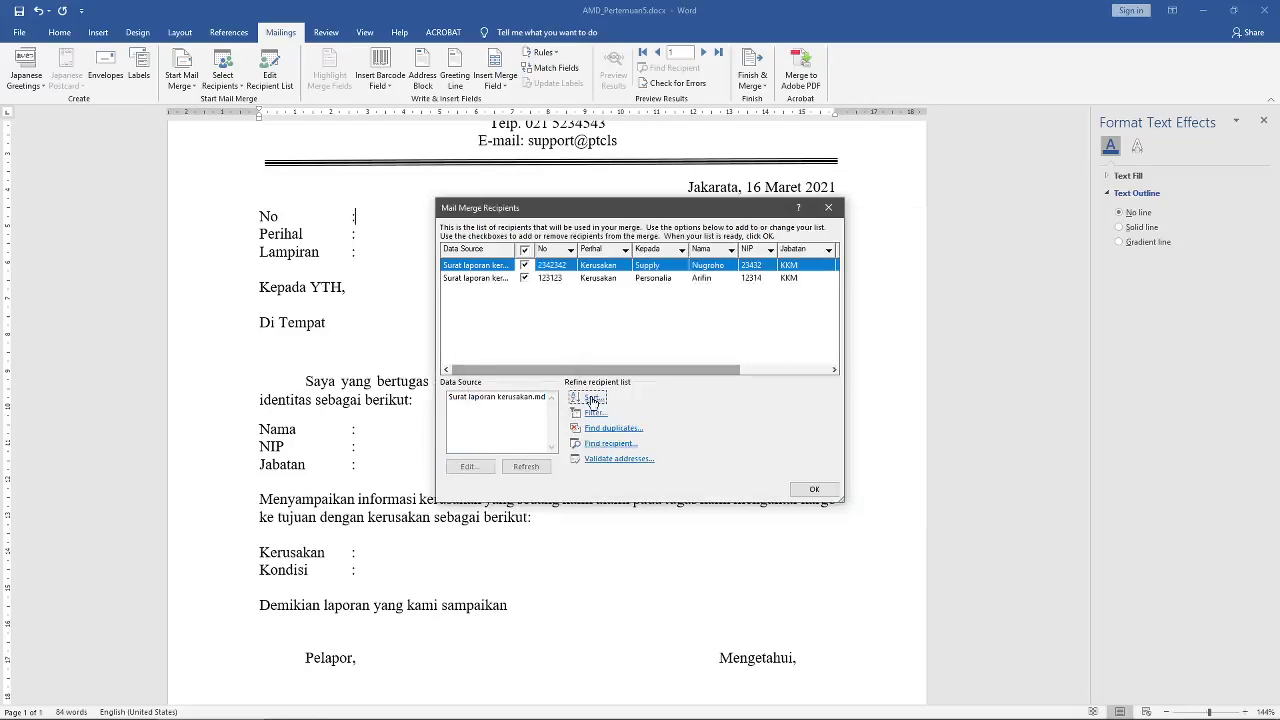
{"action": "left_click_drag", "start_coordinate": [590, 208], "coordinate": [843, 159]}
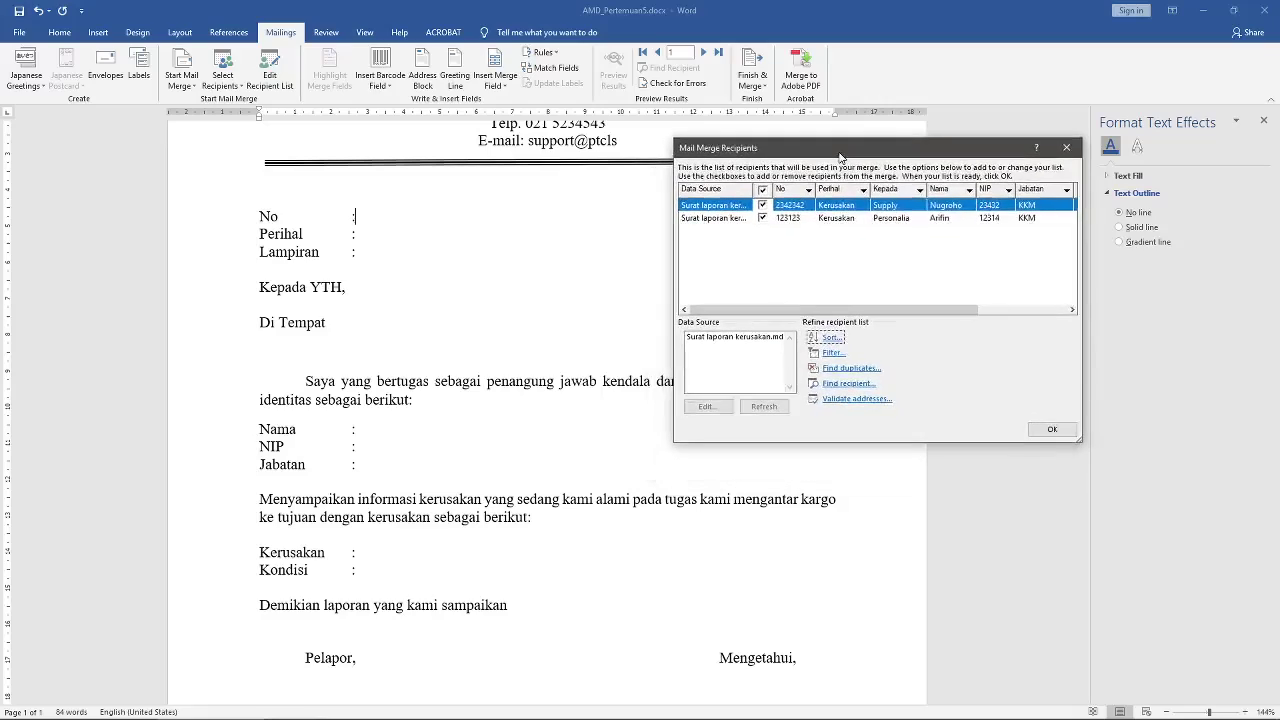
{"action": "left_click", "coordinate": [1052, 429]}
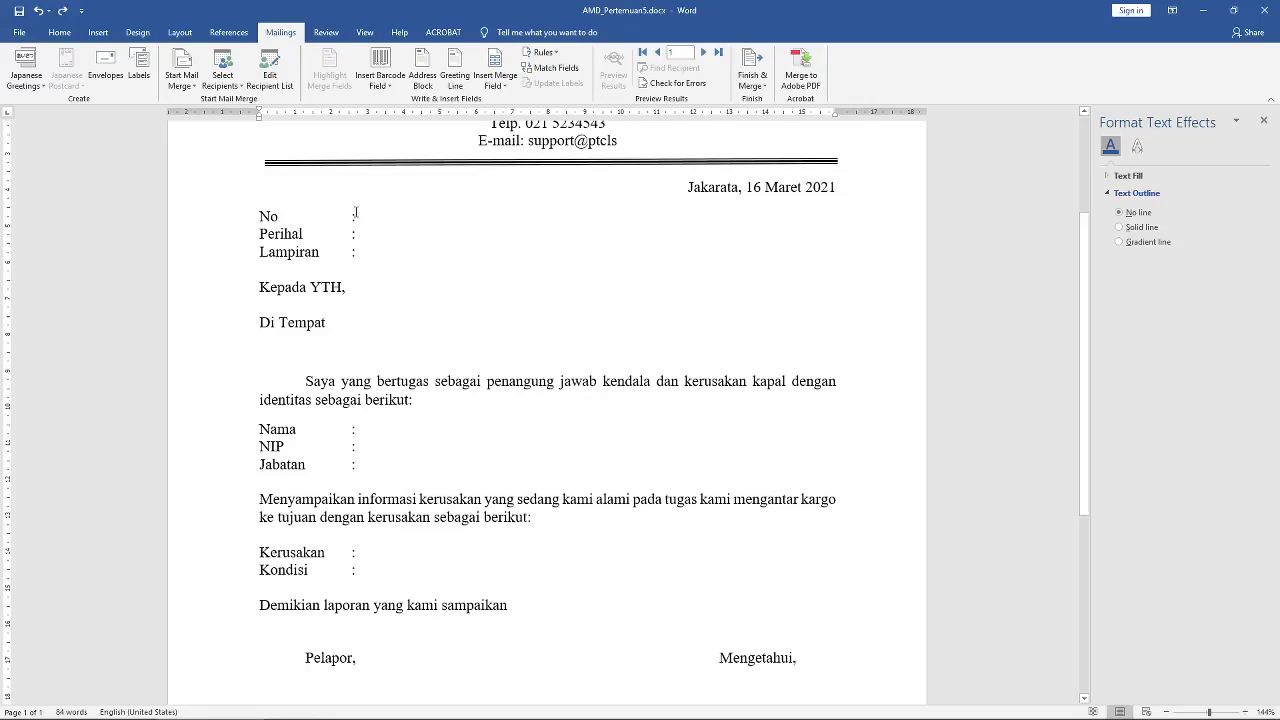
Step: Insert the «No» and «Perihal» merge fields after their colons in the letter
{"action": "left_click", "coordinate": [357, 430]}
{"action": "scroll", "coordinate": [367, 570], "scroll_direction": "down", "scroll_amount": 4}
{"action": "scroll", "coordinate": [369, 318], "scroll_direction": "up", "scroll_amount": 6}
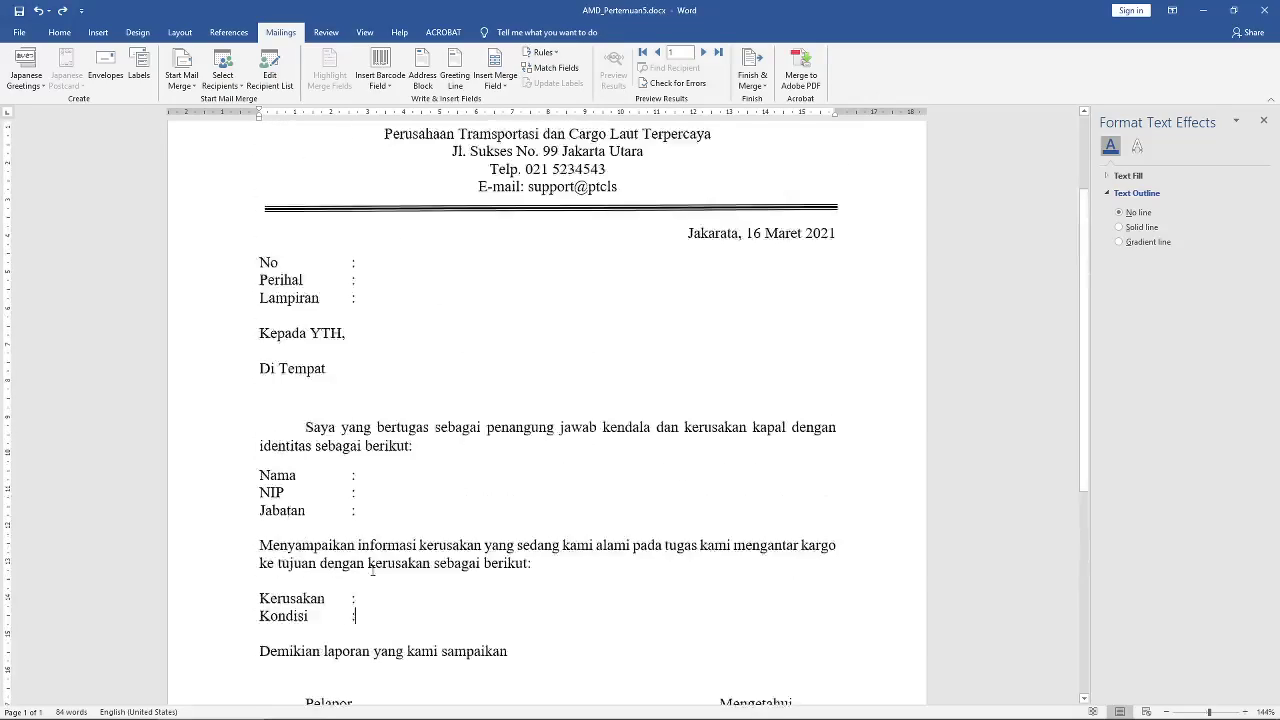
{"action": "scroll", "coordinate": [506, 378], "scroll_direction": "up", "scroll_amount": 2}
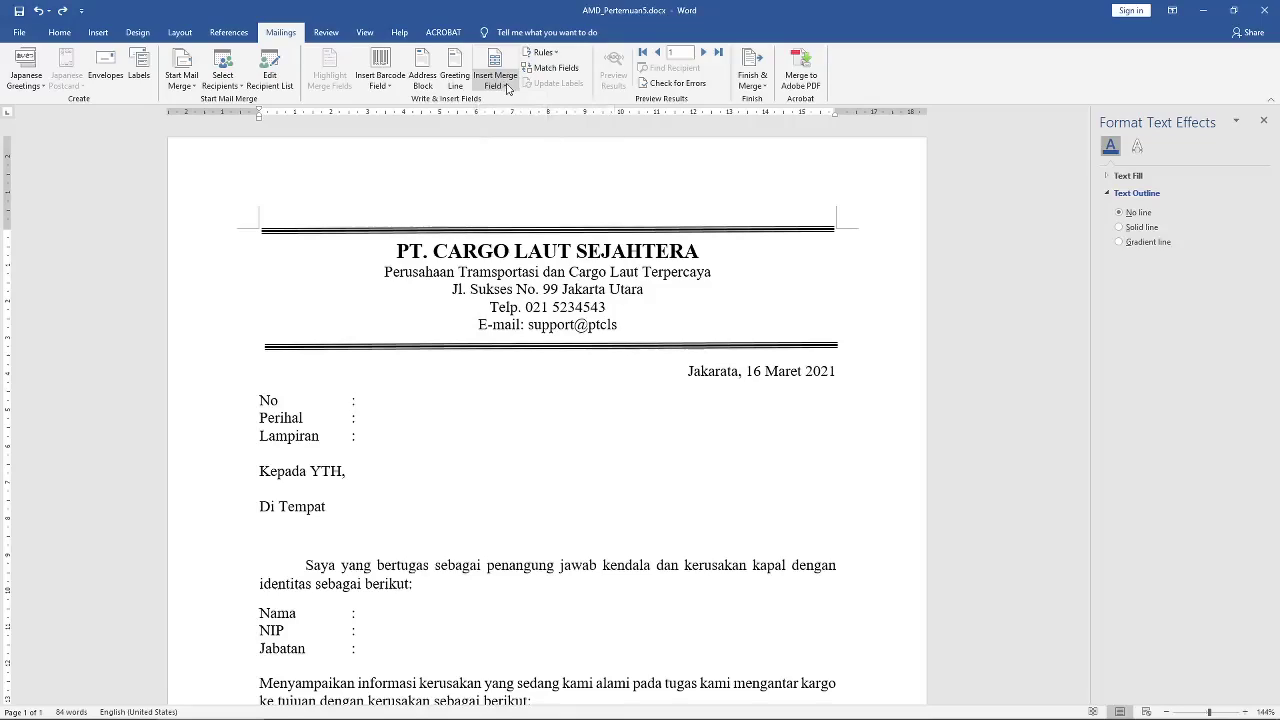
{"action": "left_click", "coordinate": [507, 89]}
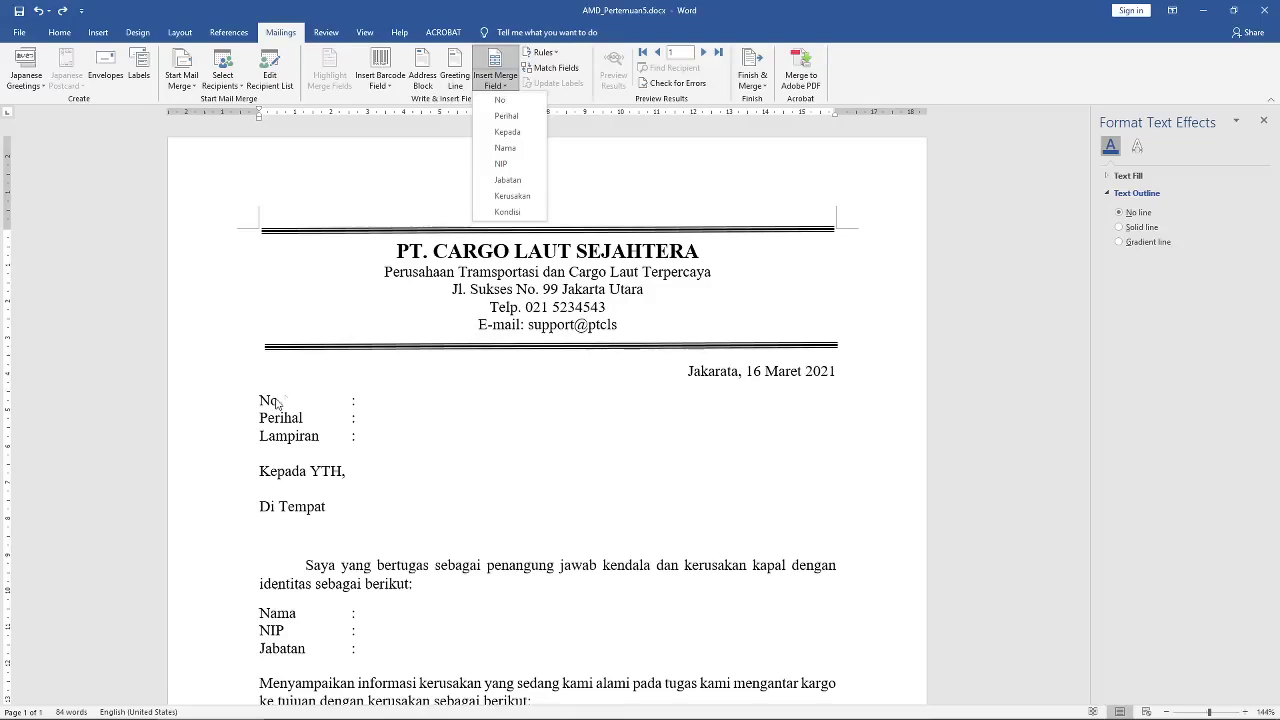
{"action": "left_click", "coordinate": [500, 100]}
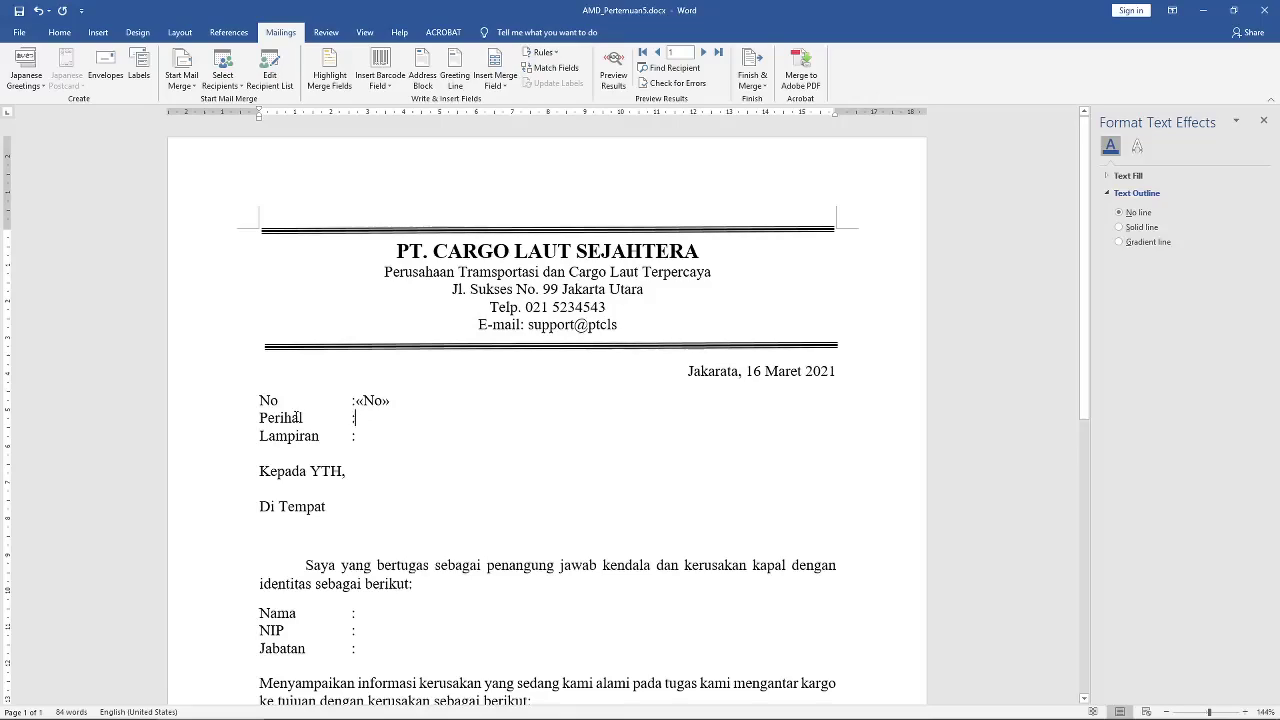
{"action": "left_click", "coordinate": [370, 418]}
{"action": "left_click", "coordinate": [495, 80]}
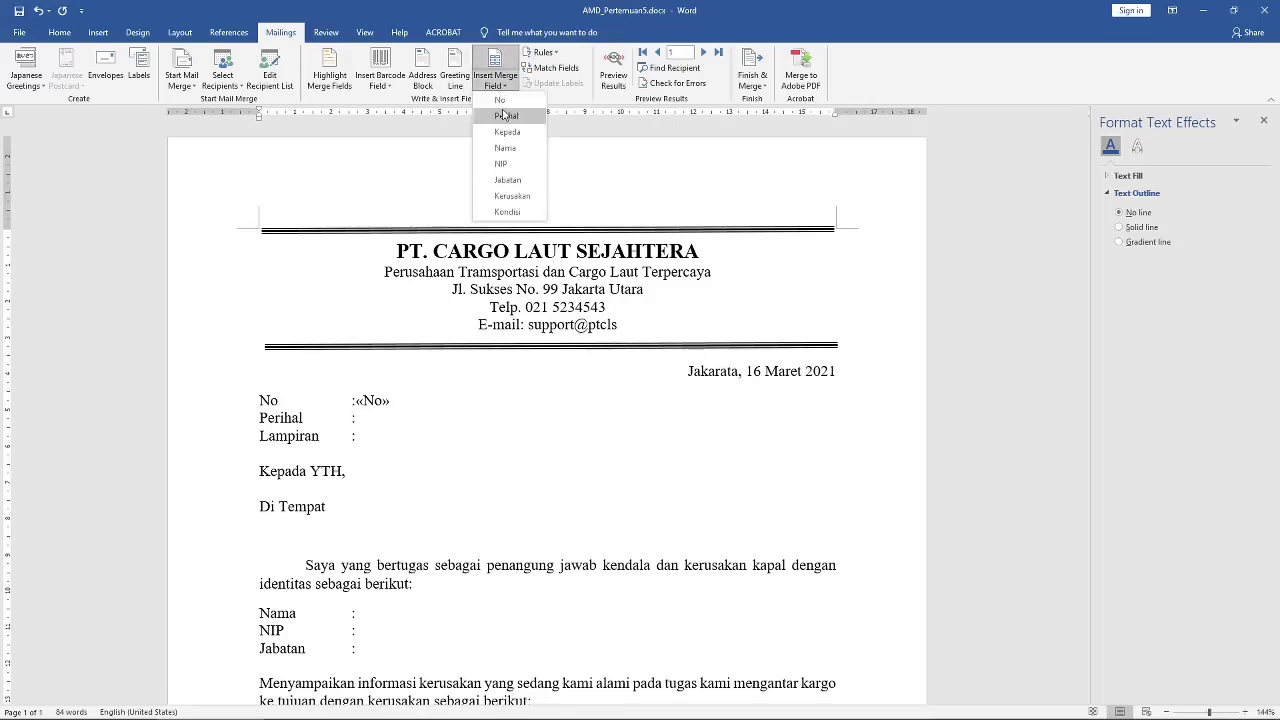
{"action": "left_click", "coordinate": [506, 118]}
Step: Type '-' after Lampiran and insert the «Kepada» field under Kepada YTH
{"action": "left_click", "coordinate": [365, 436]}
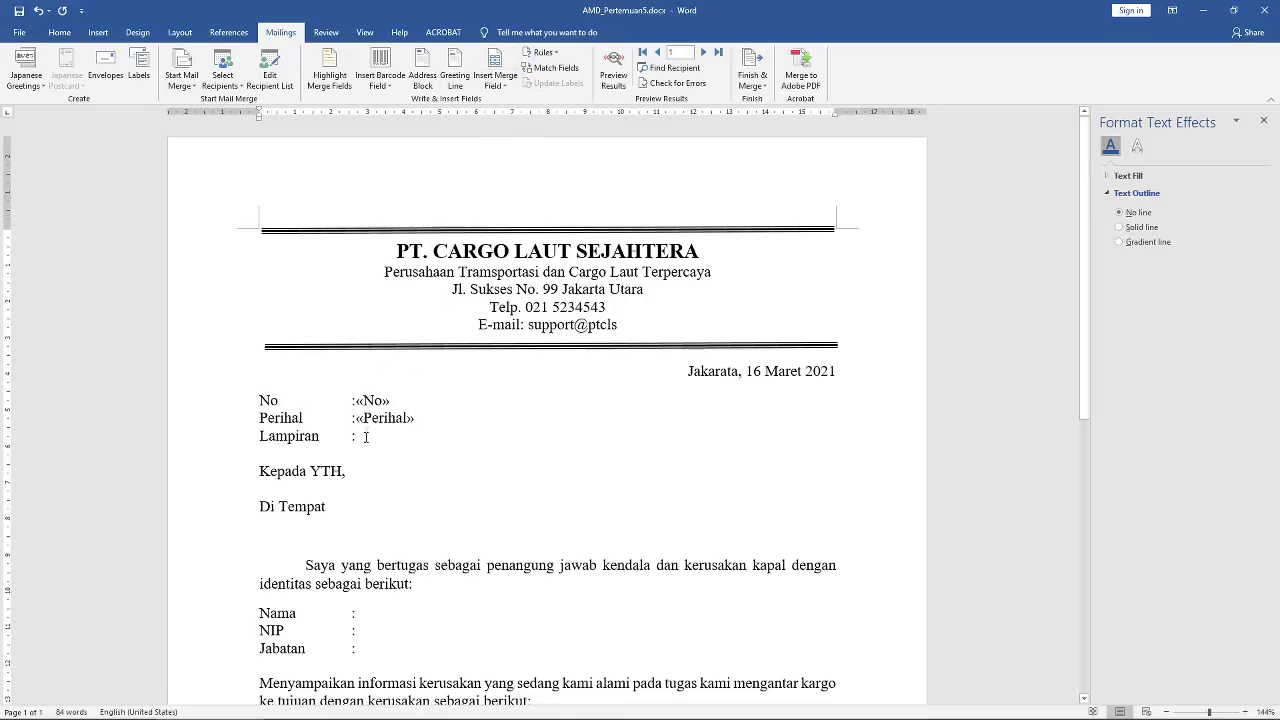
{"action": "left_click", "coordinate": [509, 86]}
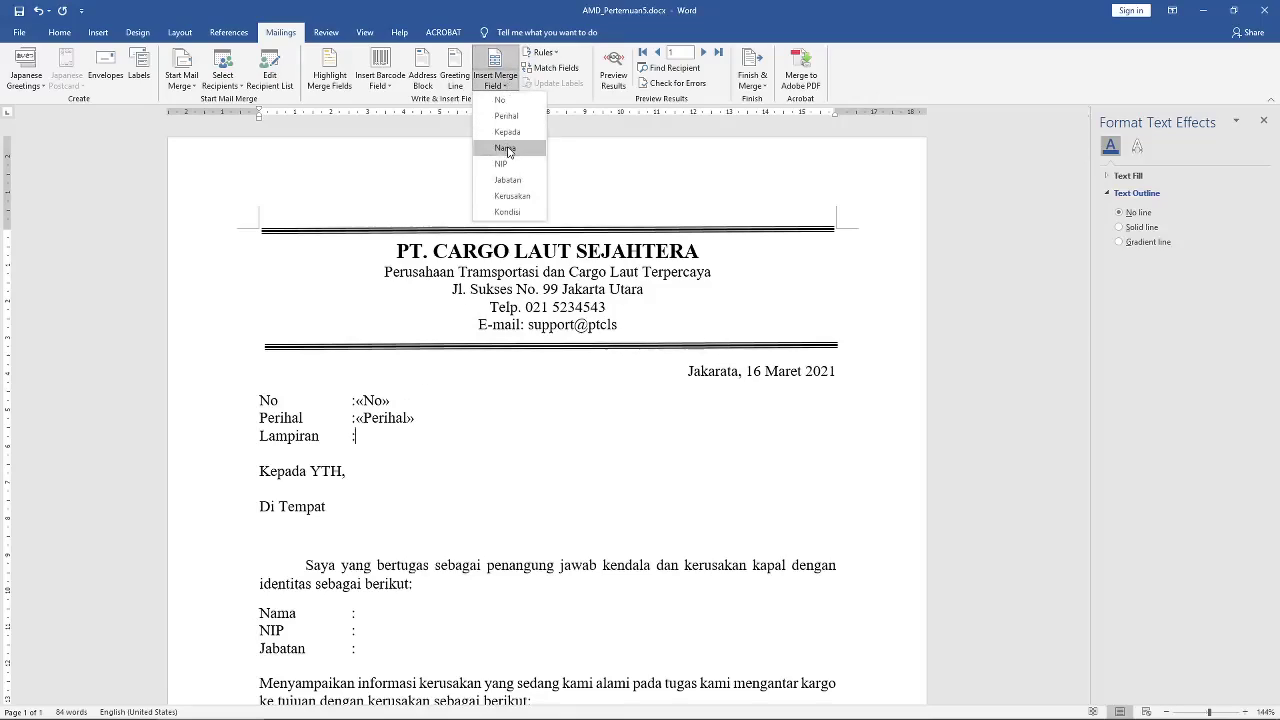
{"action": "left_click", "coordinate": [370, 435]}
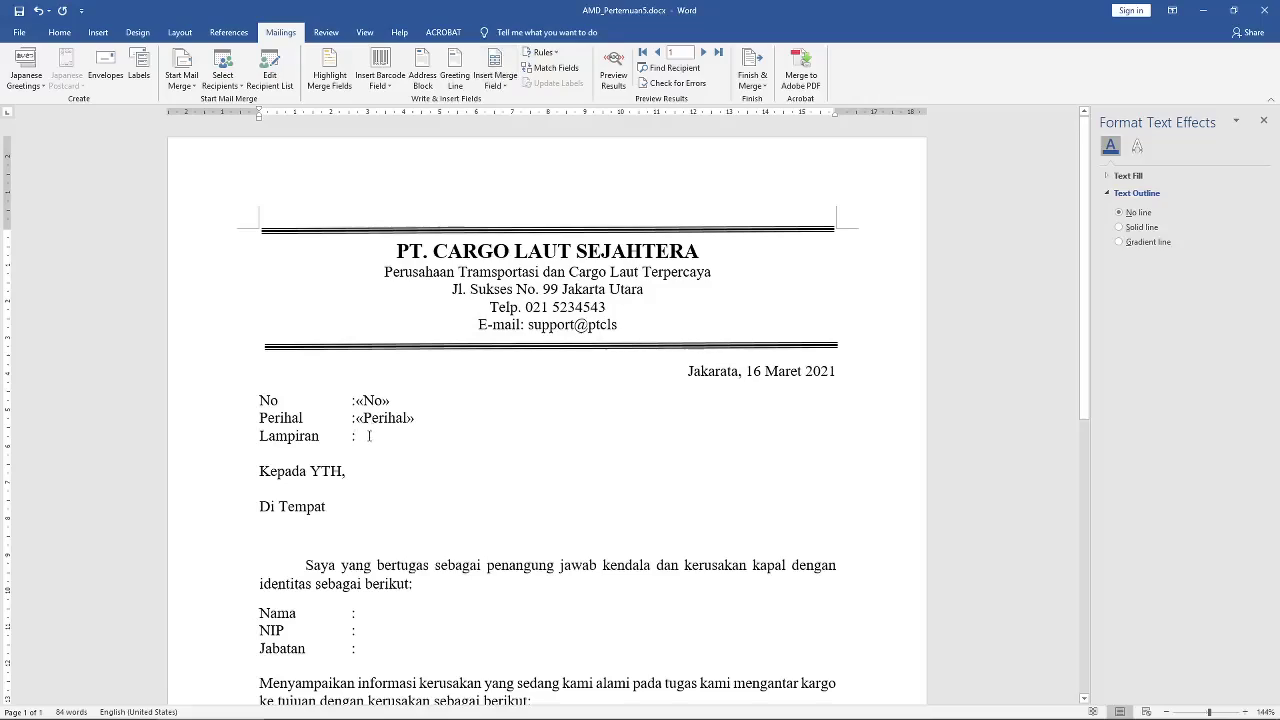
{"action": "type", "text": "-"}
{"action": "left_click", "coordinate": [268, 489]}
{"action": "left_click", "coordinate": [497, 82]}
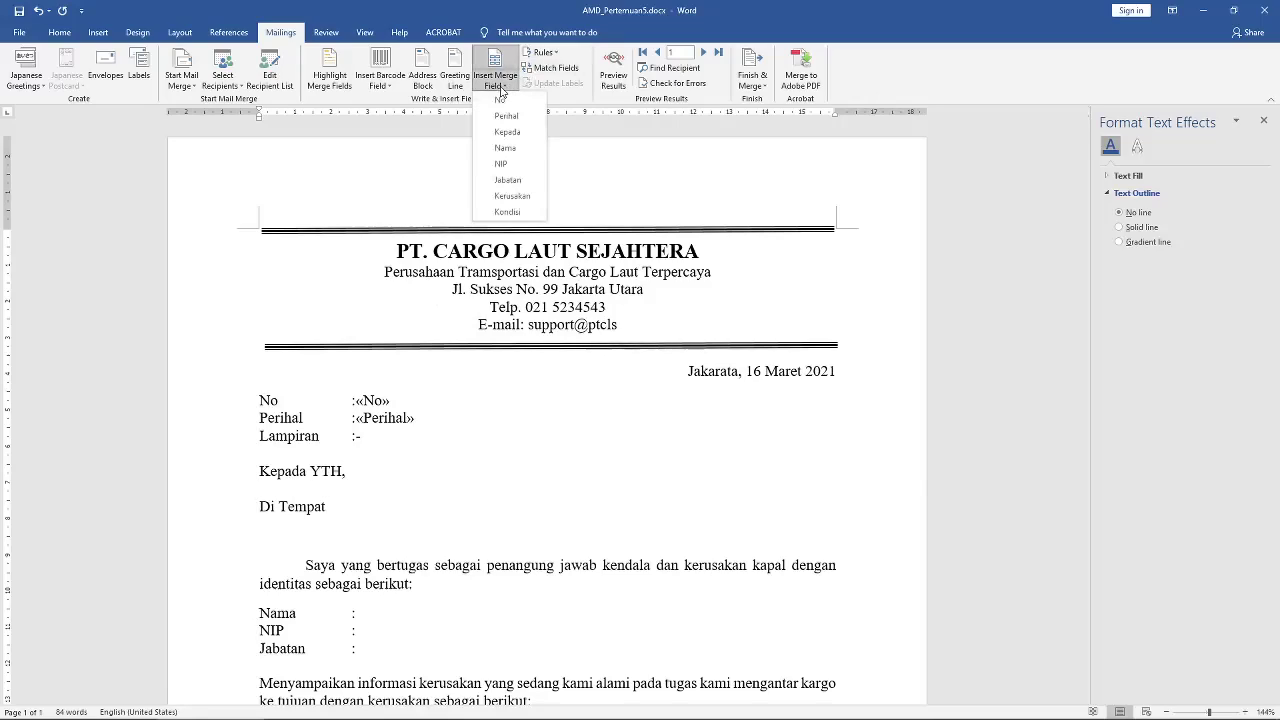
{"action": "left_click", "coordinate": [508, 132]}
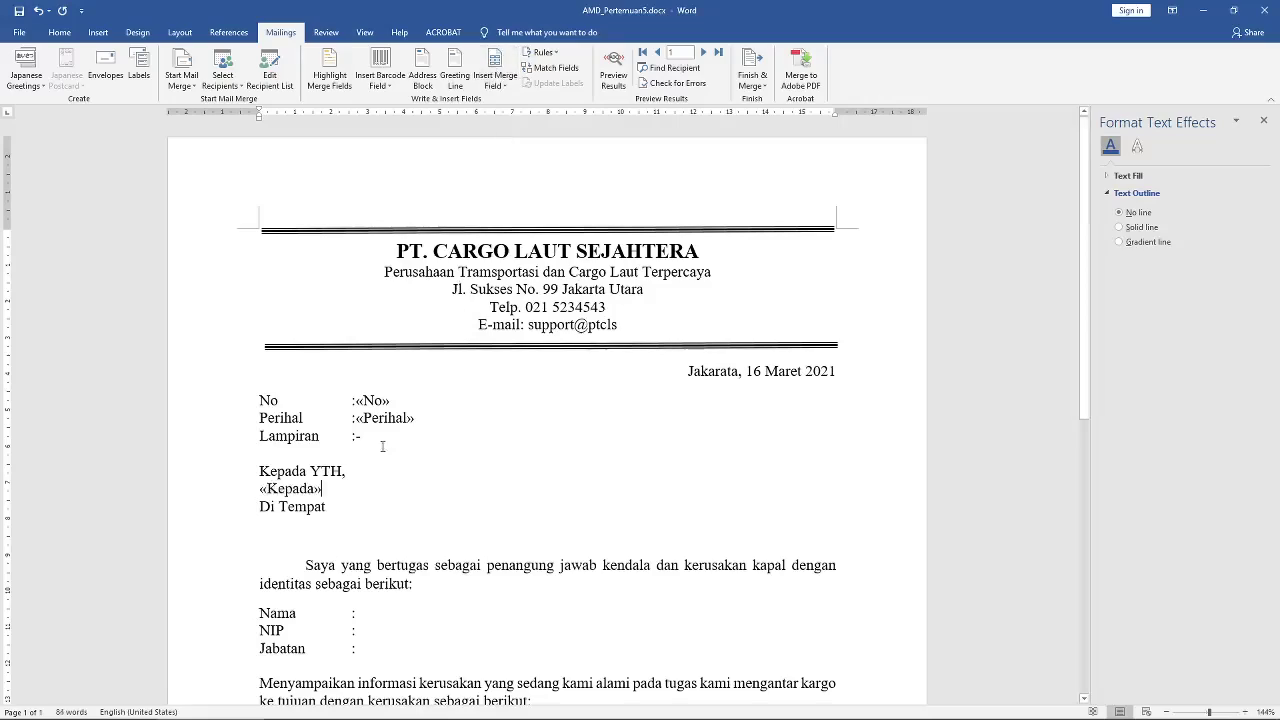
{"action": "scroll", "coordinate": [386, 535], "scroll_direction": "down", "scroll_amount": 2}
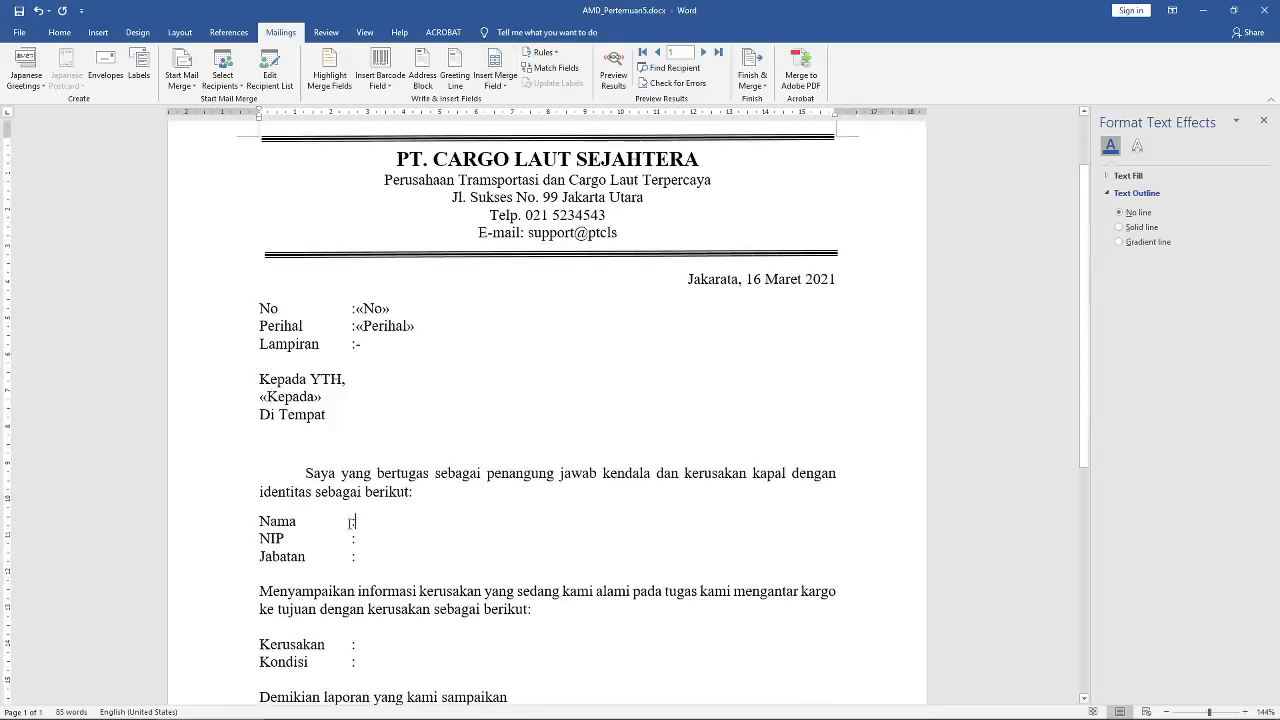
Step: Insert the «Nama», «NIP» and «Jabatan» merge fields after their labels
{"action": "left_click", "coordinate": [495, 82]}
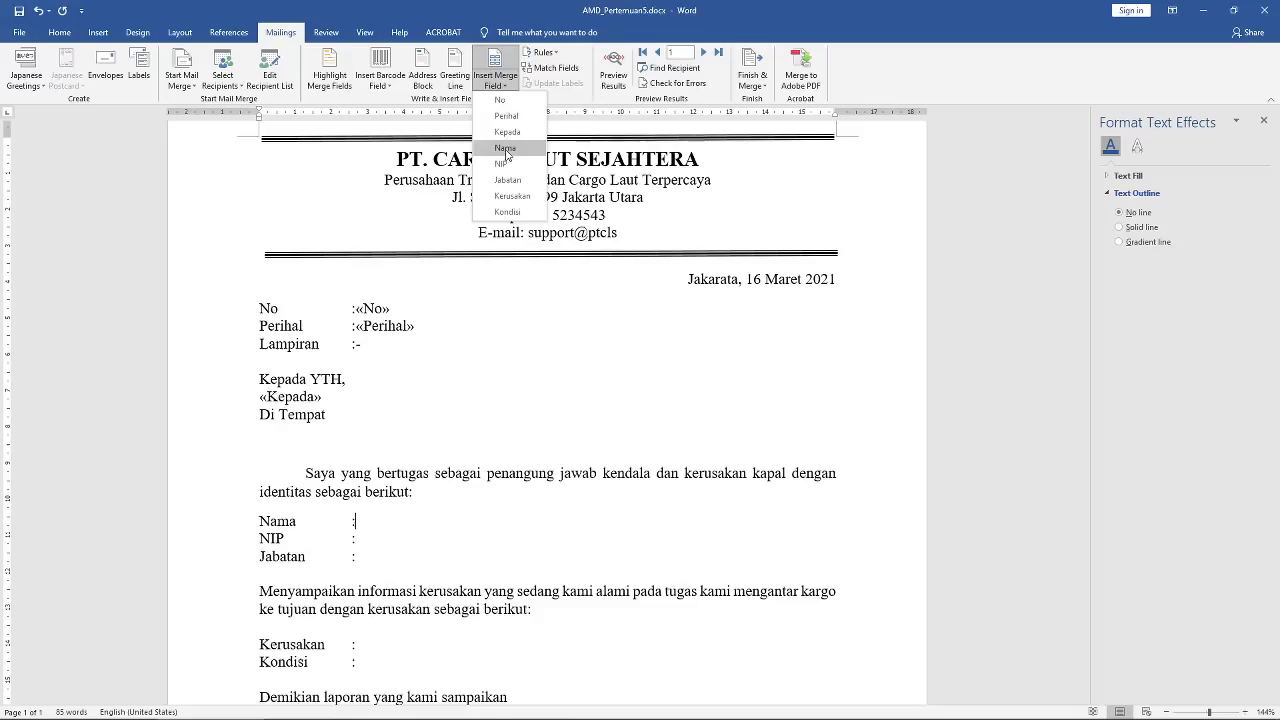
{"action": "left_click", "coordinate": [505, 149]}
{"action": "left_click", "coordinate": [362, 538]}
{"action": "left_click", "coordinate": [495, 82]}
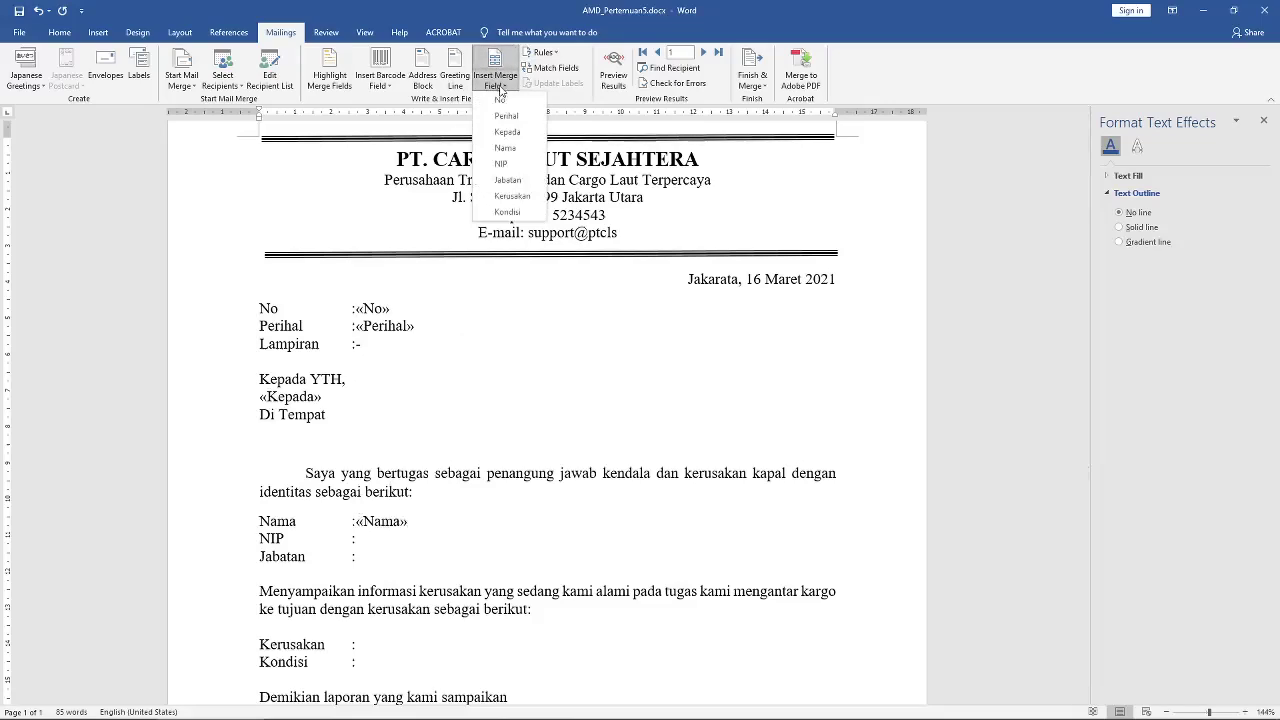
{"action": "left_click", "coordinate": [505, 165]}
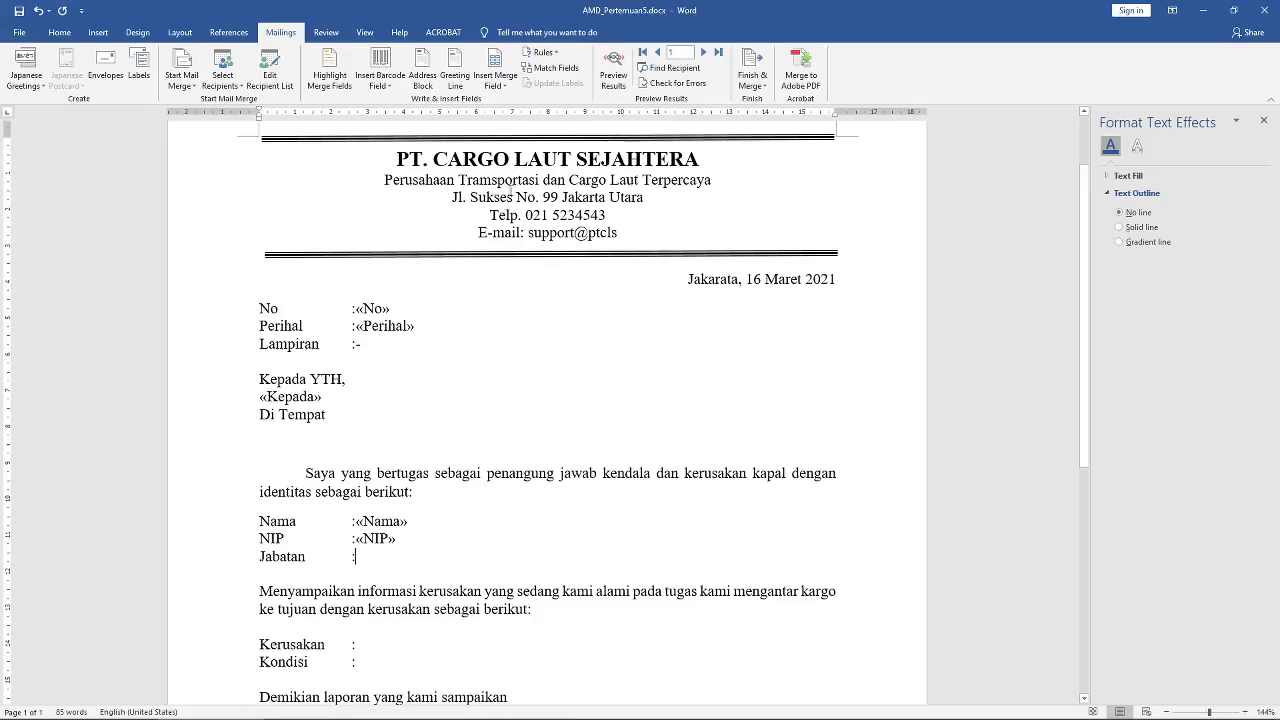
{"action": "left_click", "coordinate": [495, 82]}
{"action": "left_click", "coordinate": [505, 181]}
Step: Insert the «Kerusakan» and «Kondisi» merge fields after their labels
{"action": "scroll", "coordinate": [372, 519], "scroll_direction": "down", "scroll_amount": 3}
{"action": "left_click", "coordinate": [495, 82]}
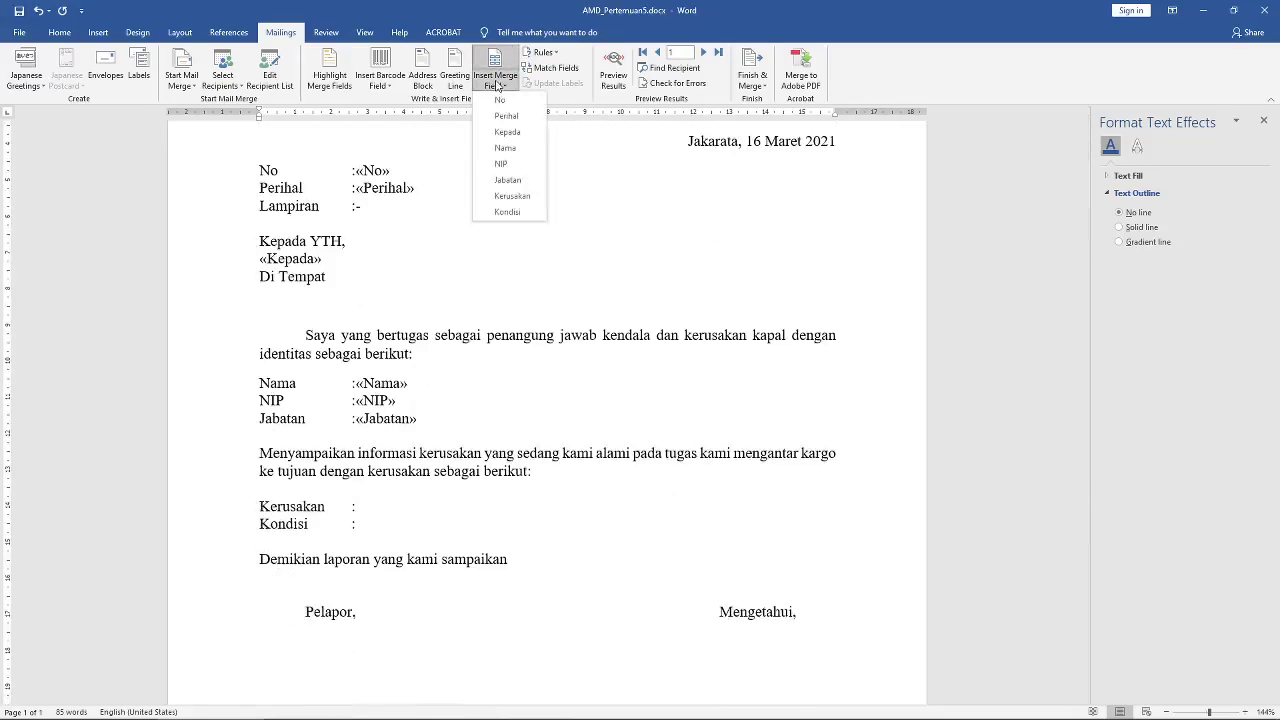
{"action": "left_click", "coordinate": [505, 197]}
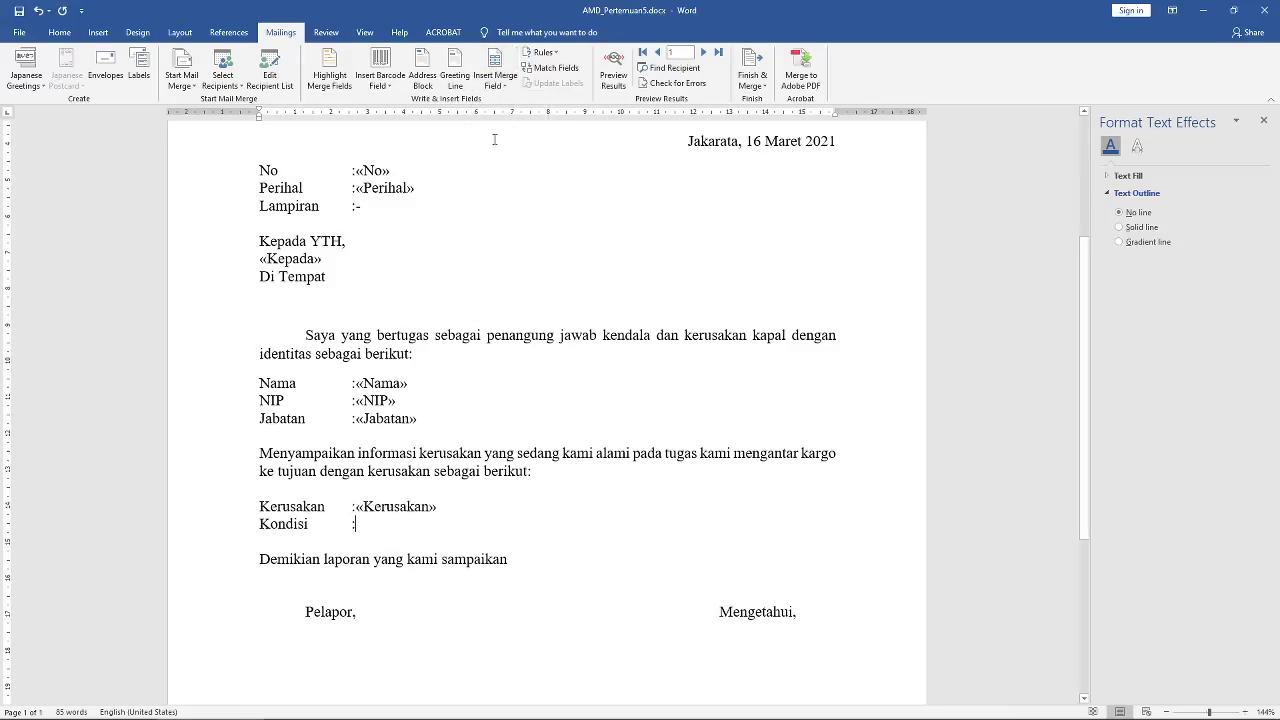
{"action": "left_click", "coordinate": [495, 82]}
{"action": "left_click", "coordinate": [507, 213]}
{"action": "scroll", "coordinate": [444, 462], "scroll_direction": "down", "scroll_amount": 2}
Step: Add the «Nama» field below Pelapor and type 'Kapten' in the signature block
{"action": "left_click", "coordinate": [298, 591]}
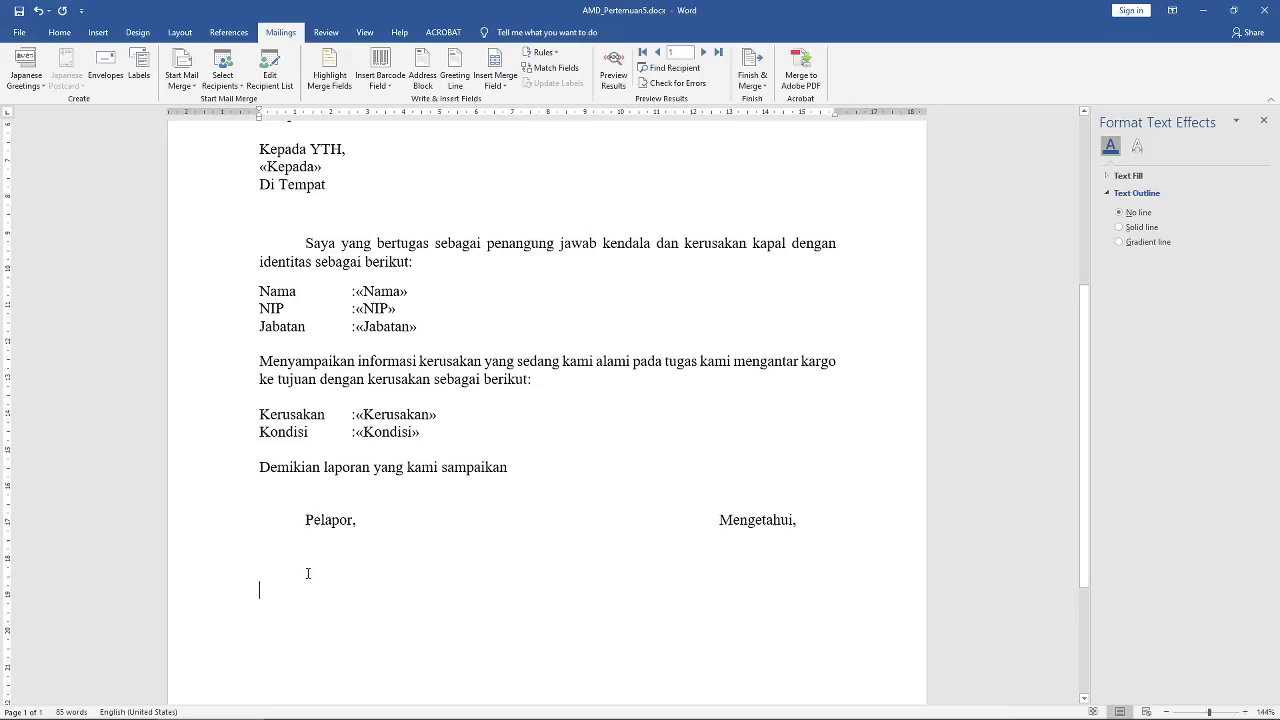
{"action": "left_click", "coordinate": [495, 80]}
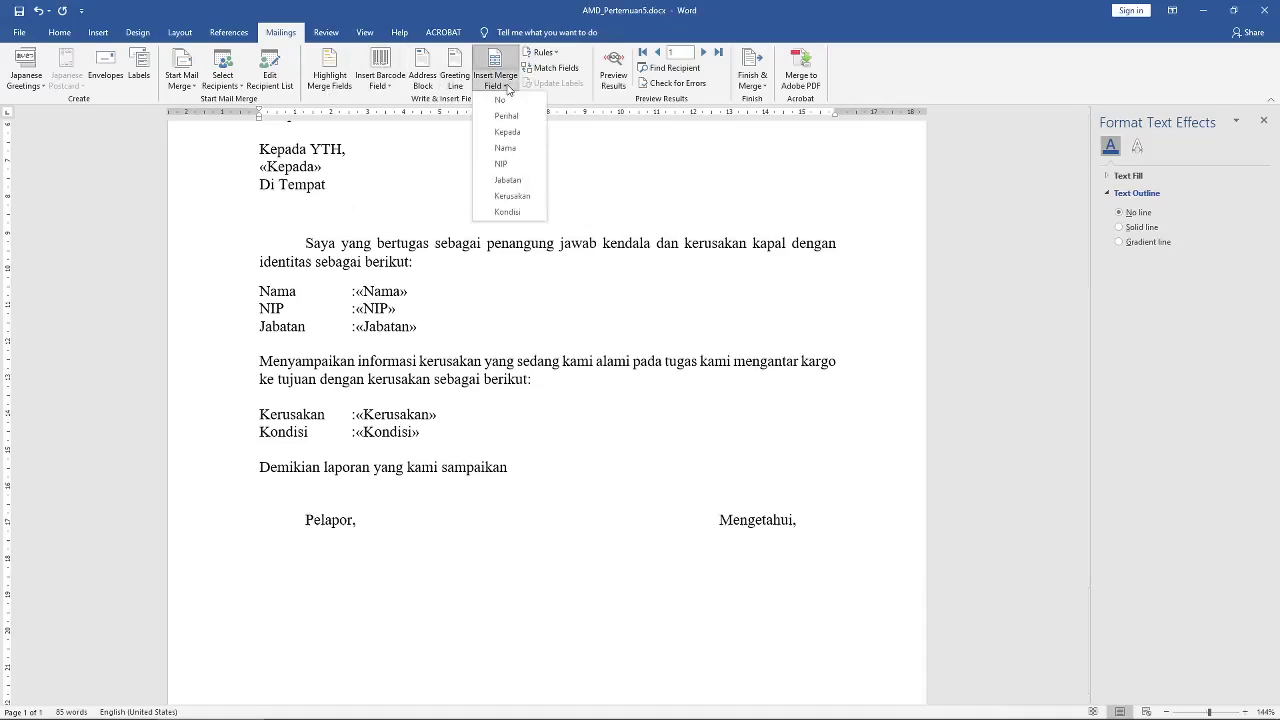
{"action": "left_click", "coordinate": [505, 147]}
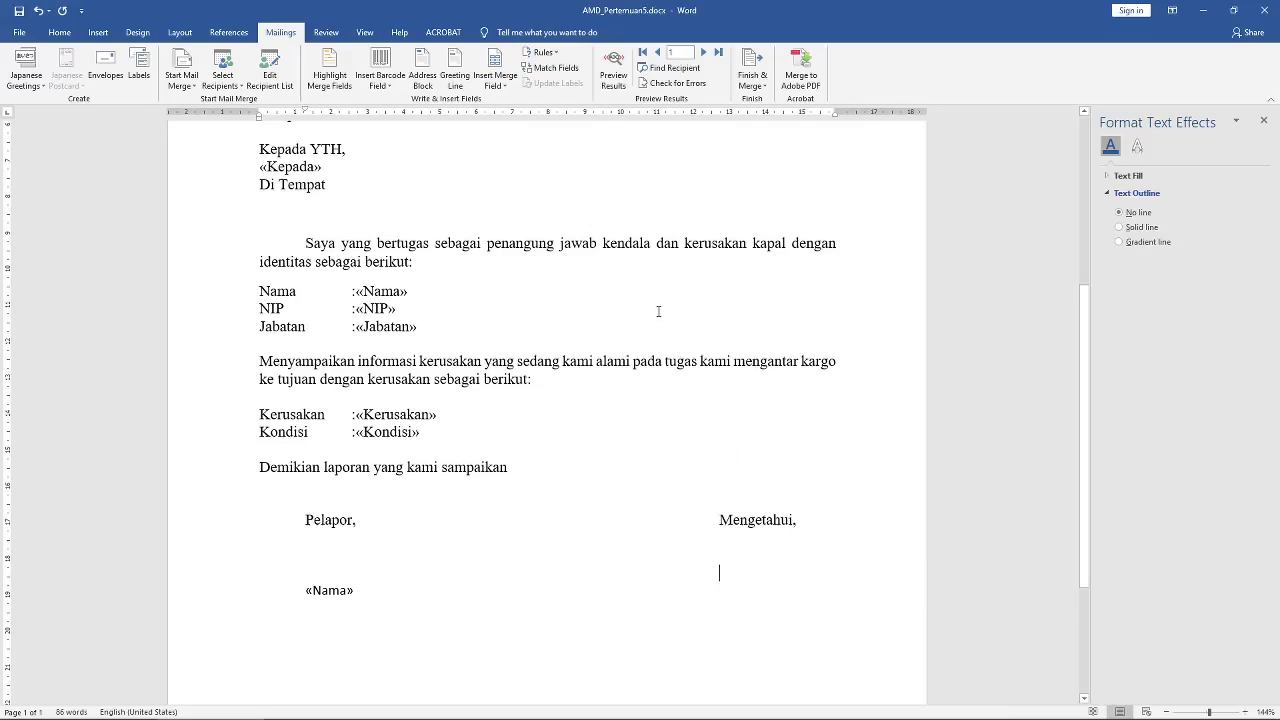
{"action": "type", "text": "Kapten"}
{"action": "scroll", "coordinate": [550, 374], "scroll_direction": "up", "scroll_amount": 5}
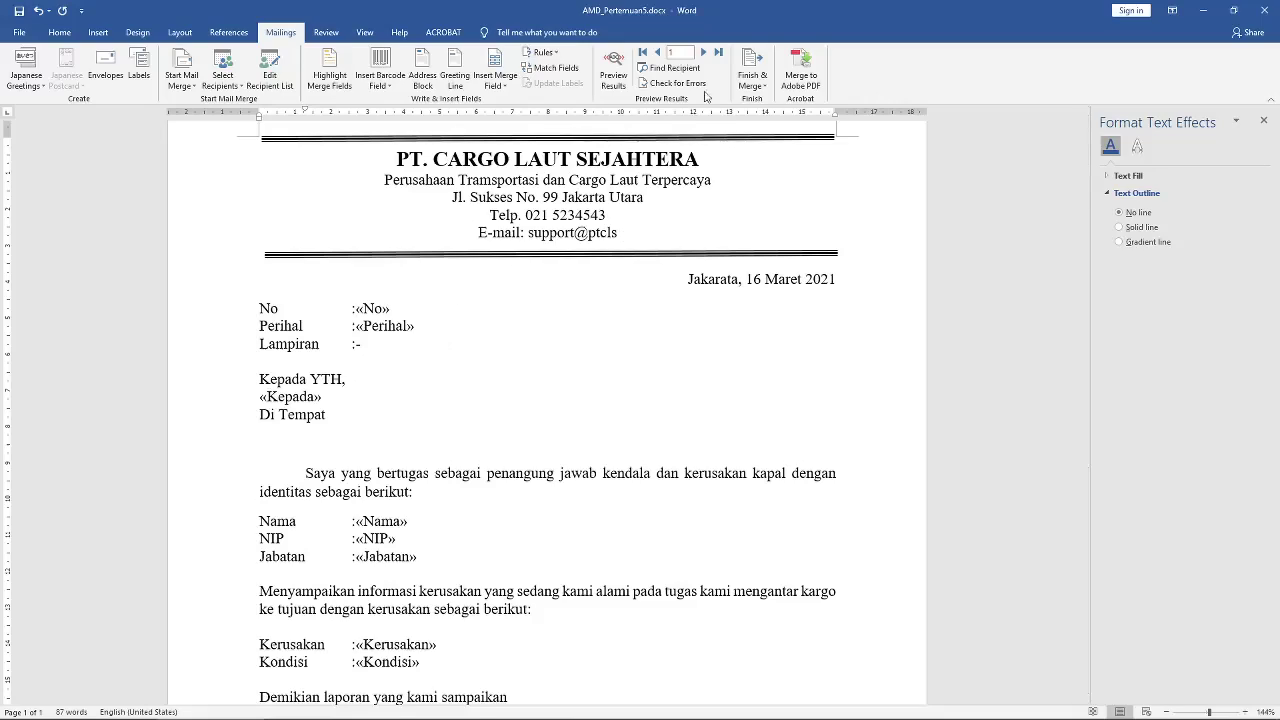
Step: Turn on Preview Results so the letter shows recipient data instead of field codes
{"action": "scroll", "coordinate": [516, 397], "scroll_direction": "down", "scroll_amount": 1}
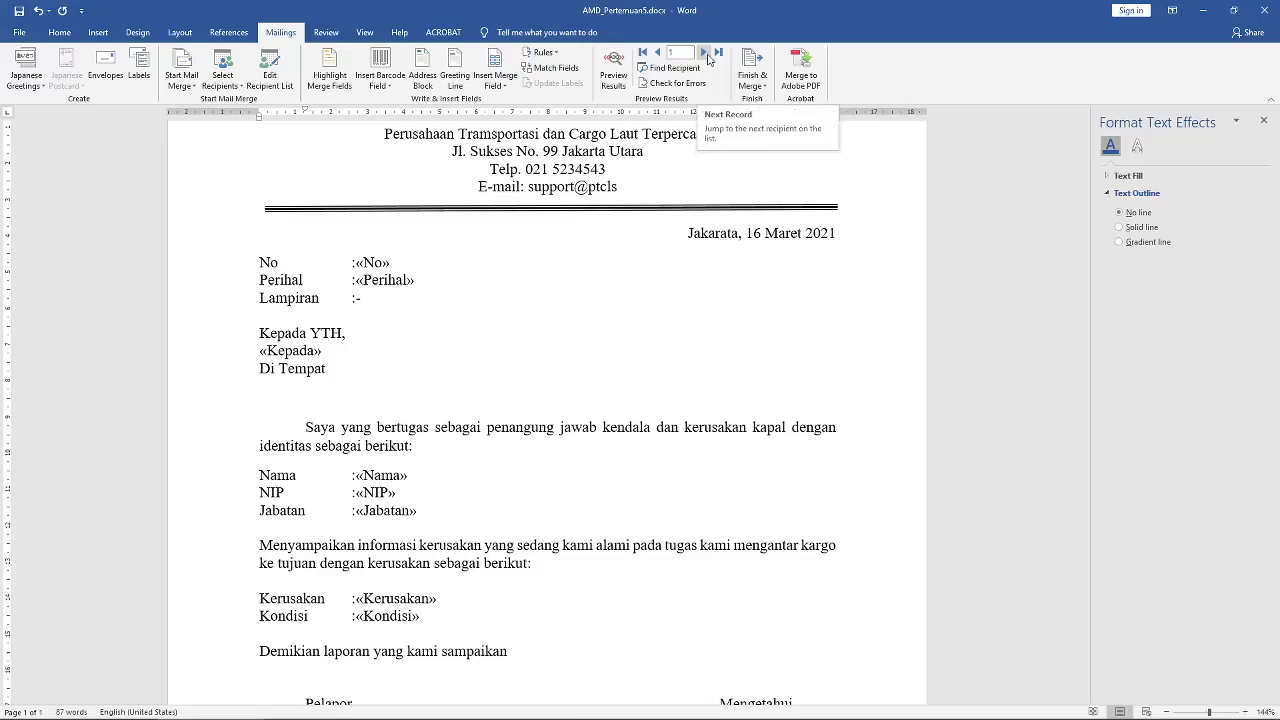
{"action": "left_click", "coordinate": [705, 53]}
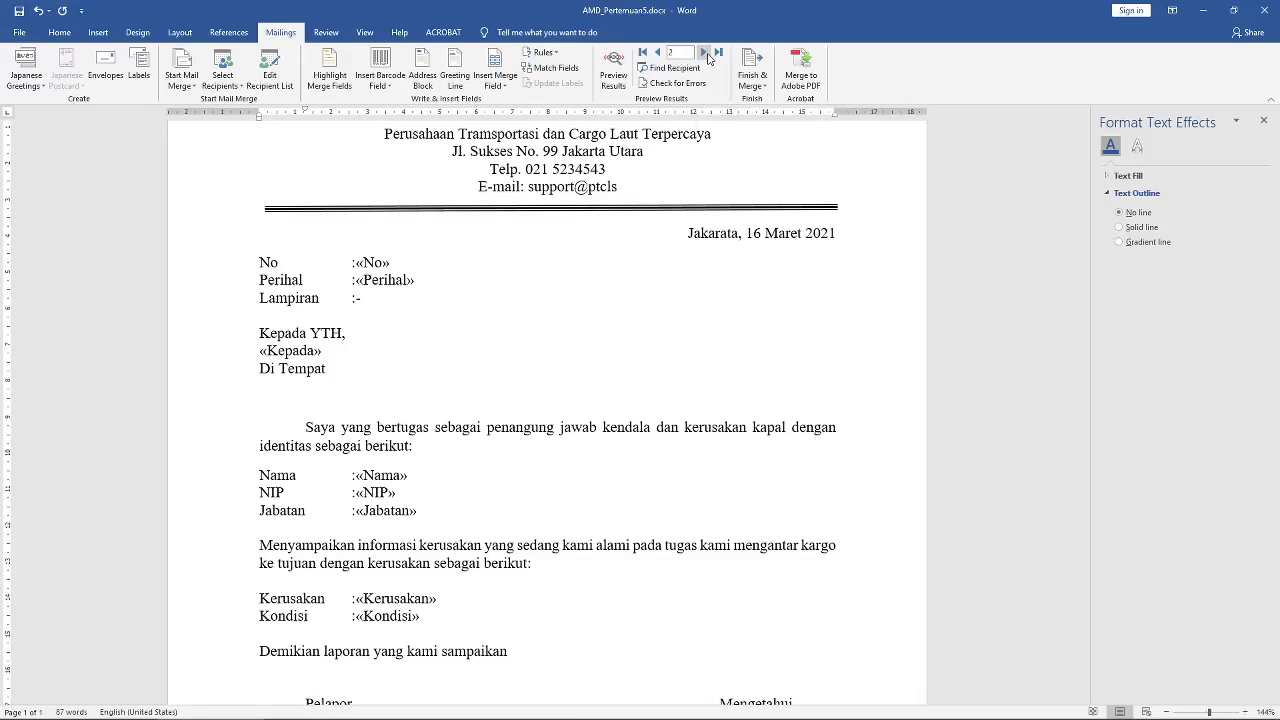
{"action": "left_click", "coordinate": [658, 53]}
{"action": "left_click", "coordinate": [658, 53]}
{"action": "left_click", "coordinate": [757, 72]}
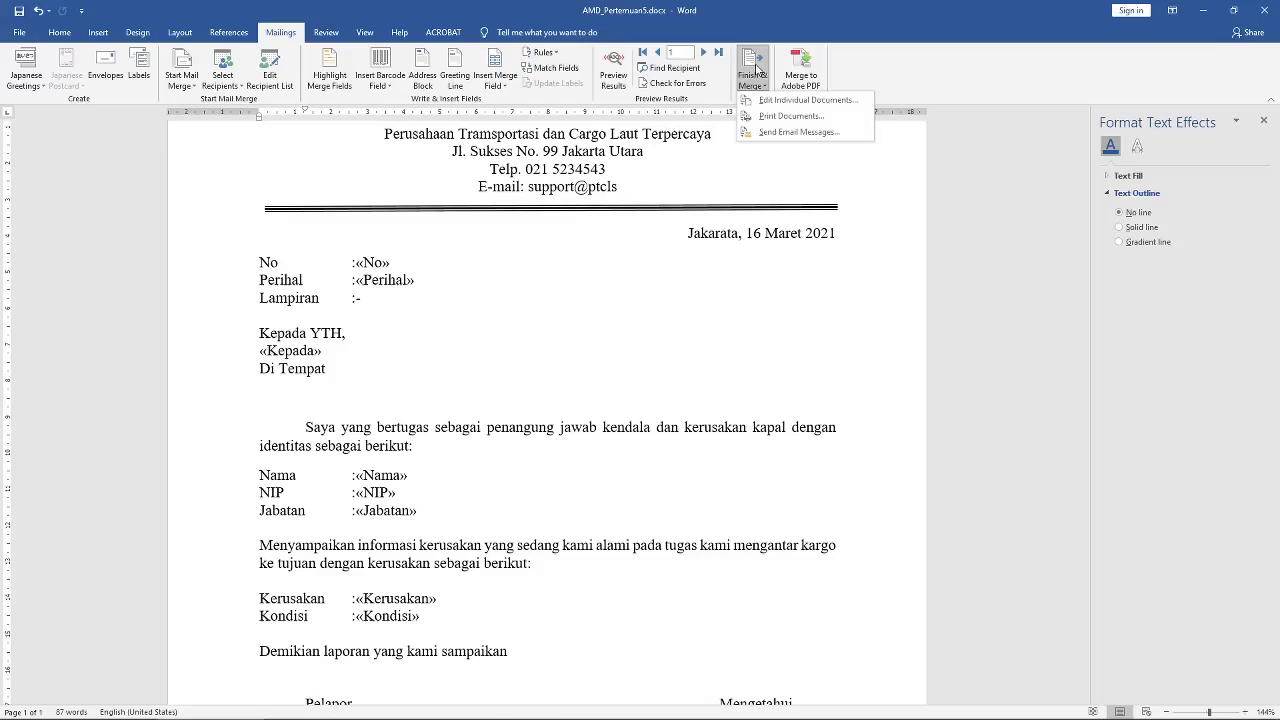
{"action": "left_click", "coordinate": [757, 72]}
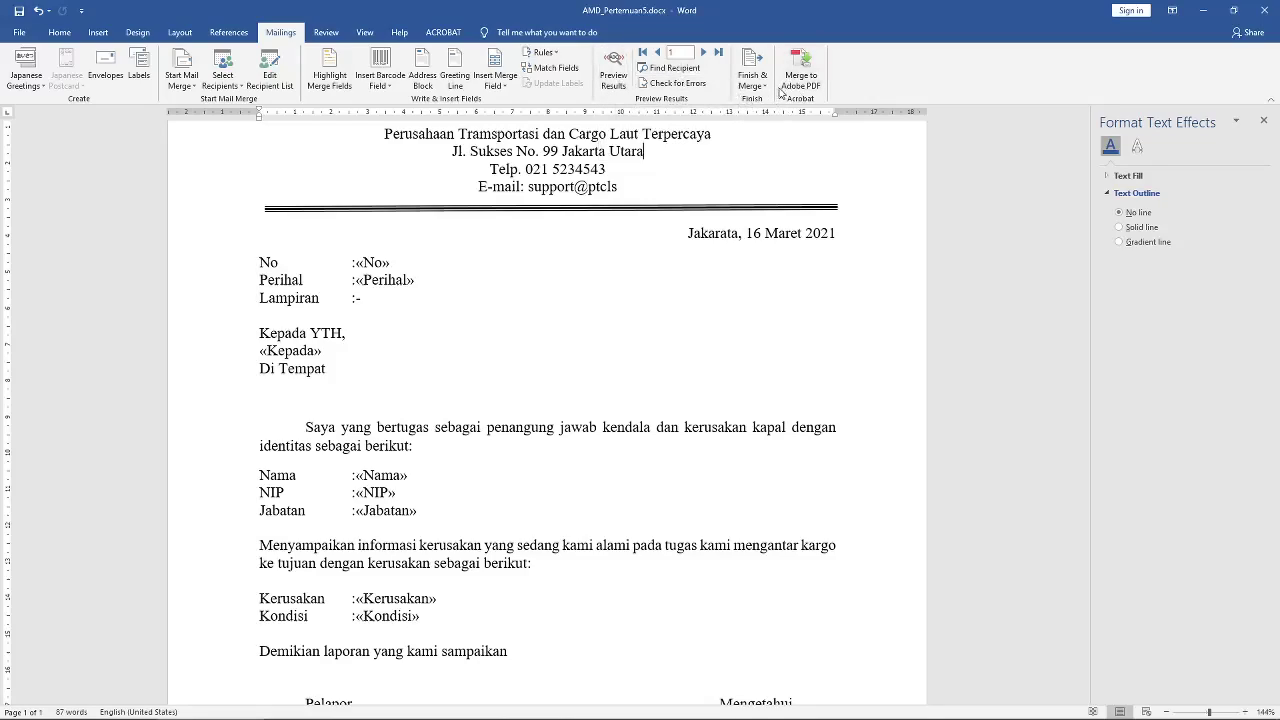
{"action": "left_click", "coordinate": [617, 78]}
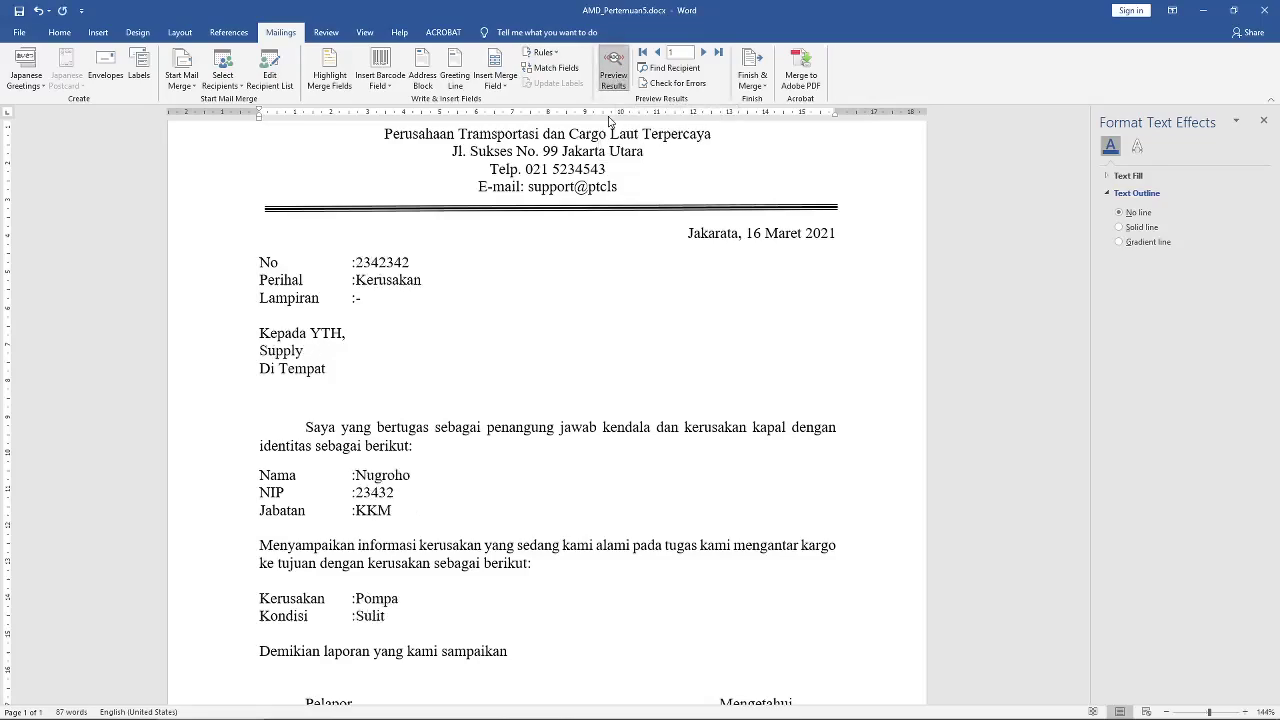
{"action": "left_click", "coordinate": [616, 76]}
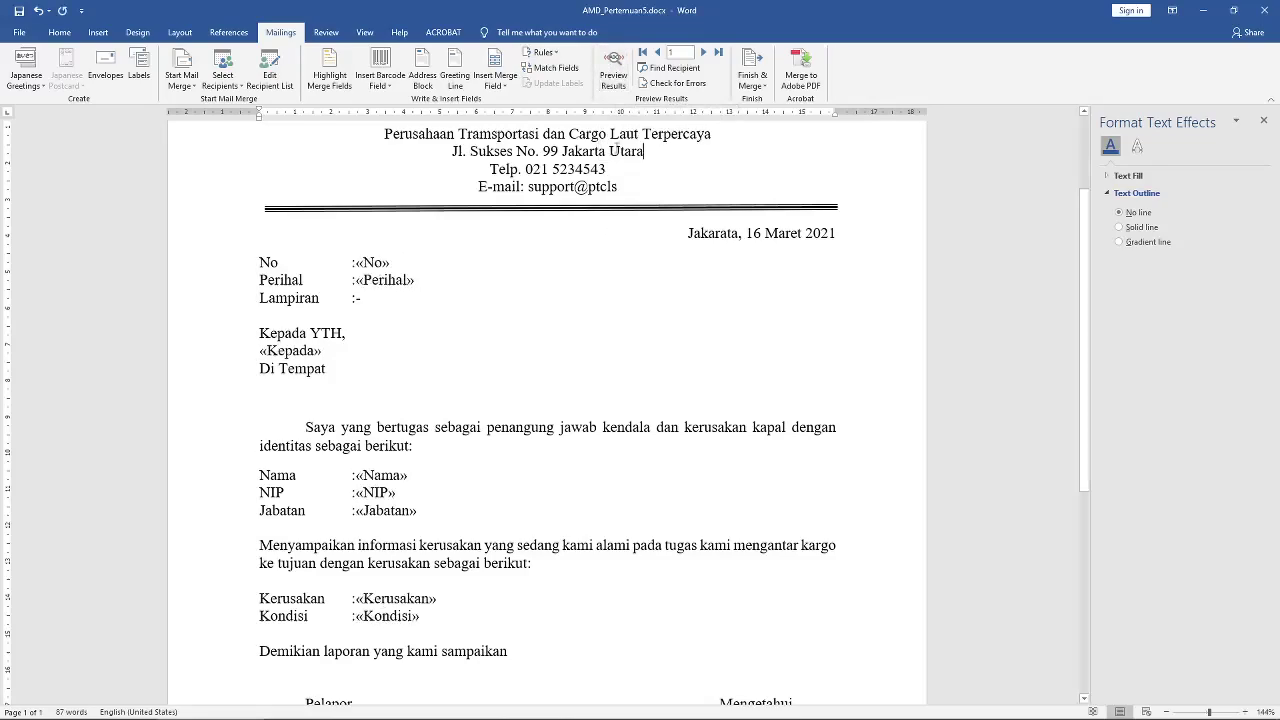
{"action": "left_click", "coordinate": [612, 80]}
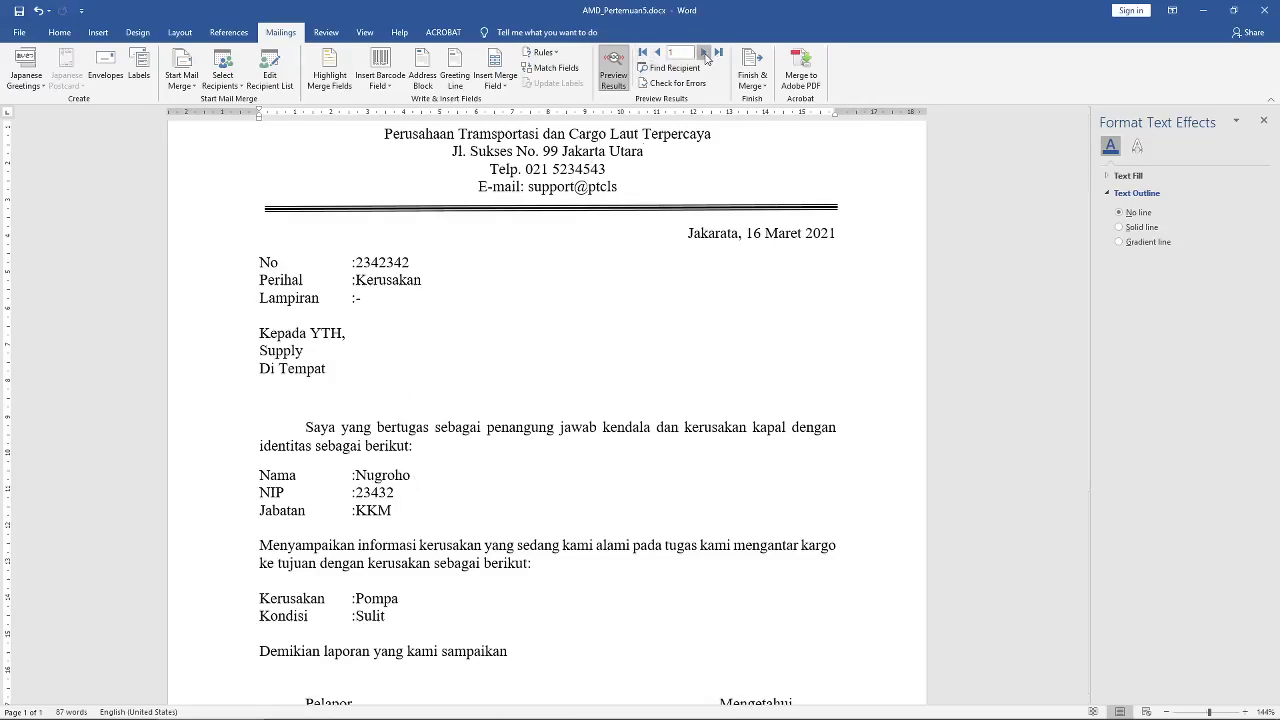
Step: Step the preview between records 1 and 2, ending on record 2
{"action": "left_click", "coordinate": [705, 55]}
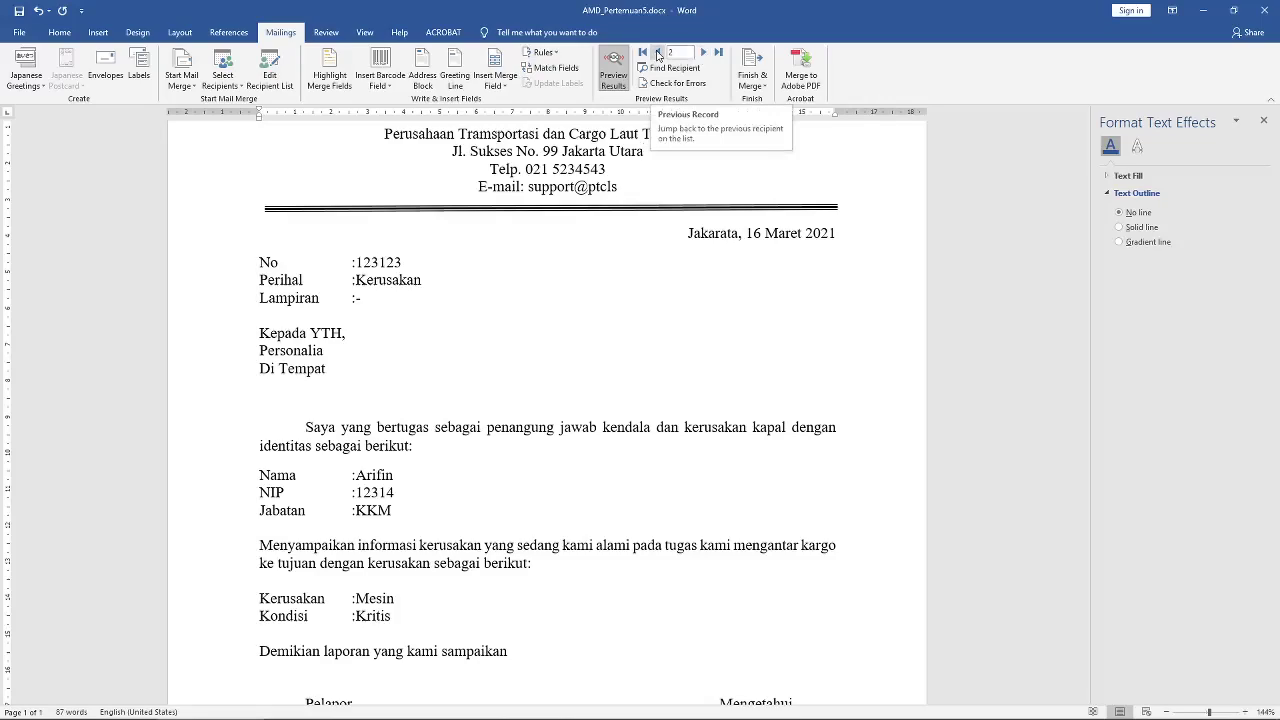
{"action": "left_click", "coordinate": [658, 53]}
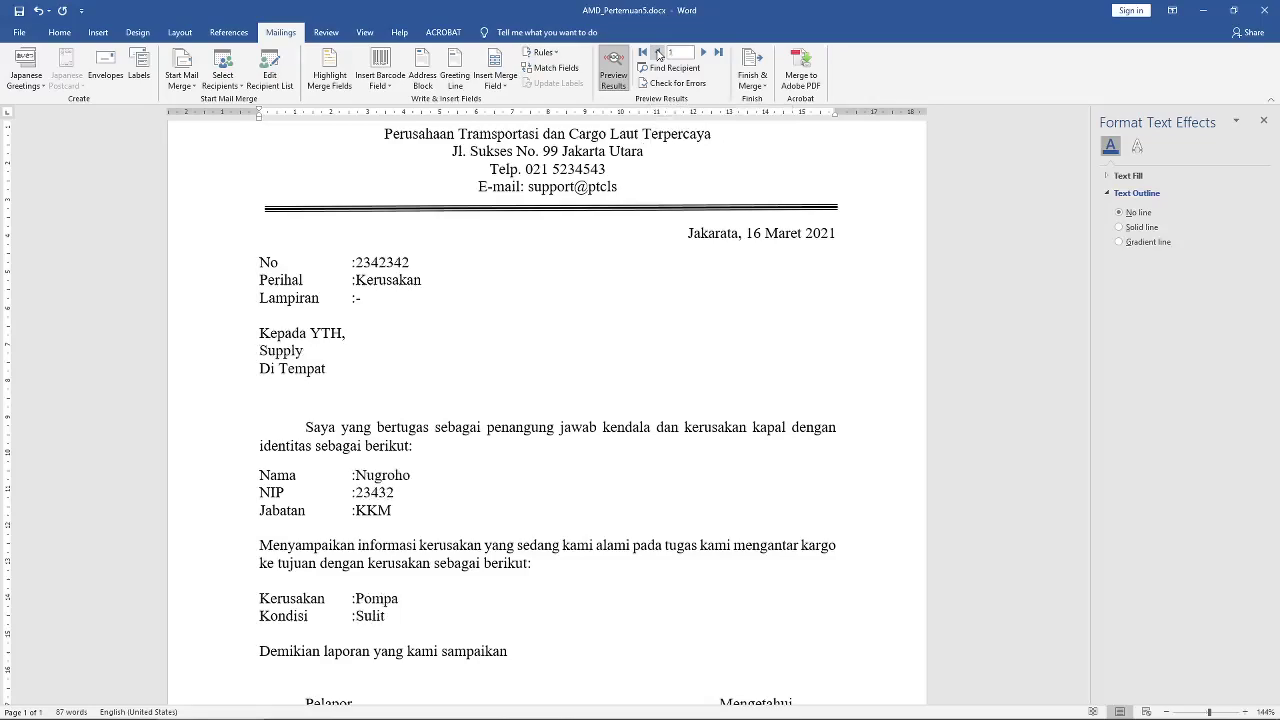
{"action": "left_click", "coordinate": [703, 52]}
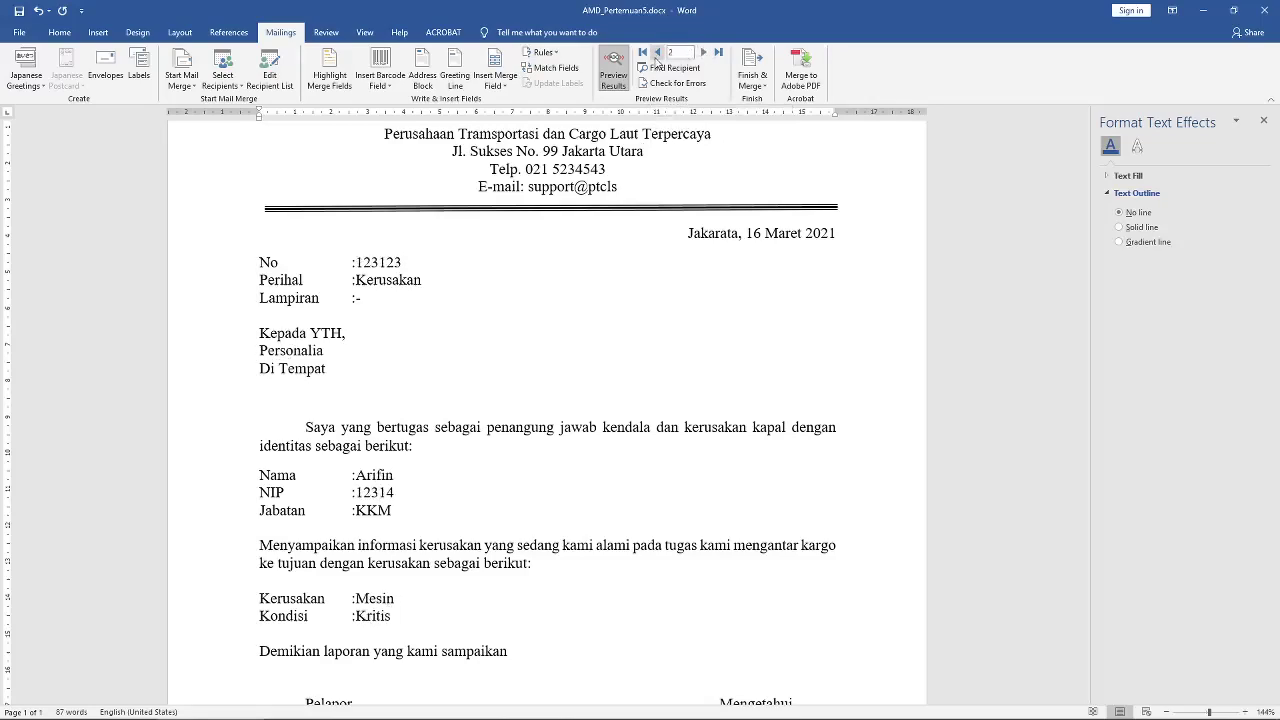
{"action": "left_click", "coordinate": [658, 53]}
{"action": "left_click", "coordinate": [703, 52]}
{"action": "scroll", "coordinate": [603, 318], "scroll_direction": "down", "scroll_amount": 2}
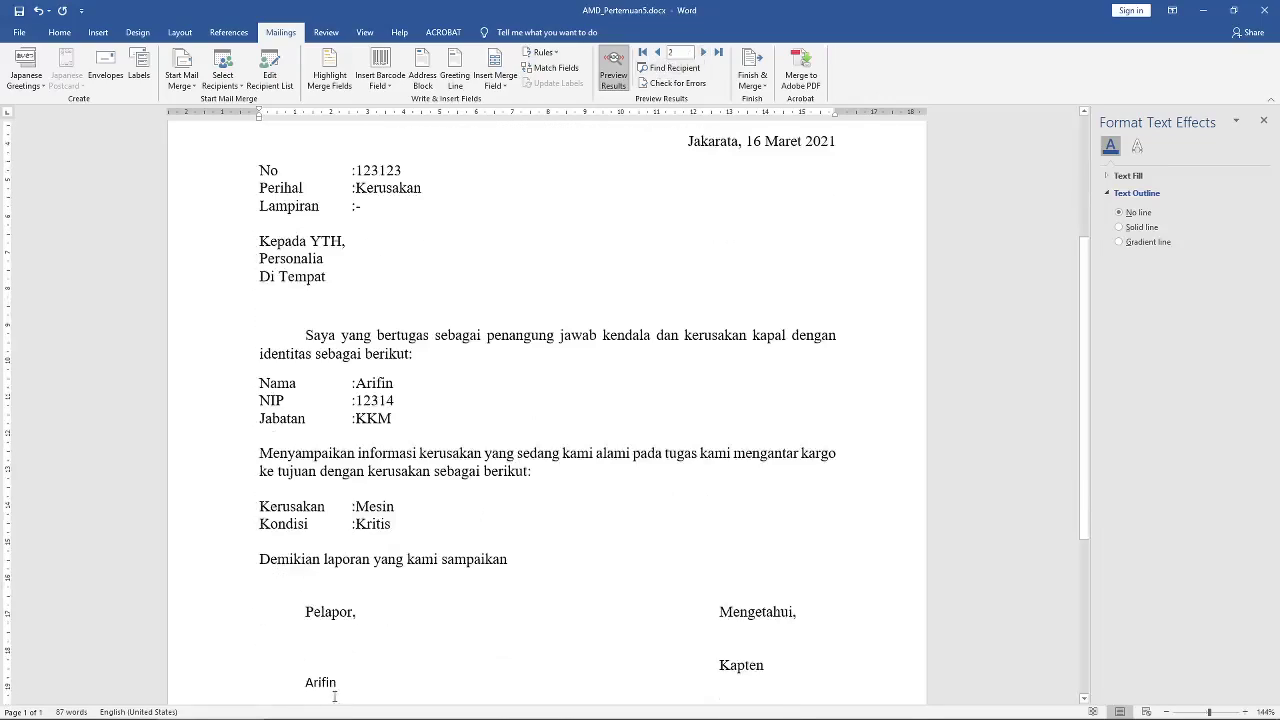
{"action": "left_click", "coordinate": [658, 52]}
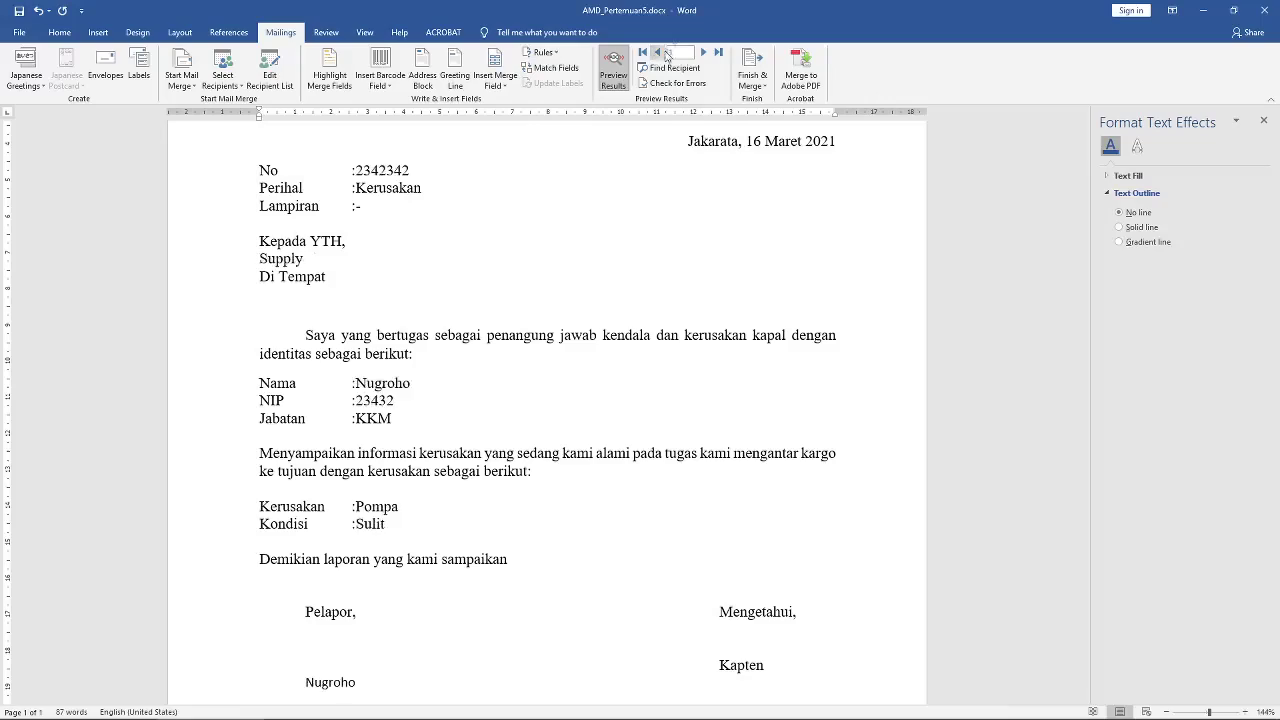
{"action": "left_click", "coordinate": [705, 52]}
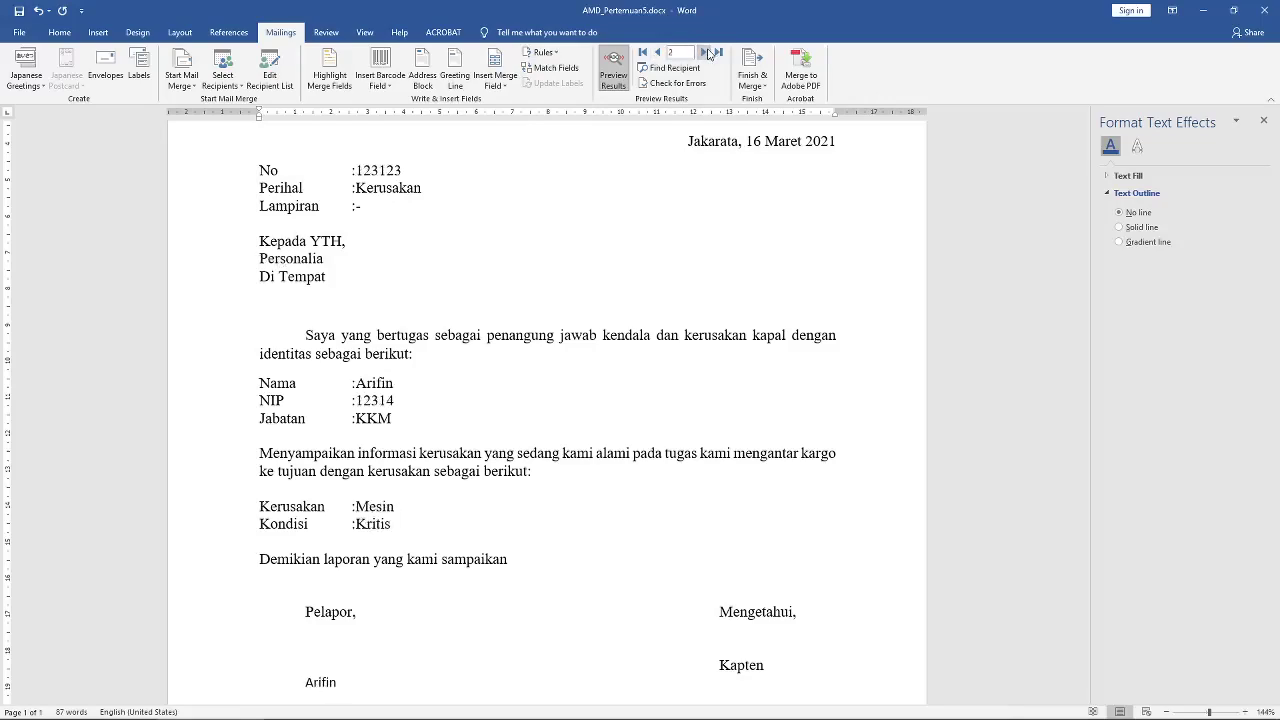
{"action": "left_click", "coordinate": [657, 52]}
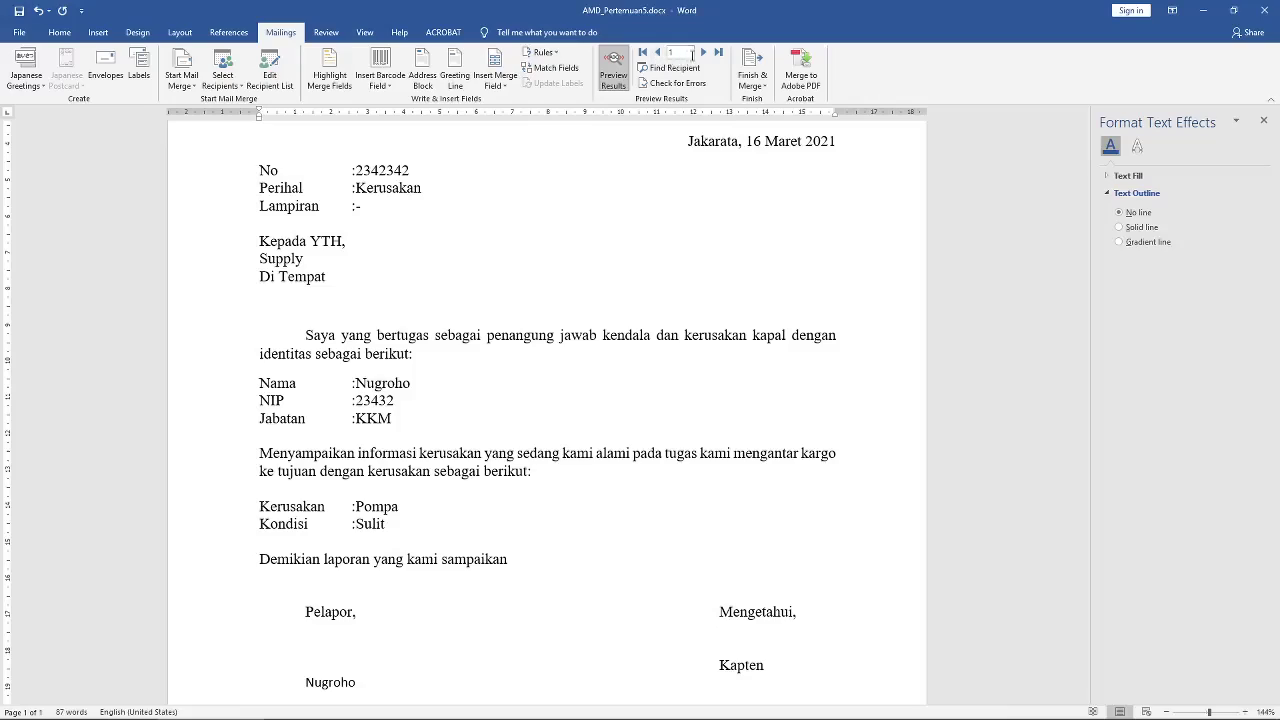
{"action": "left_click", "coordinate": [704, 52]}
{"action": "scroll", "coordinate": [587, 341], "scroll_direction": "up", "scroll_amount": 3}
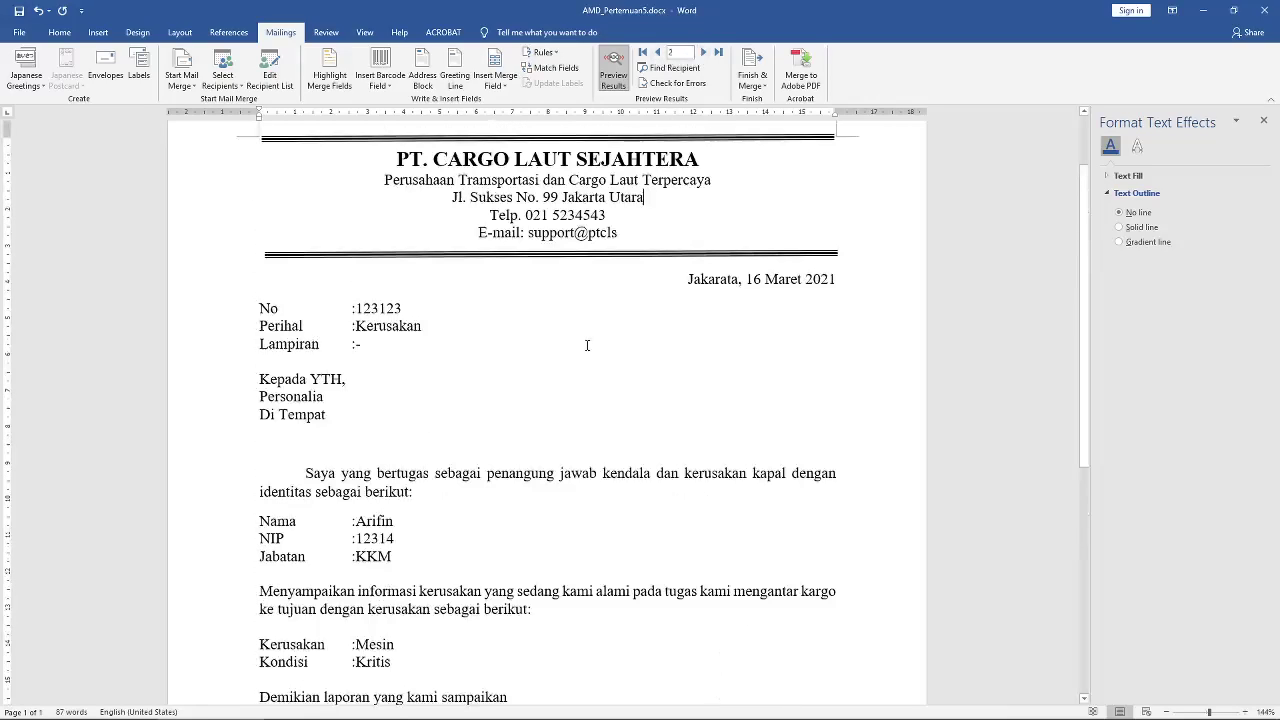
{"action": "scroll", "coordinate": [578, 349], "scroll_direction": "down", "scroll_amount": 3}
{"action": "scroll", "coordinate": [578, 349], "scroll_direction": "up", "scroll_amount": 3}
{"action": "left_click", "coordinate": [756, 80]}
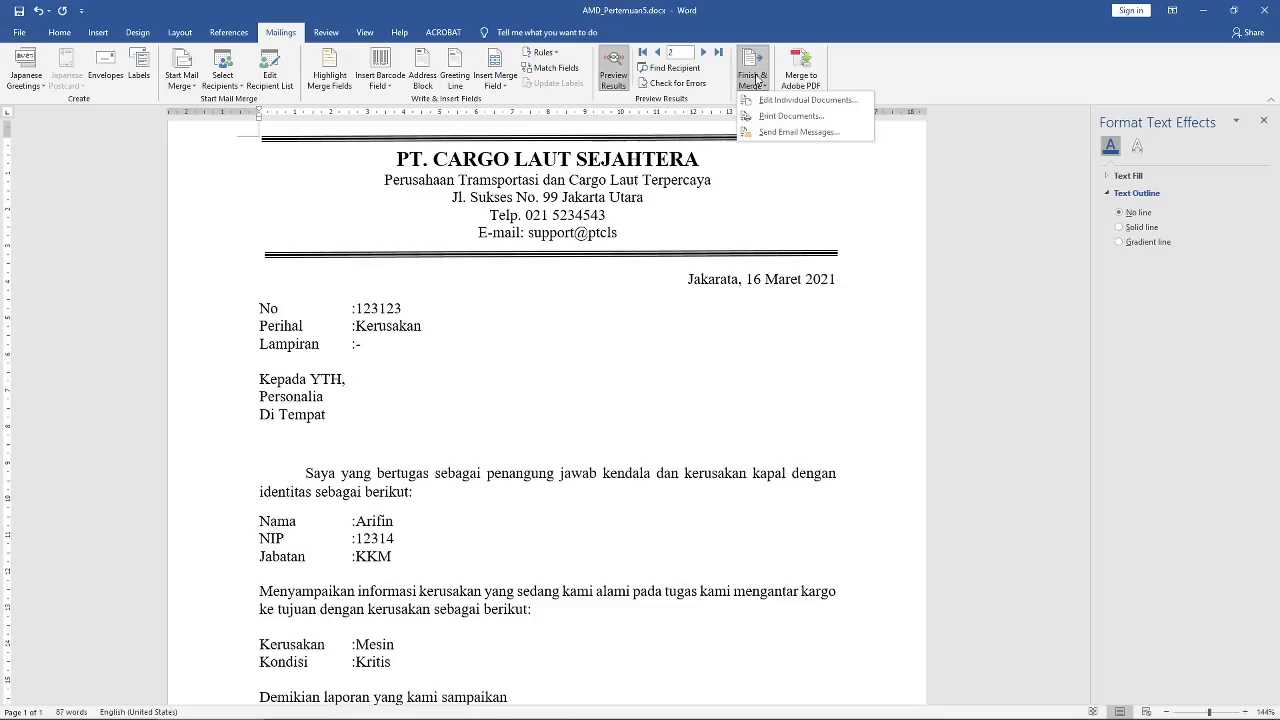
{"action": "left_click", "coordinate": [774, 117]}
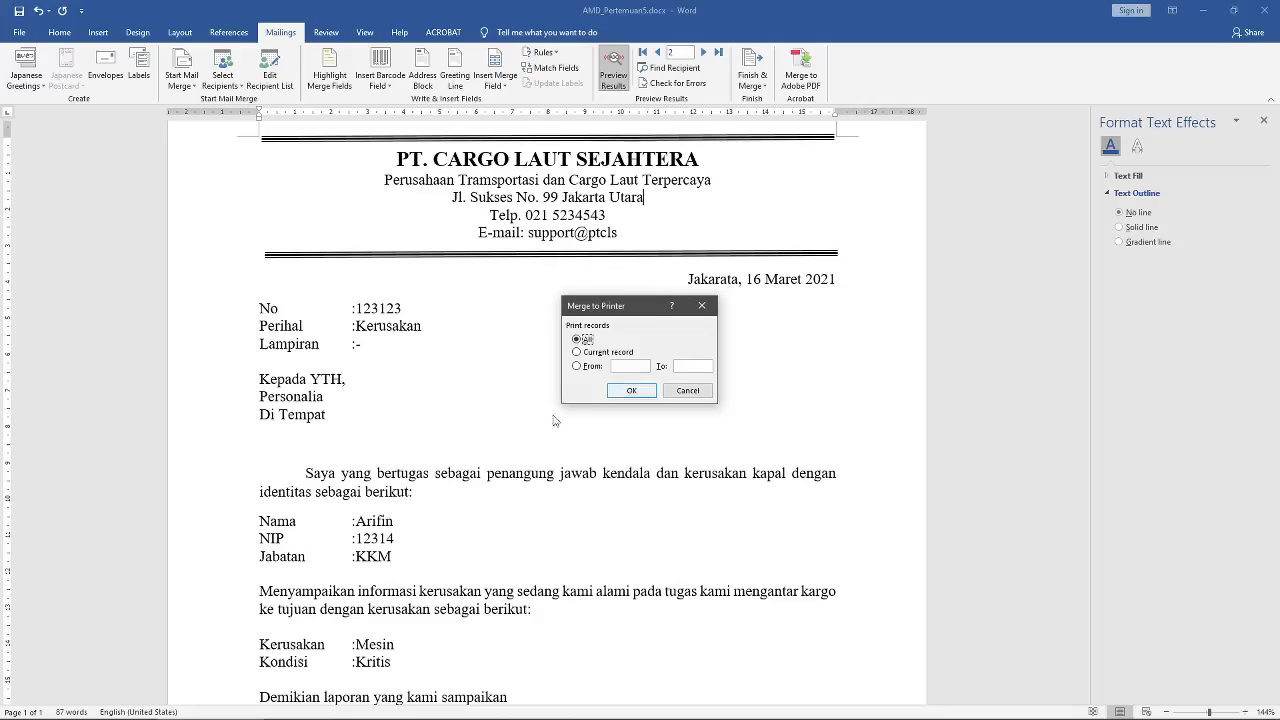
{"action": "left_click", "coordinate": [688, 392]}
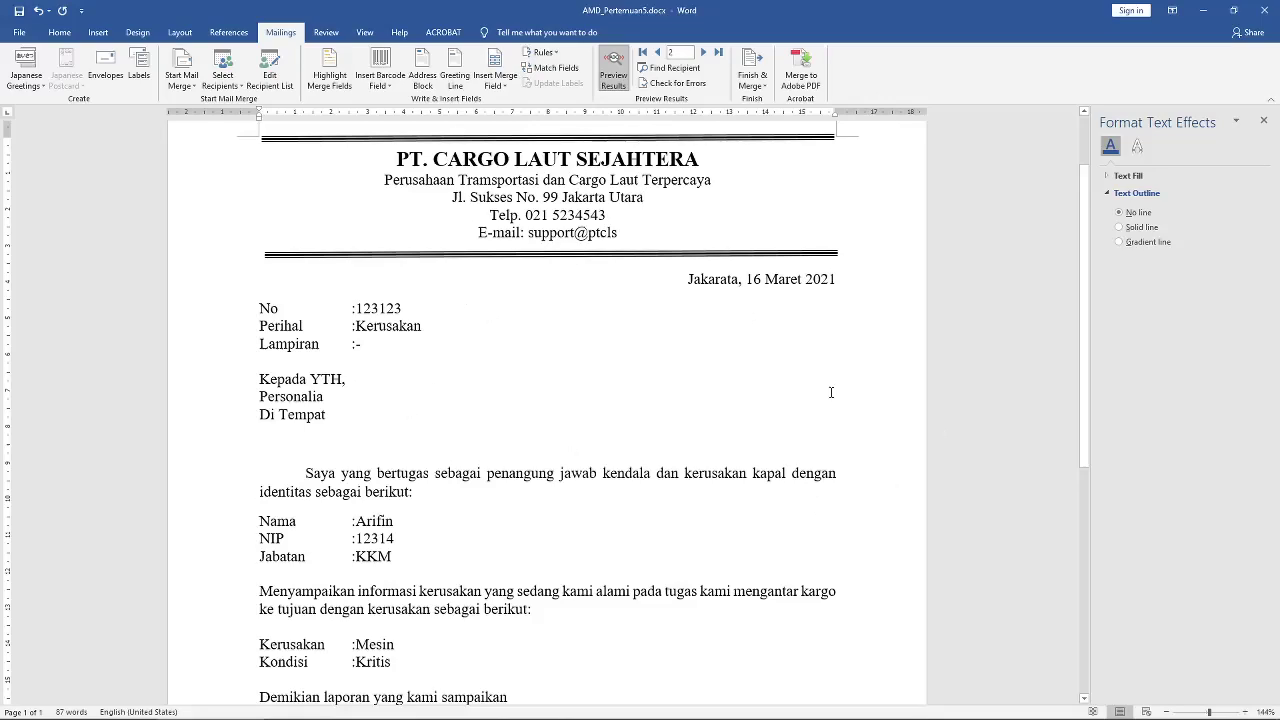
{"action": "scroll", "coordinate": [561, 331], "scroll_direction": "down", "scroll_amount": 3}
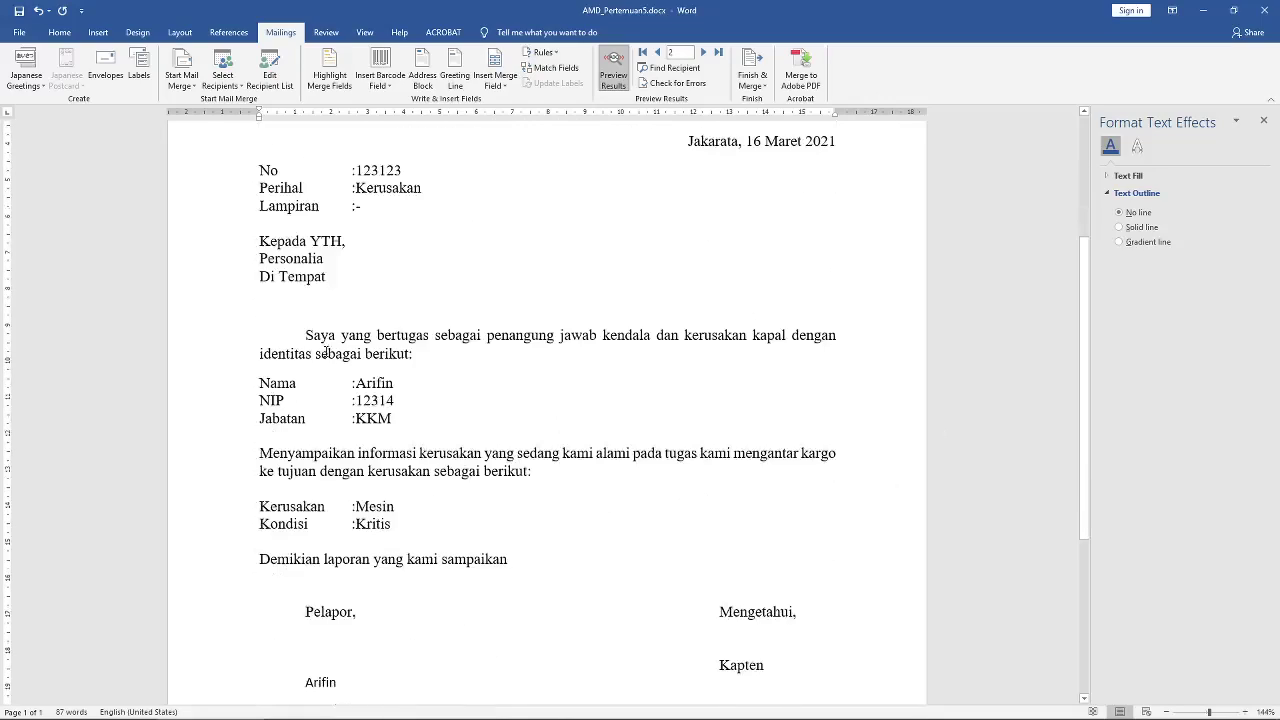
{"action": "left_click_drag", "start_coordinate": [304, 336], "coordinate": [643, 357]}
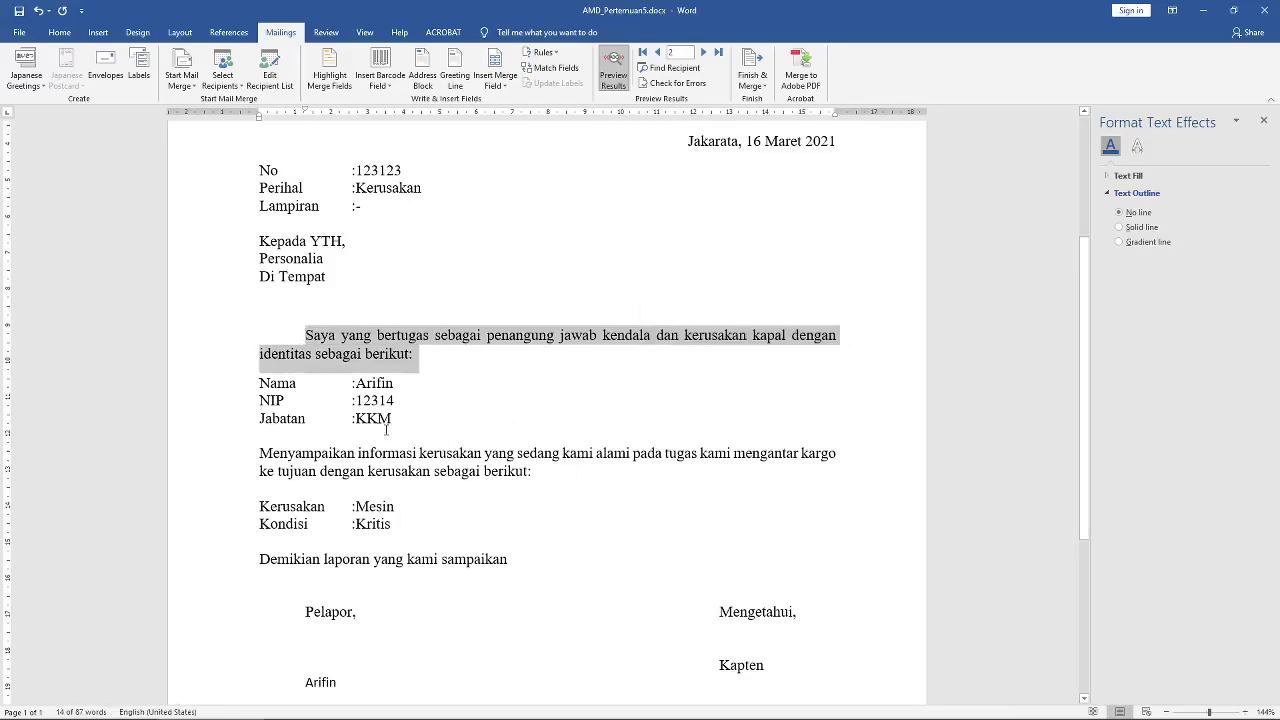
{"action": "left_click", "coordinate": [400, 383]}
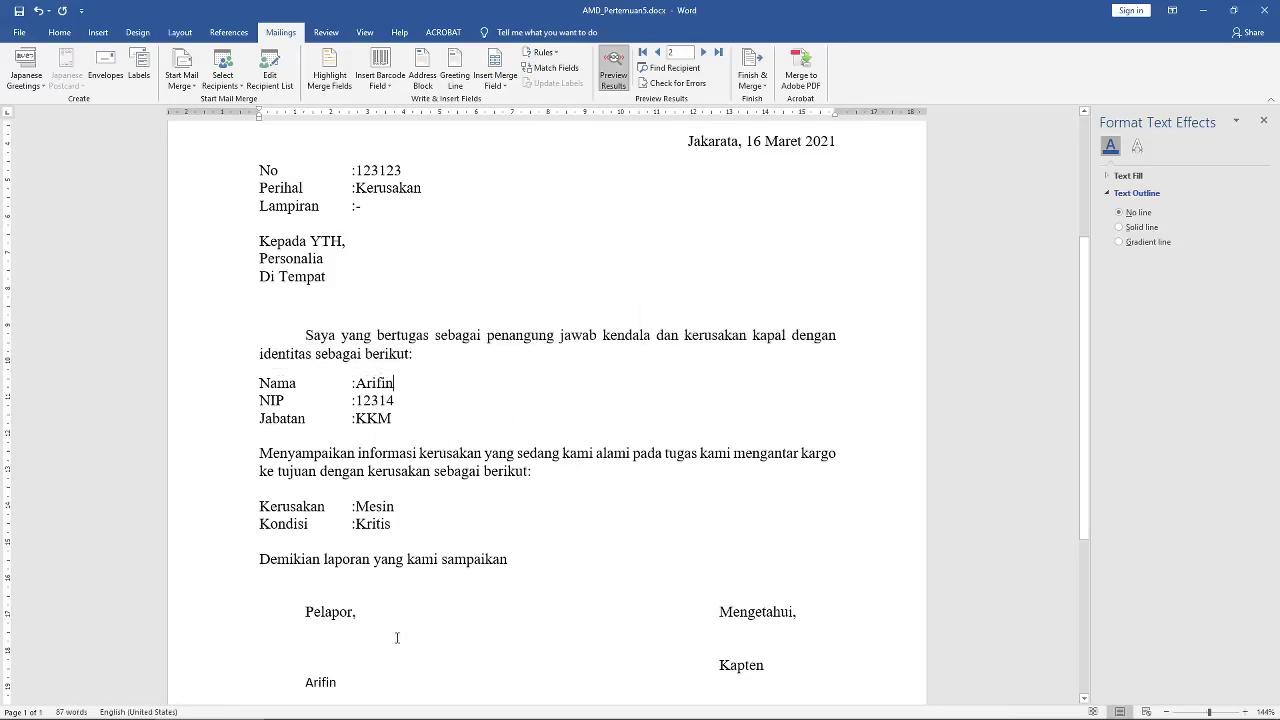
{"action": "scroll", "coordinate": [400, 636], "scroll_direction": "down", "scroll_amount": 6}
{"action": "scroll", "coordinate": [407, 636], "scroll_direction": "up", "scroll_amount": 7}
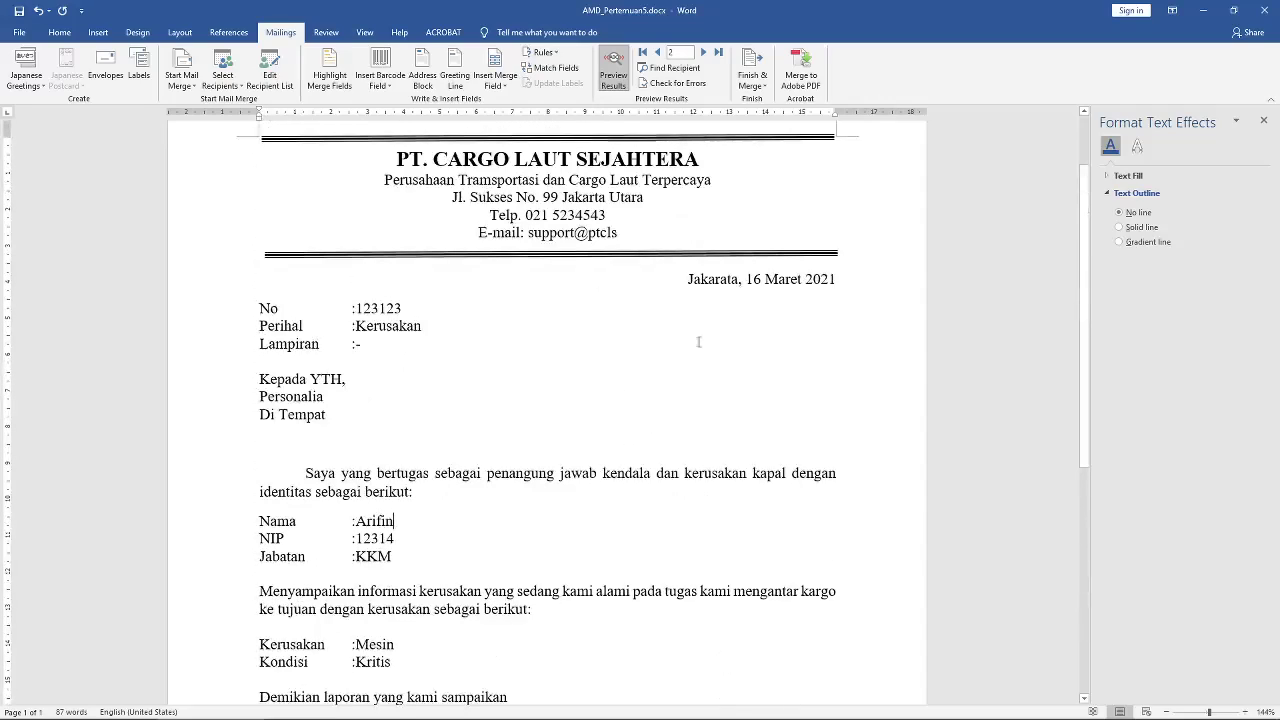
{"action": "scroll", "coordinate": [626, 345], "scroll_direction": "up", "scroll_amount": 2}
{"action": "scroll", "coordinate": [627, 354], "scroll_direction": "down", "scroll_amount": 1}
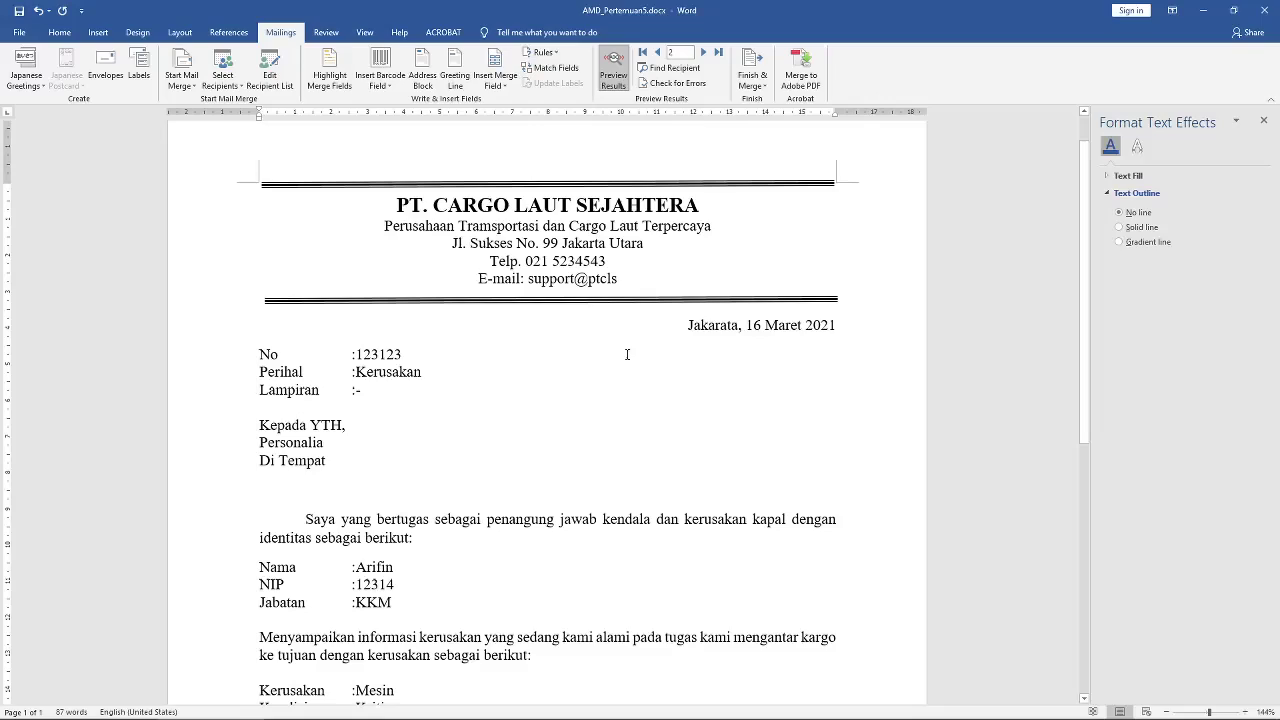
{"action": "scroll", "coordinate": [627, 354], "scroll_direction": "up", "scroll_amount": 1}
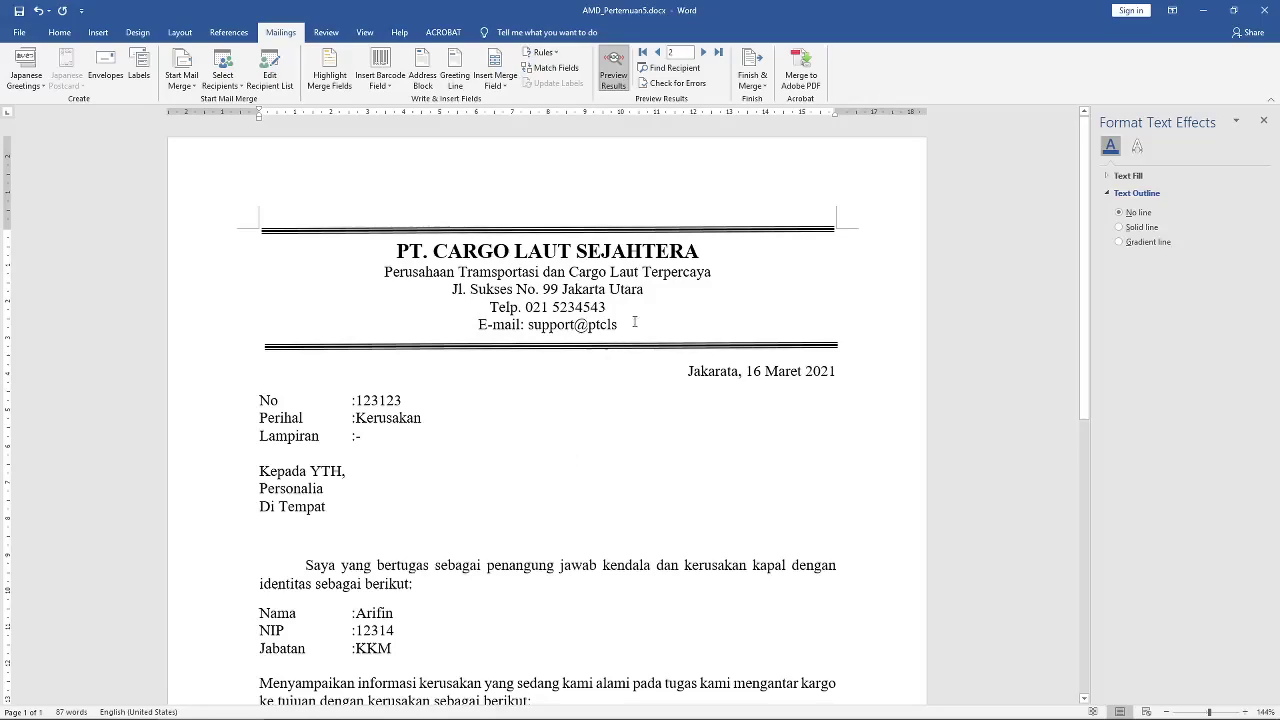
{"action": "scroll", "coordinate": [400, 617], "scroll_direction": "down", "scroll_amount": 3}
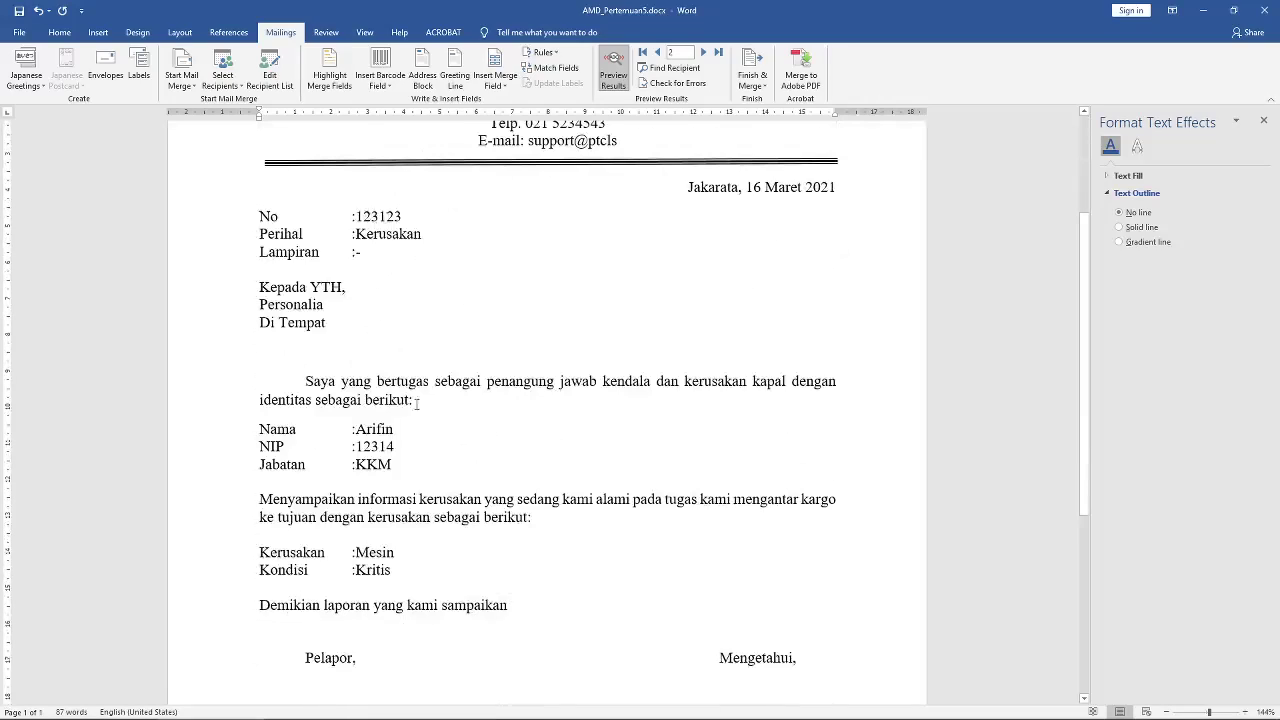
{"action": "scroll", "coordinate": [476, 336], "scroll_direction": "up", "scroll_amount": 1}
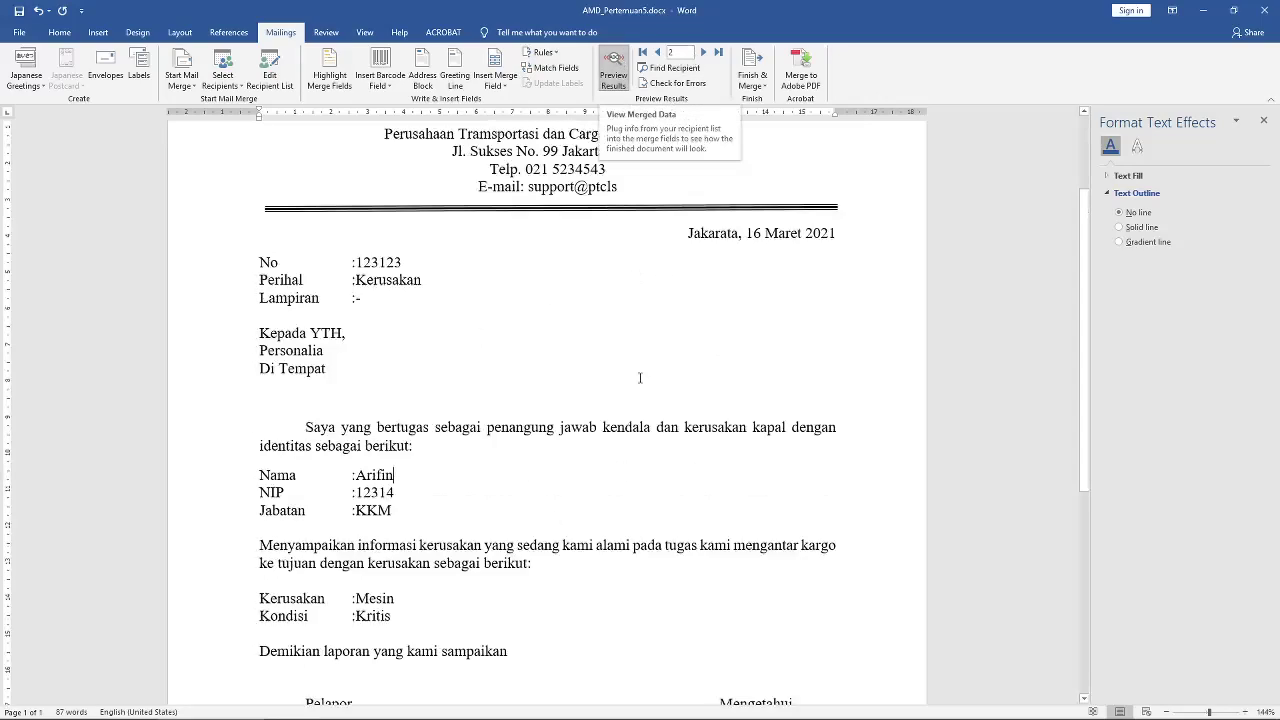
{"action": "scroll", "coordinate": [640, 378], "scroll_direction": "up", "scroll_amount": 2}
{"action": "scroll", "coordinate": [640, 378], "scroll_direction": "down", "scroll_amount": 1}
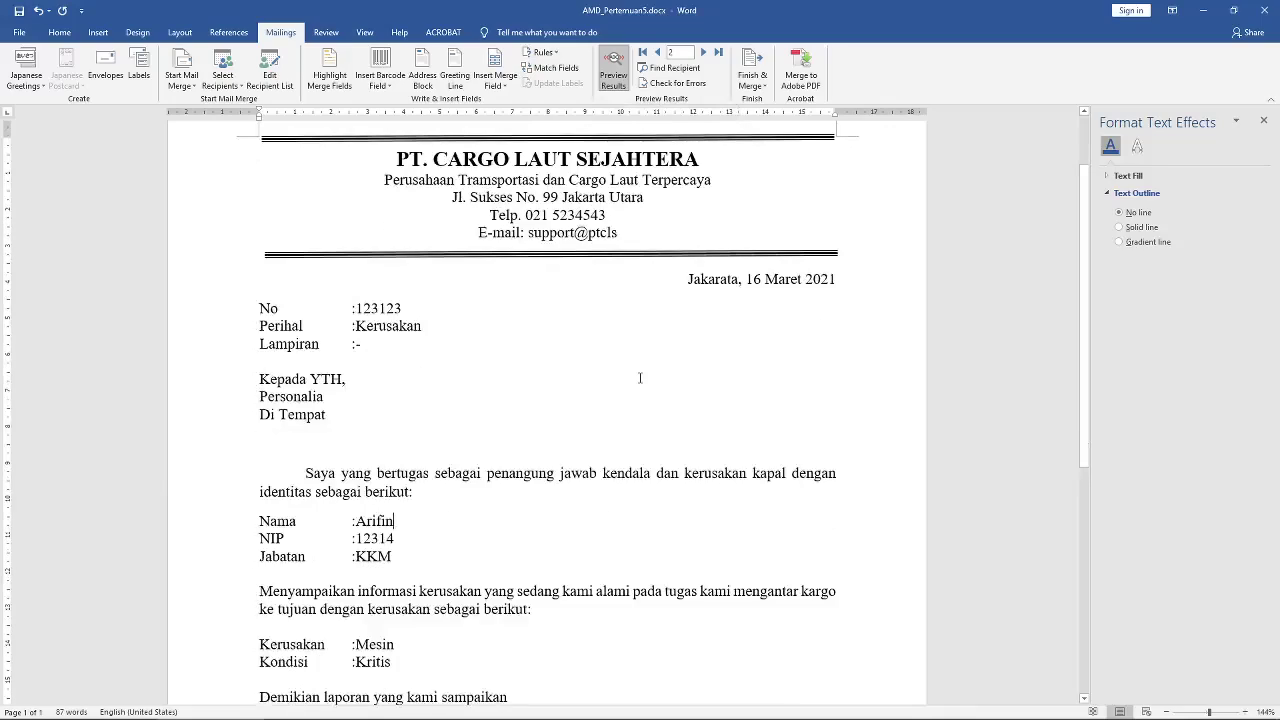
{"action": "scroll", "coordinate": [640, 378], "scroll_direction": "up", "scroll_amount": 1}
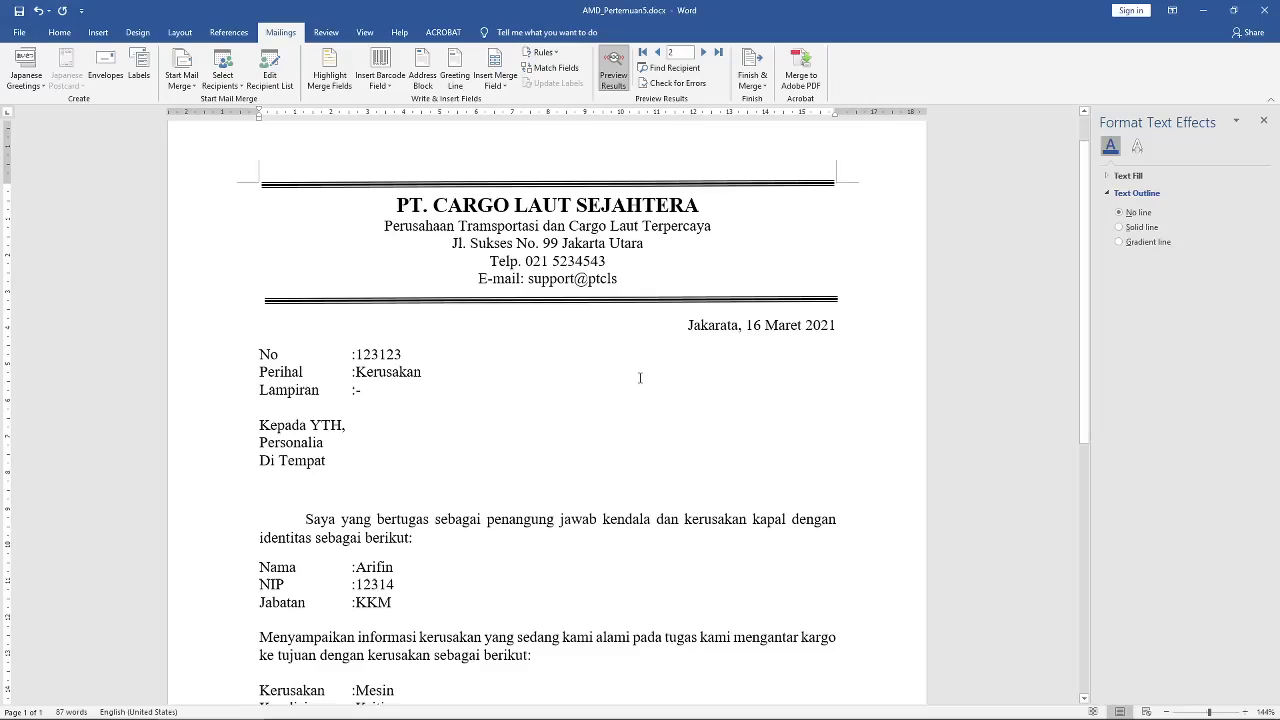
{"action": "scroll", "coordinate": [640, 378], "scroll_direction": "down", "scroll_amount": 1}
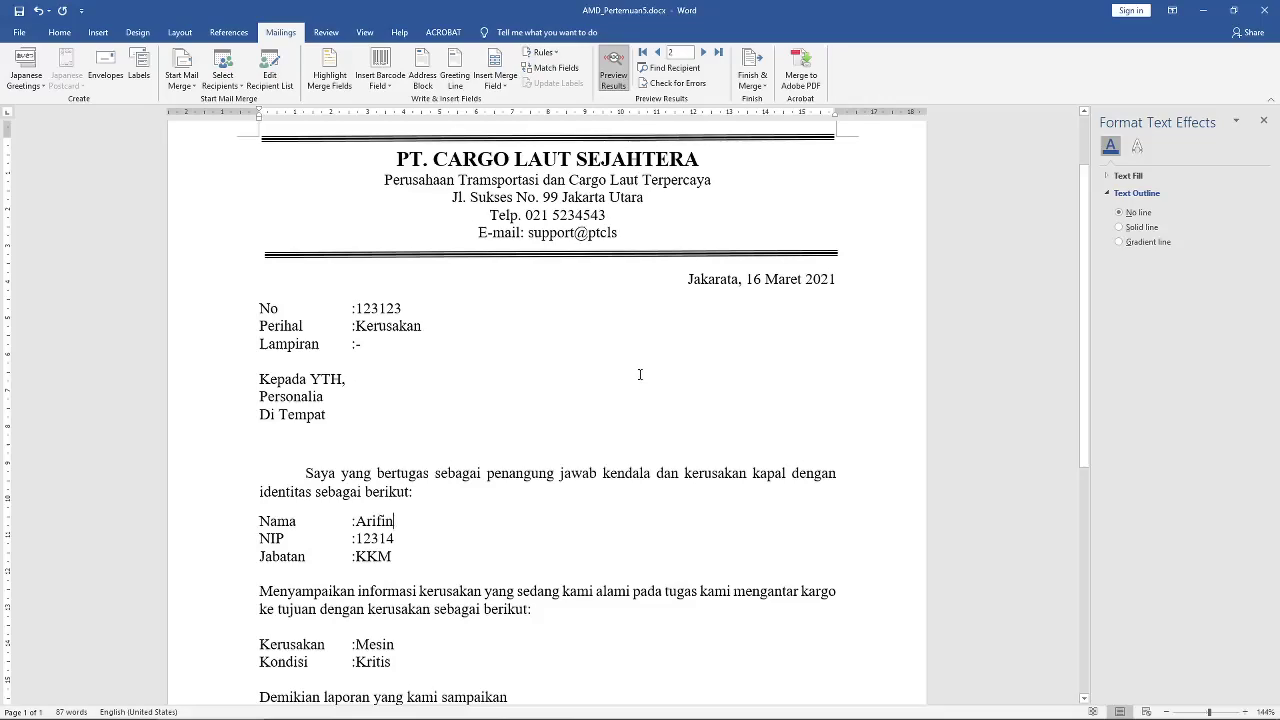
{"action": "scroll", "coordinate": [640, 372], "scroll_direction": "up", "scroll_amount": 1}
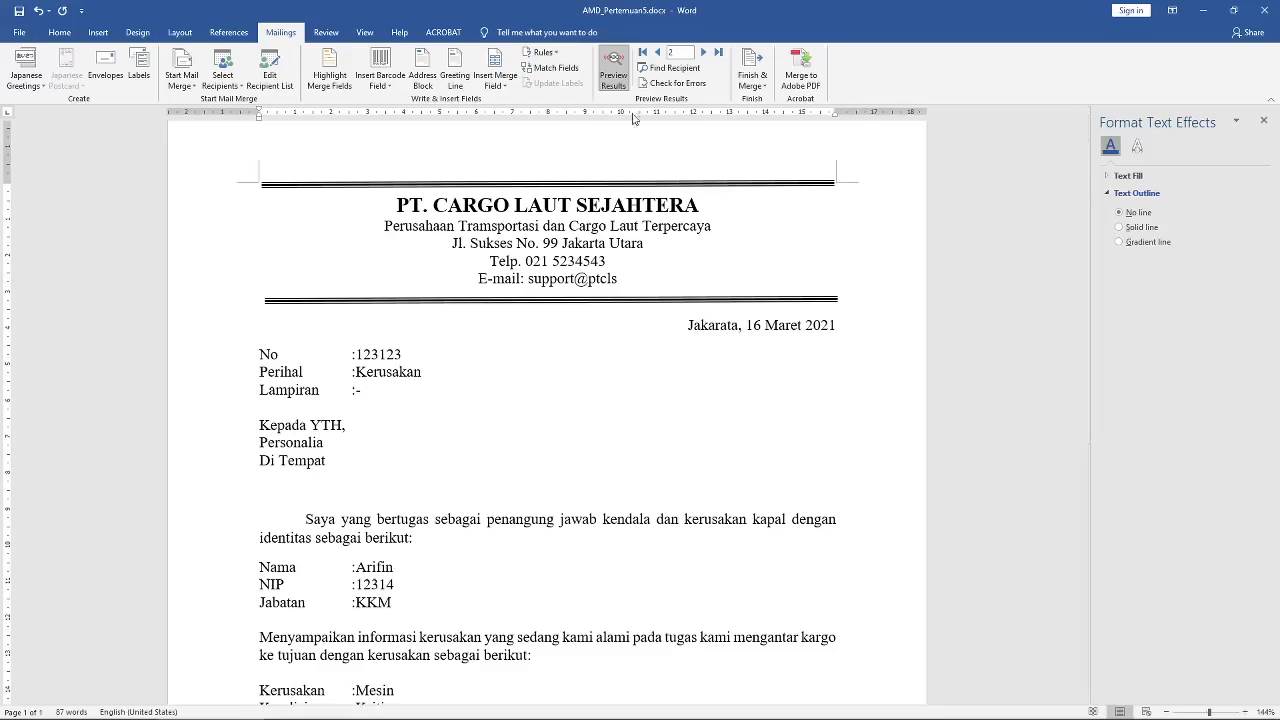